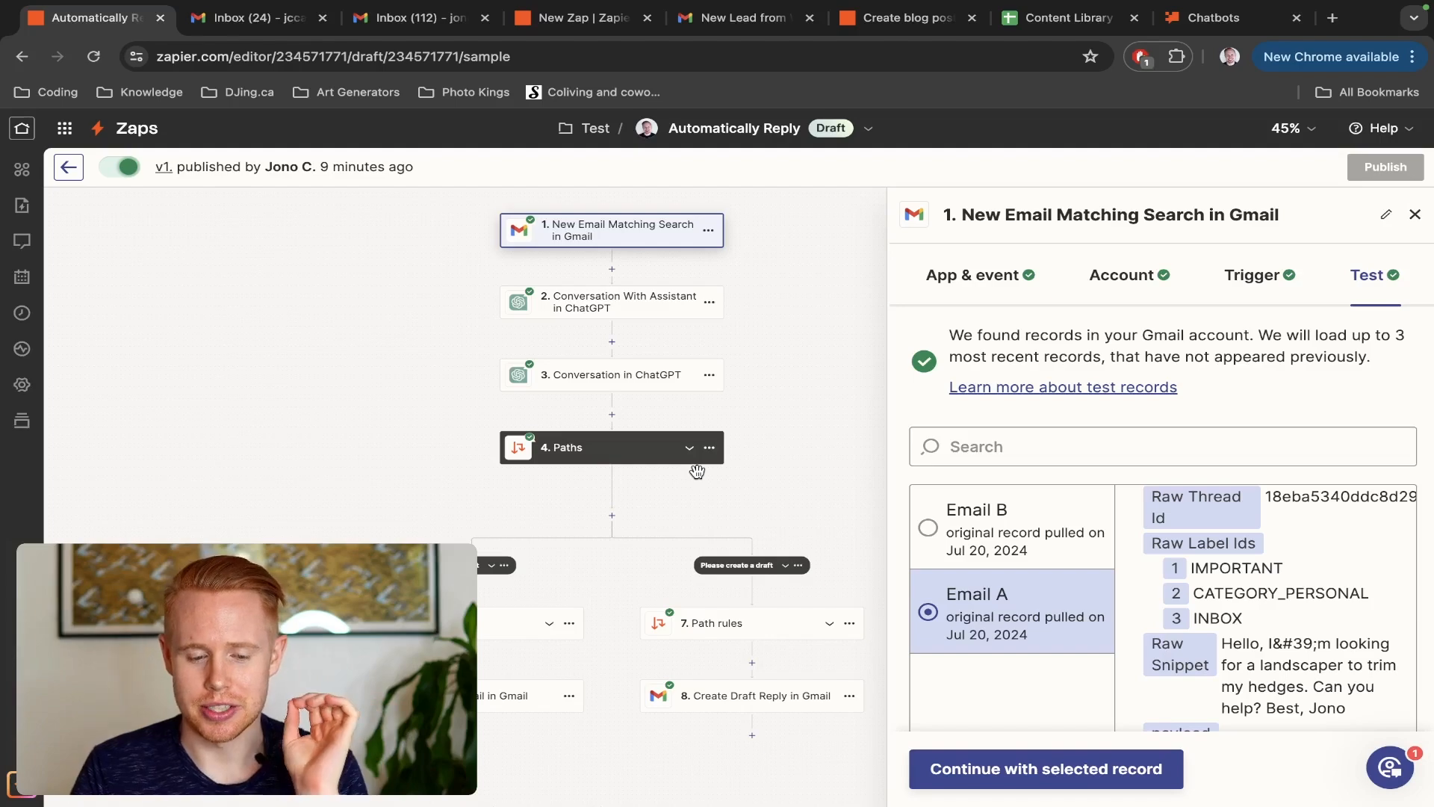
Switch to the Gmail account with the open "Landscaping Inquiry" message and send it
key(ctrl+Tab)
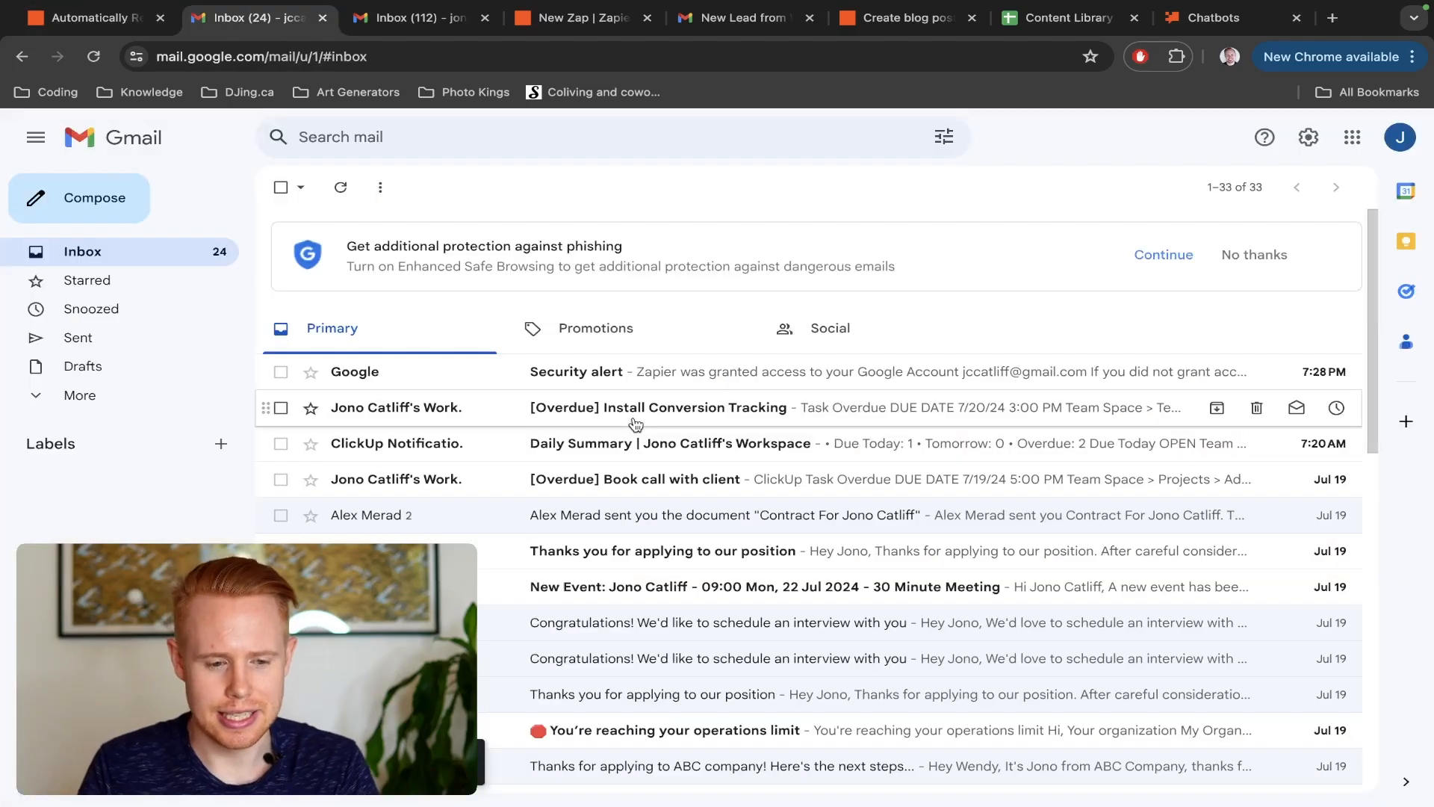
key(ctrl+Tab)
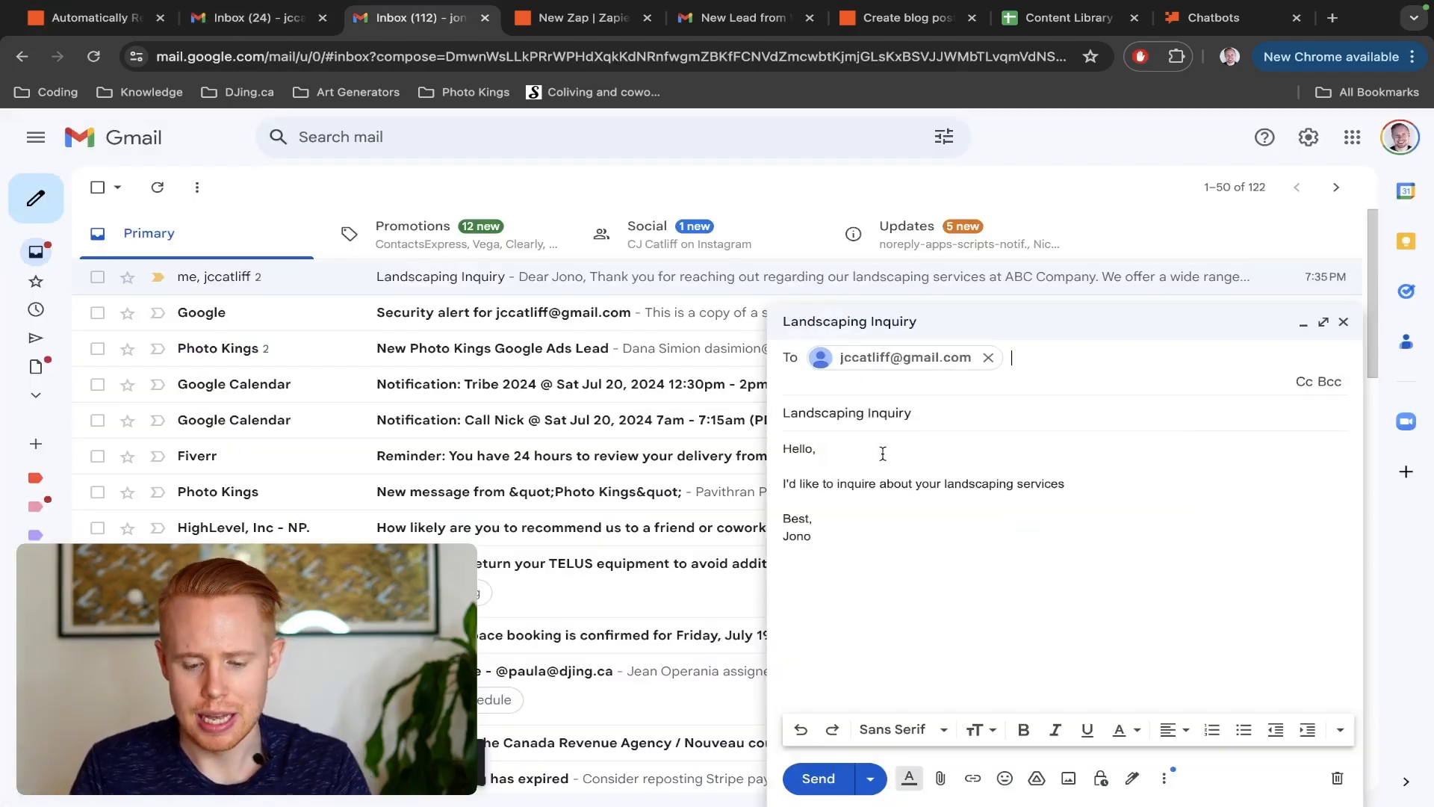
click(819, 777)
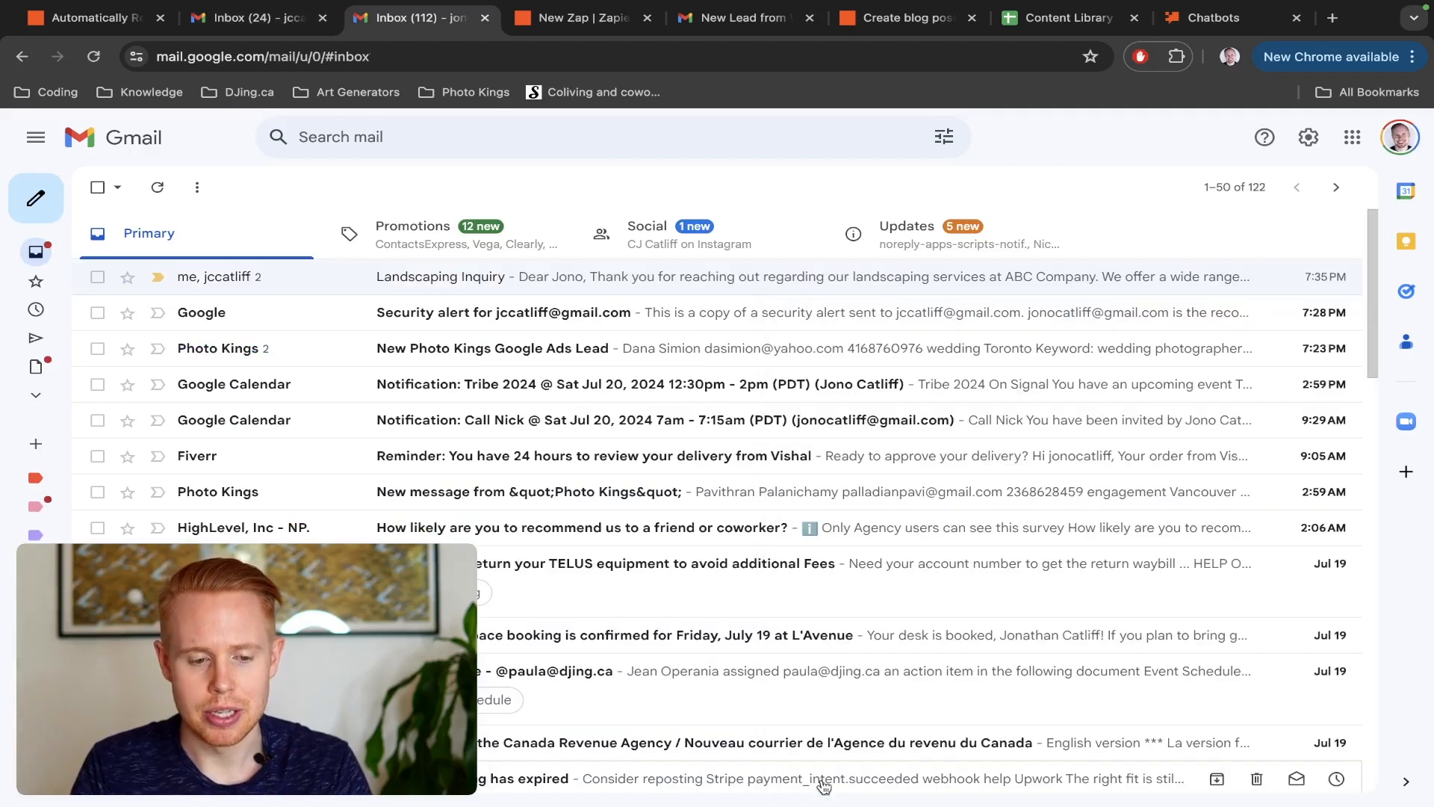
Open the received "Landscaping Inquiry" email in the recipient's Gmail inbox and highlight its subject and request text
key(ctrl+shift+Tab)
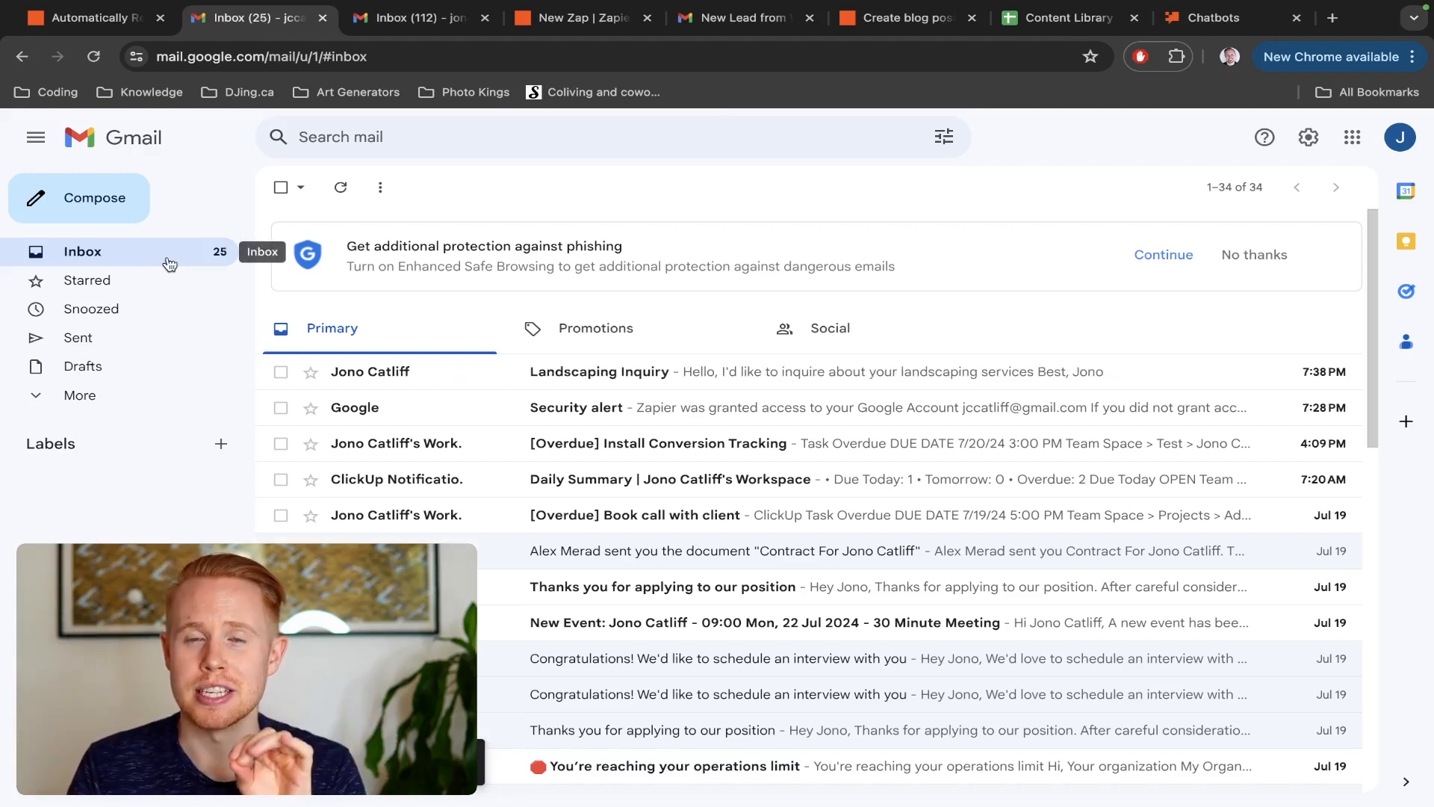
click(419, 378)
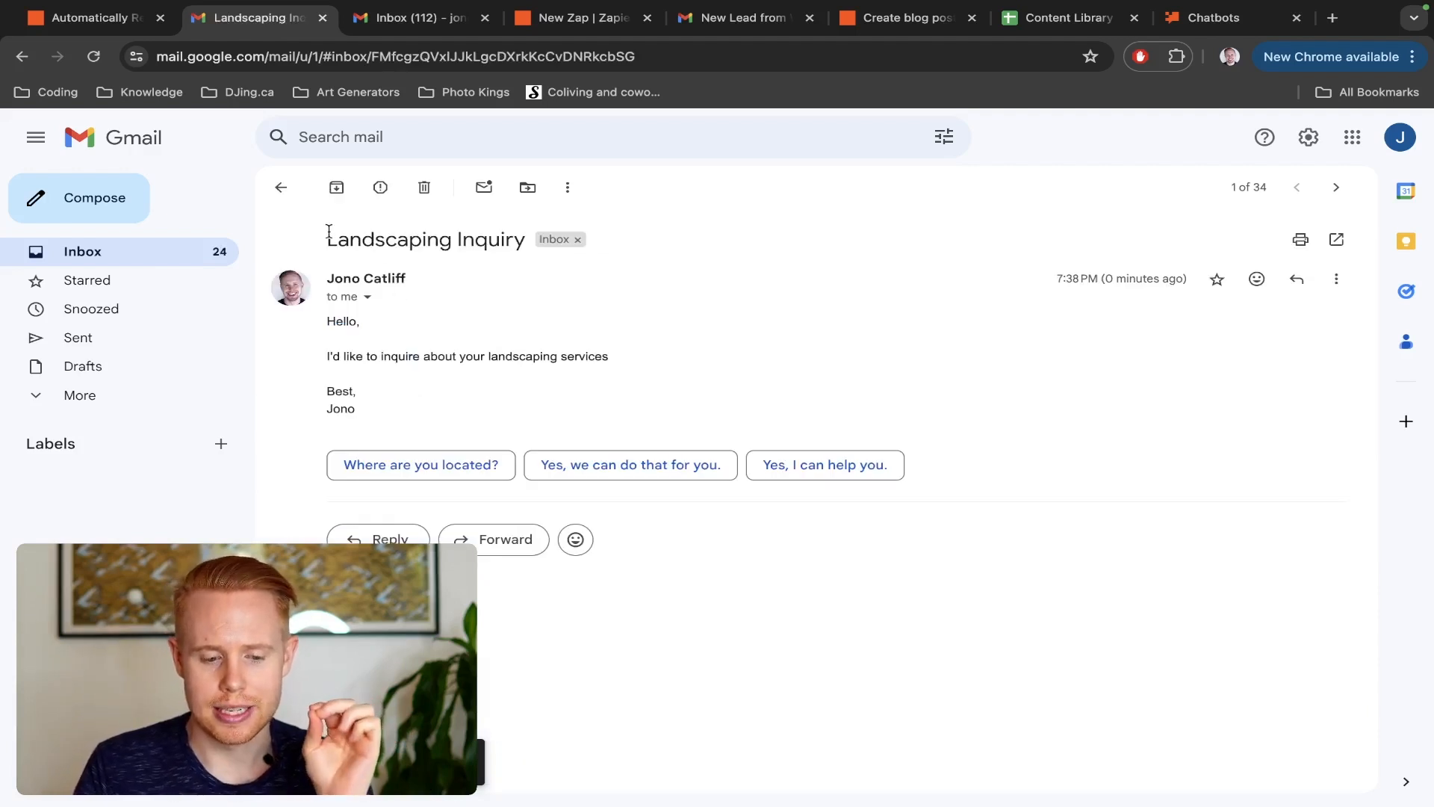
drag(327, 238, 511, 234)
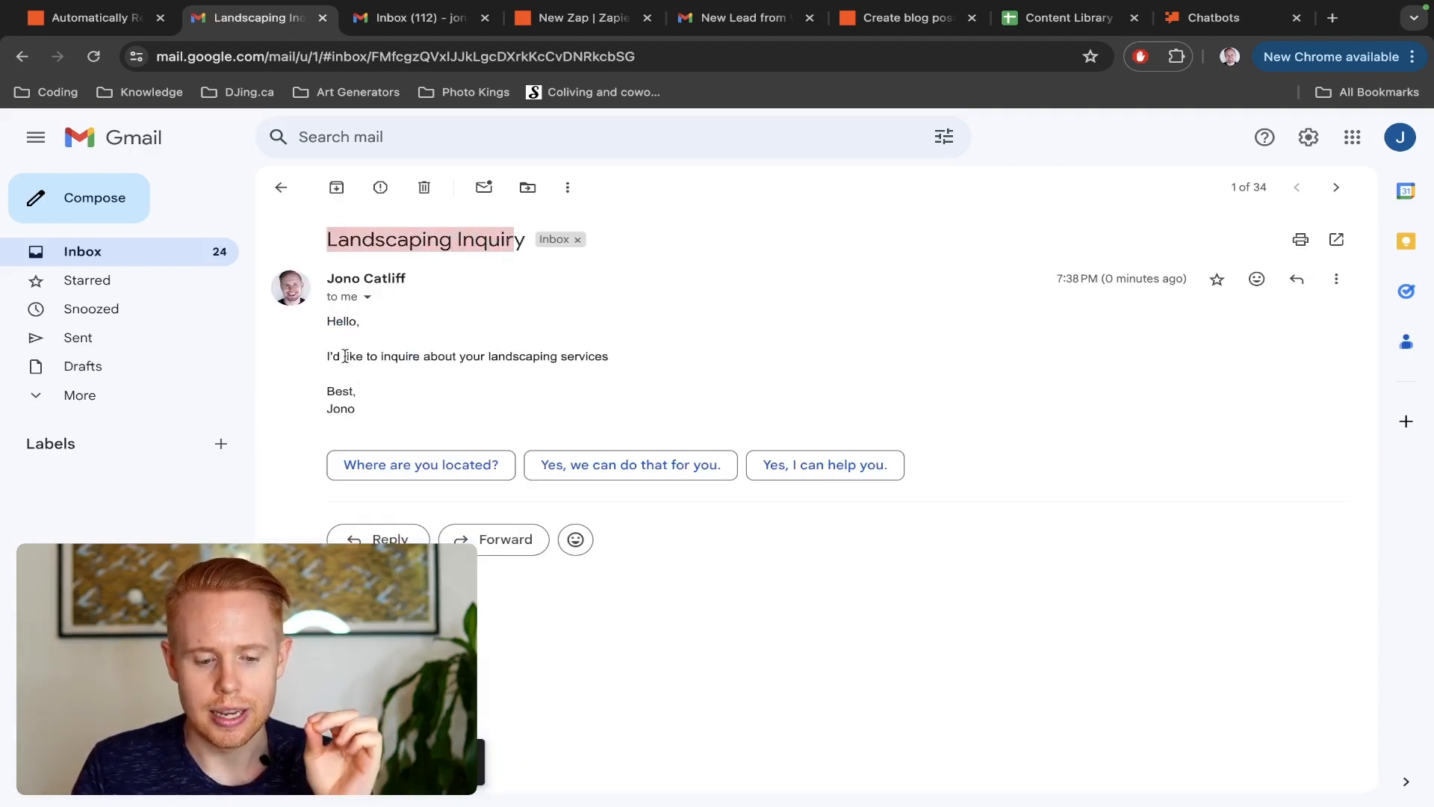
drag(344, 356, 609, 356)
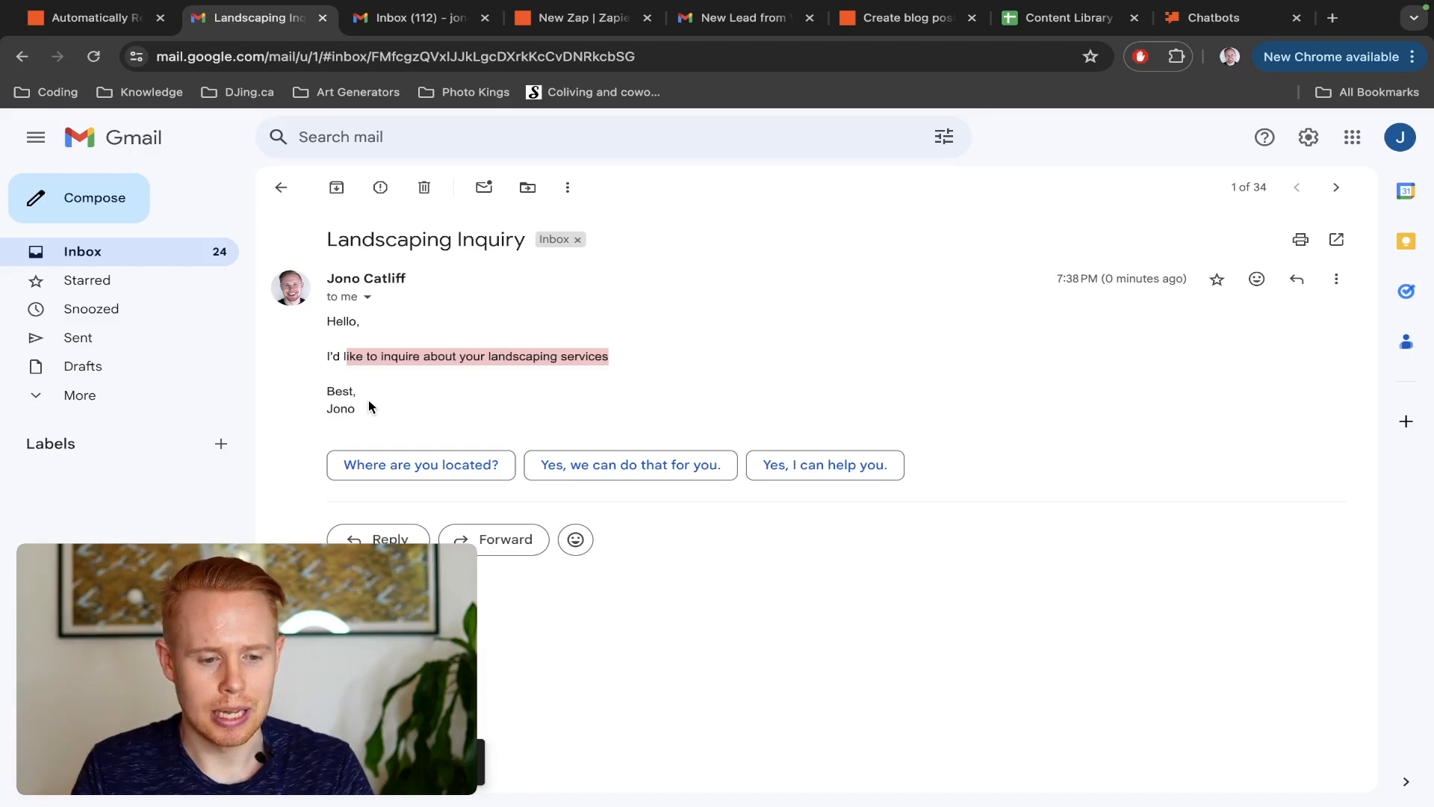
Reload the "Landscaping Inquiry" conversation after checking the Zap, and examine the automated reply's text
key(ctrl+shift+Tab)
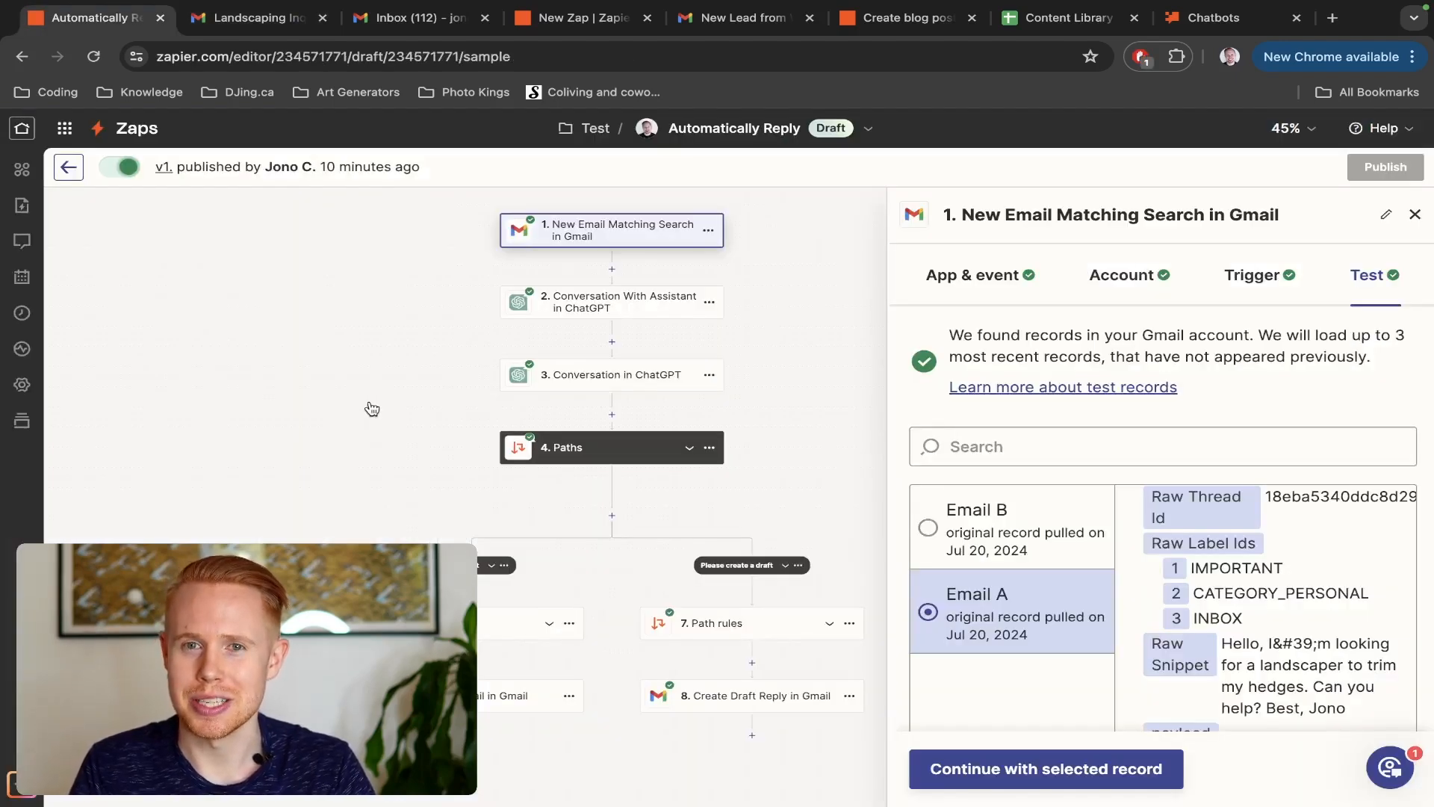
key(ctrl+Tab)
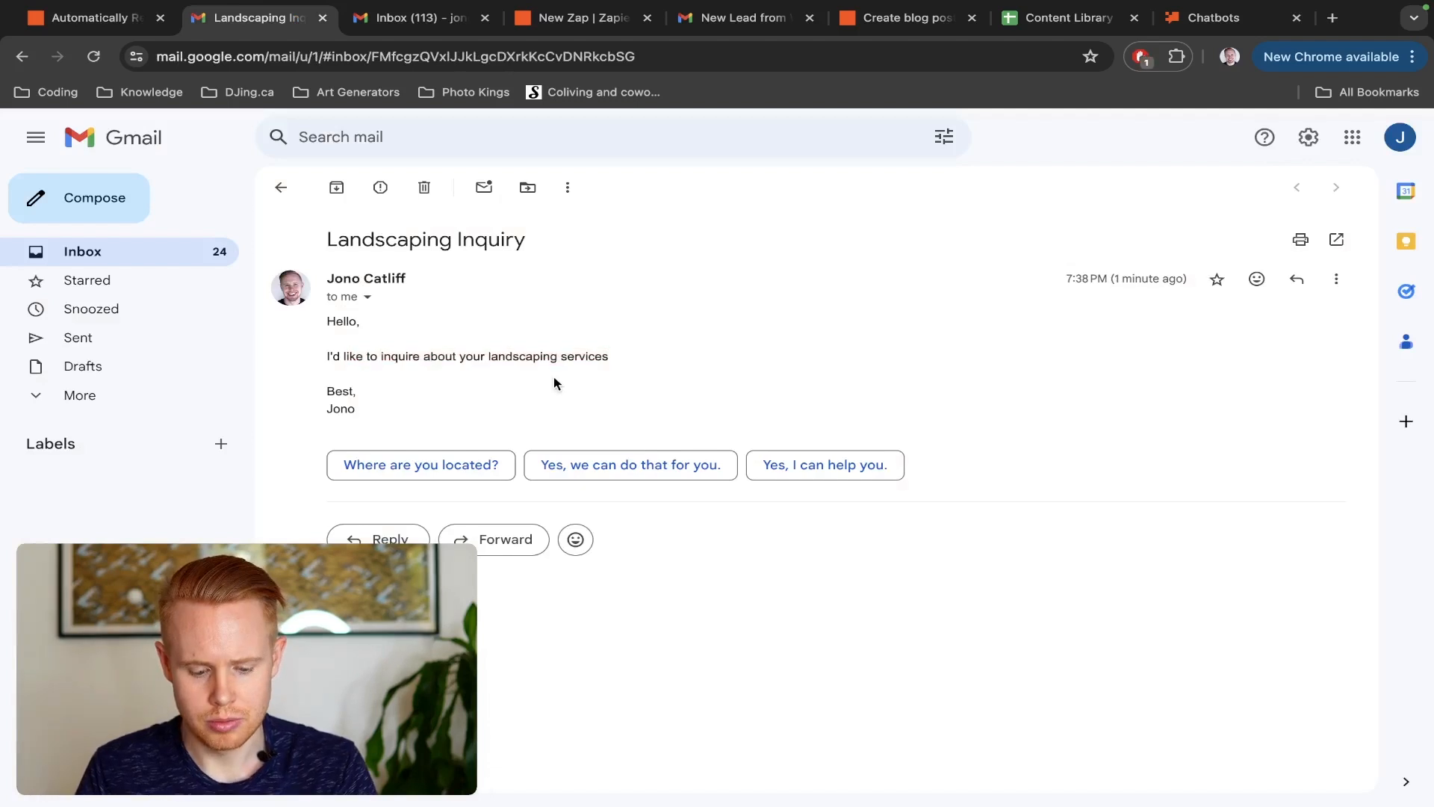
key(ctrl+r)
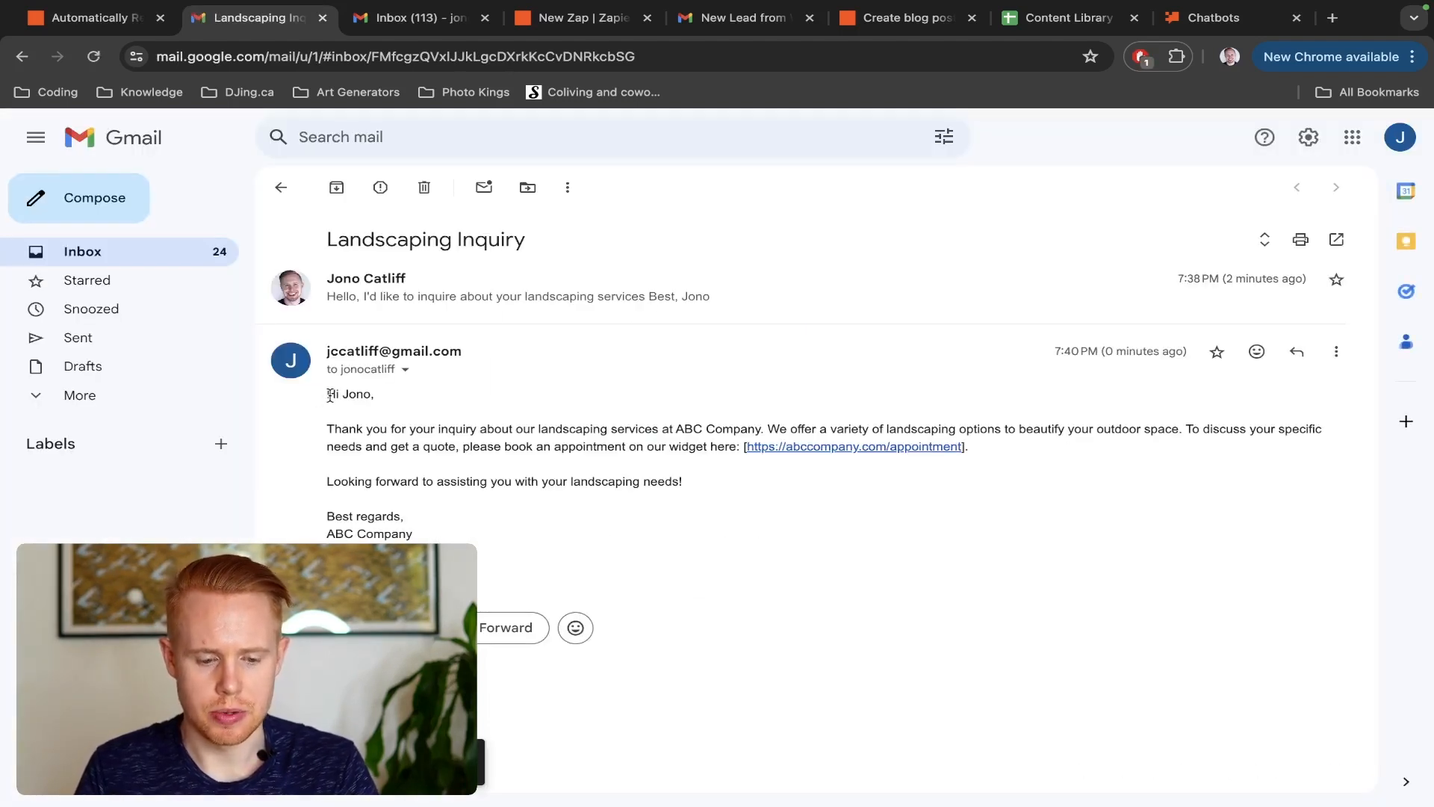
drag(327, 393, 680, 424)
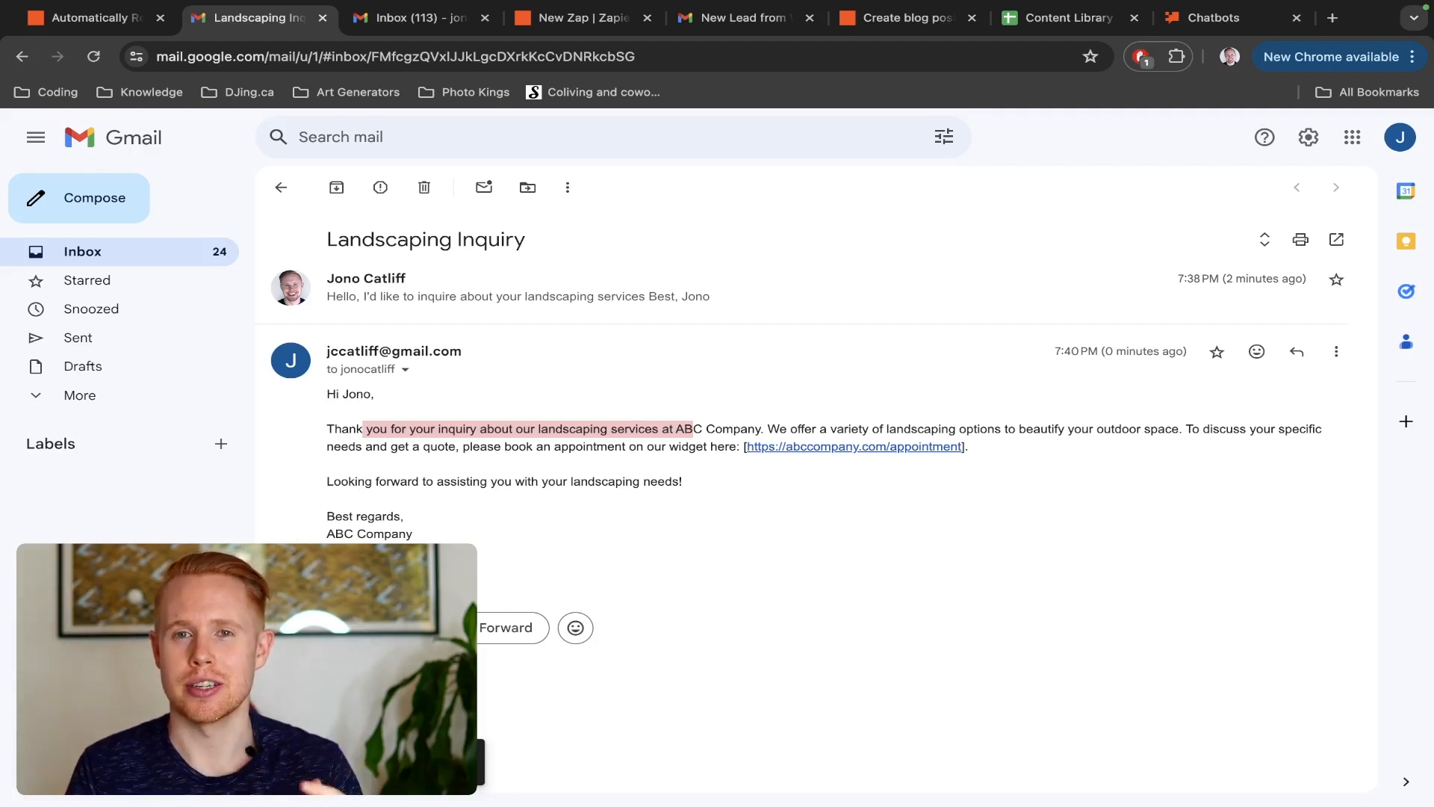
Return to the Zapier editor and review the Gmail trigger's connected account, event and search string
key(ctrl+shift+Tab)
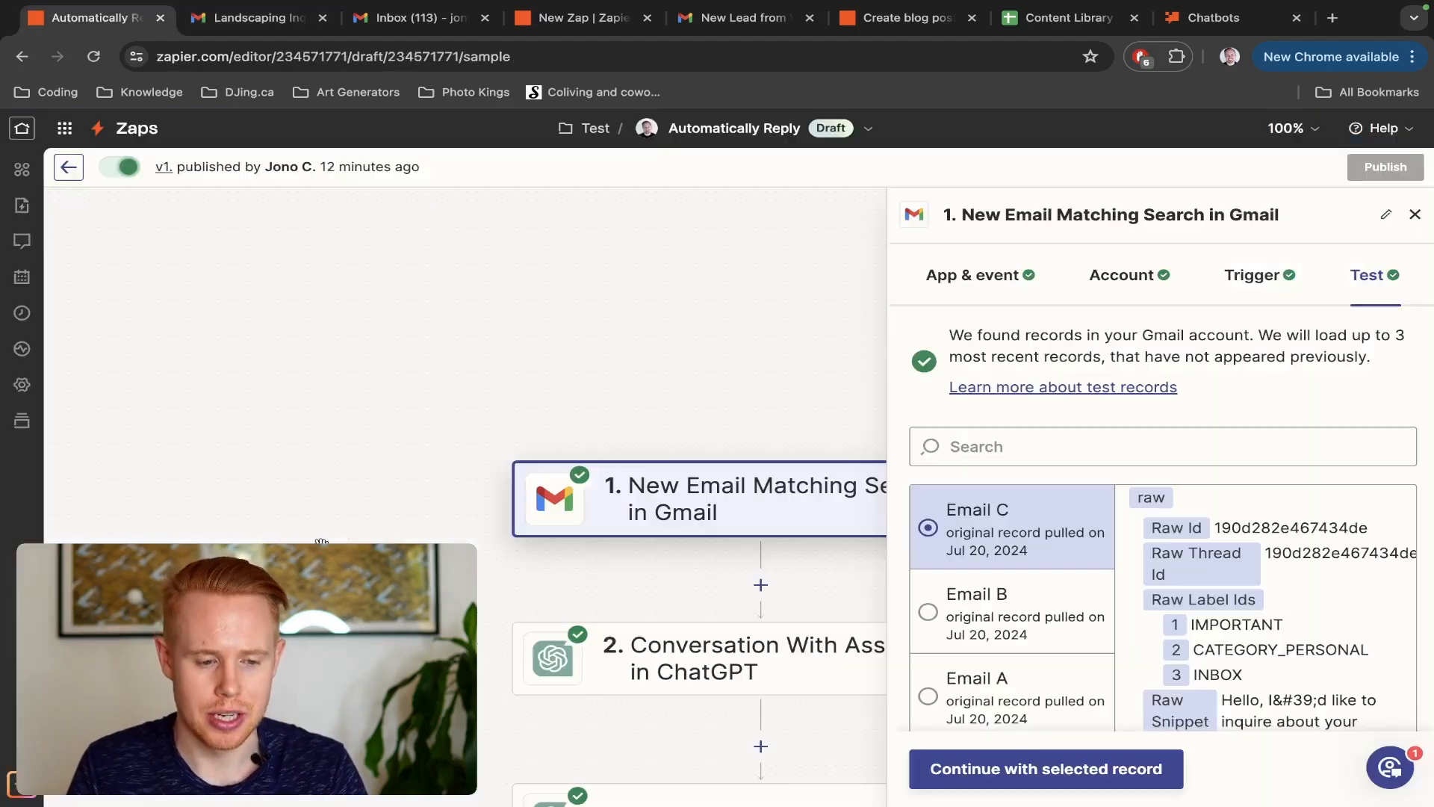
drag(600, 349, 376, 195)
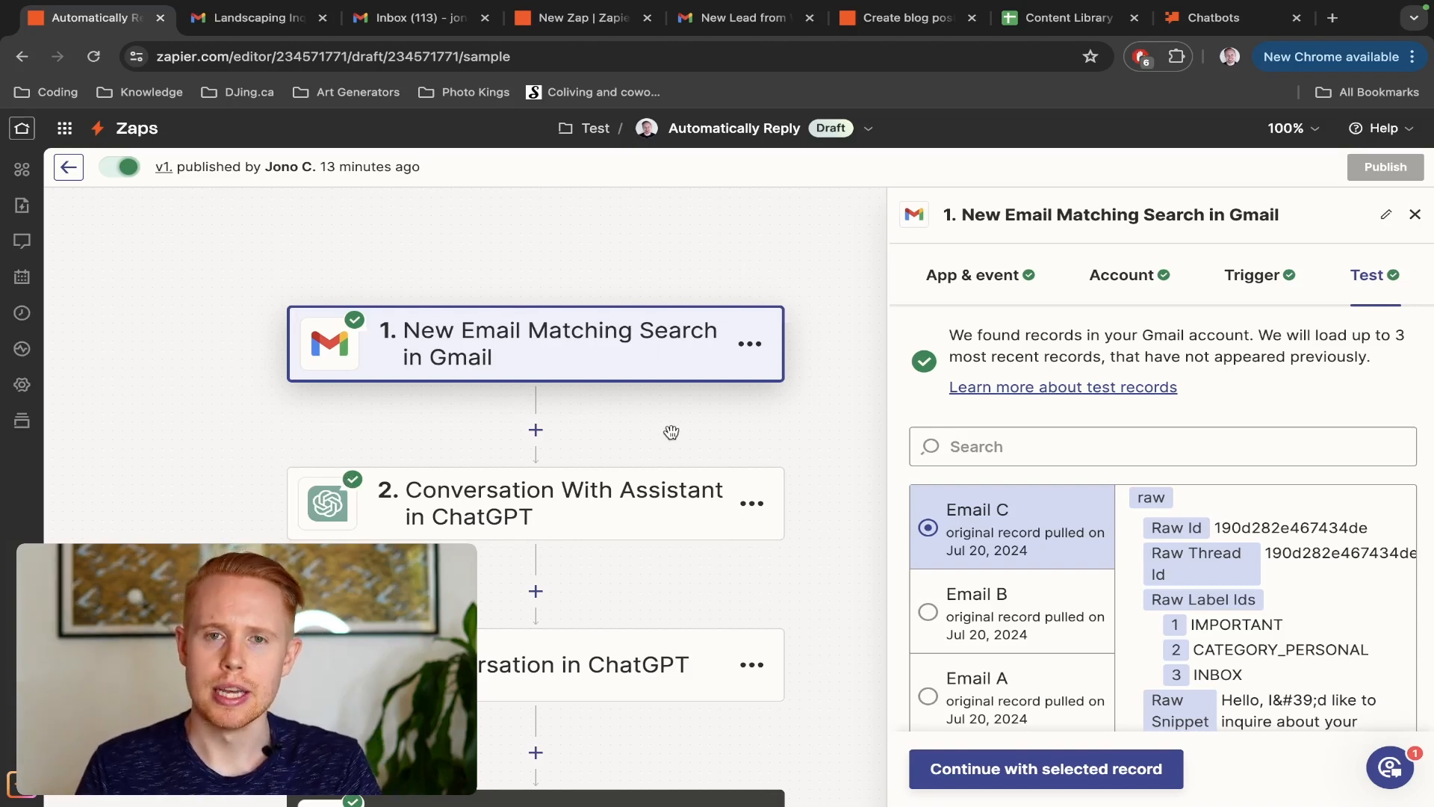
click(1184, 293)
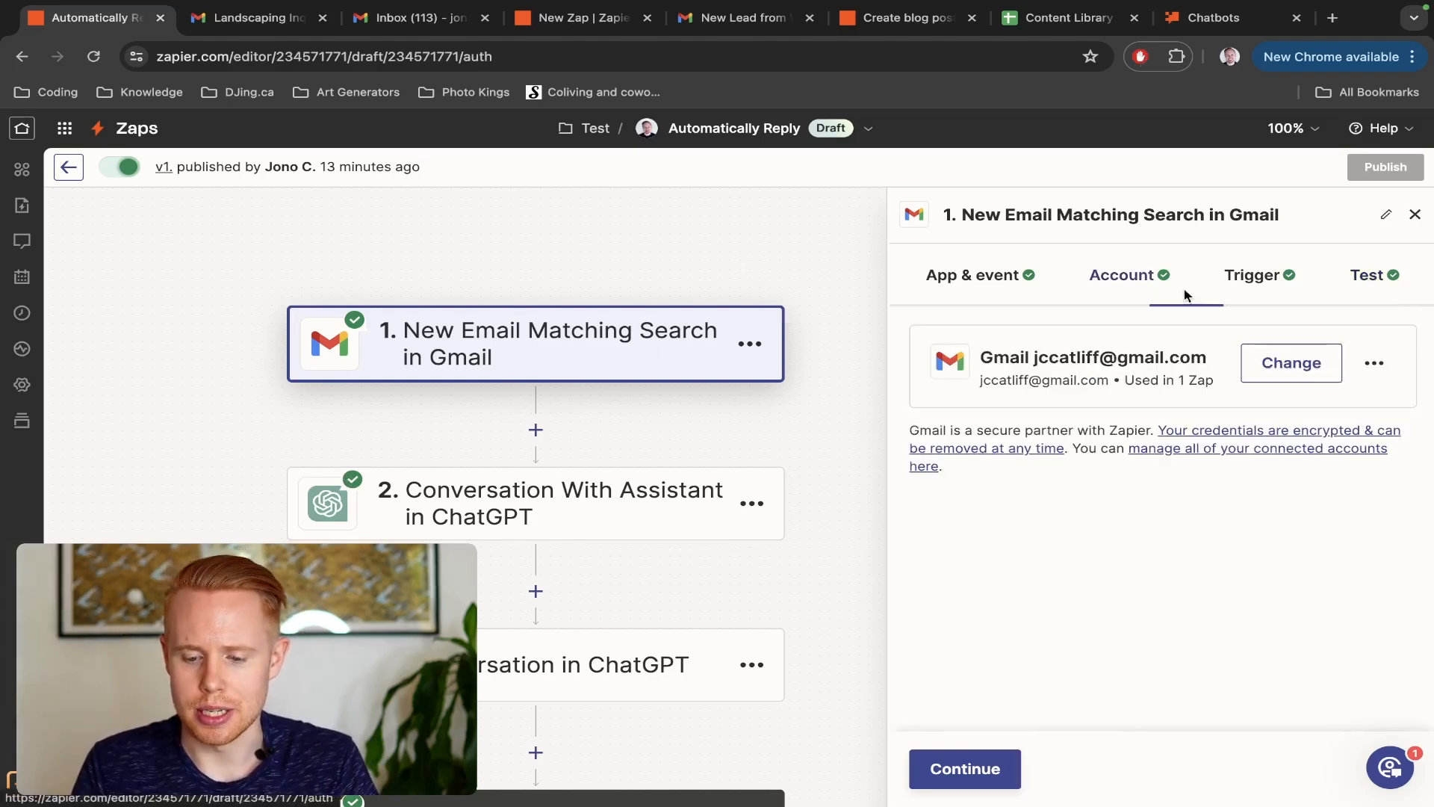
click(1252, 279)
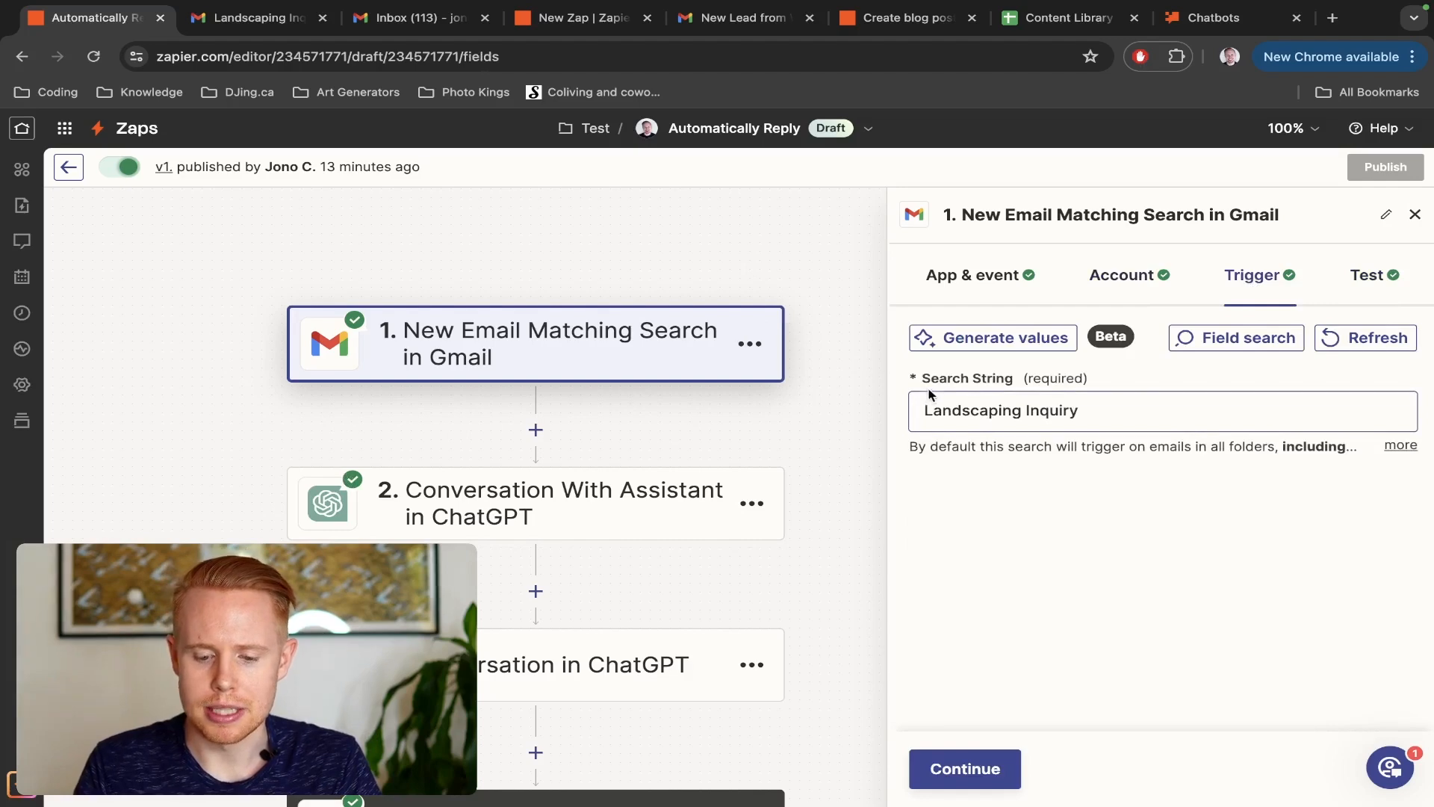
click(973, 282)
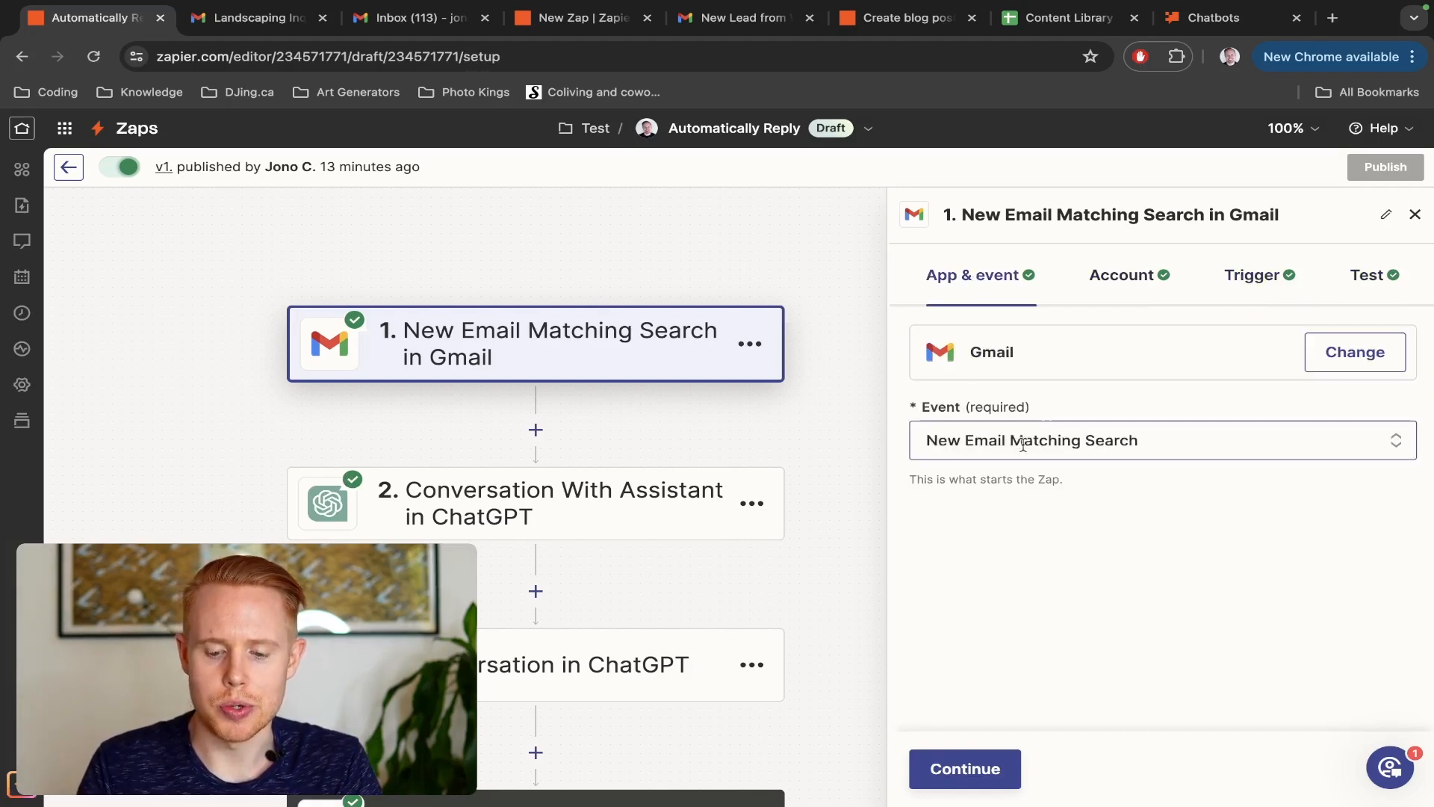
click(1249, 280)
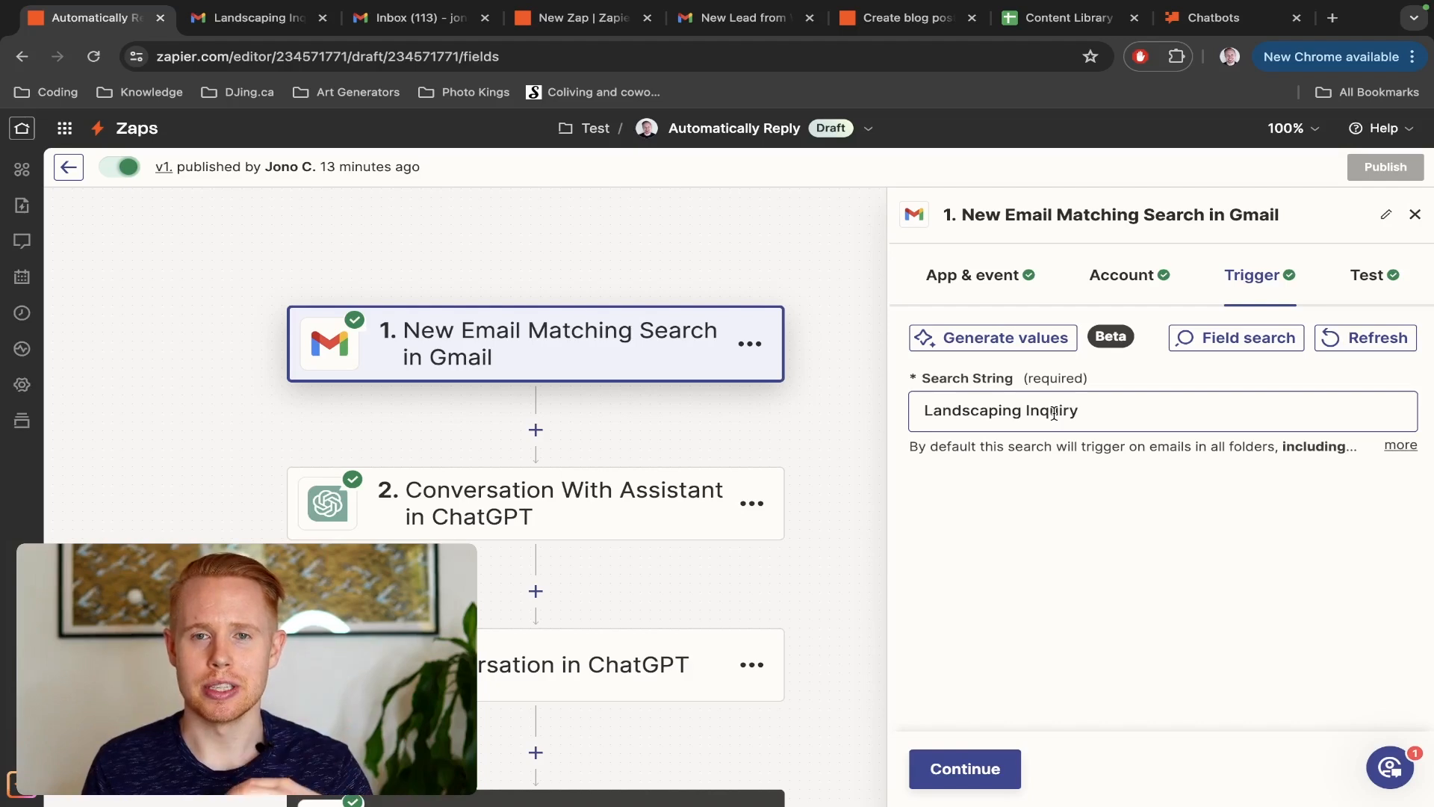
Review the Conversation With Assistant step's event, account, message and assistant instructions
click(538, 523)
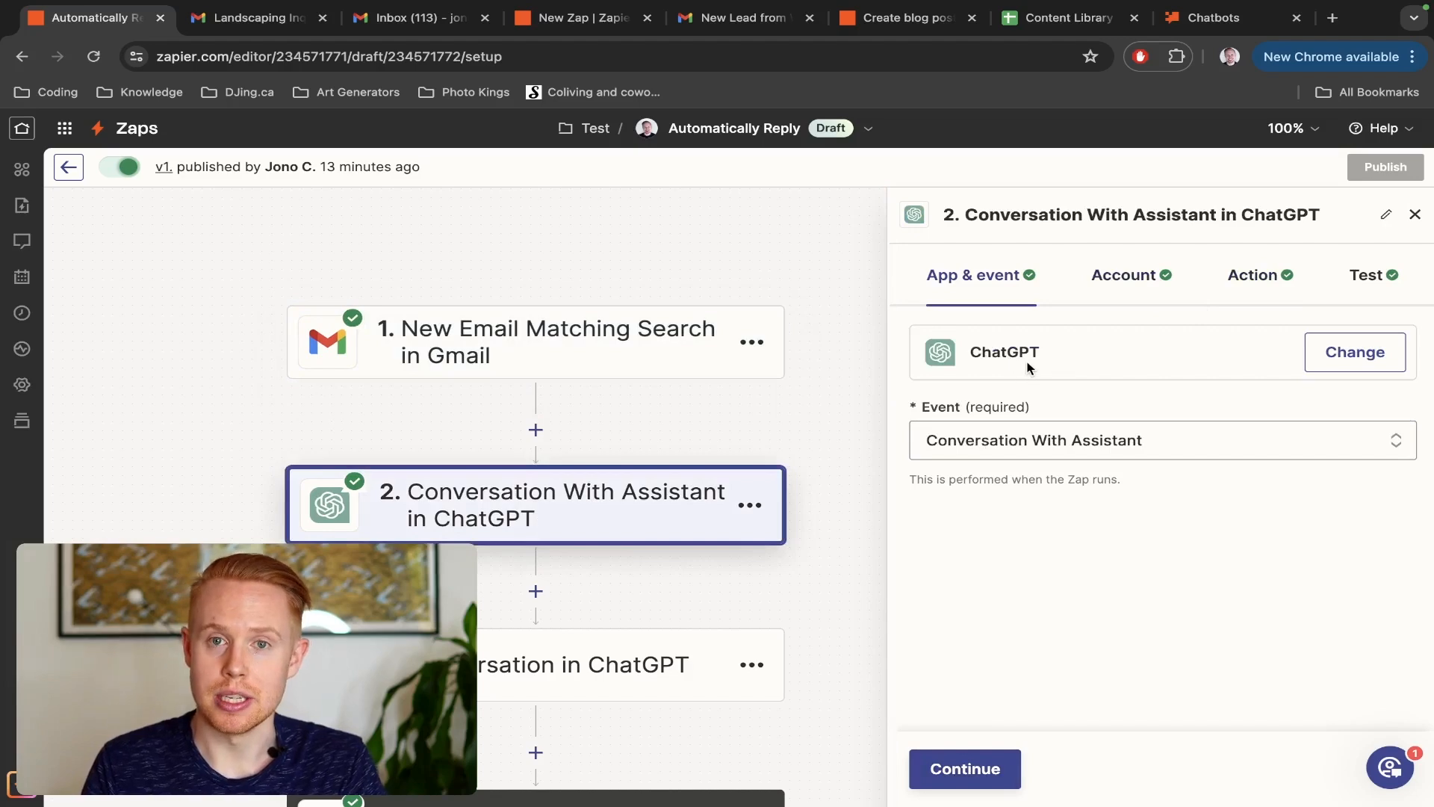
click(969, 781)
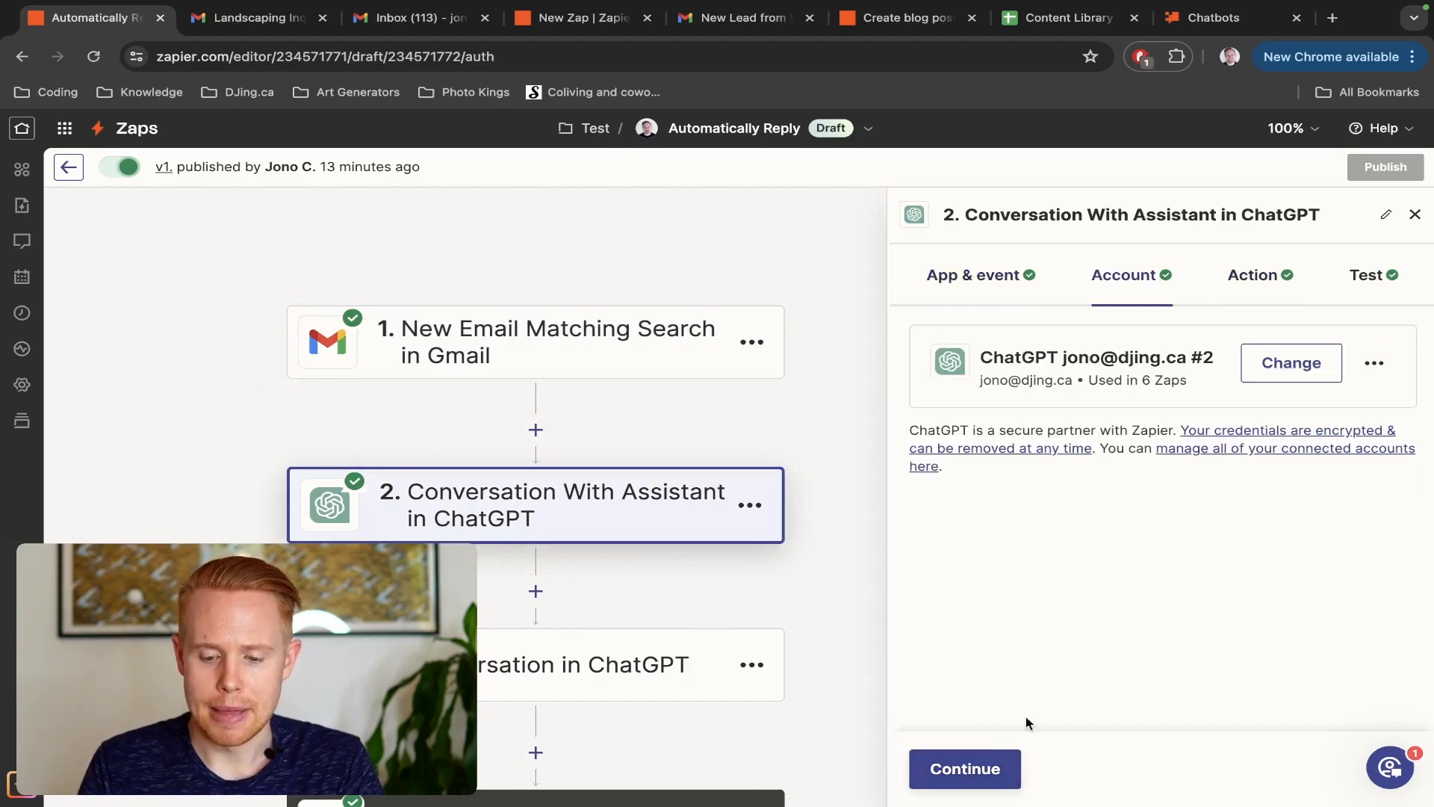
click(966, 786)
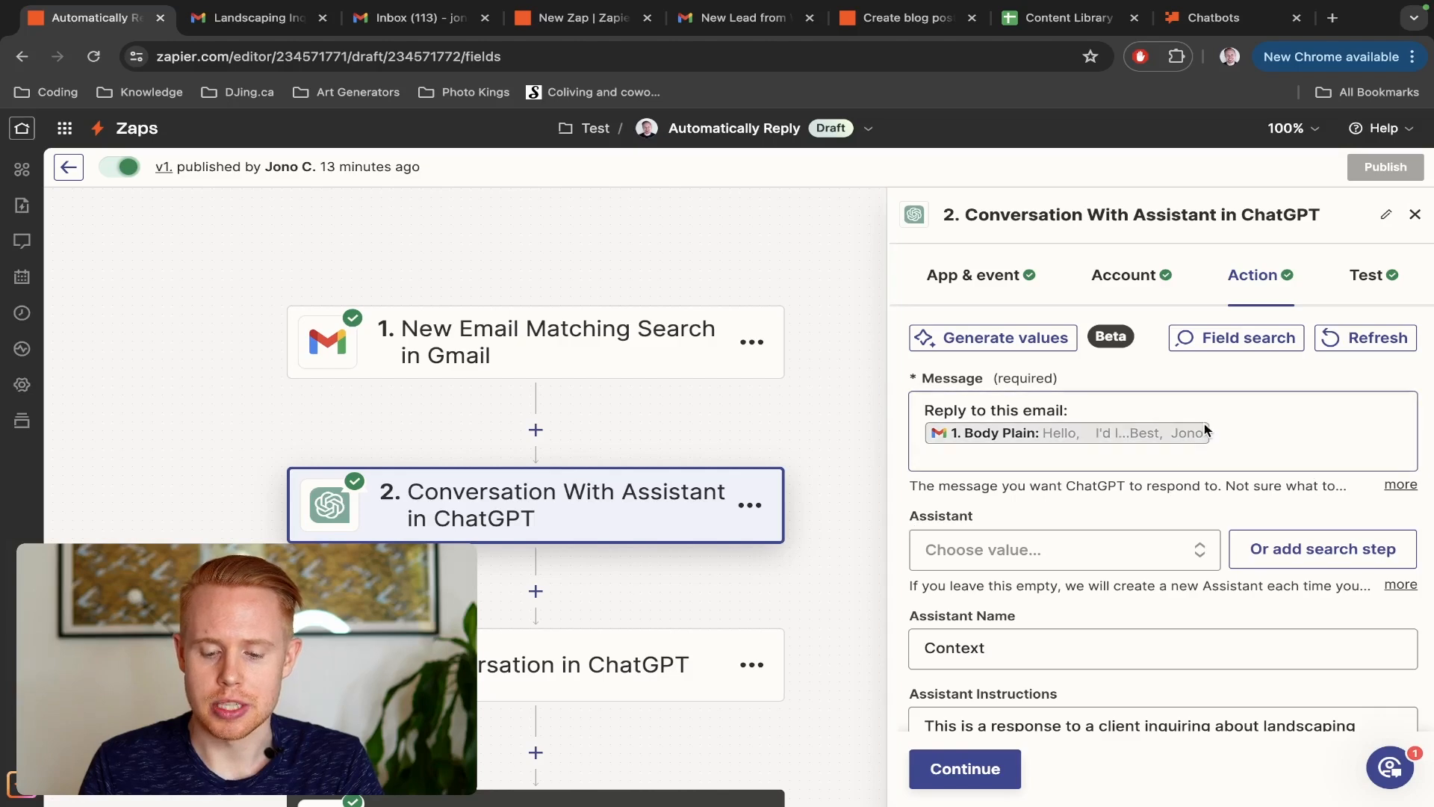
scroll(1188, 448, down, 2)
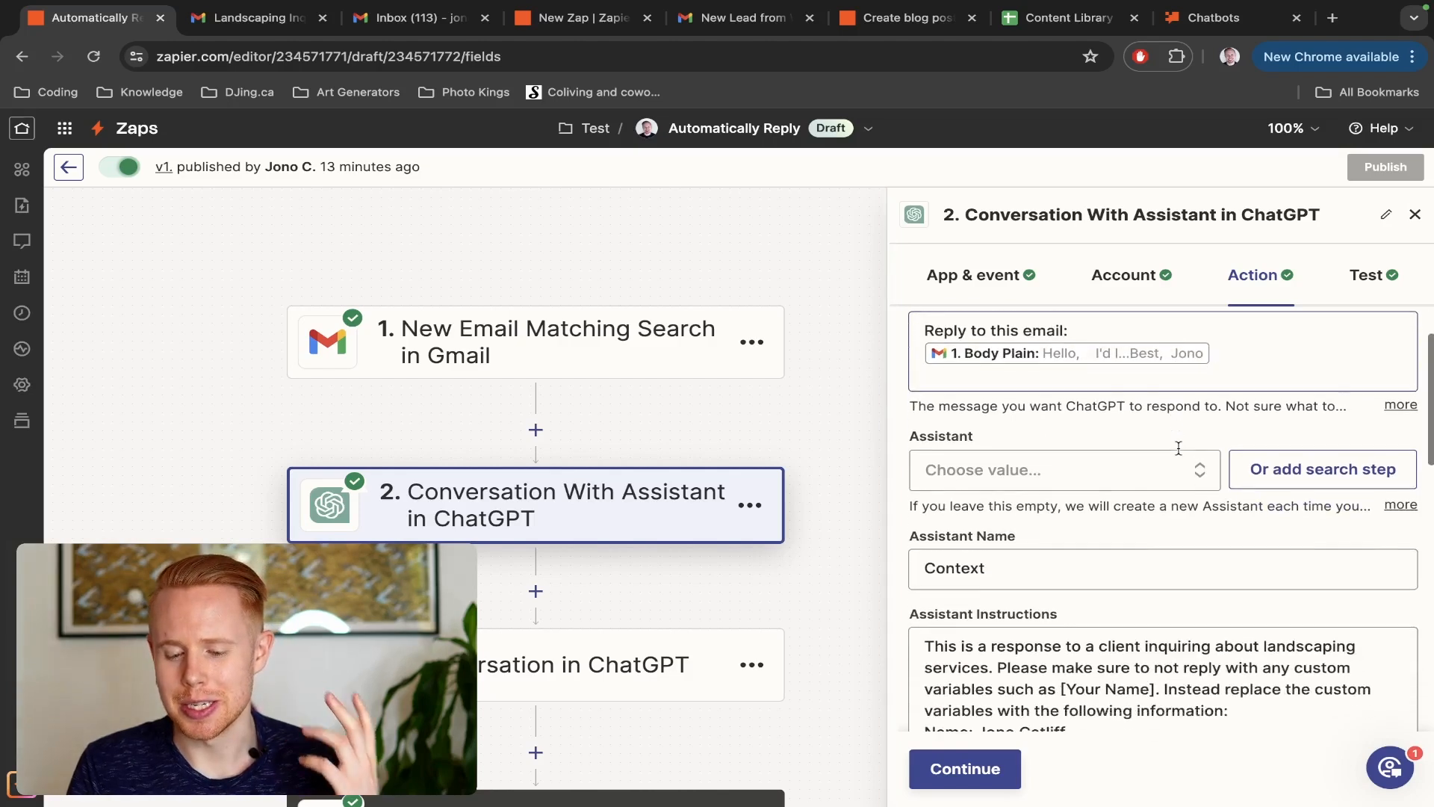
scroll(1180, 454, down, 4)
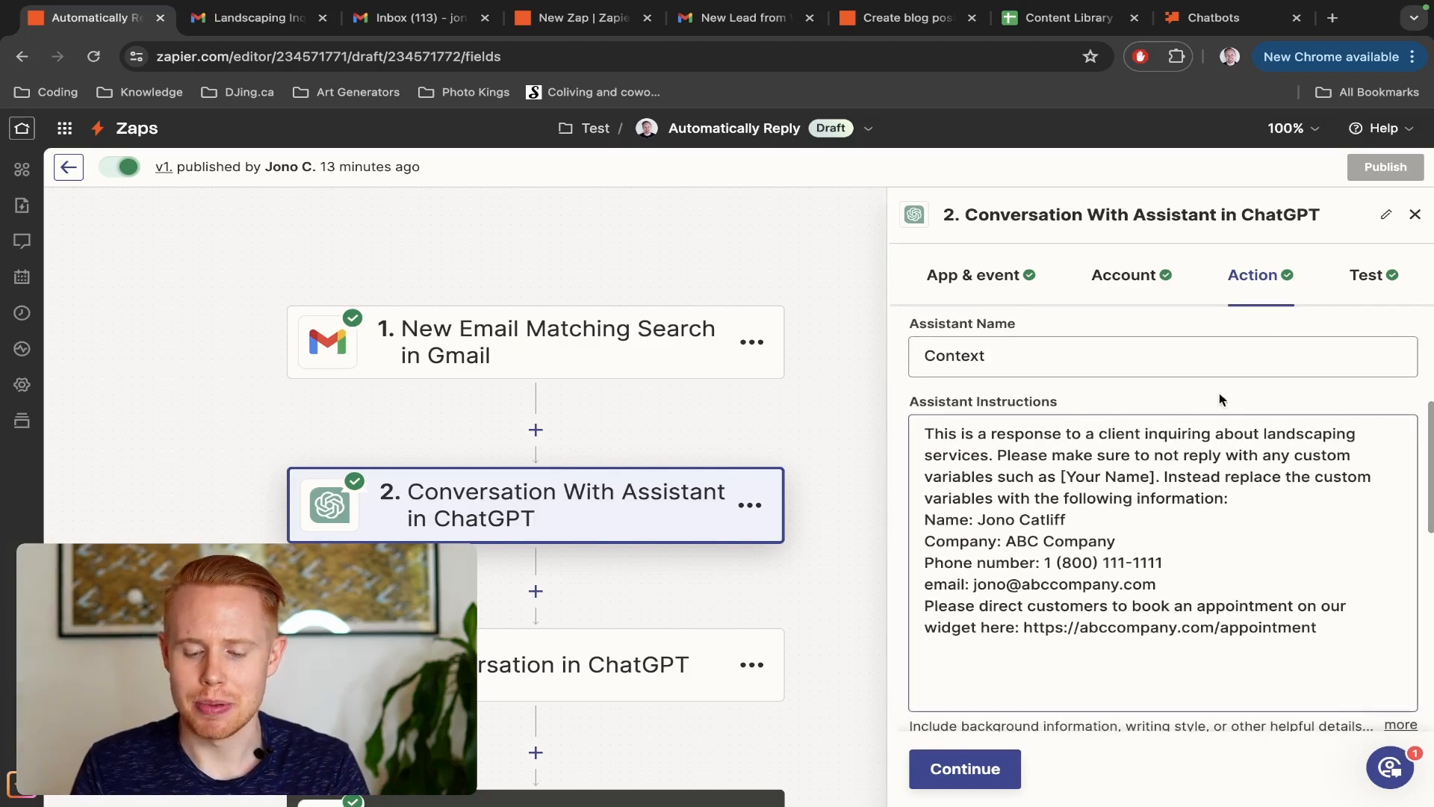
scroll(926, 435, down, 5)
click(926, 436)
scroll(1291, 418, up, 4)
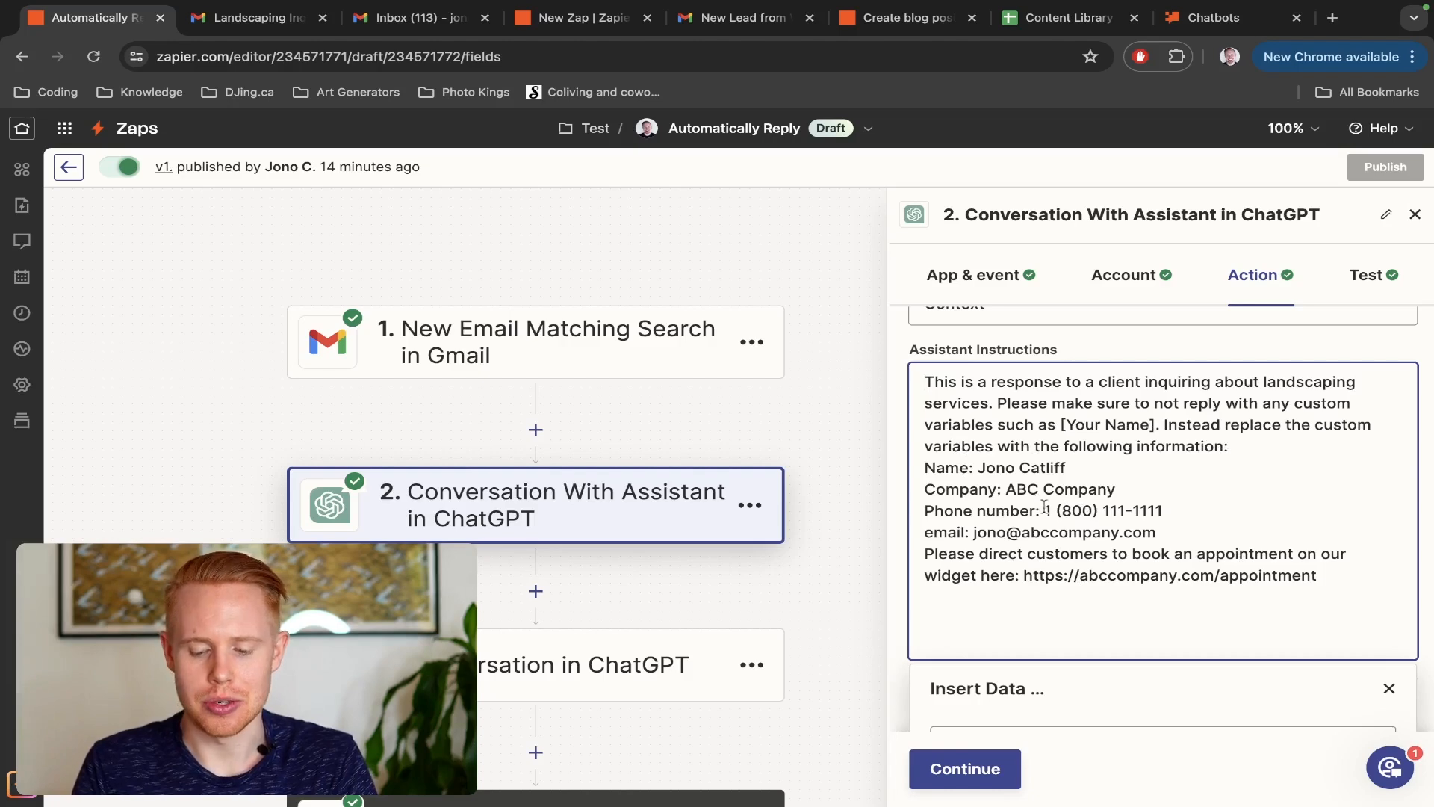
scroll(588, 529, down, 3)
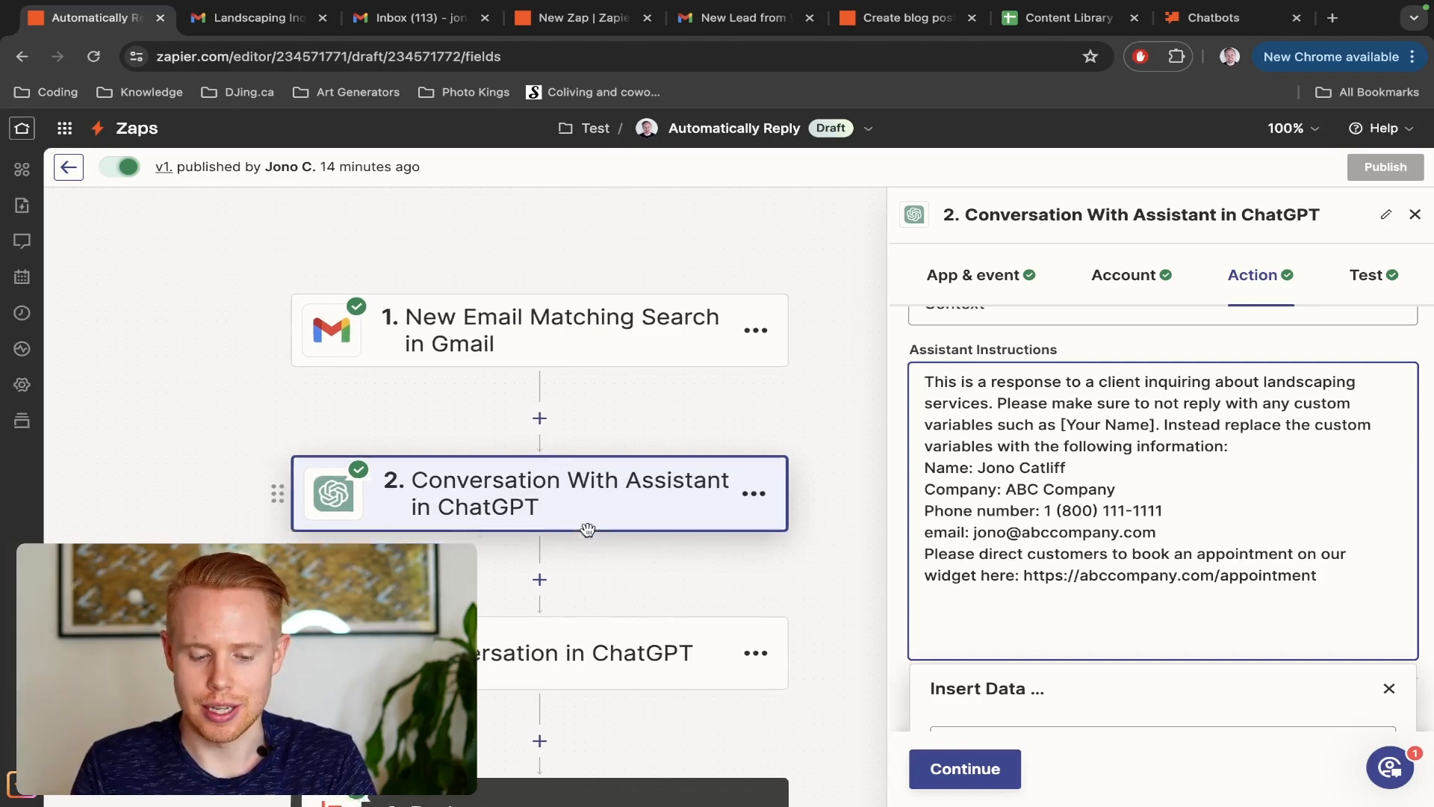
Review the Conversation in ChatGPT step's user message, model, memory key and assistant instructions, highlighting the reply-quality criteria
click(551, 522)
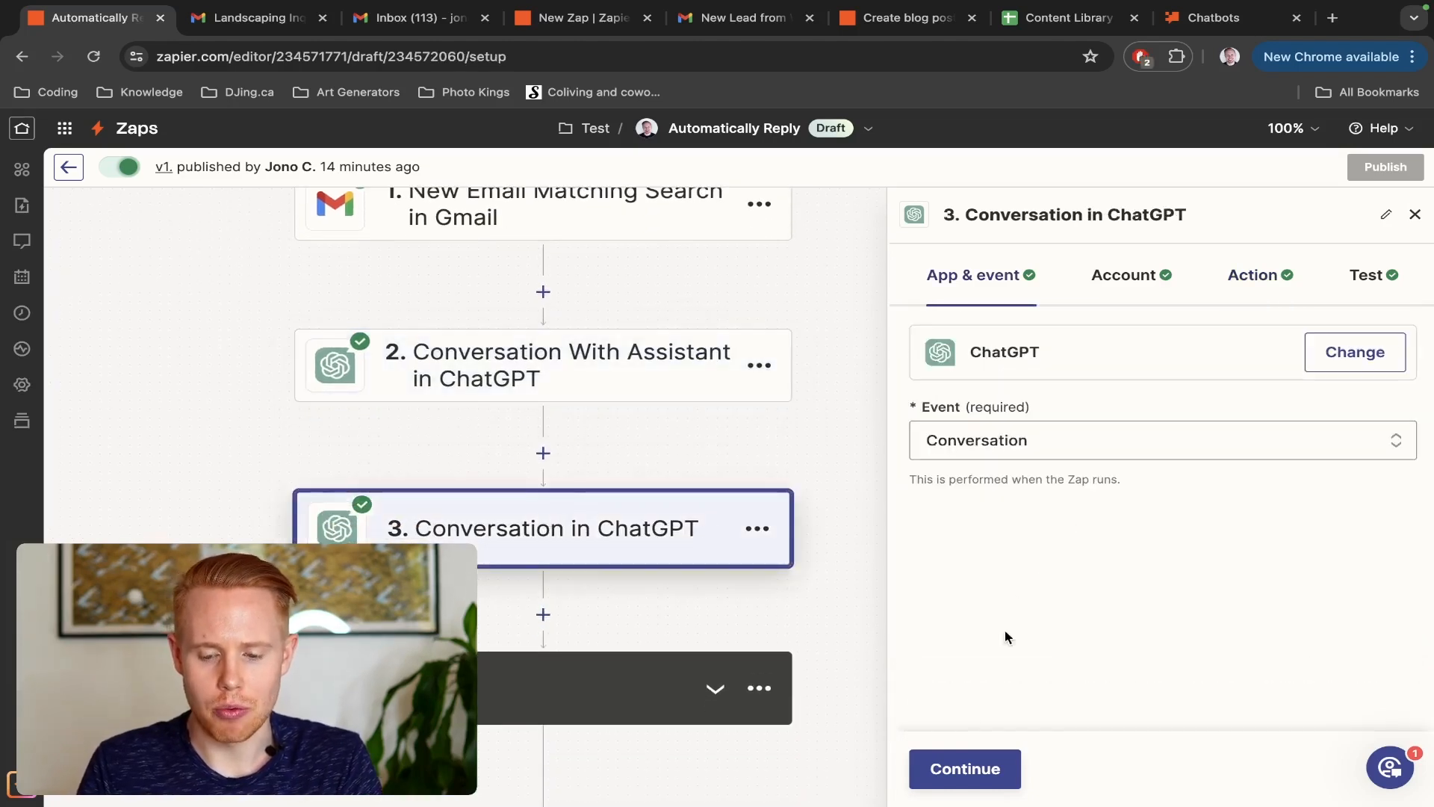
click(965, 771)
click(965, 771)
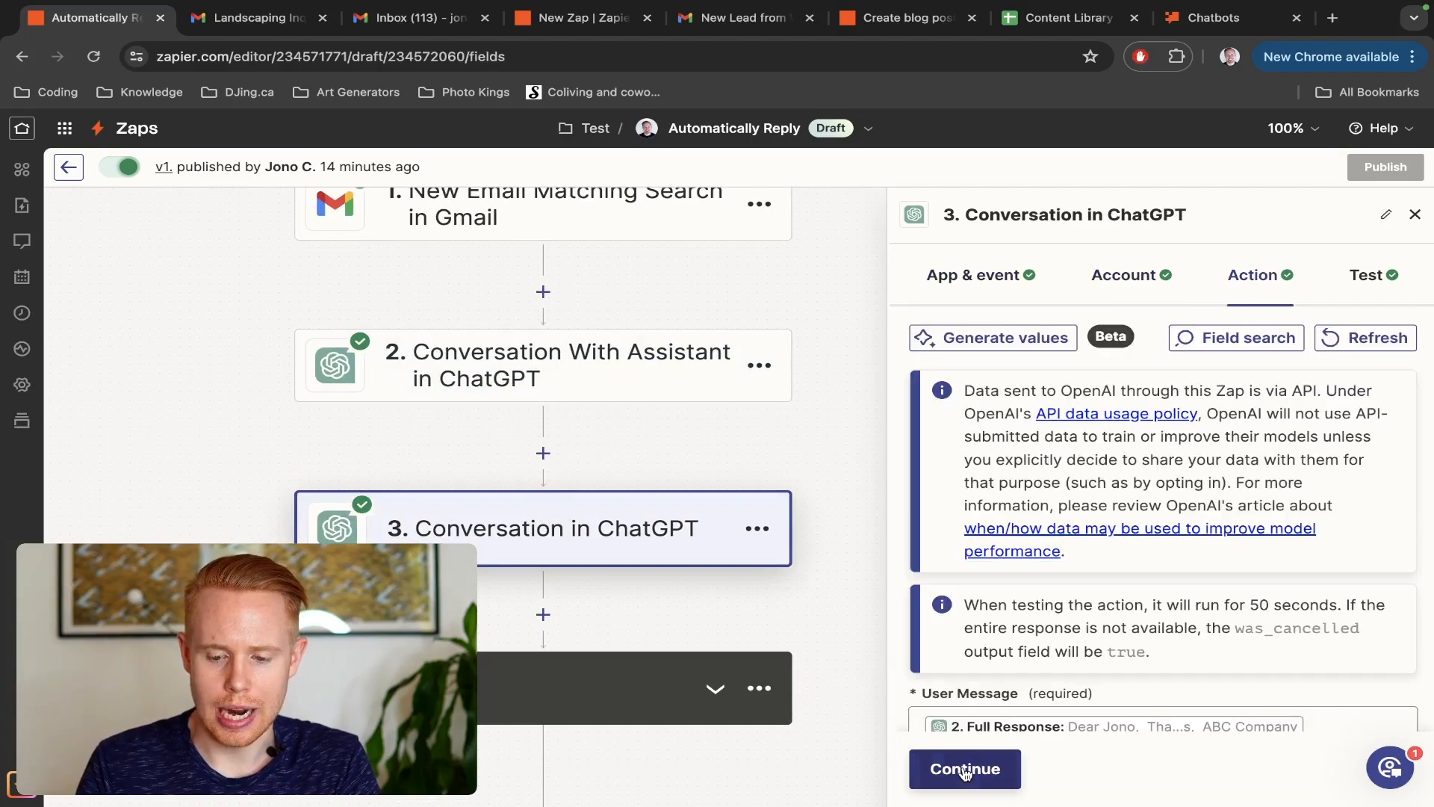
scroll(1089, 620, down, 5)
scroll(1091, 625, up, 2)
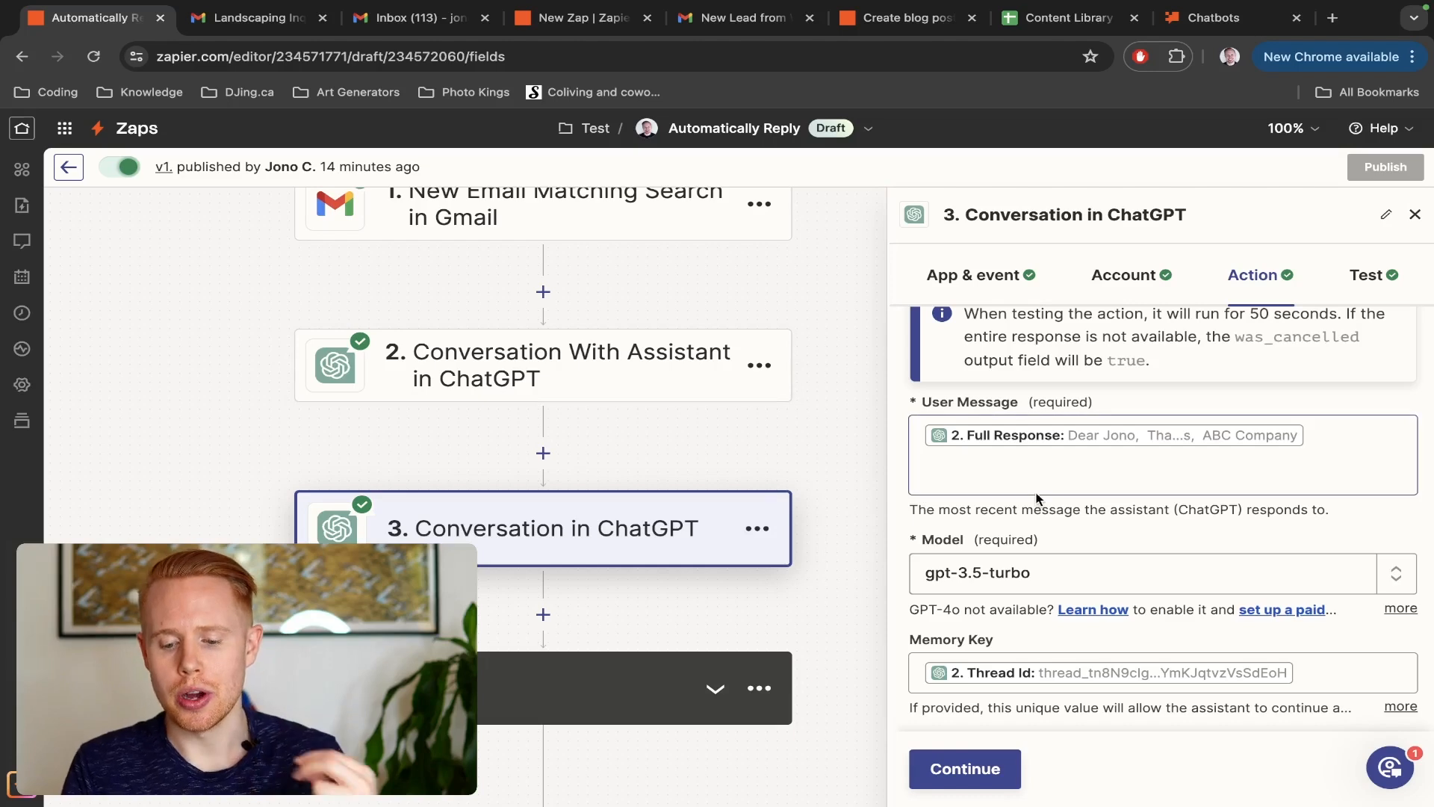
scroll(1037, 501, down, 2)
scroll(1037, 497, down, 1)
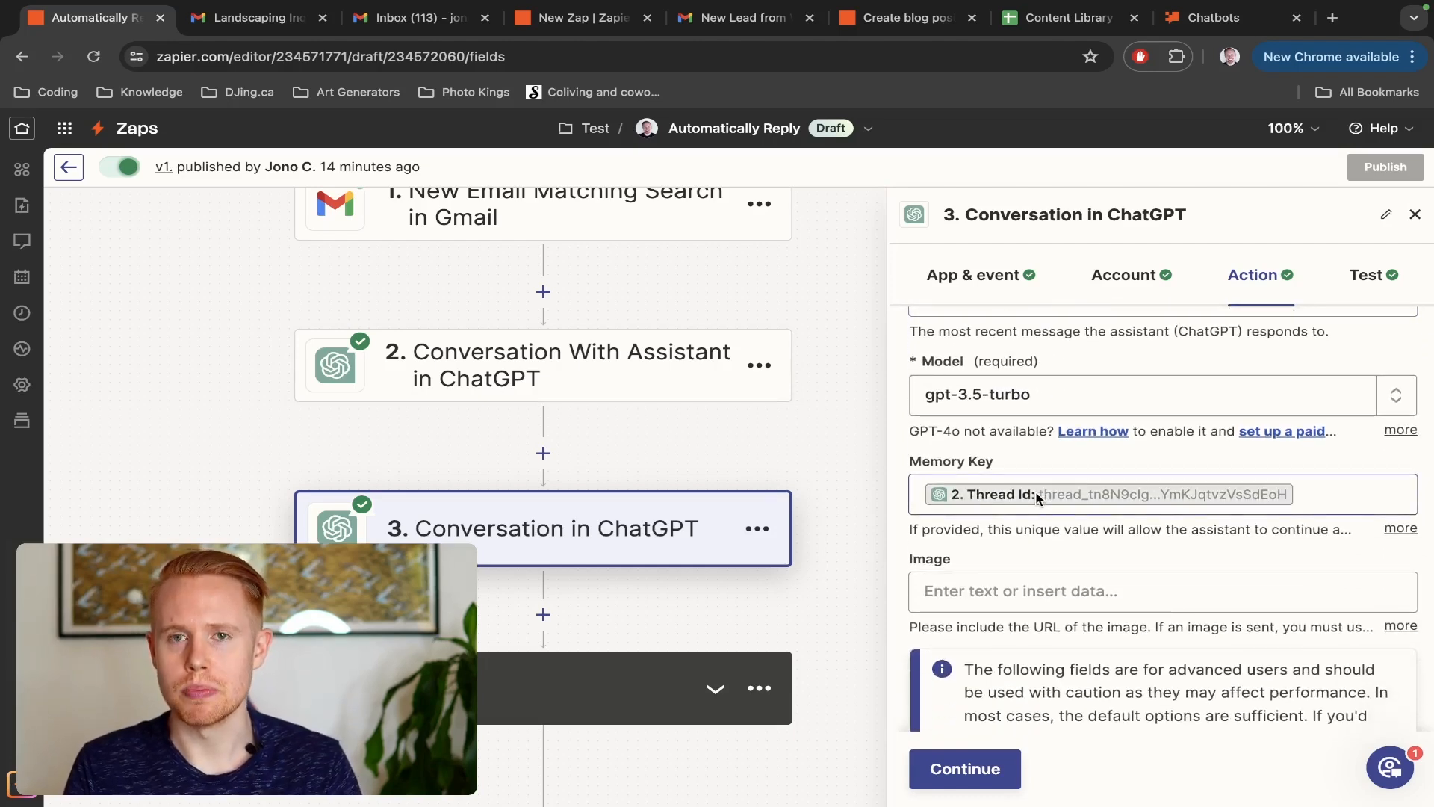
scroll(1036, 496, down, 5)
scroll(1036, 497, down, 4)
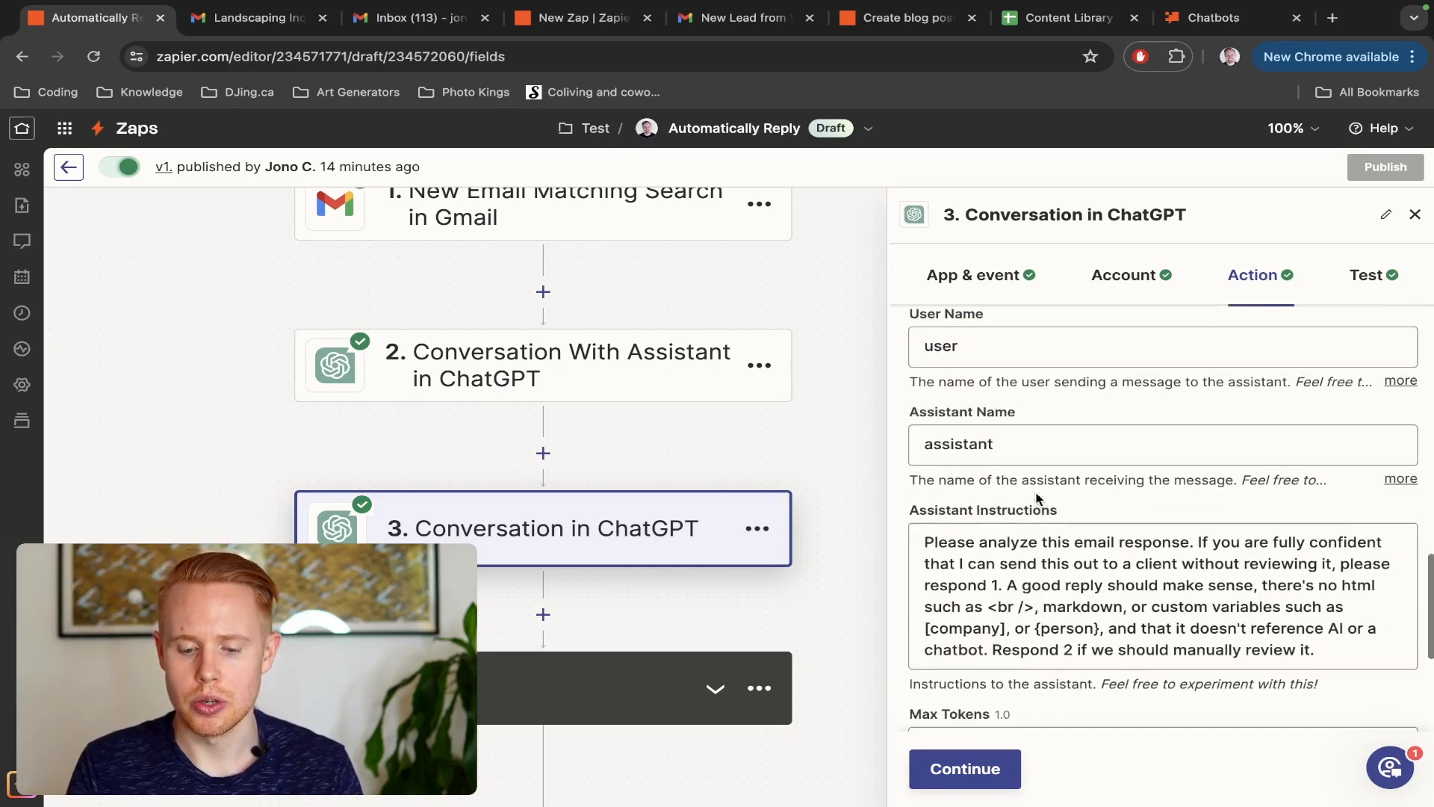
scroll(1036, 499, down, 1)
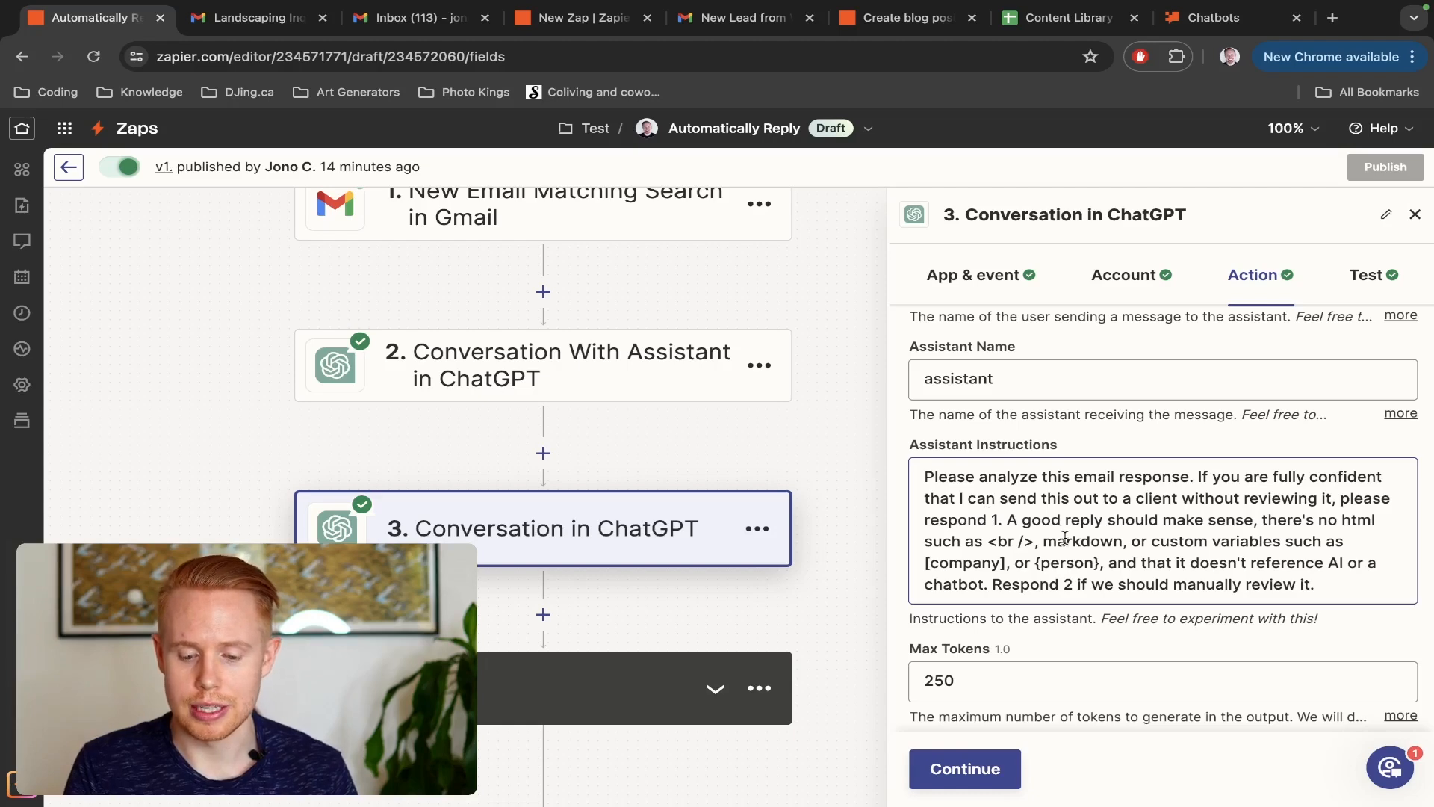
drag(1056, 540, 1309, 584)
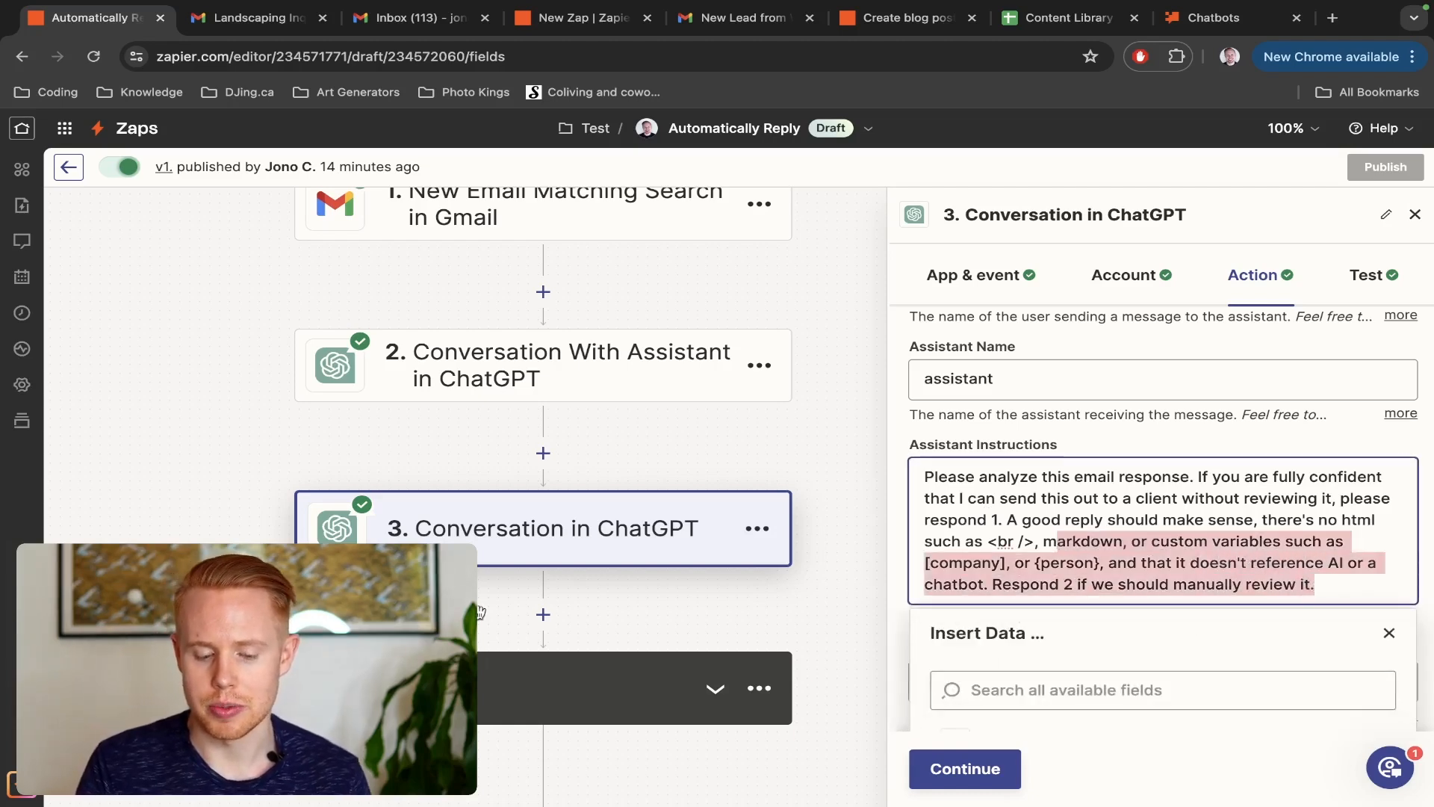
Examine the path rules of the "Good to sent" and "Please create a draft" branches
scroll(527, 475, down, 5)
scroll(527, 475, down, 5)
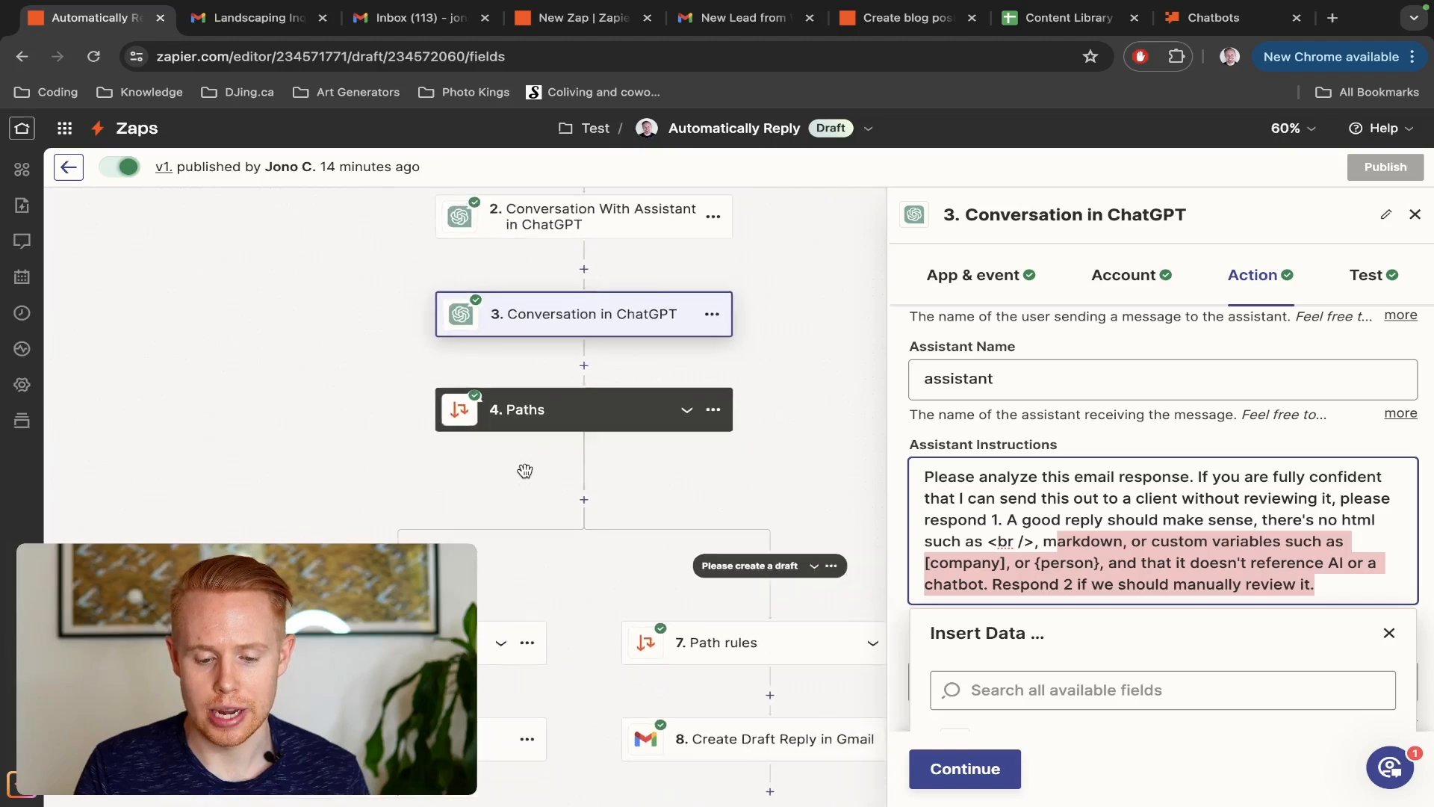
scroll(445, 492, down, 1)
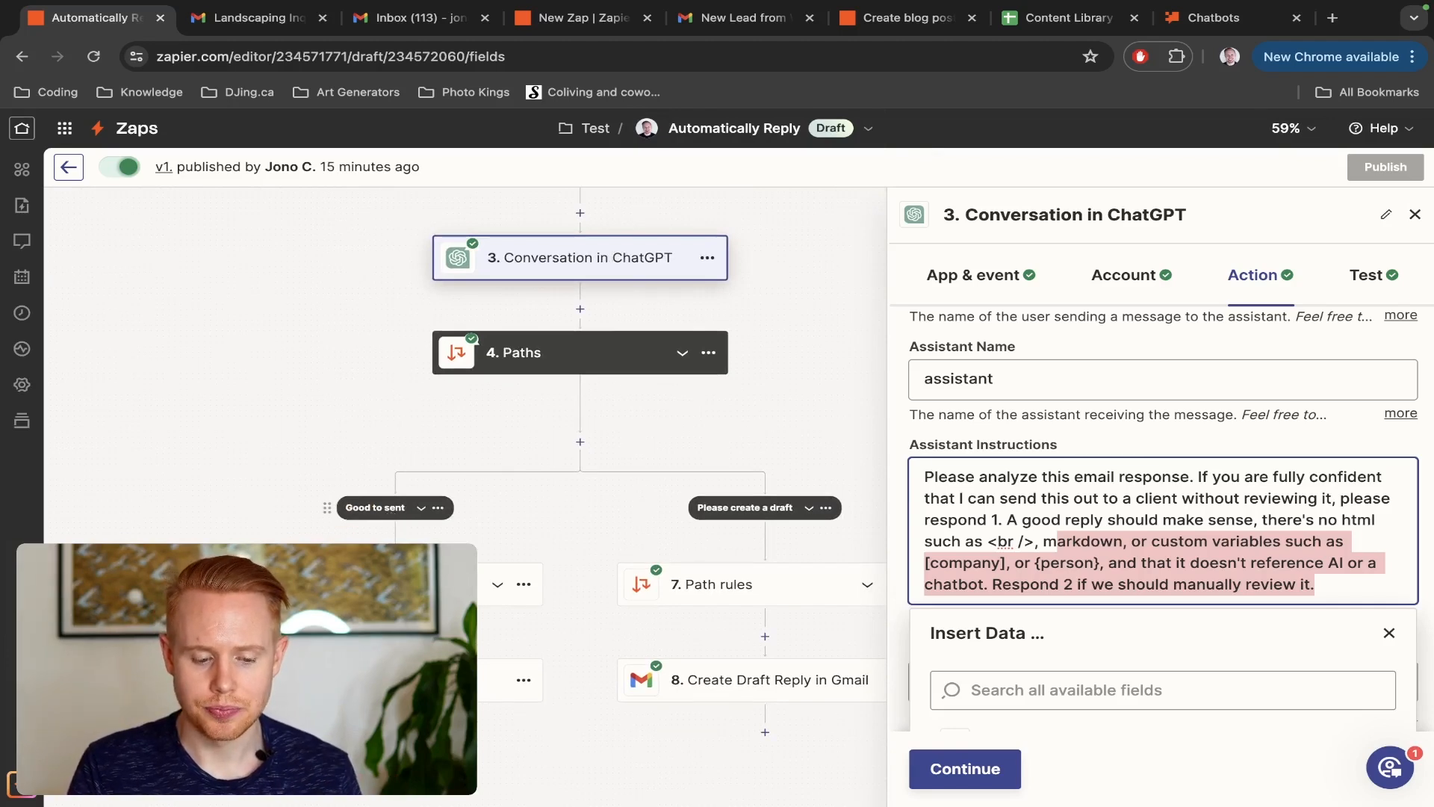
click(411, 584)
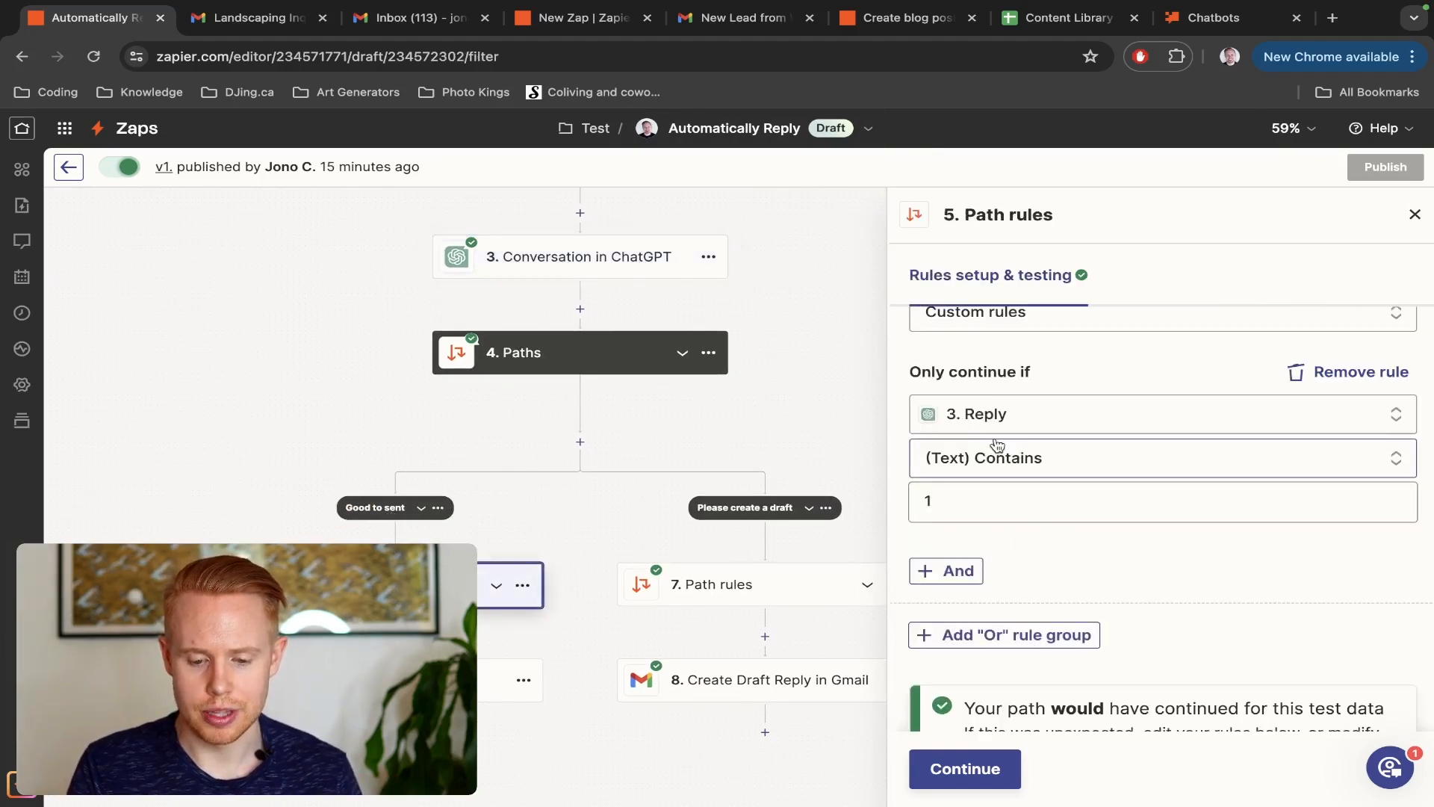
click(742, 586)
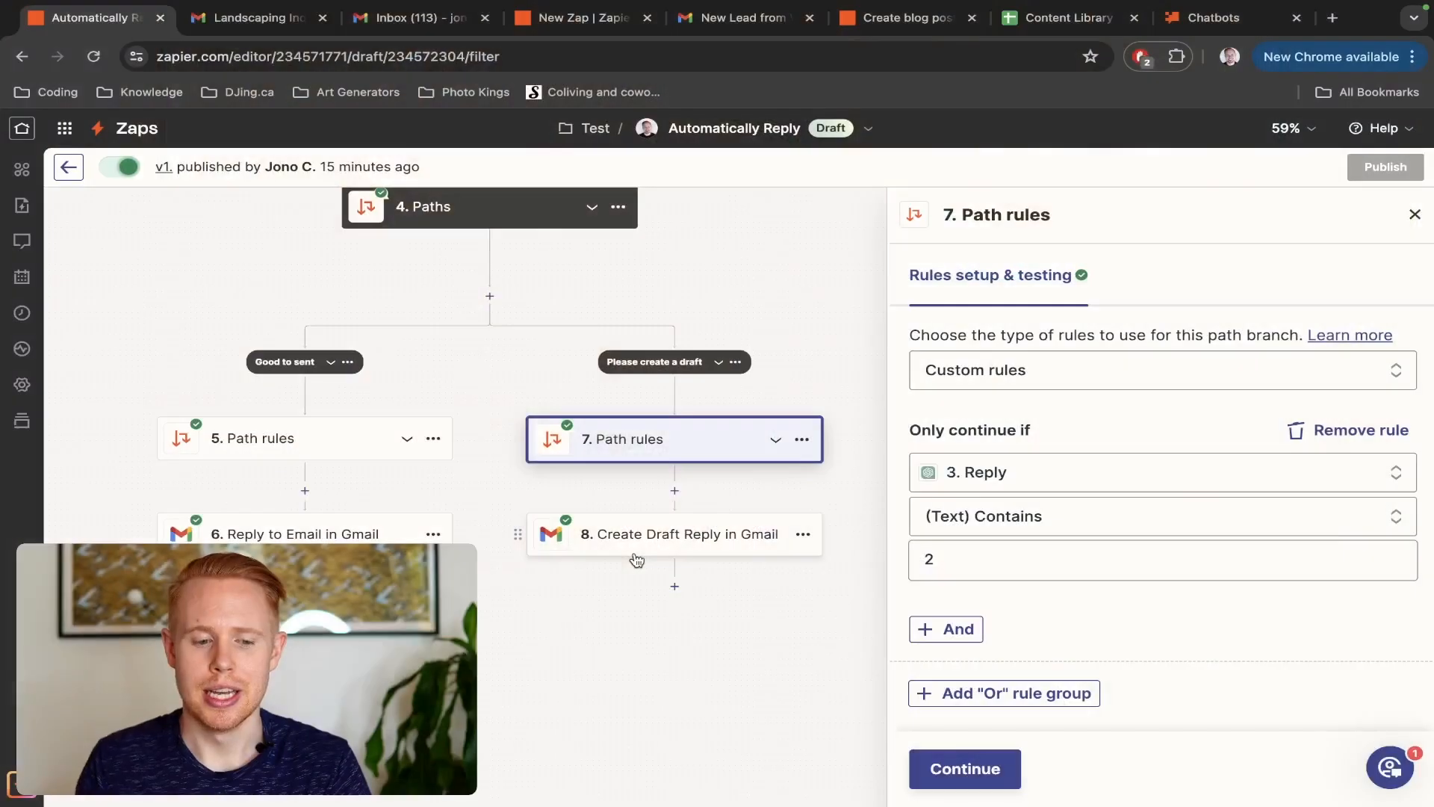
Switch to the "New Lead from WeddingWire" email in Gmail, highlight its subject, and look through the label list
key(ctrl+Tab)
key(ctrl+Tab)
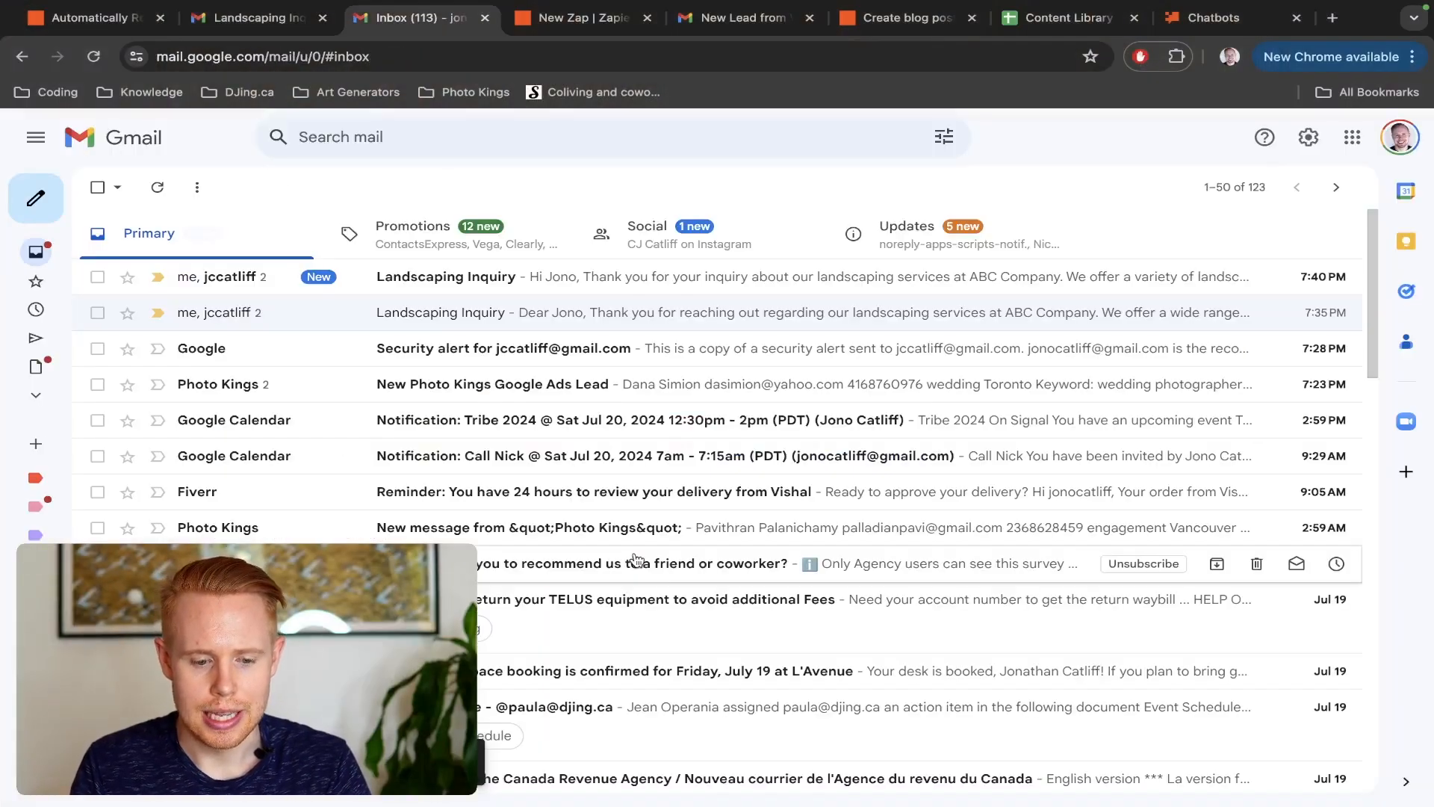
key(ctrl+Tab)
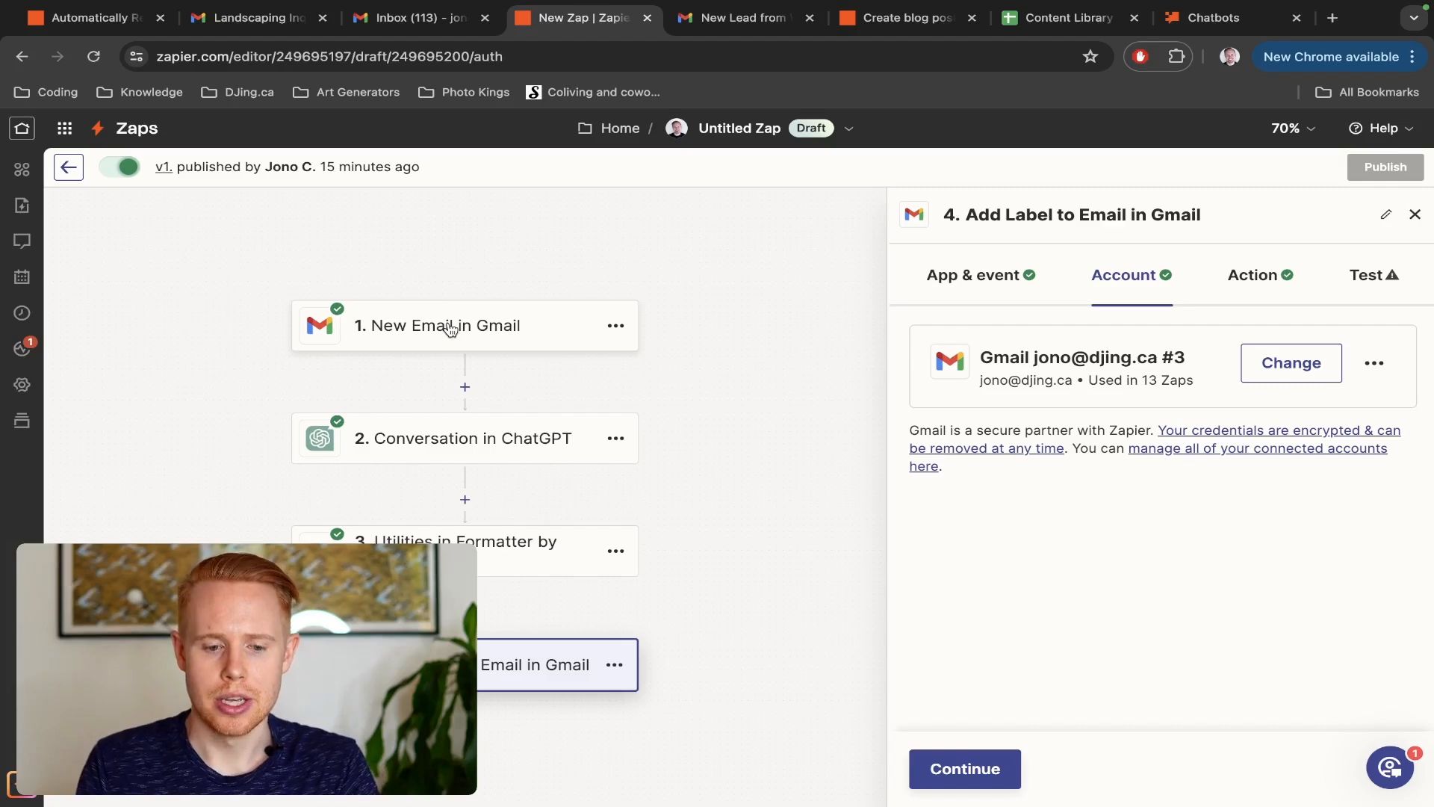
key(ctrl+Tab)
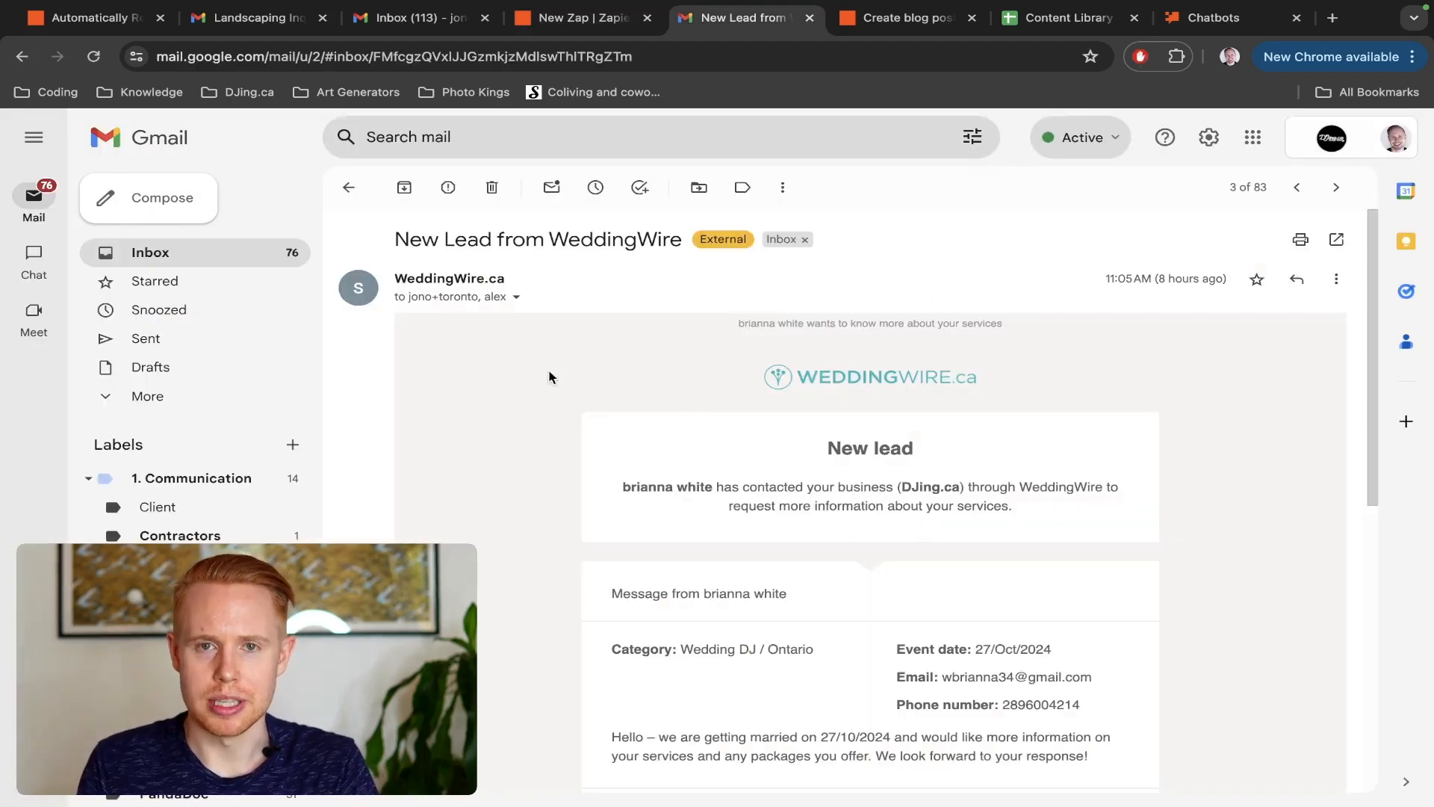
drag(380, 249, 689, 251)
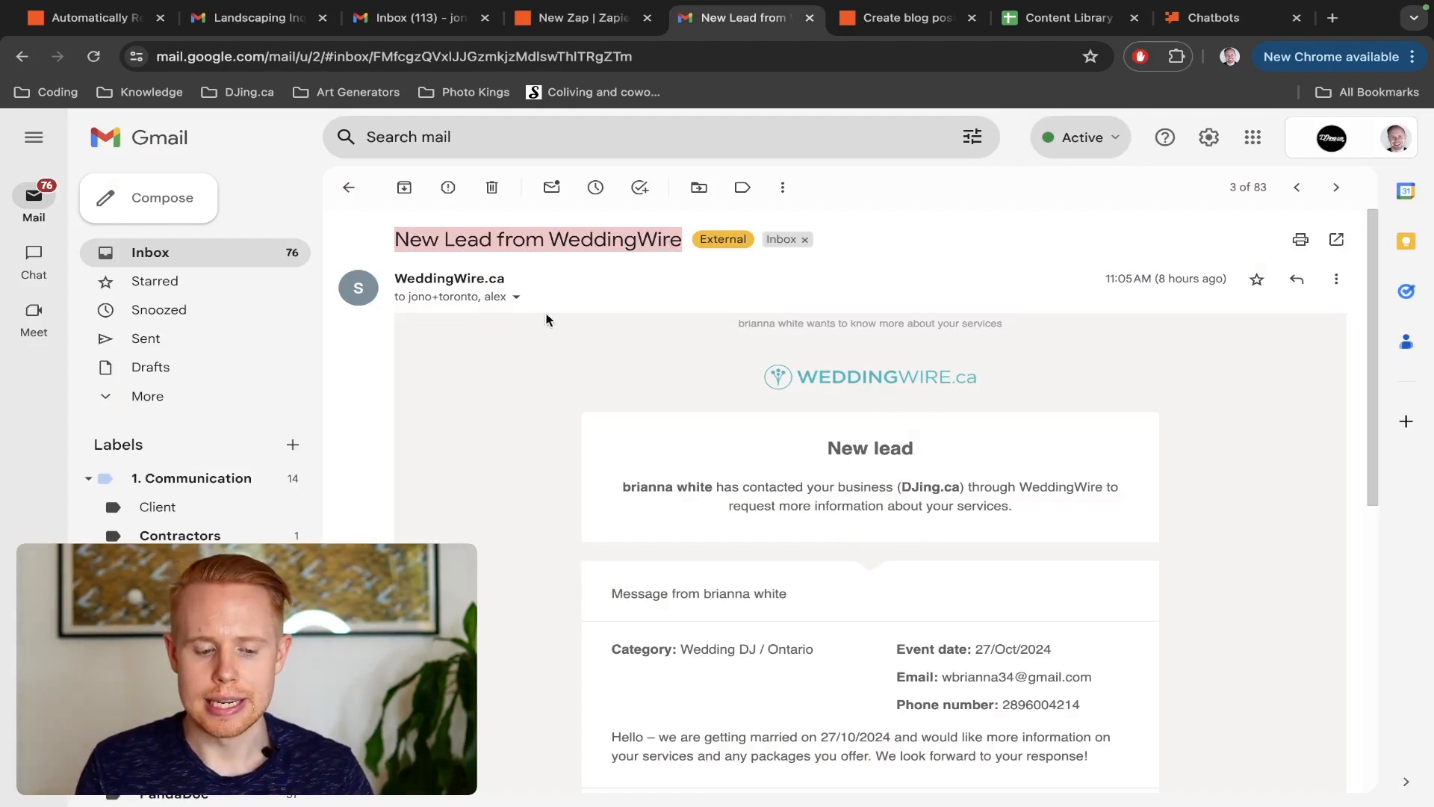
scroll(194, 602, down, 4)
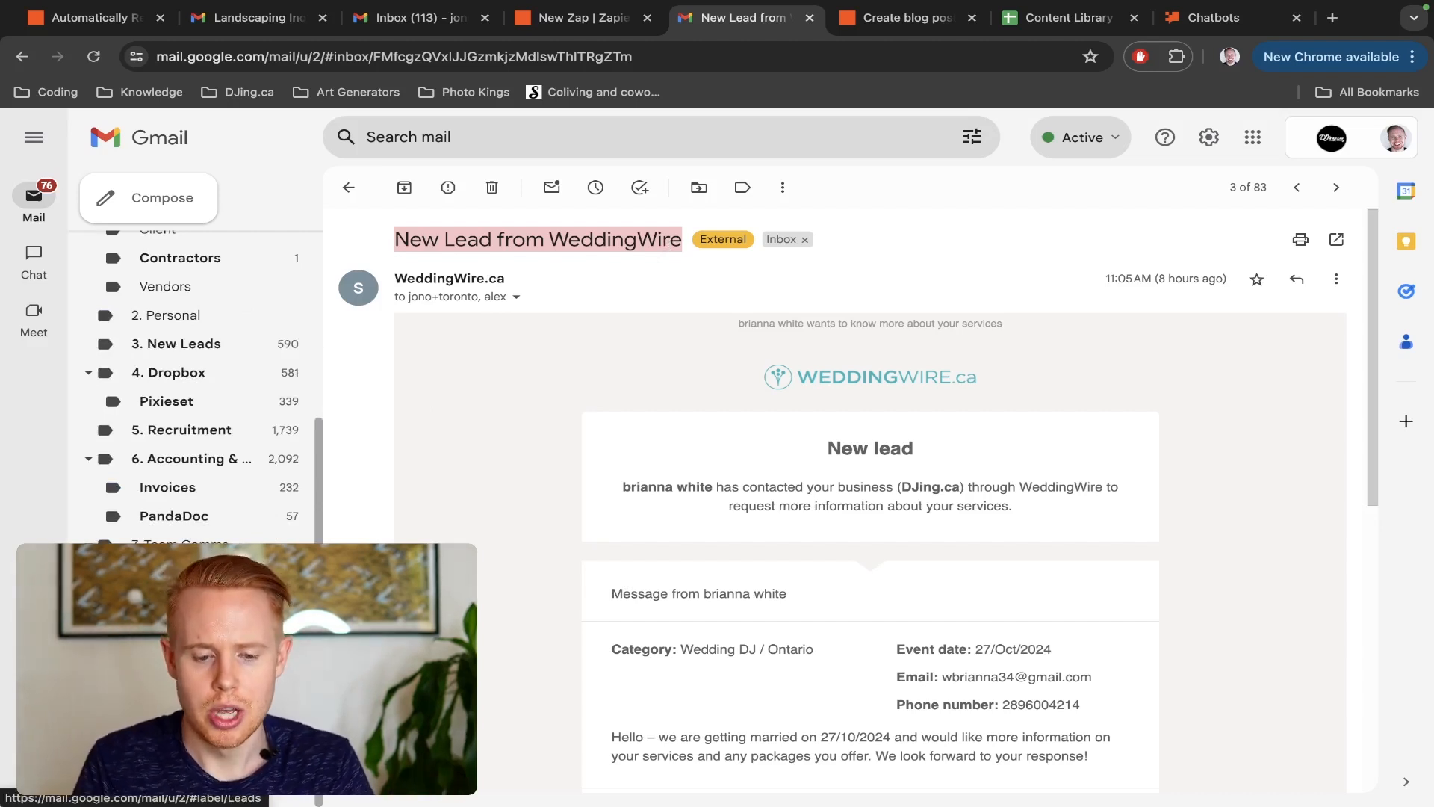
Return to the Untitled Zap in Zapier and review the New Email trigger's event and the ChatGPT step's user message
key(ctrl+shift+Tab)
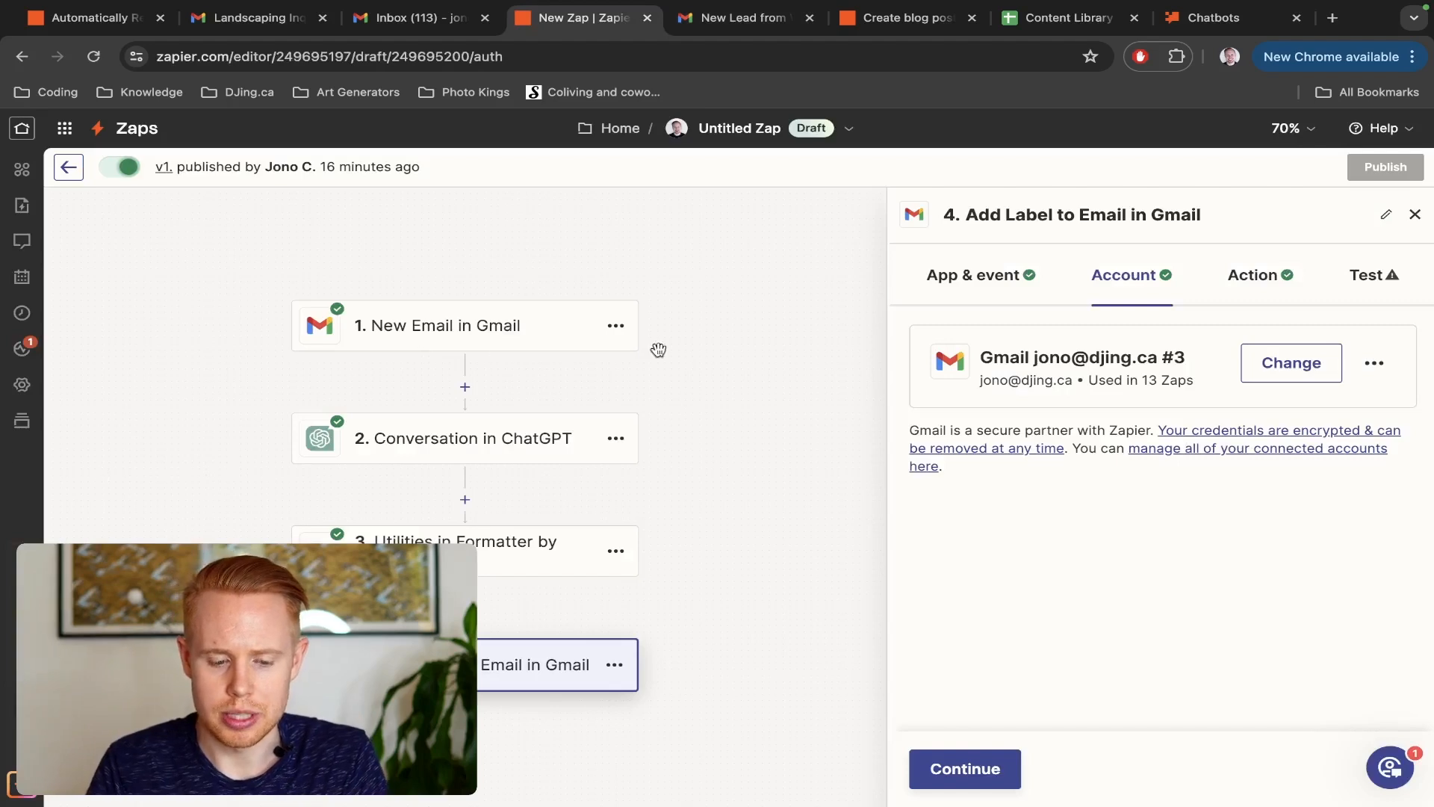
click(429, 332)
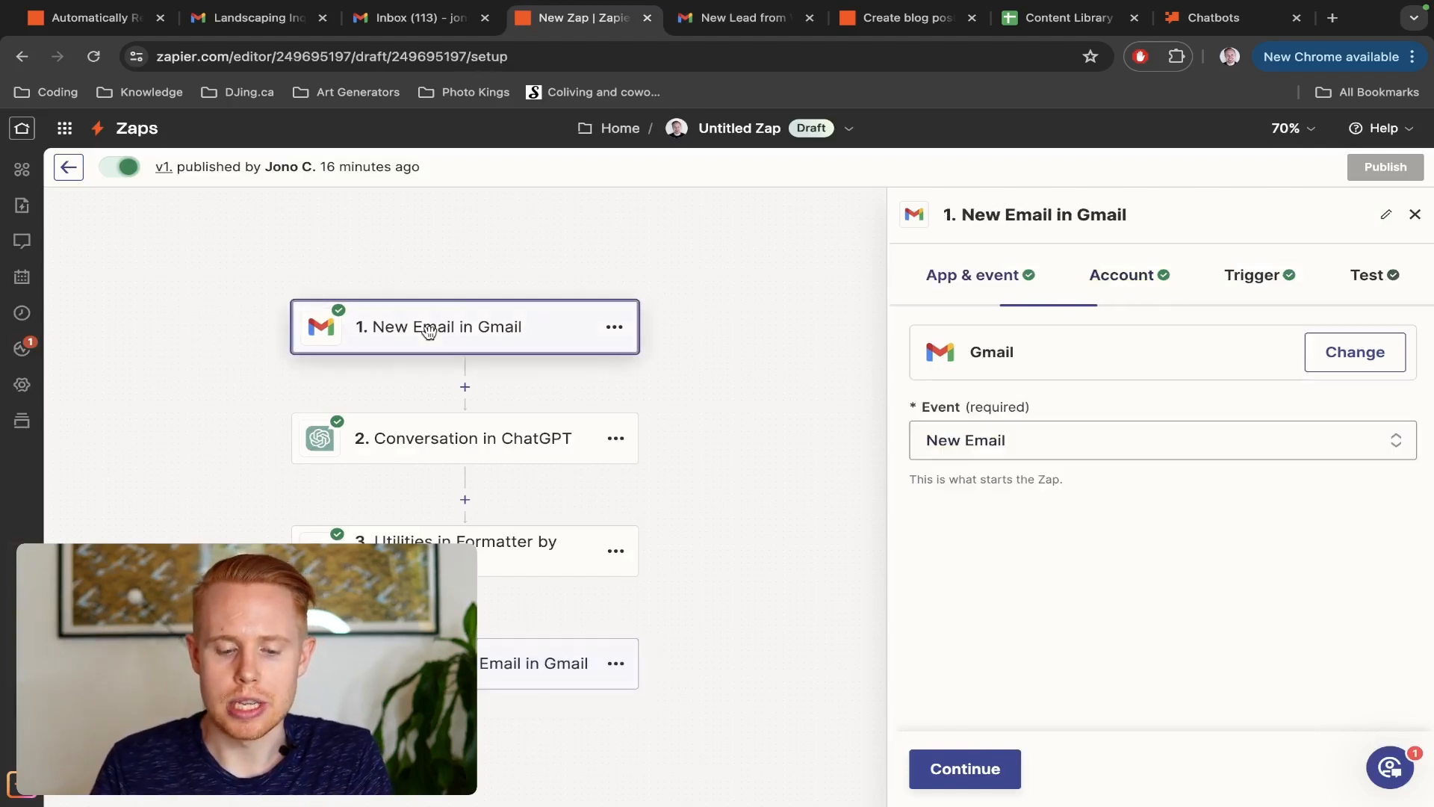
click(514, 451)
click(964, 767)
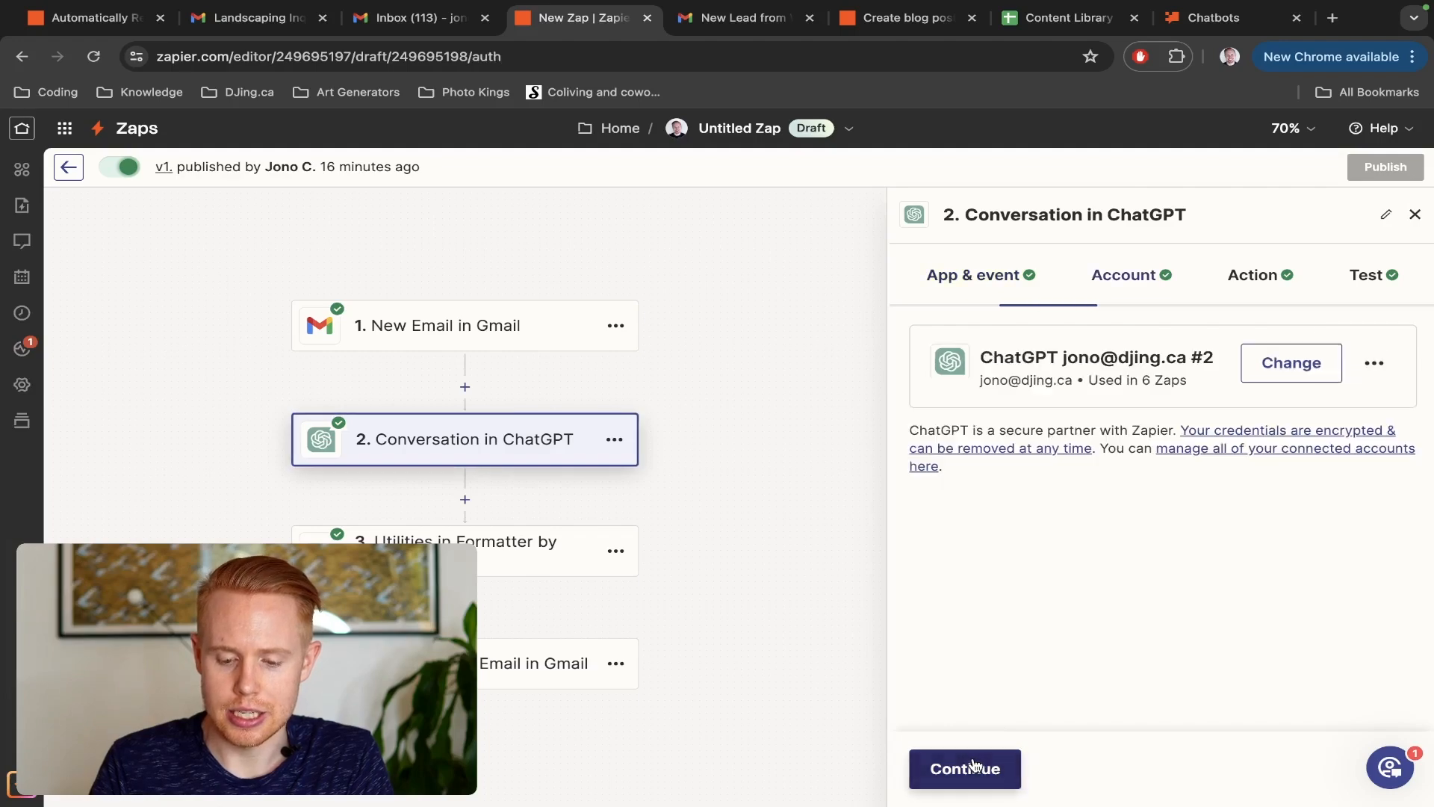
click(975, 764)
scroll(1072, 576, down, 10)
scroll(1072, 577, up, 4)
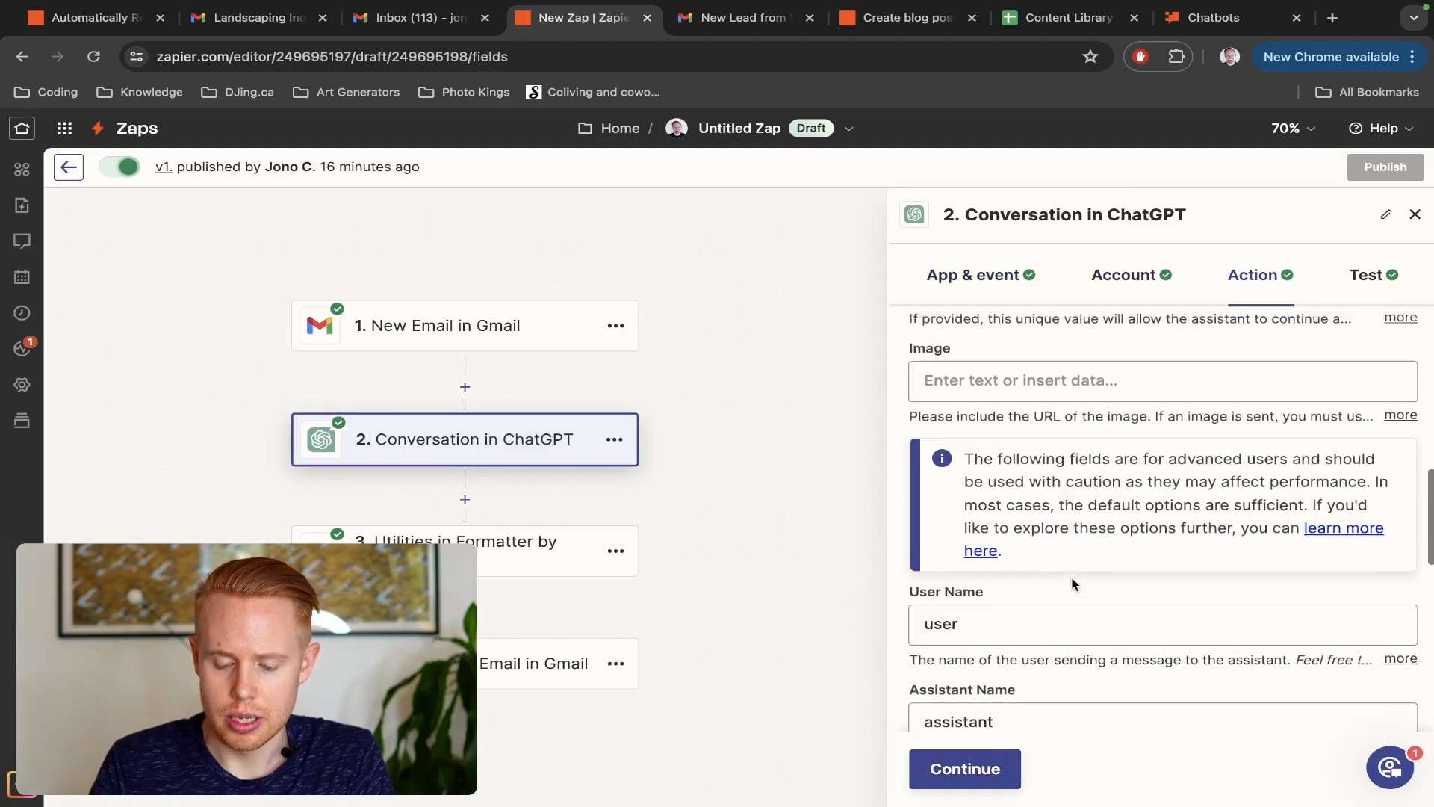
scroll(1071, 578, up, 4)
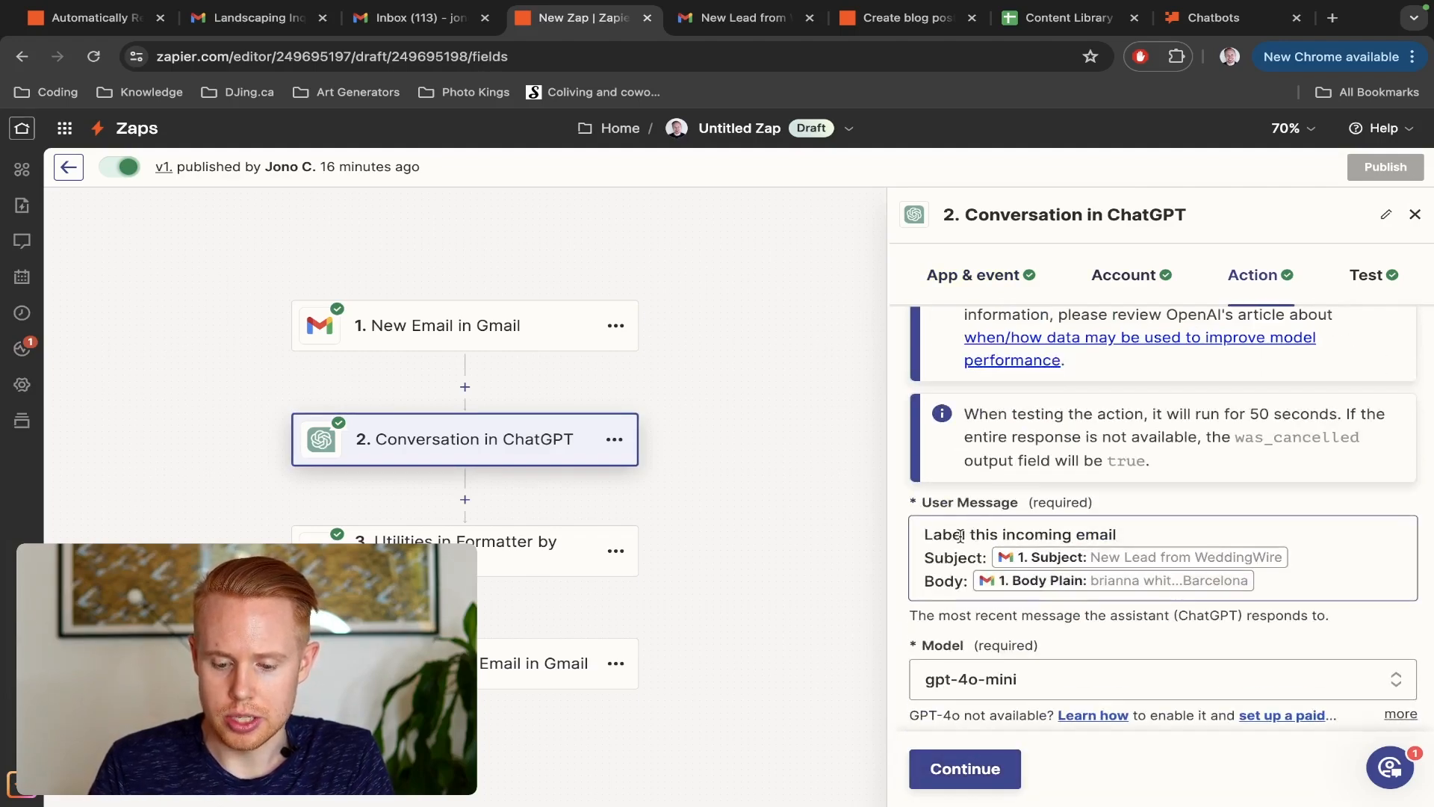
Review the ChatGPT step's model, memory key and the email categories listed in its assistant instructions
scroll(1239, 543, down, 2)
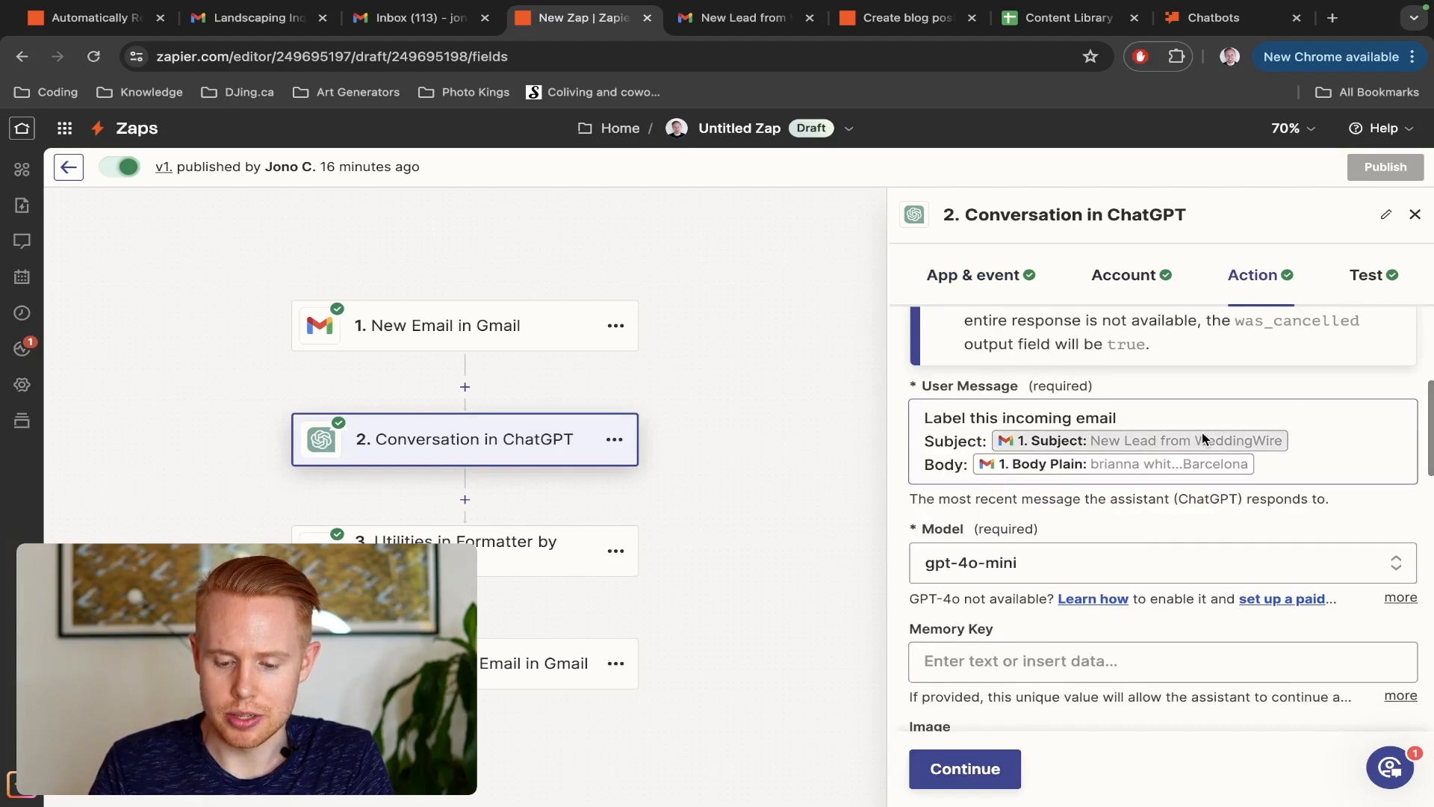
scroll(1146, 467, down, 7)
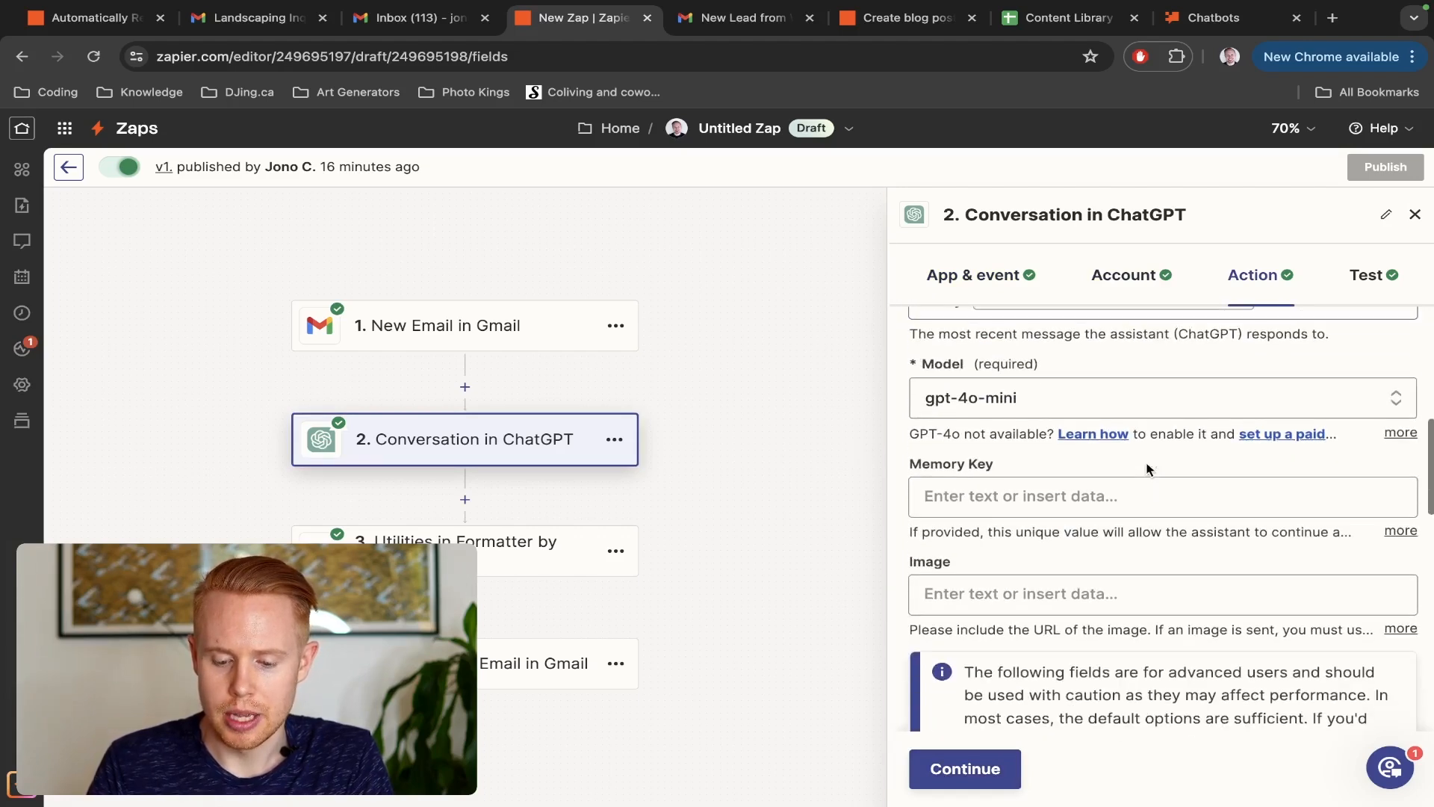
scroll(1021, 490, down, 3)
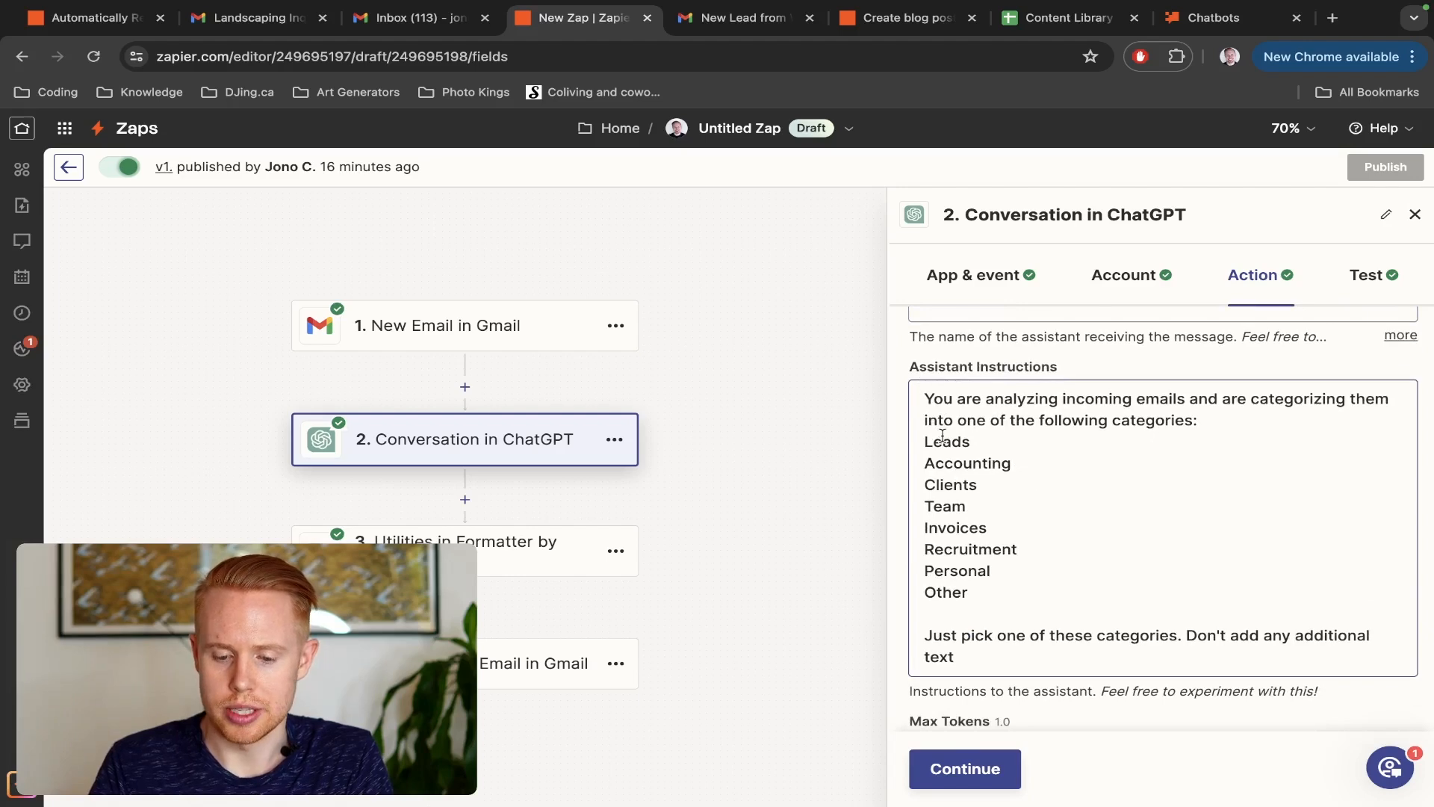
scroll(943, 435, up, 3)
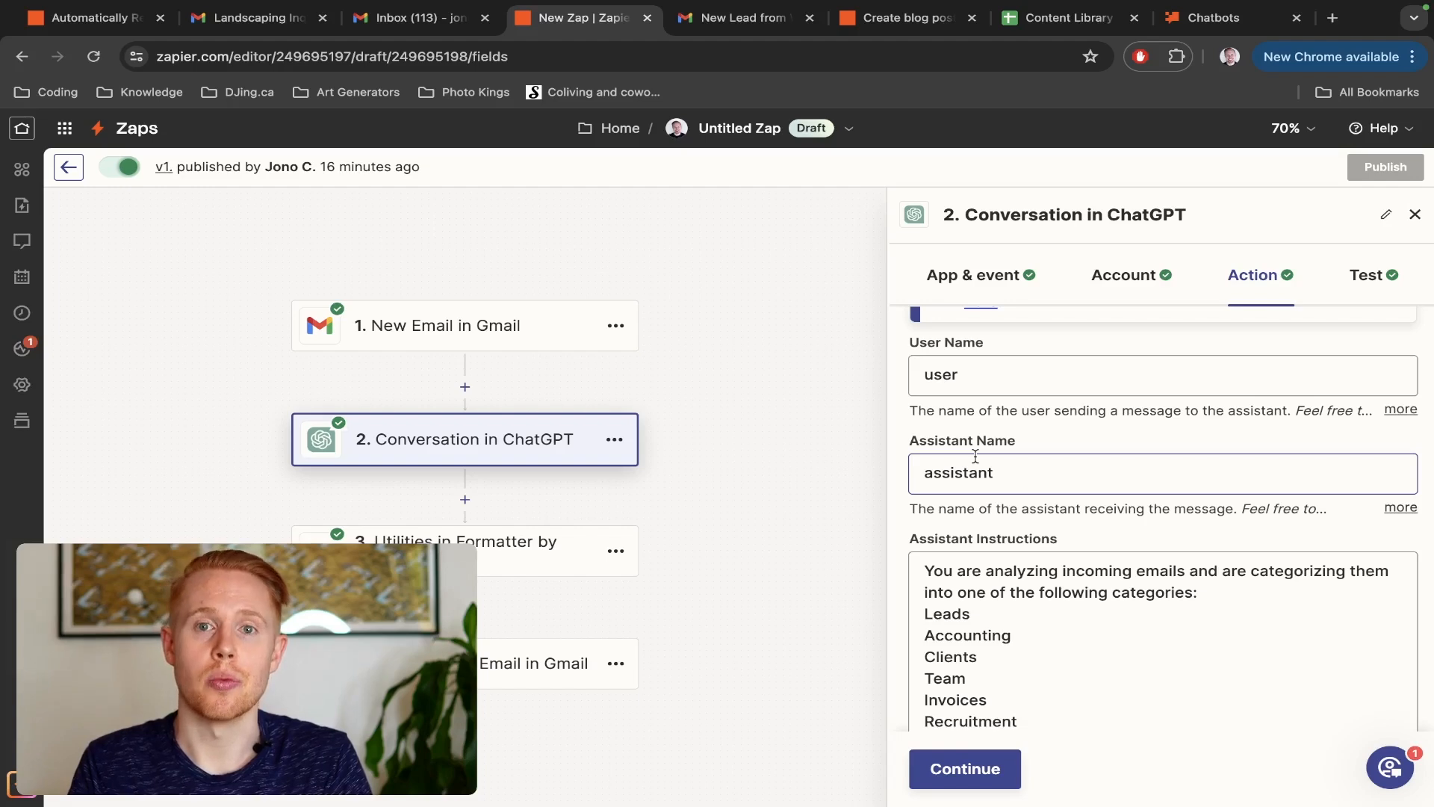
scroll(976, 460, down, 3)
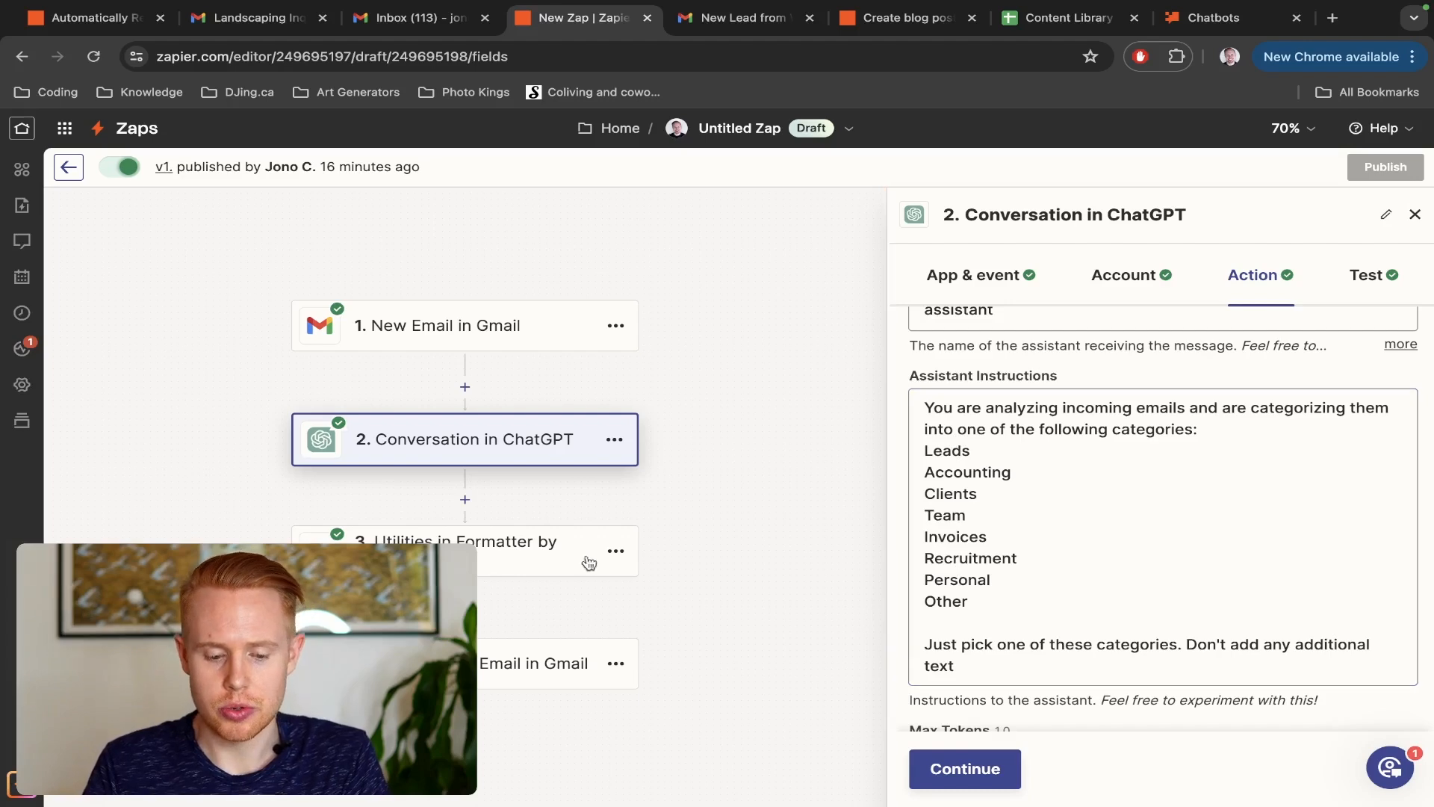
Review the Add Label to Email step's label and message fields, and the Formatter step's lookup key and lookup table
click(499, 660)
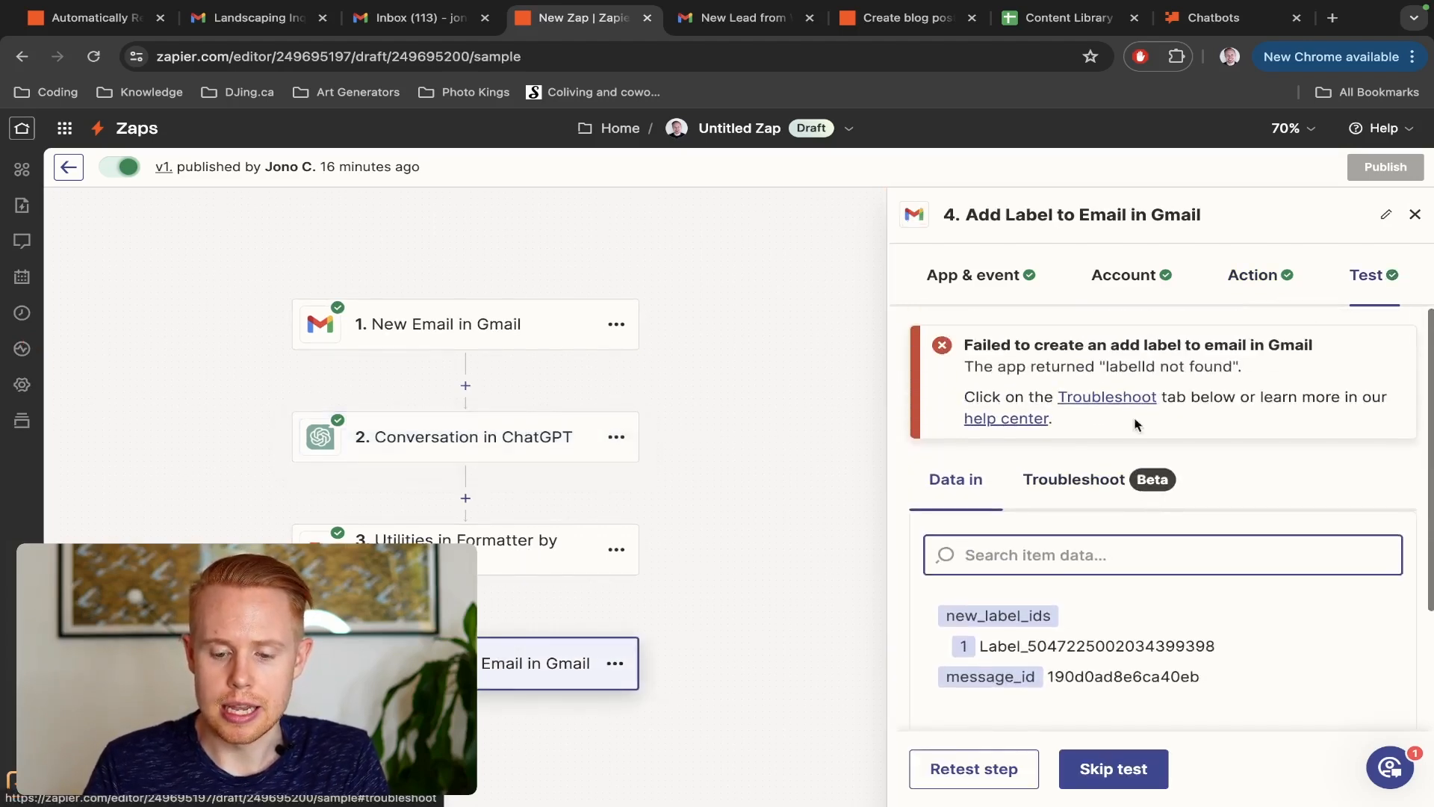
click(1271, 283)
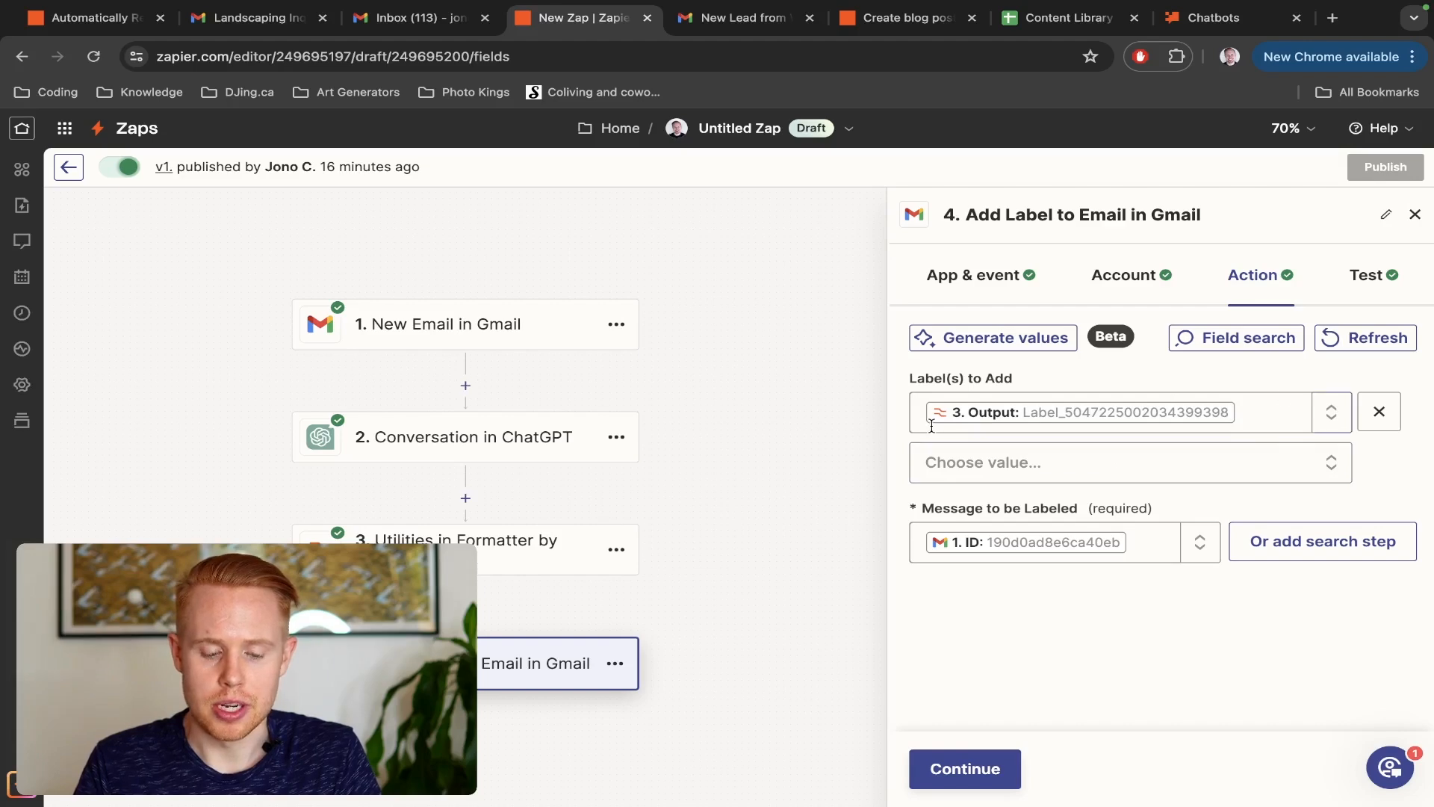
click(484, 549)
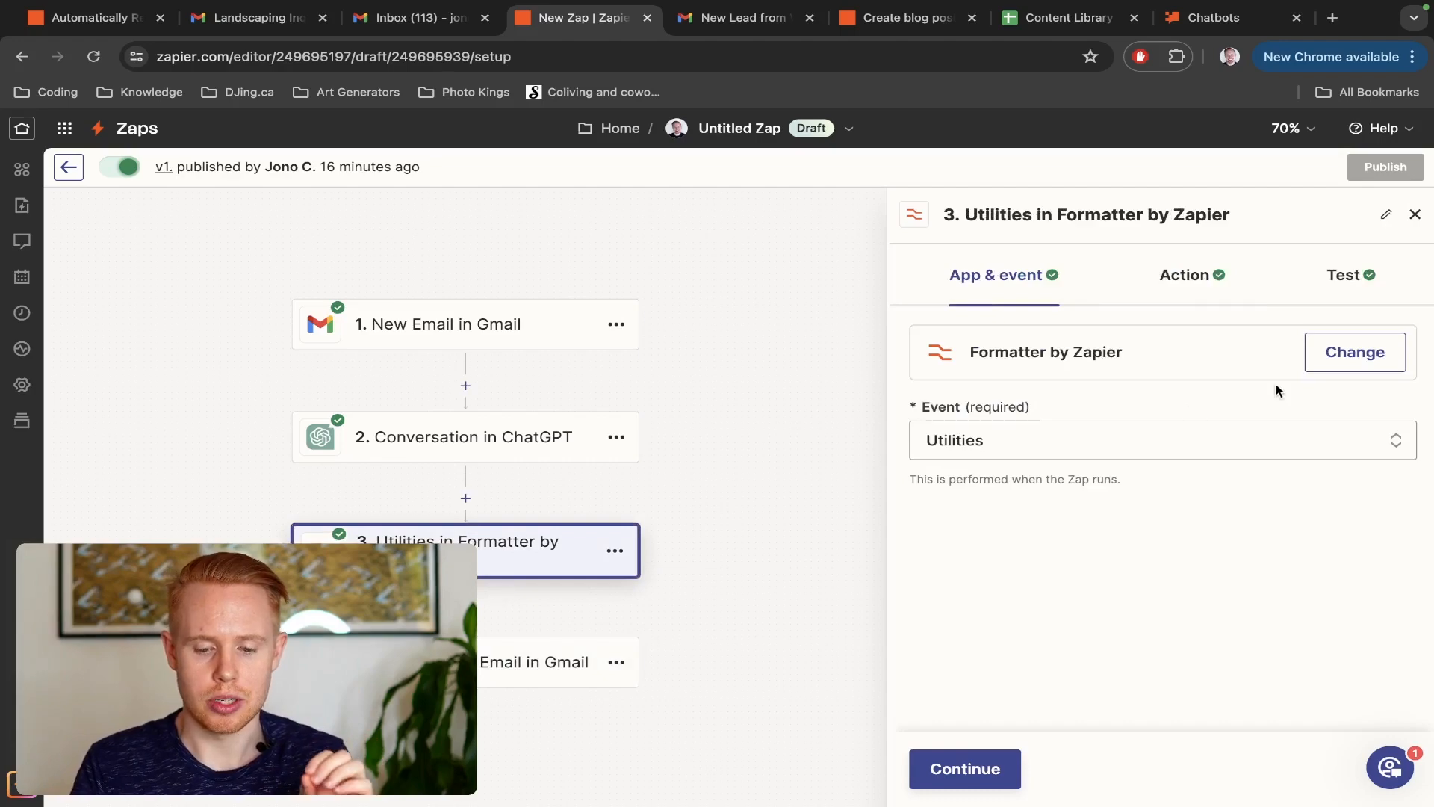
click(1190, 281)
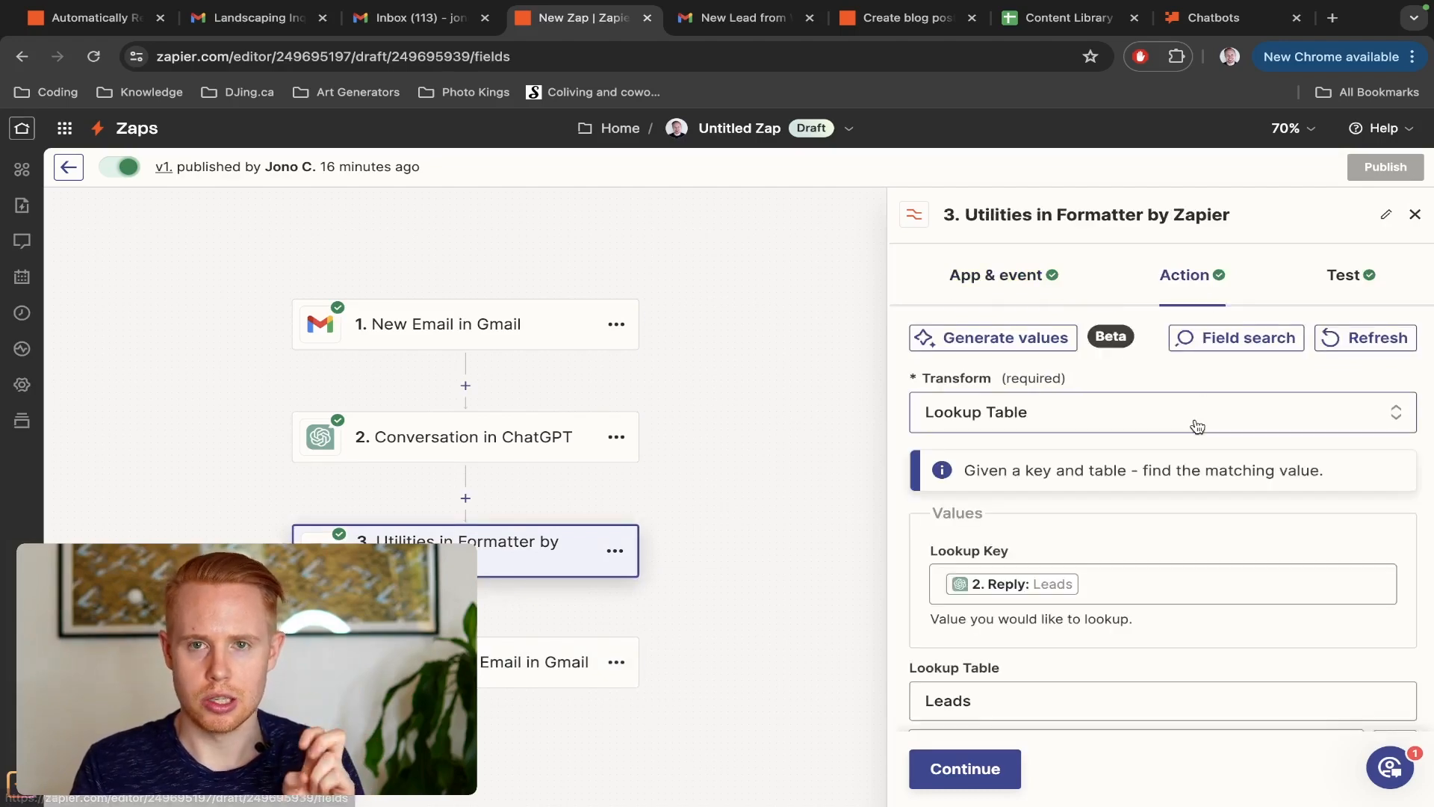
scroll(1195, 422, down, 5)
scroll(1195, 422, up, 3)
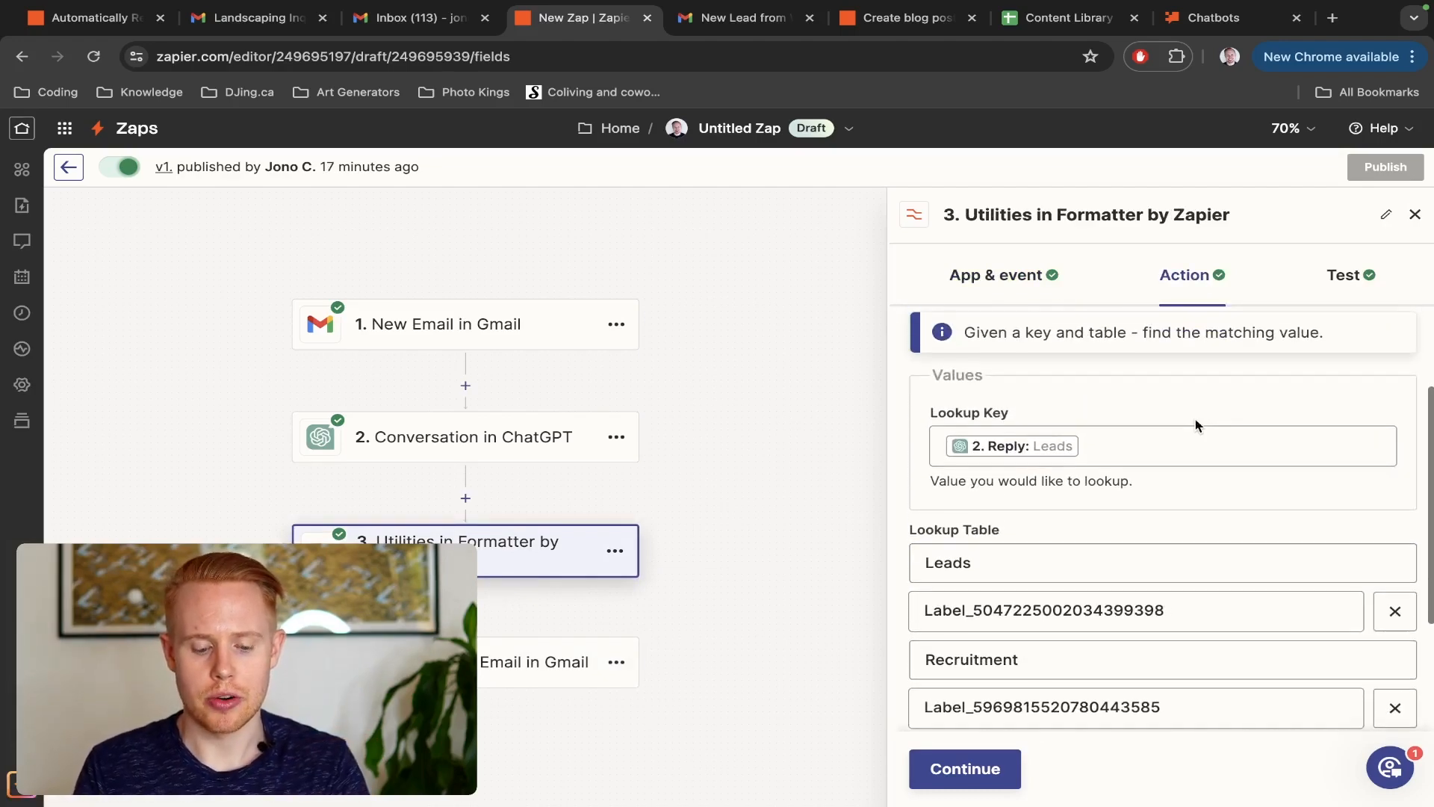
Compare the labels in Gmail with the Formatter step's lookup table and highlight the label ID paired with Leads
key(ctrl+Tab)
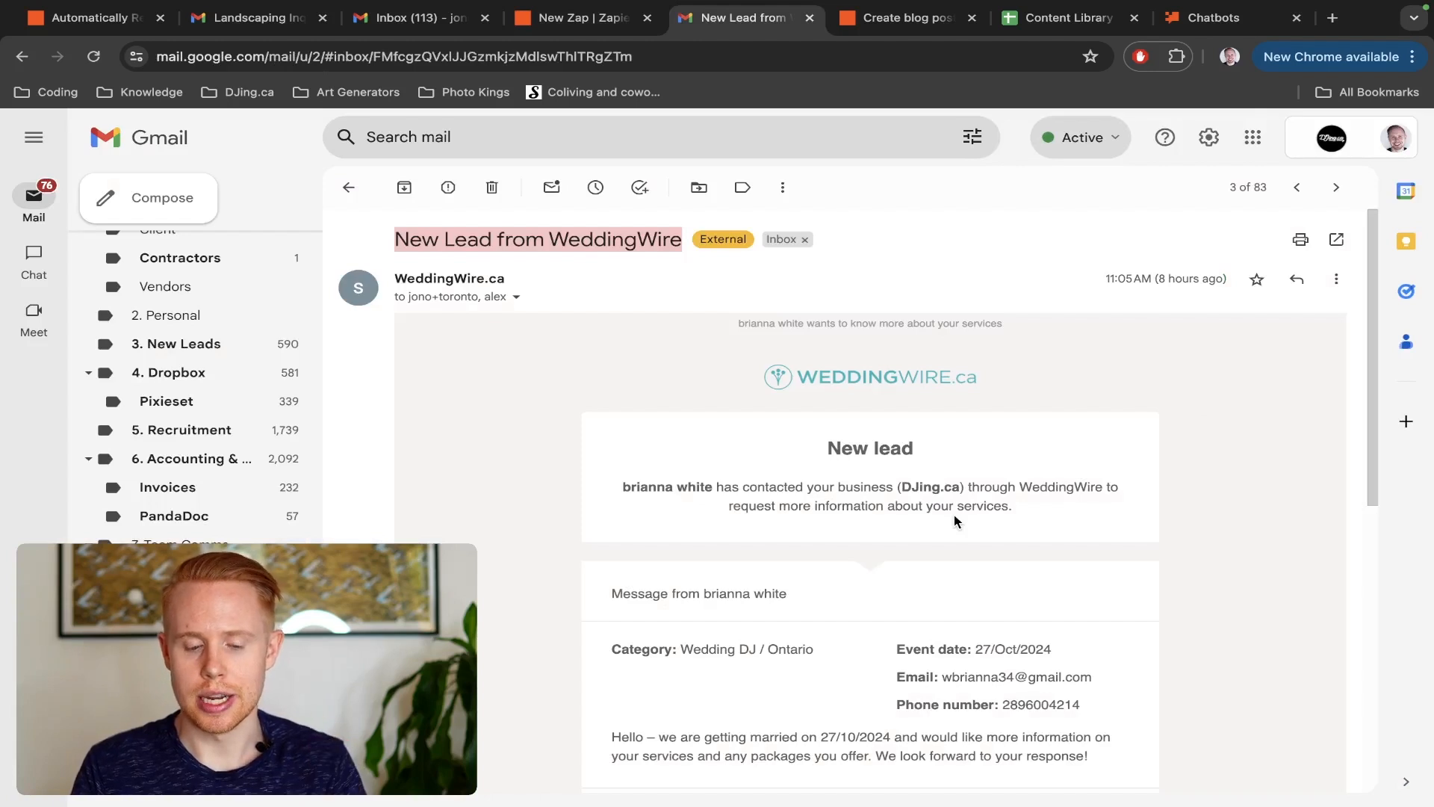
key(ctrl+shift+Tab)
scroll(971, 534, down, 2)
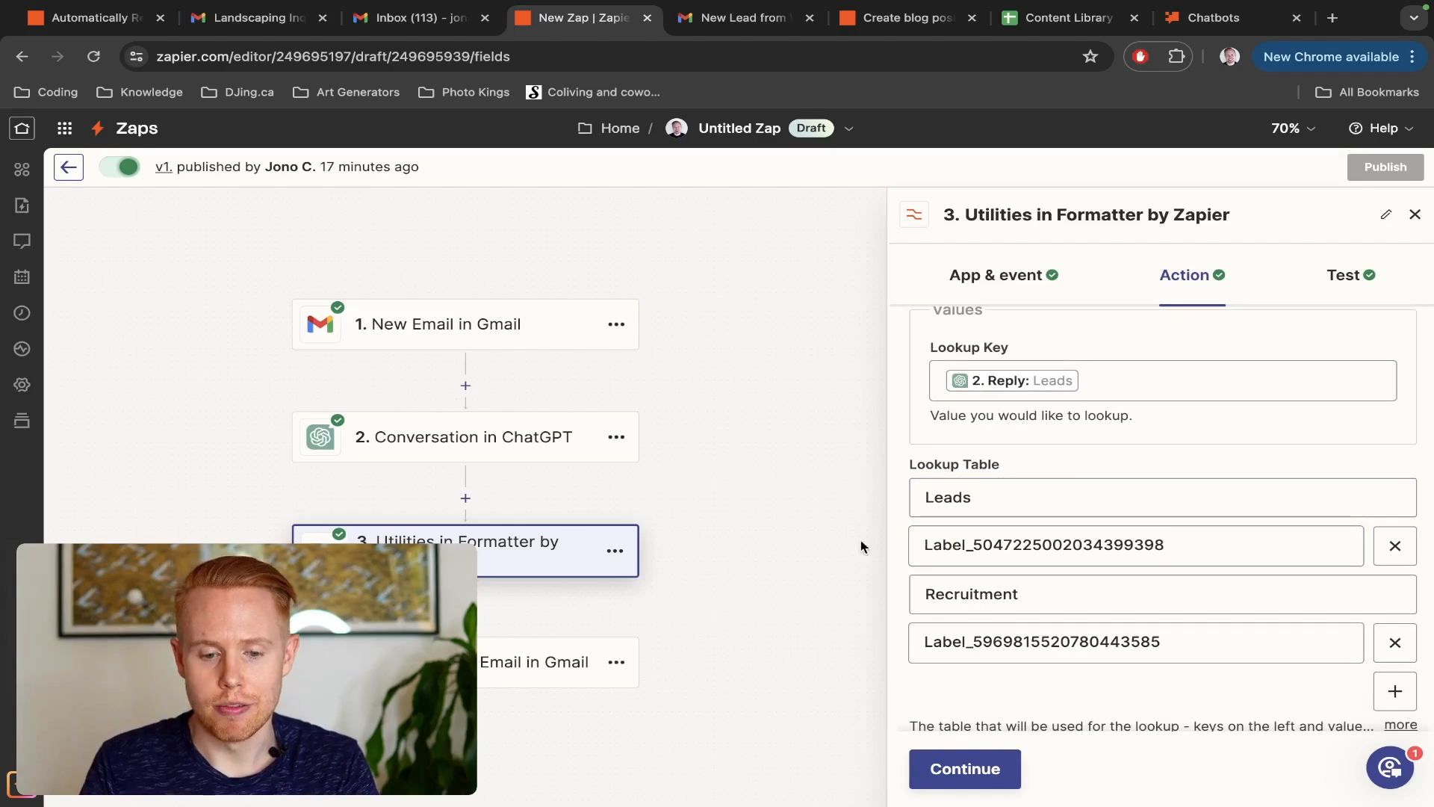
key(ctrl+Tab)
scroll(120, 736, up, 3)
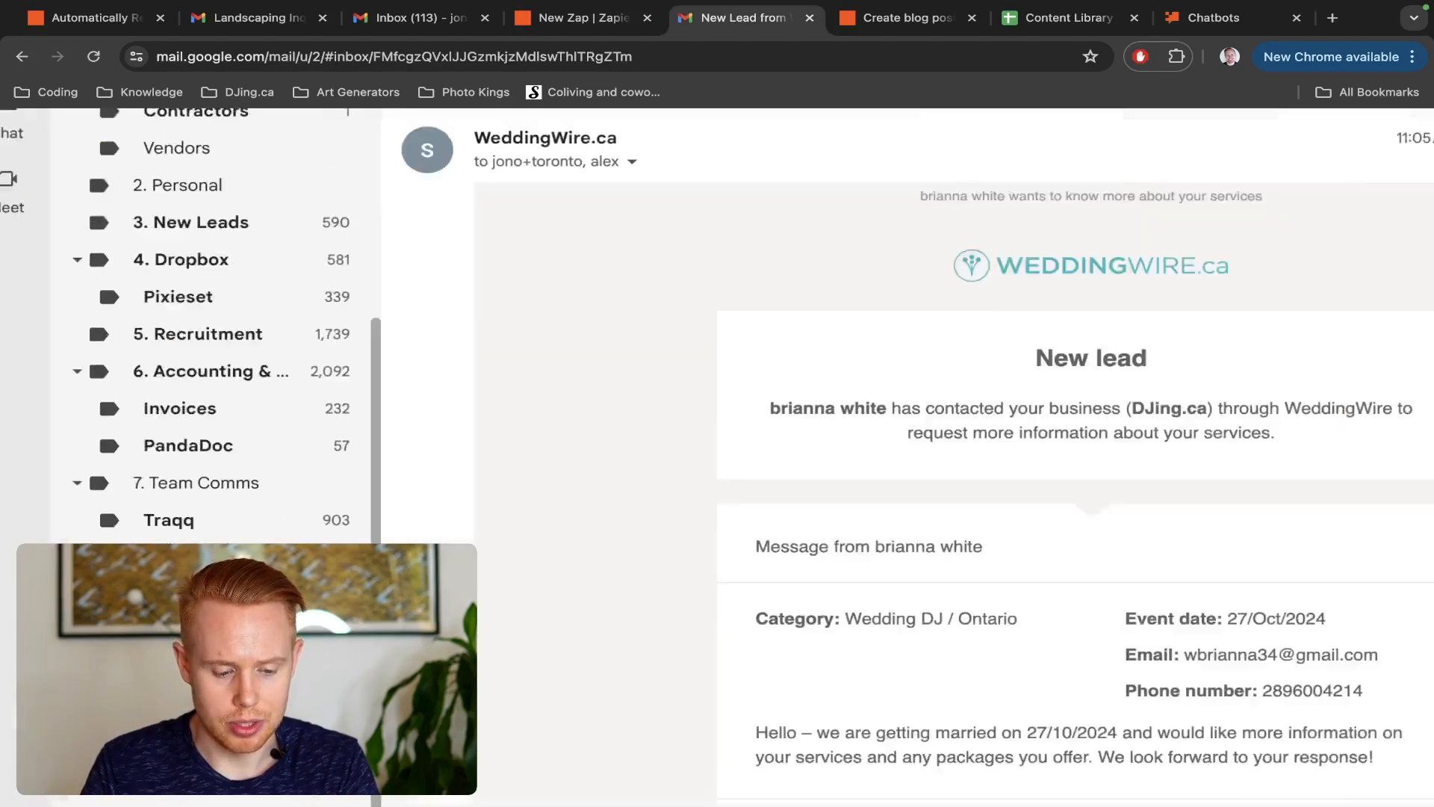
scroll(125, 750, up, 5)
scroll(125, 747, down, 1)
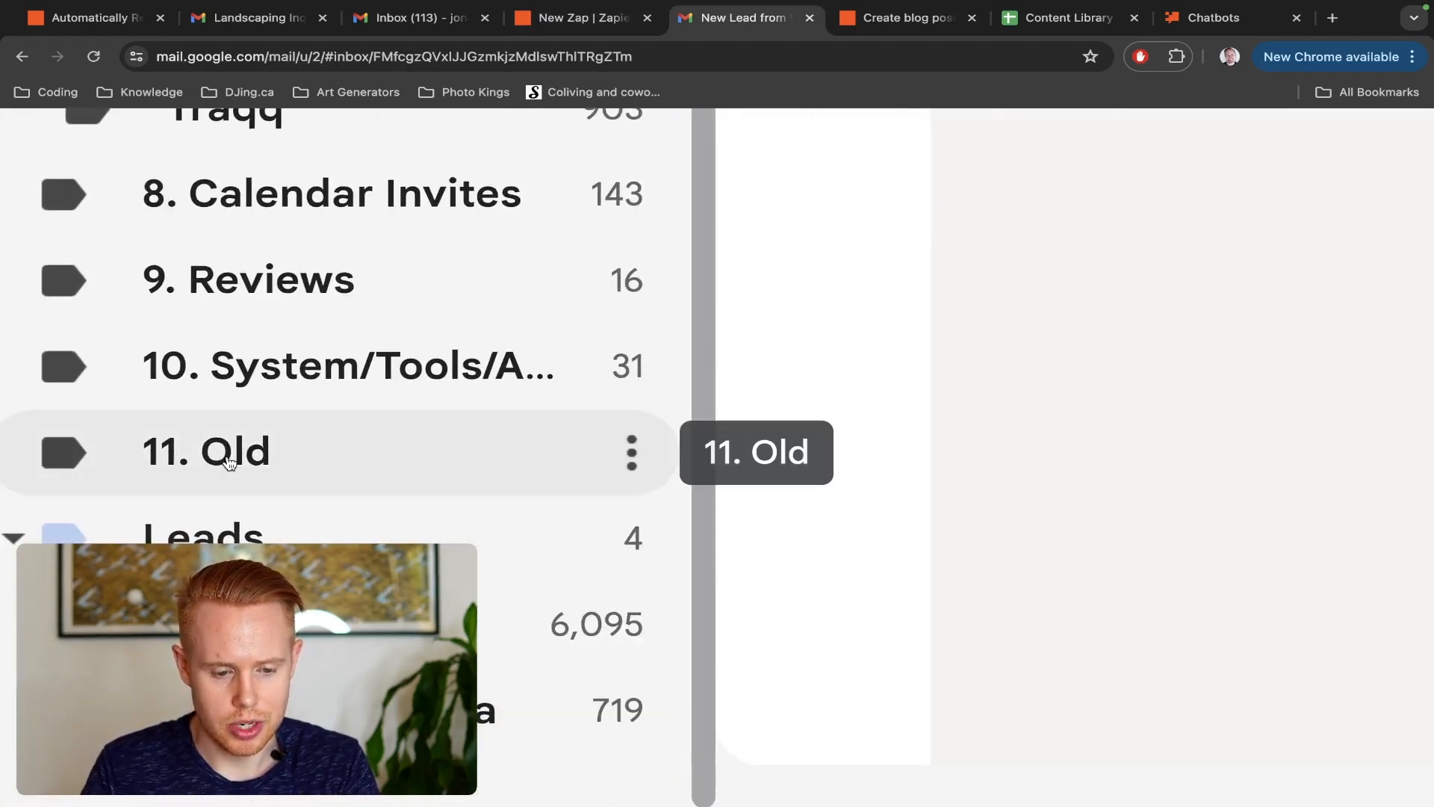
scroll(229, 463, up, 5)
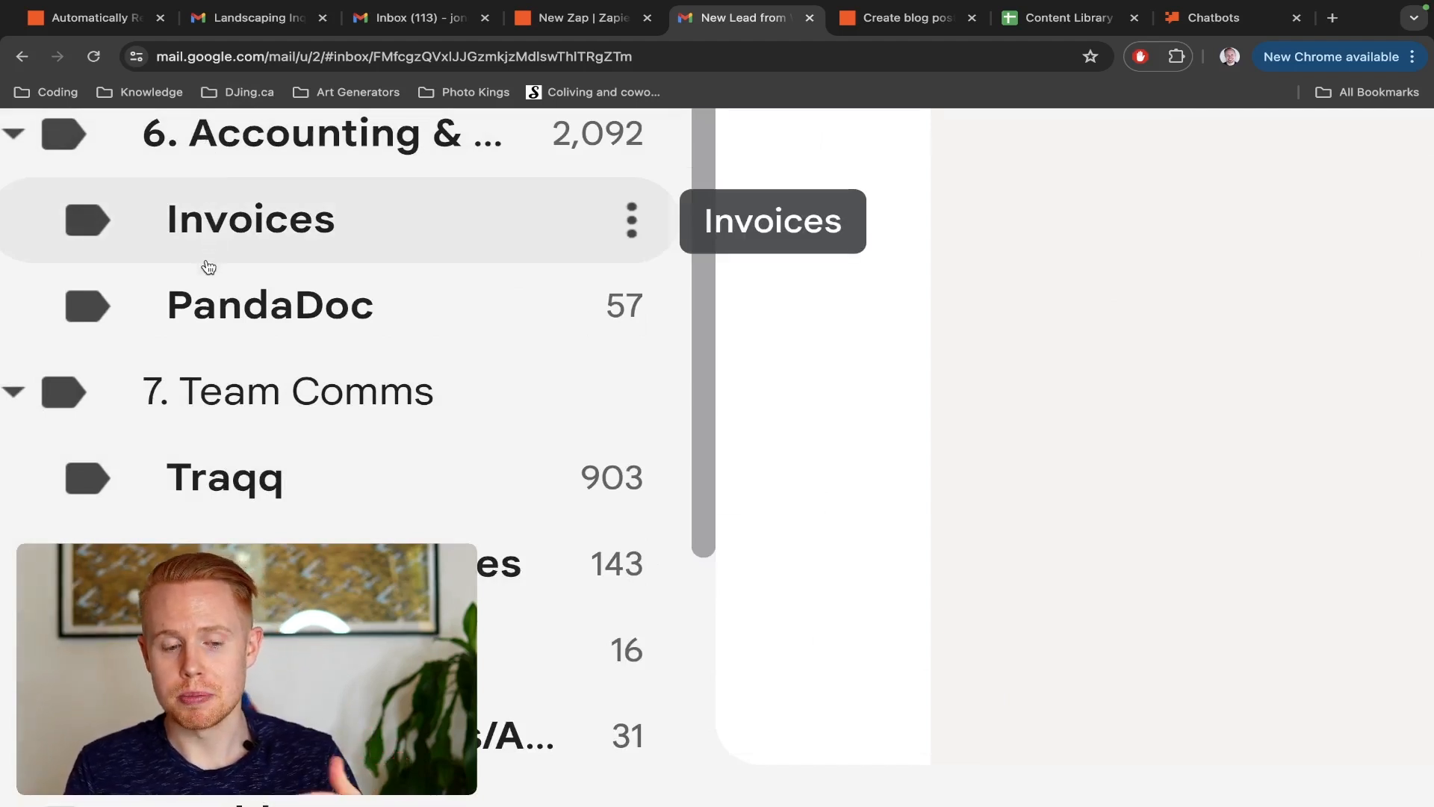
scroll(206, 323, down, 1)
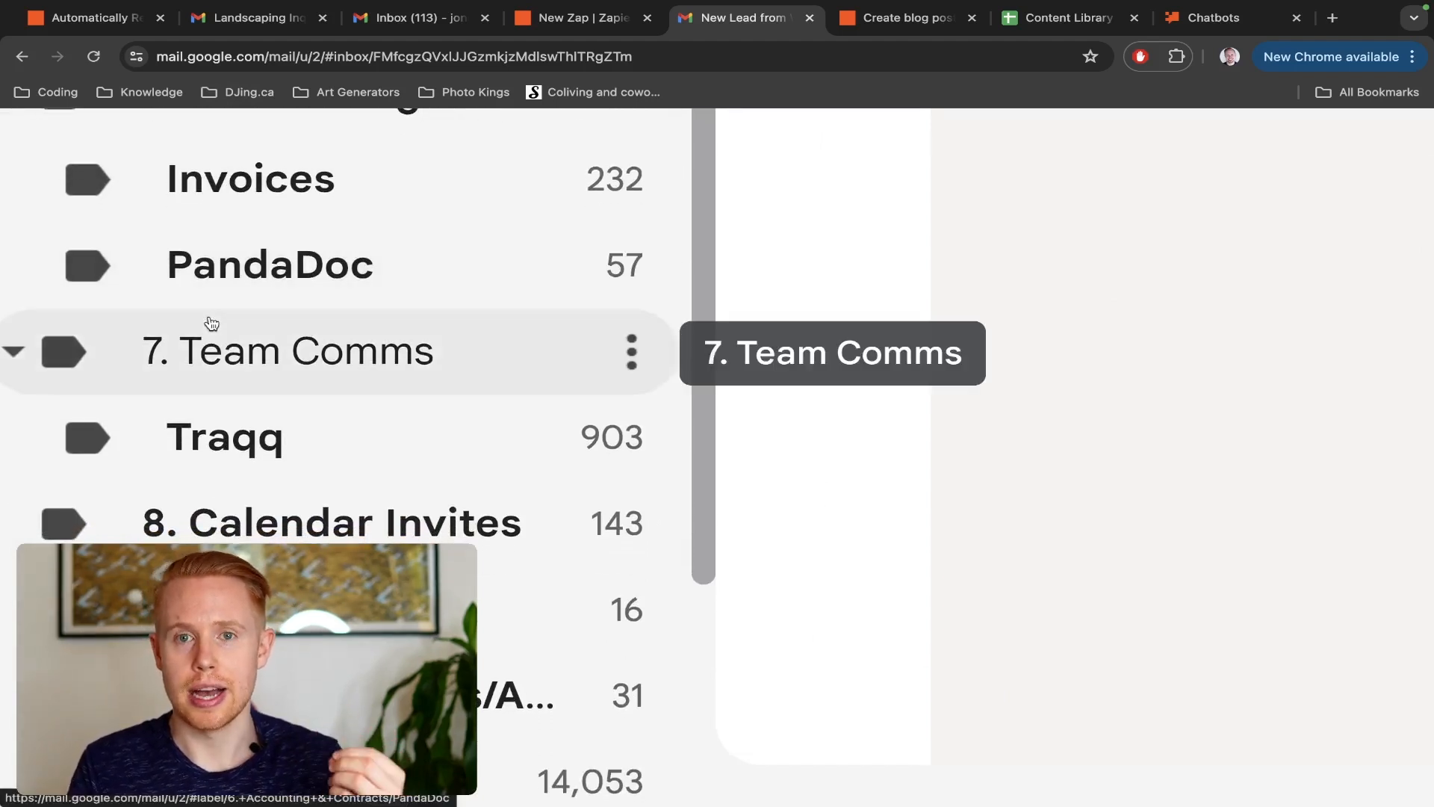
key(ctrl+shift+Tab)
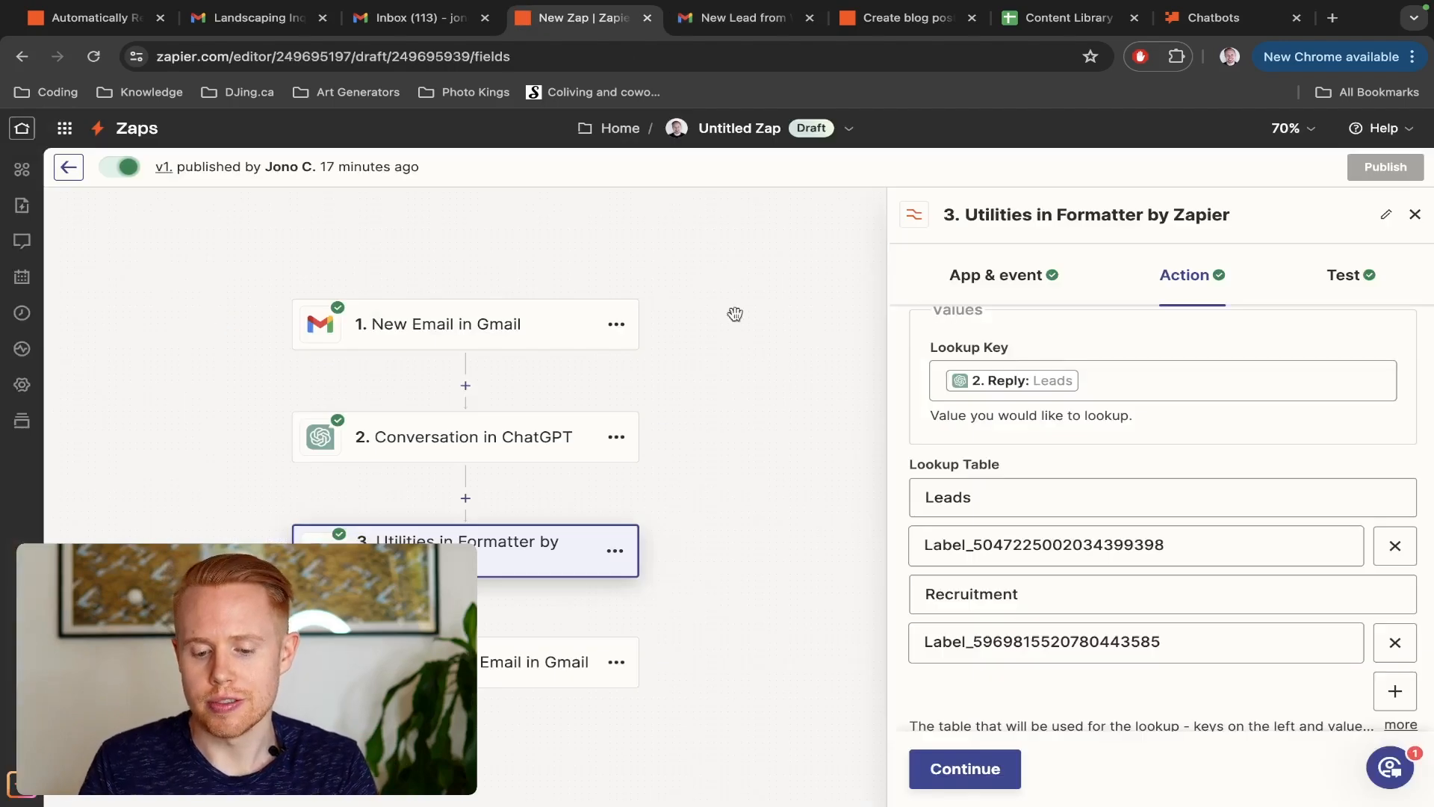
double_click(960, 552)
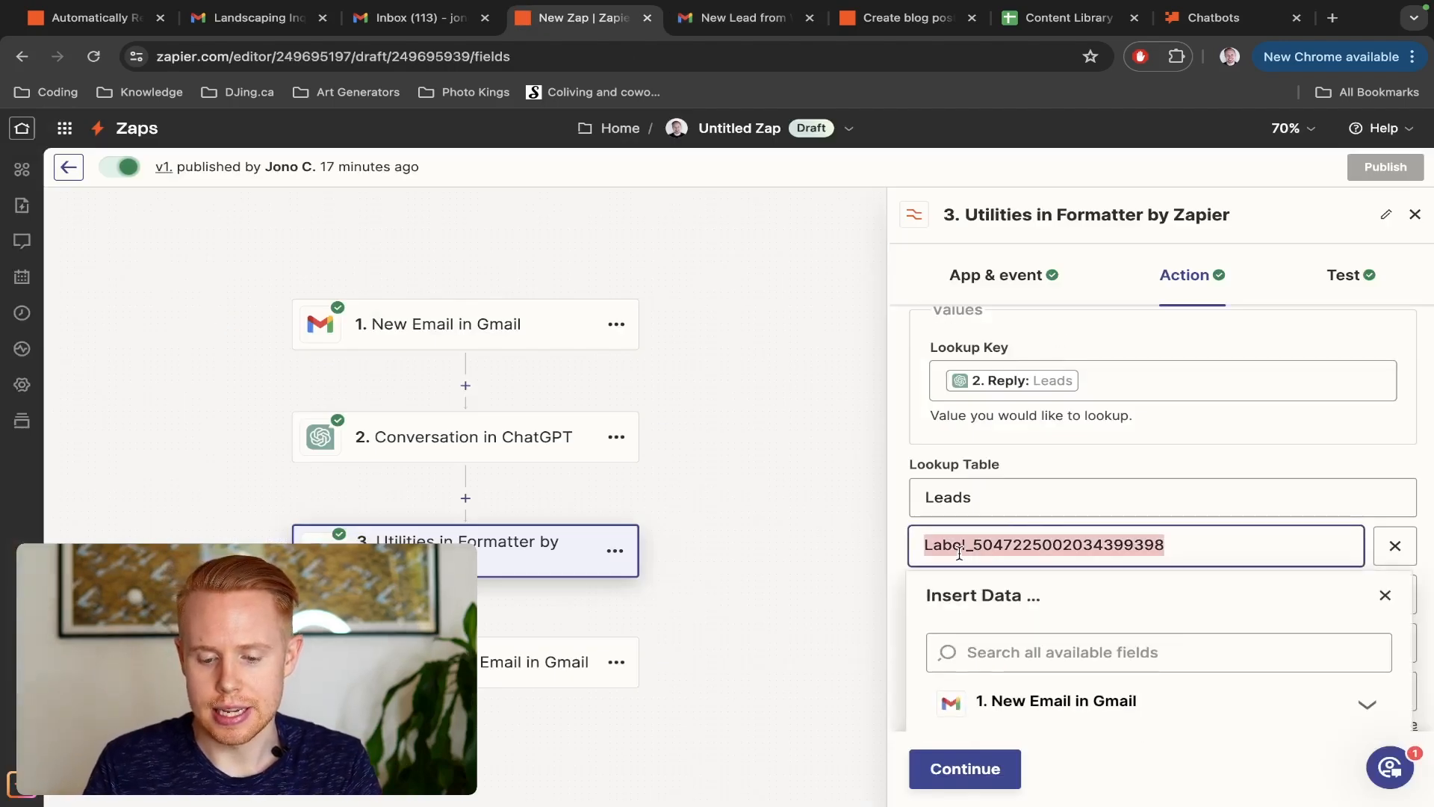
Open the label choices in the Add Label to Email step, browse their label IDs, and search them for "peron"
click(509, 656)
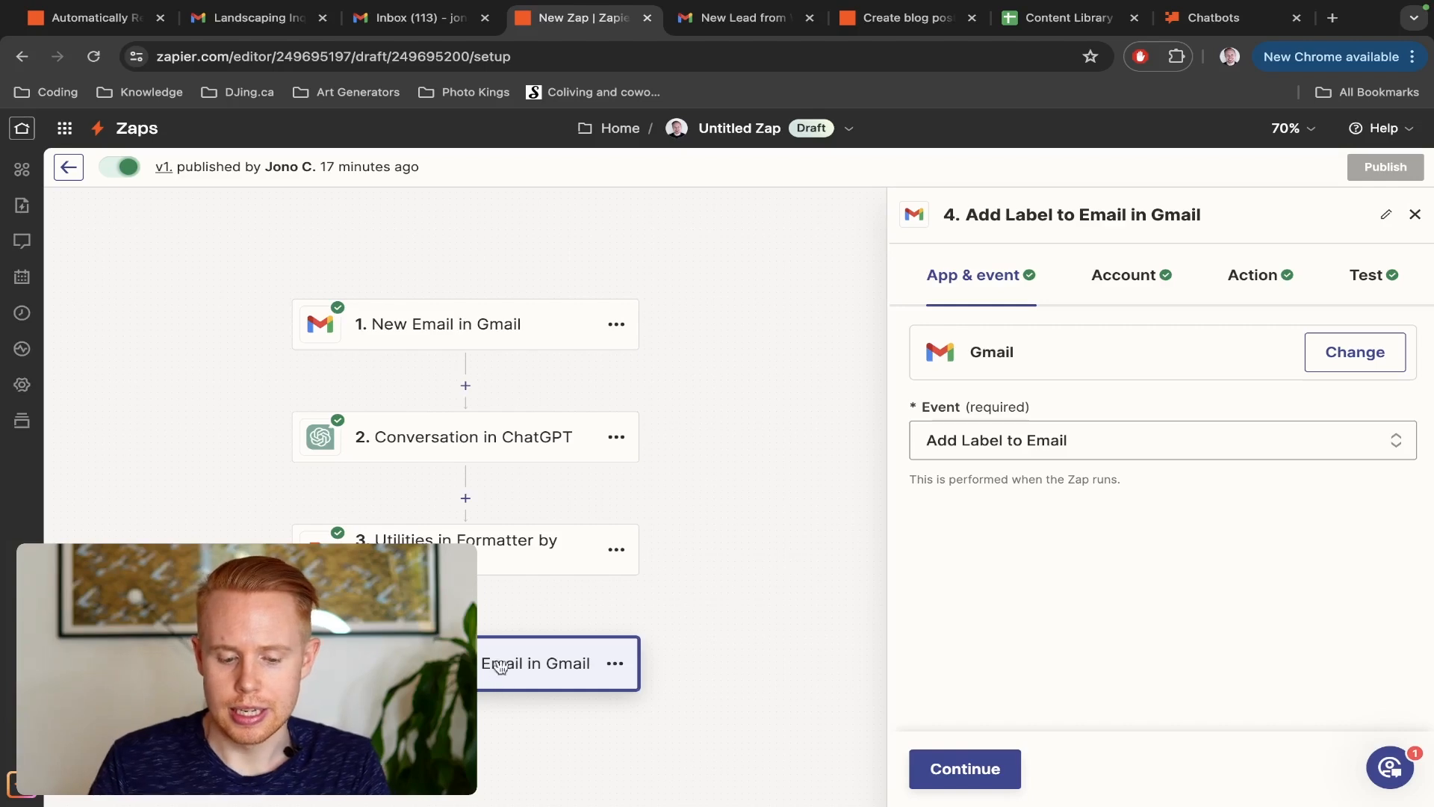
scroll(466, 493, down, 3)
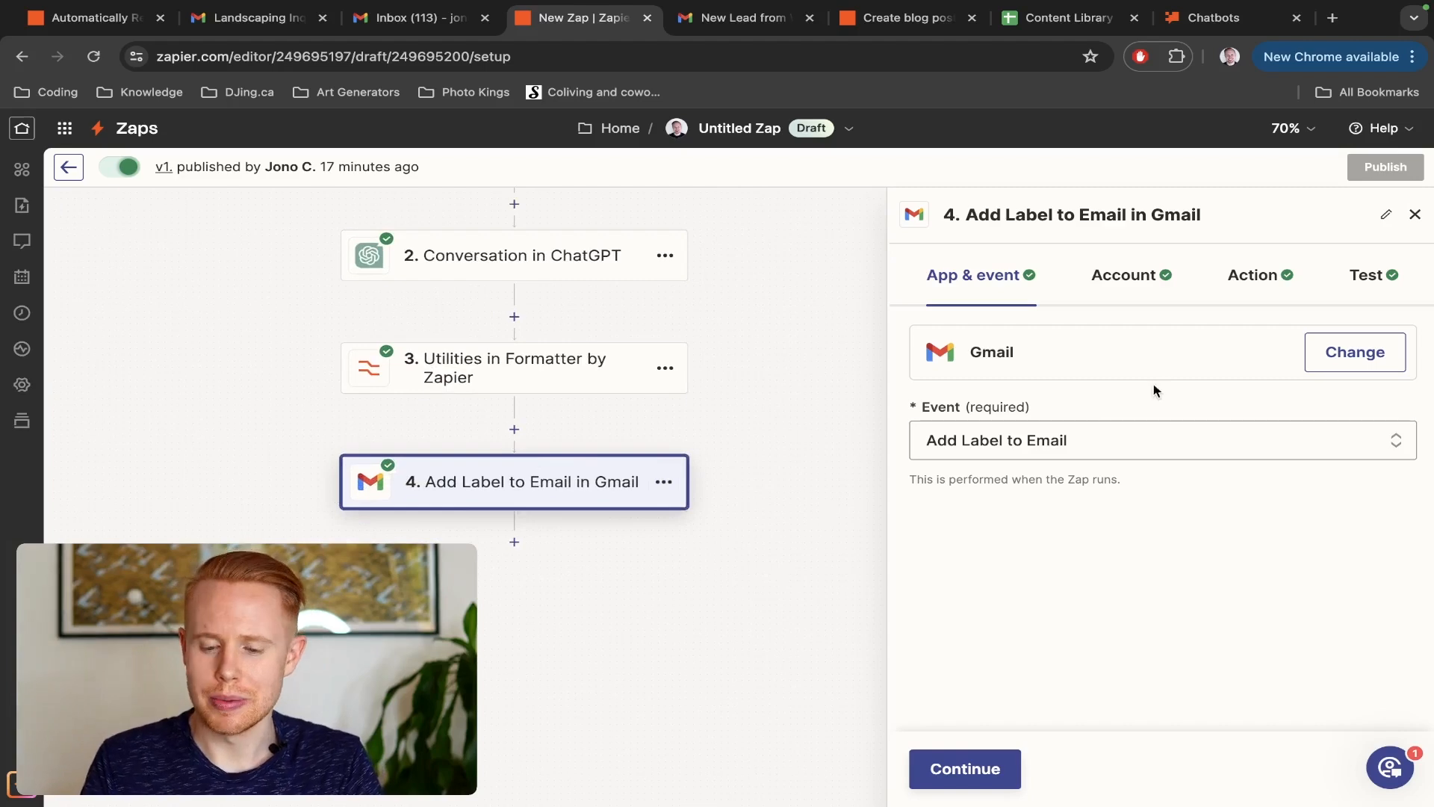
click(1255, 277)
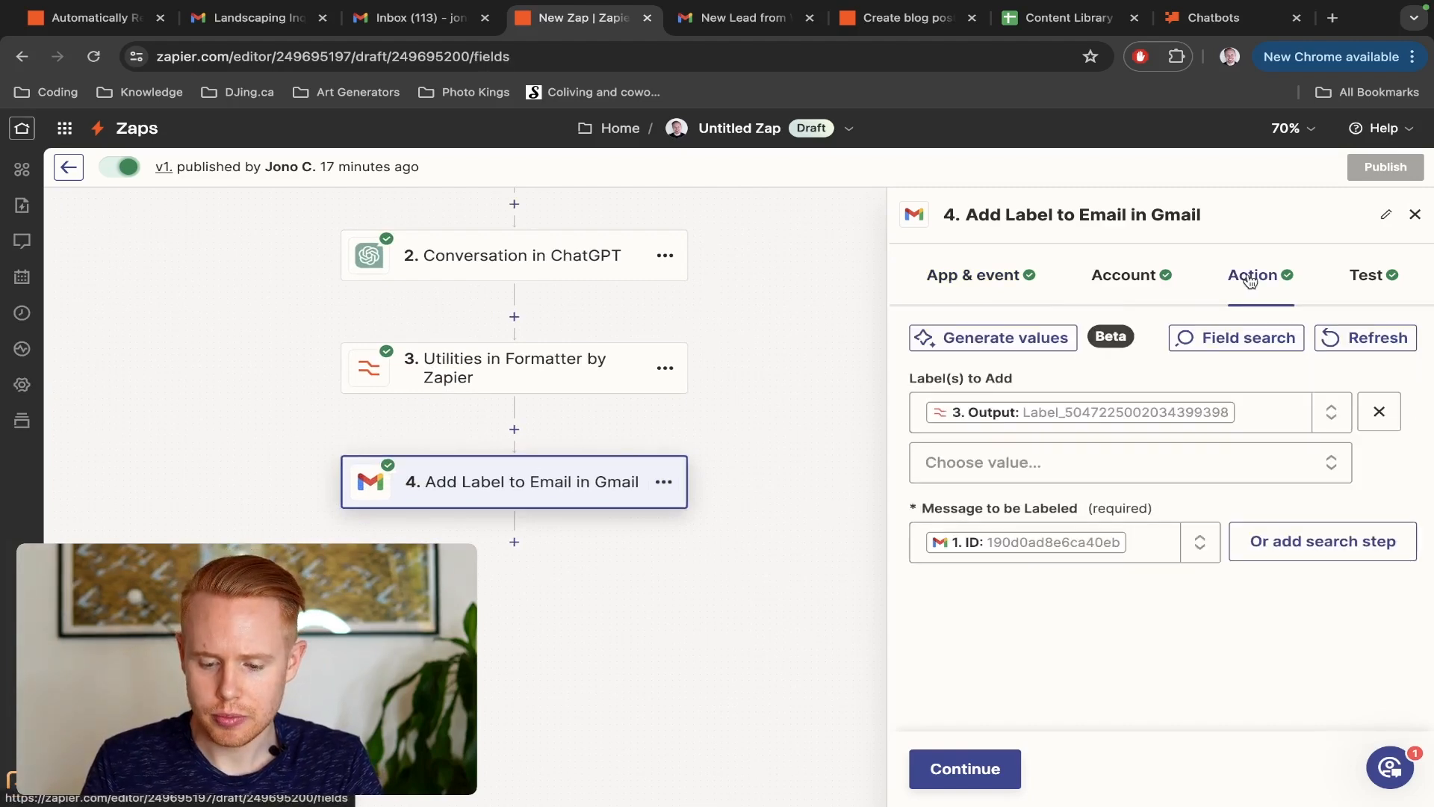
click(1165, 463)
scroll(1105, 508, down, 4)
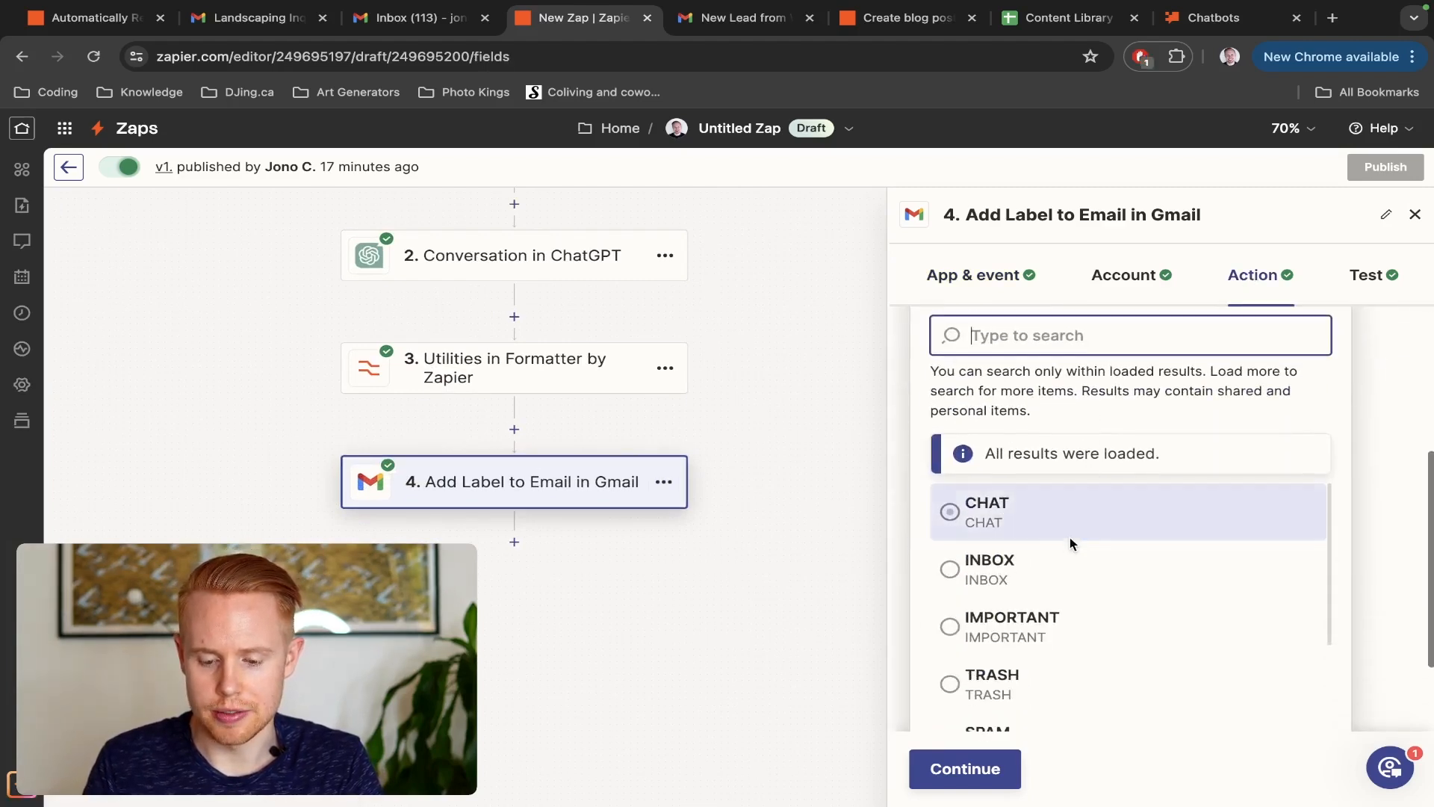
scroll(1064, 536, down, 10)
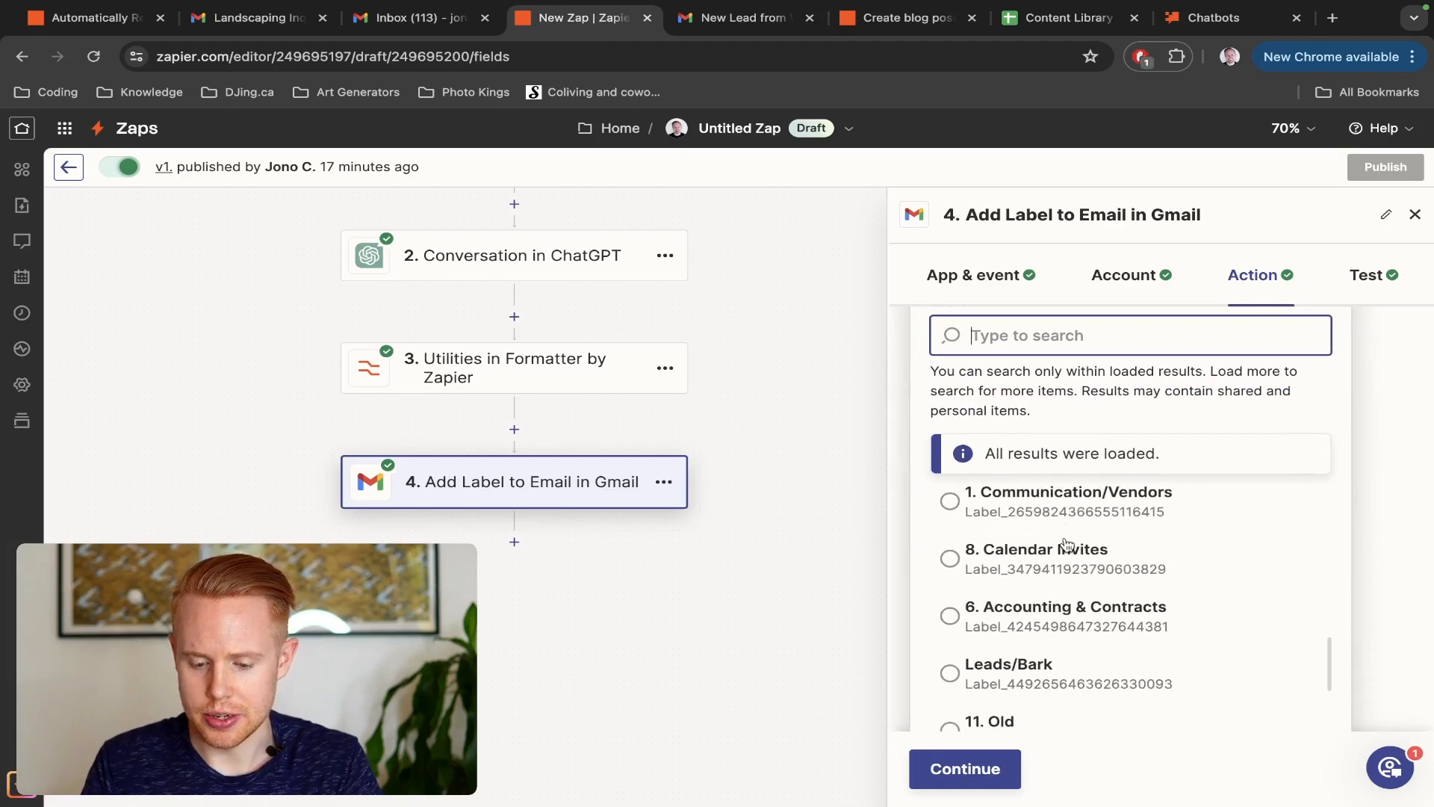
scroll(1075, 634, down, 4)
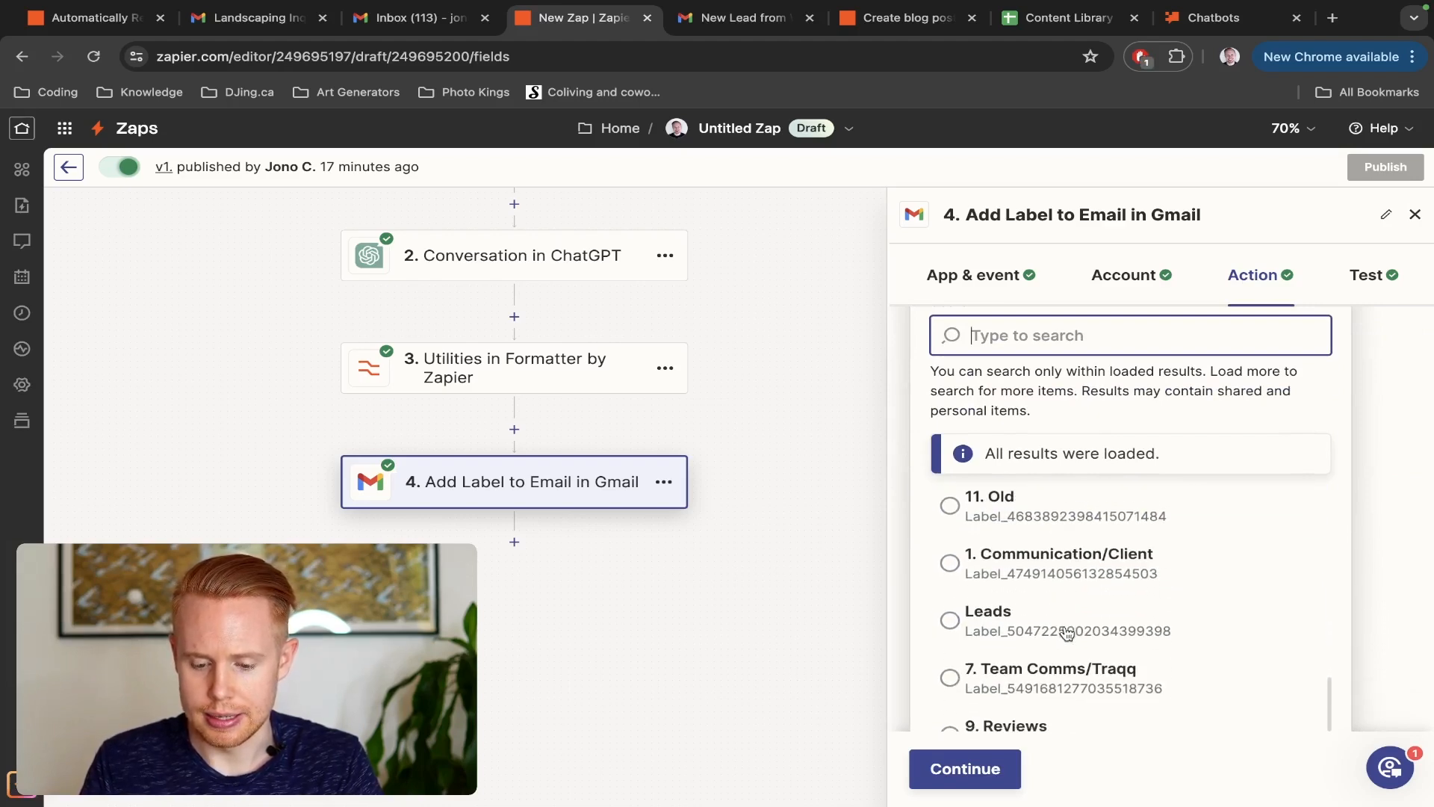
text(peron)
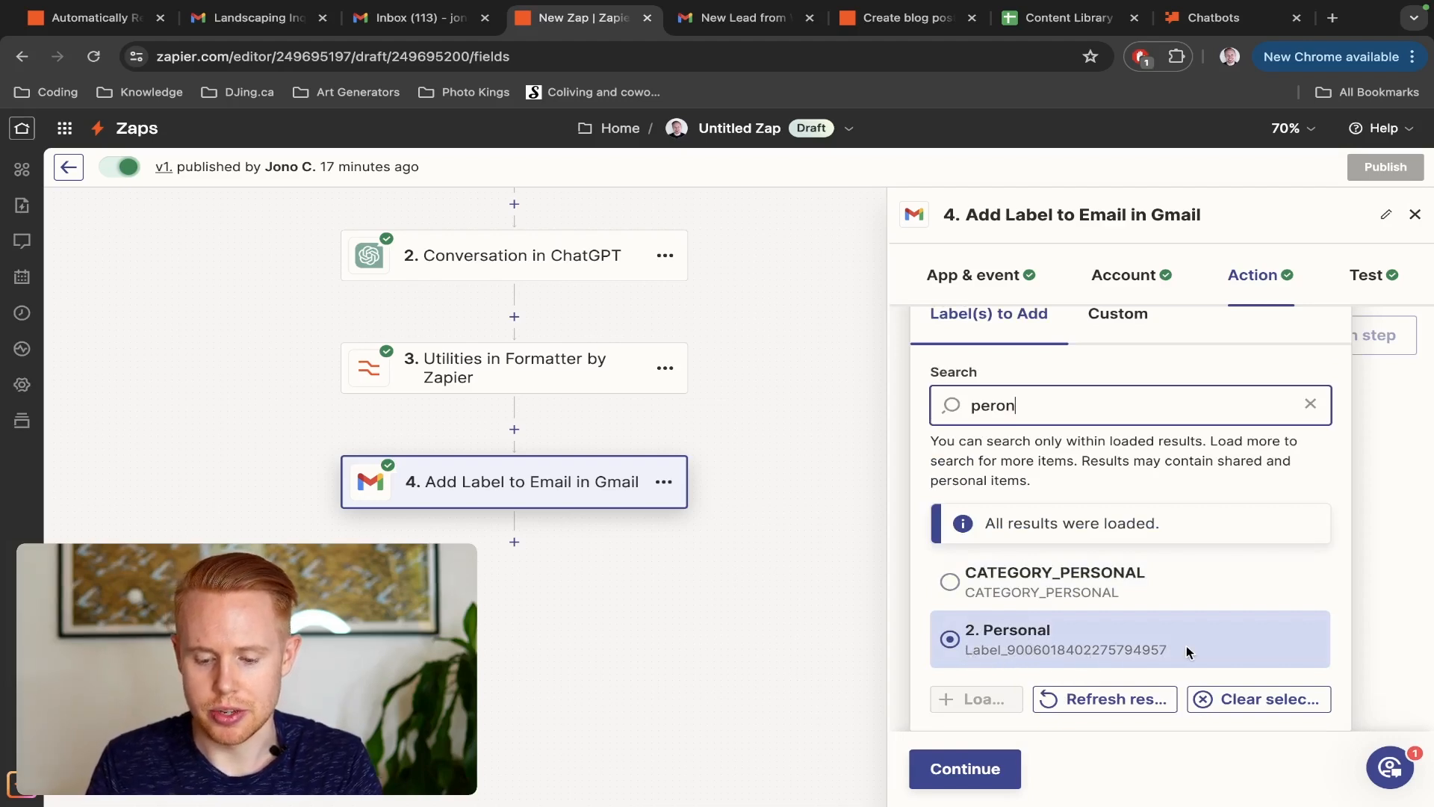
key(ctrl+a)
text(Labe)
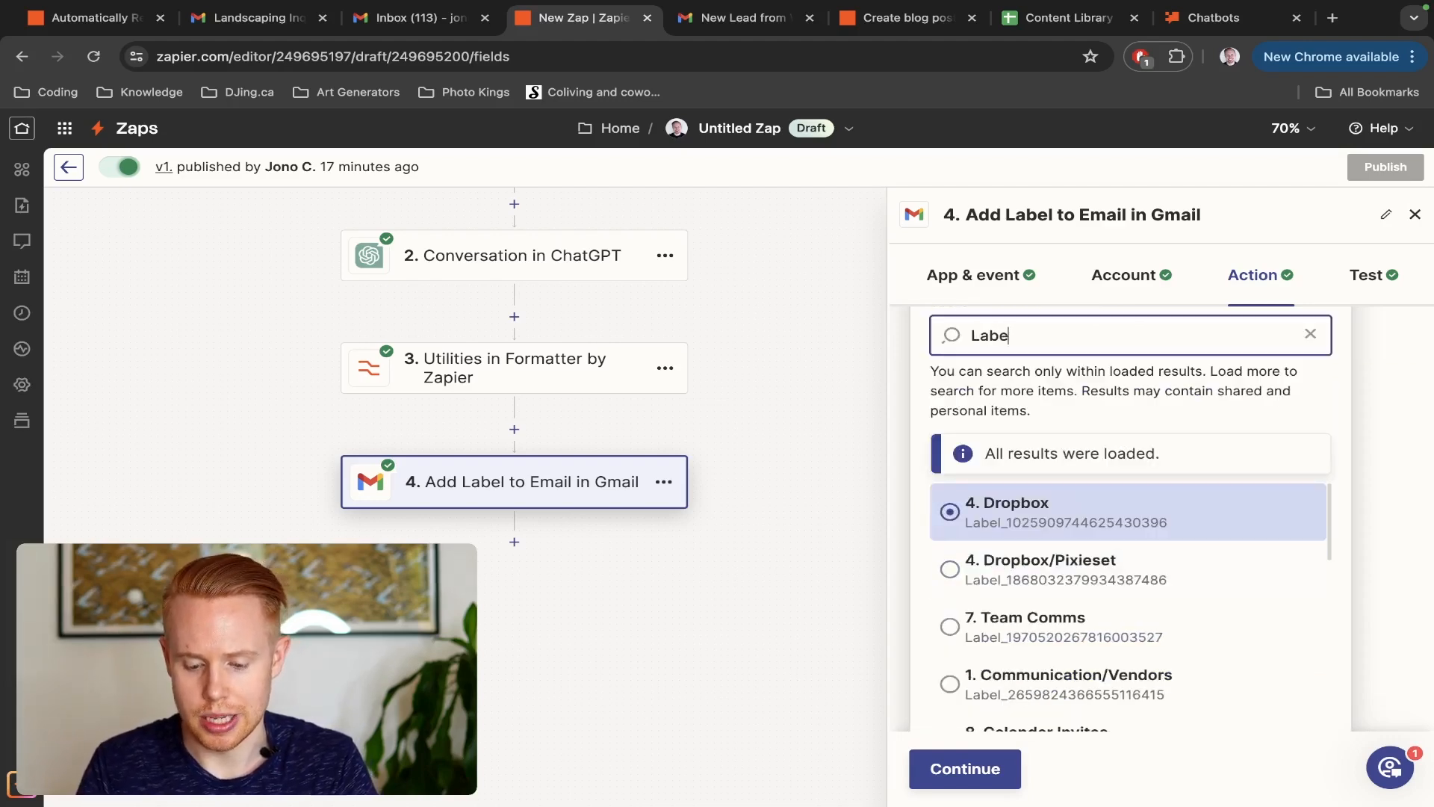
text(l_900)
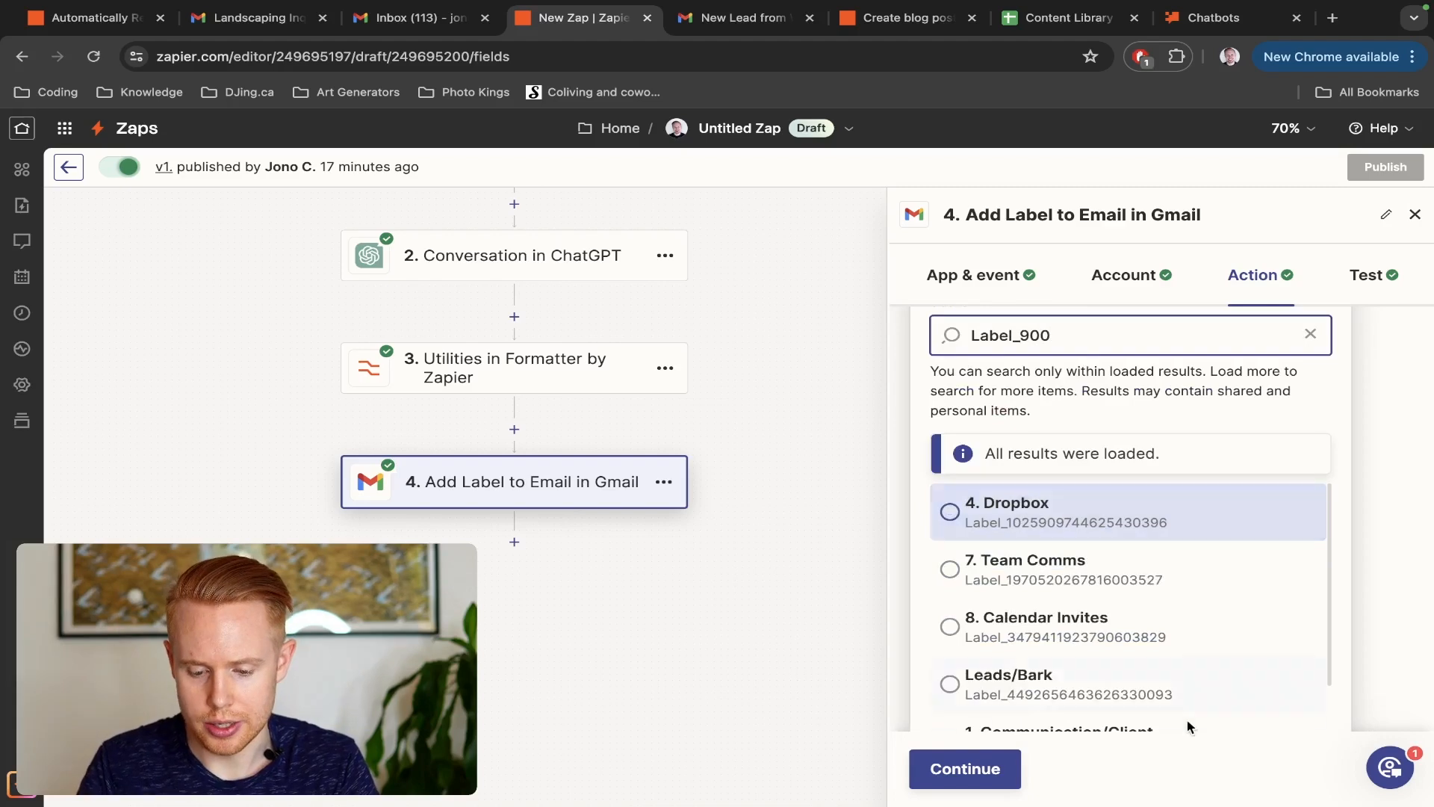
scroll(1174, 676, down, 2)
scroll(1175, 676, down, 2)
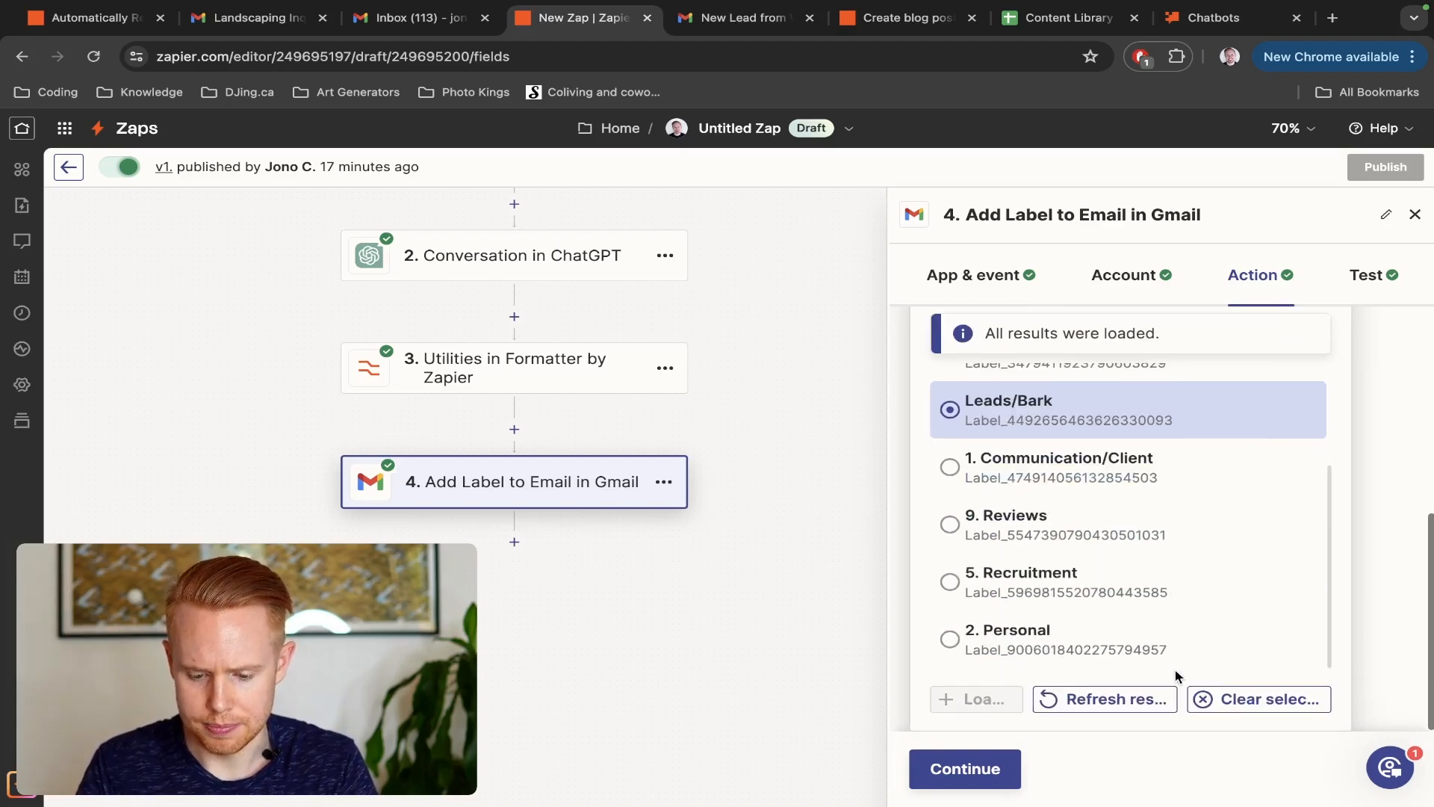
text(60184022)
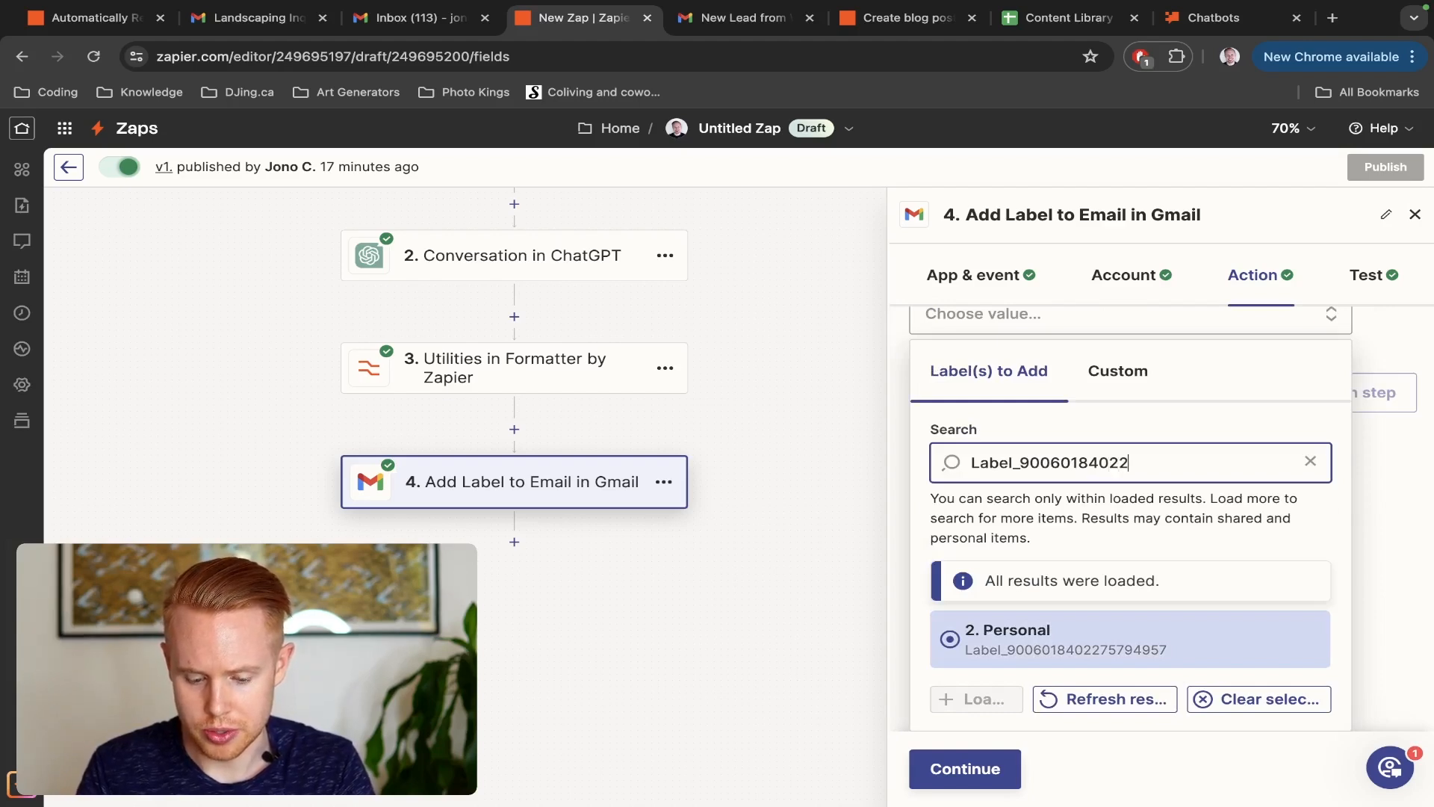
text(75794957)
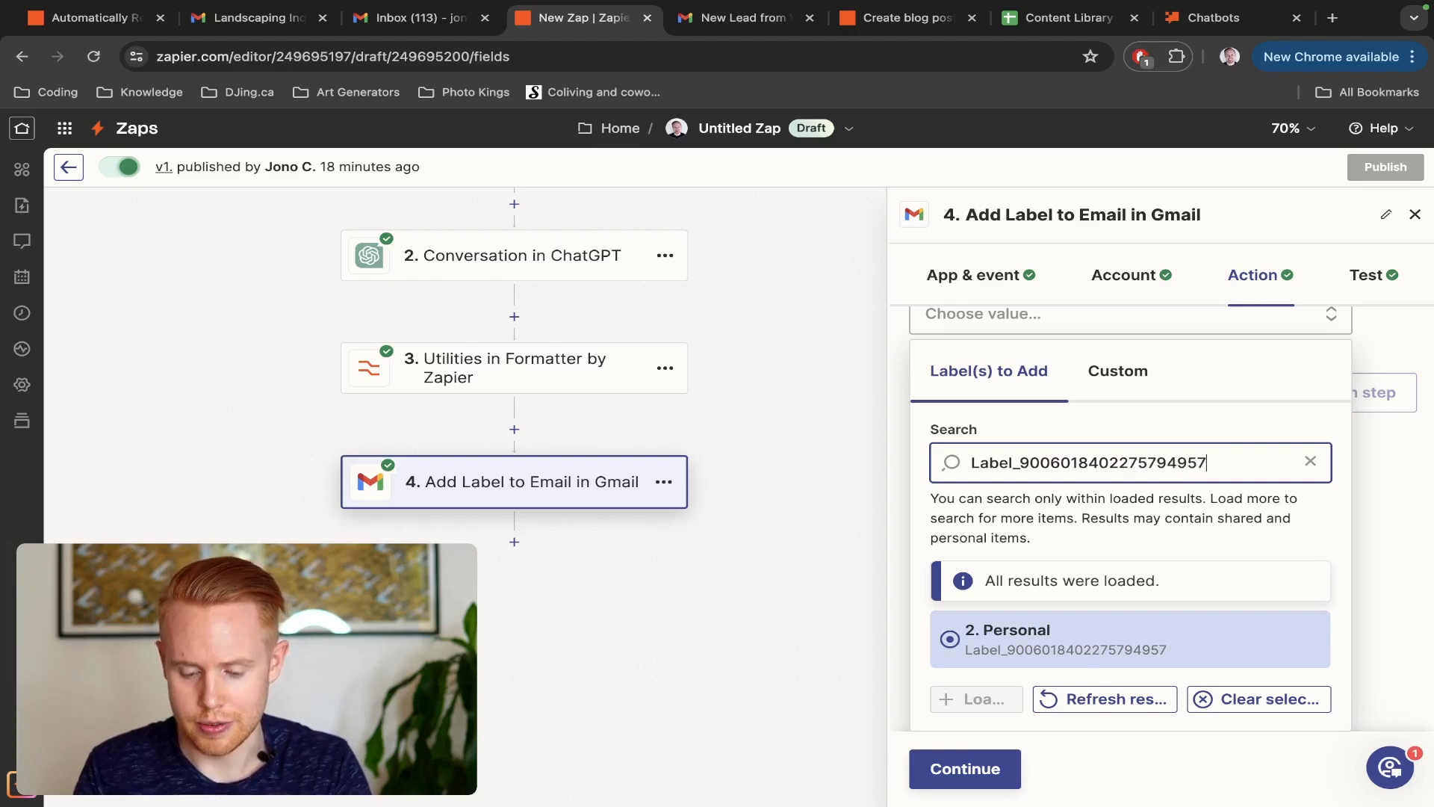
key(ctrl+a)
key(ctrl+c)
click(545, 375)
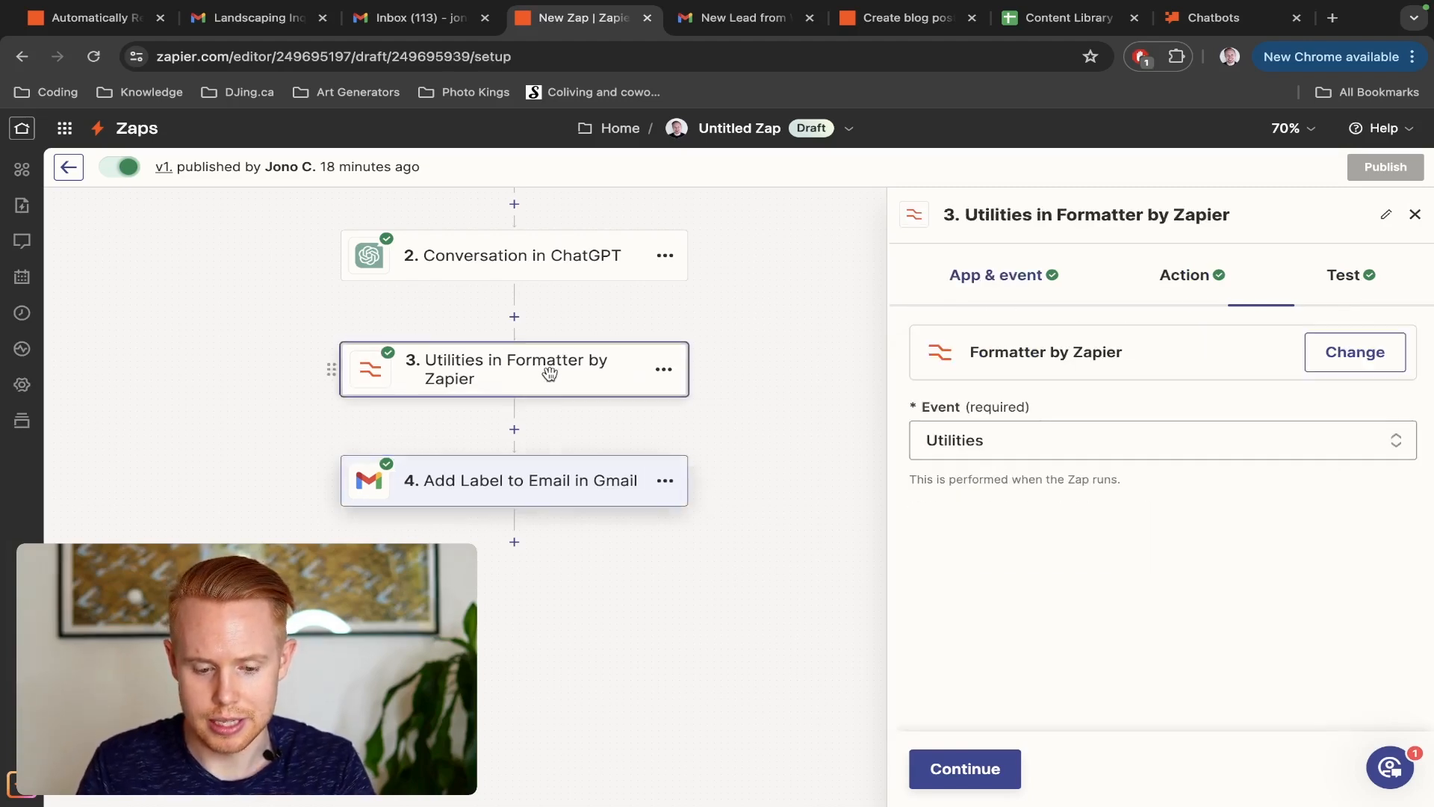
click(1004, 769)
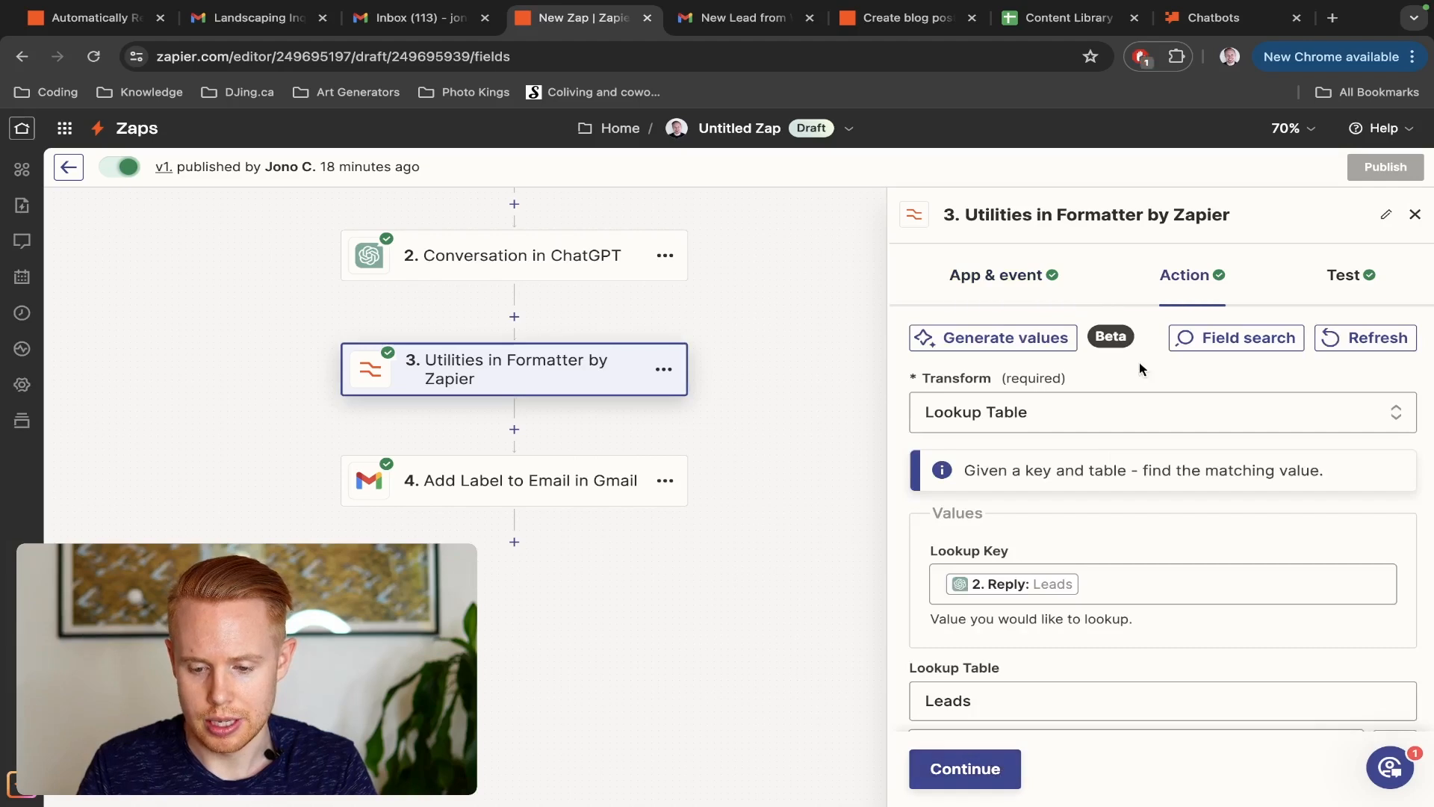
scroll(1016, 517, down, 5)
click(1392, 573)
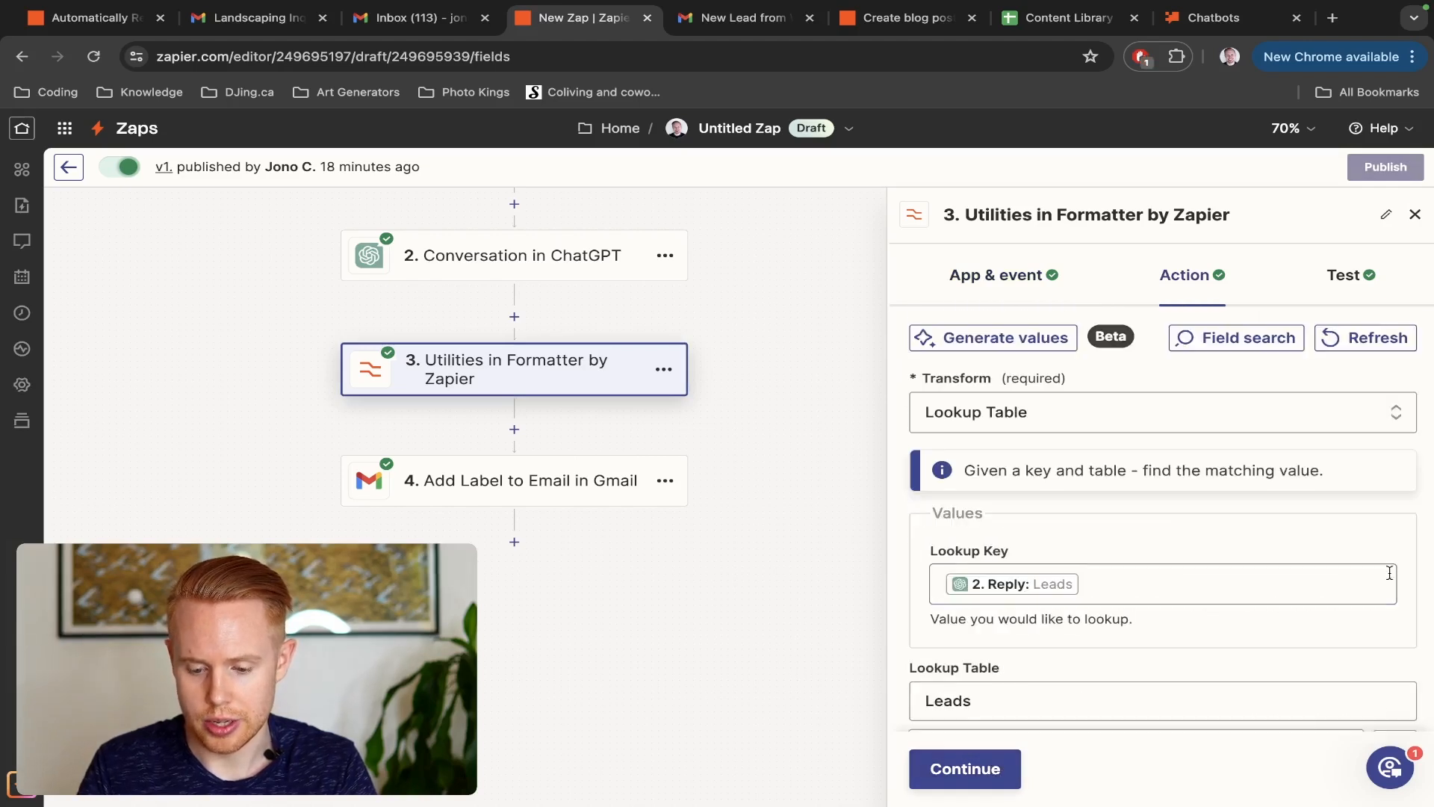
scroll(1164, 562, down, 2)
scroll(1163, 566, down, 4)
click(1067, 471)
text(Personal)
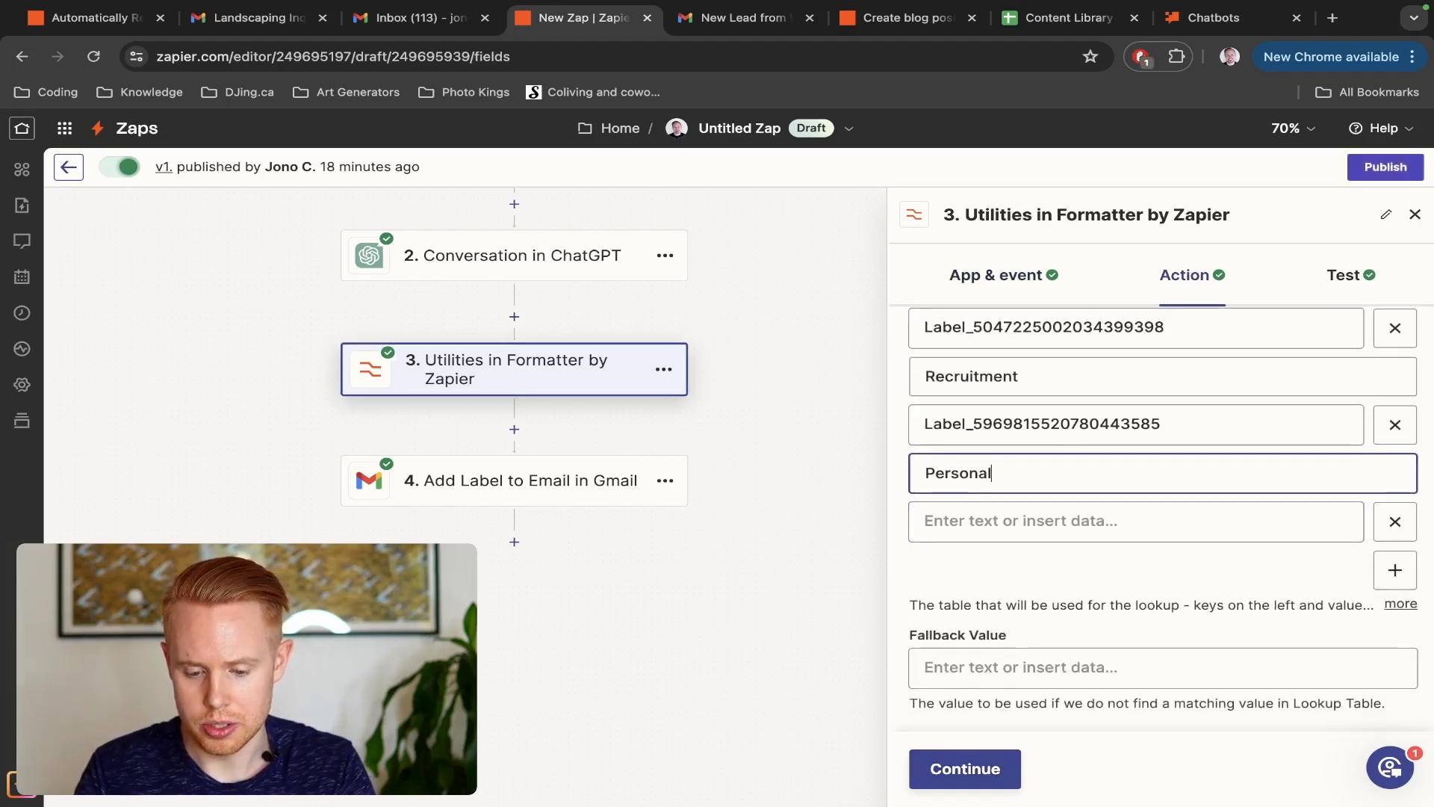
click(1036, 521)
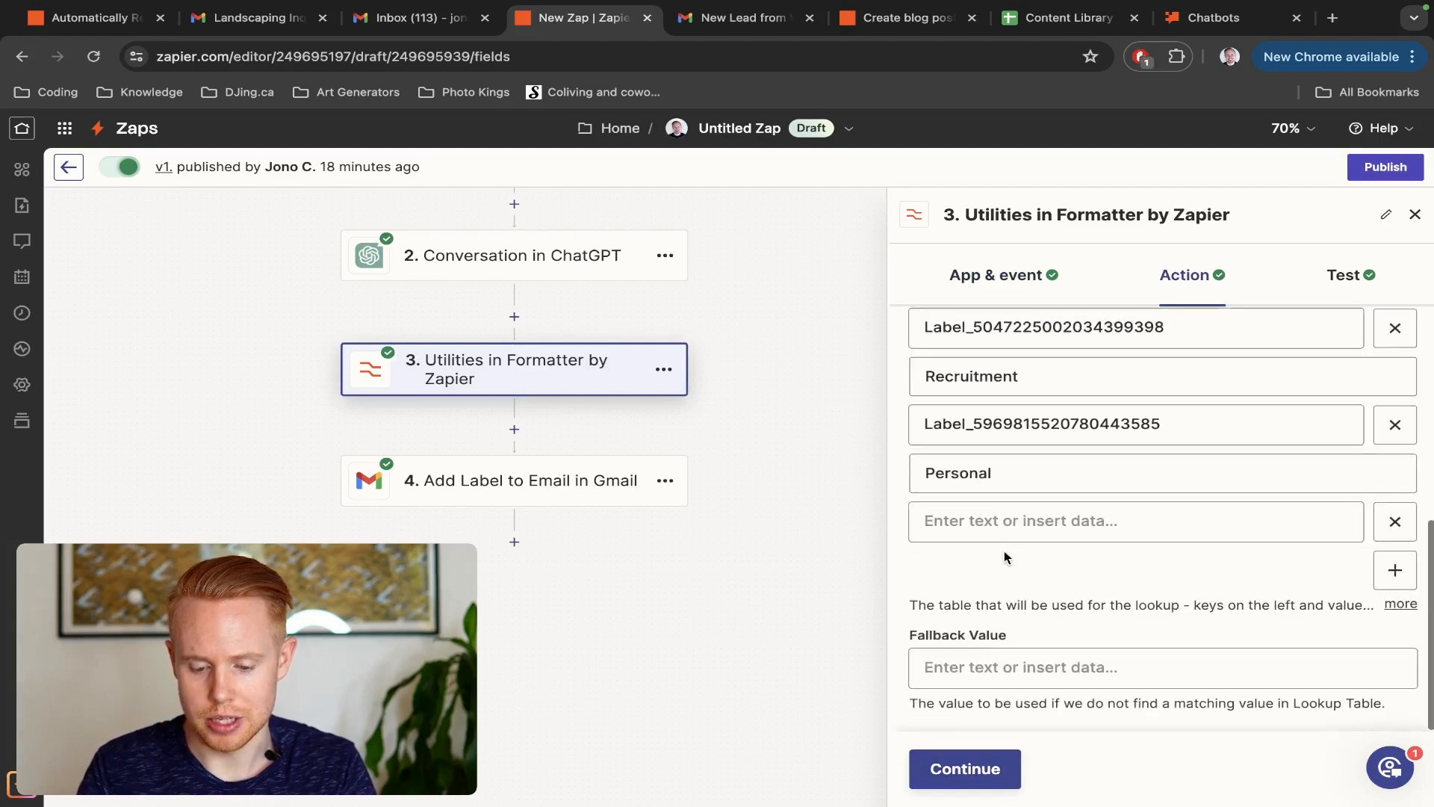
key(ctrl+v)
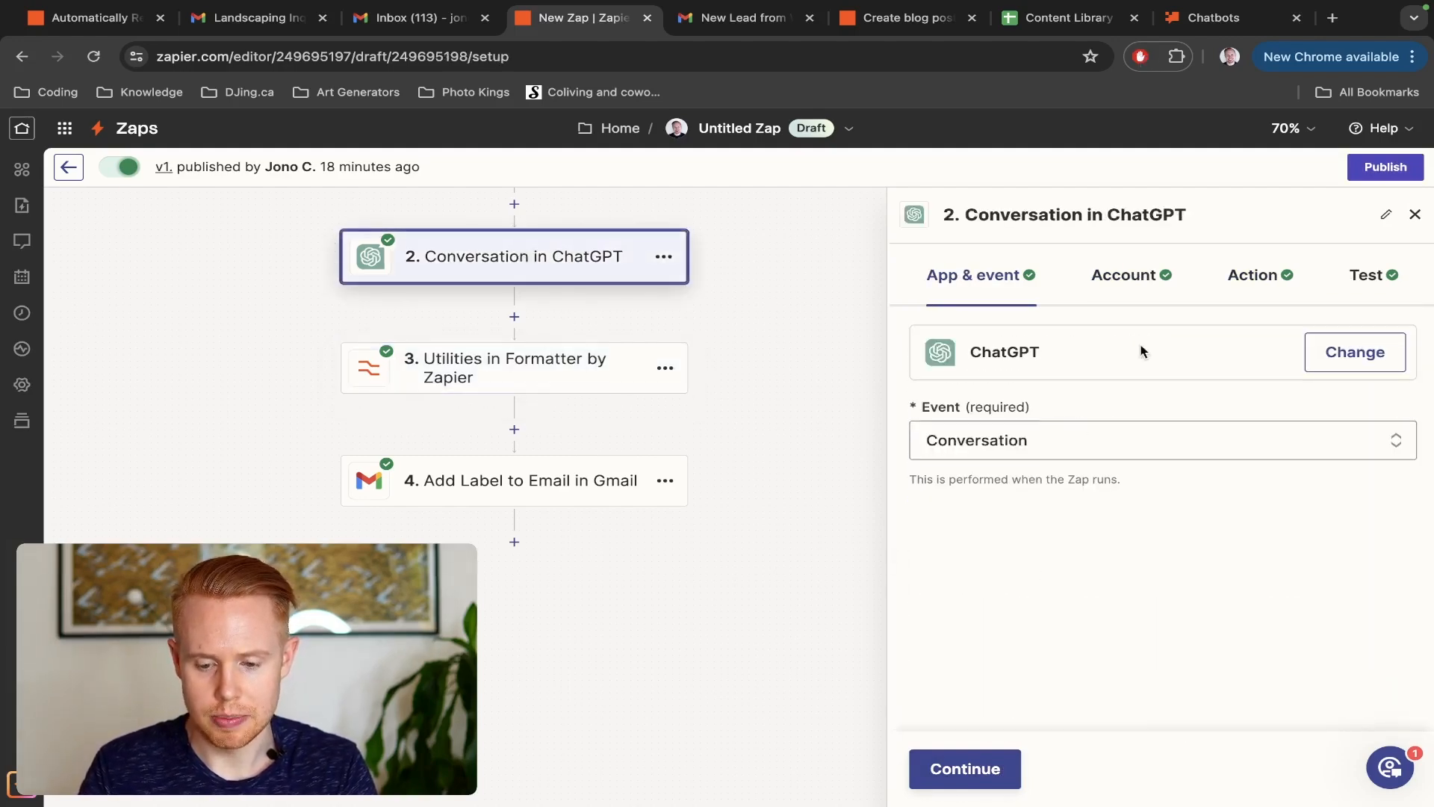
Review the category list in the ChatGPT step's assistant instructions and select the whole instruction text
click(1252, 275)
scroll(1053, 453, down, 5)
scroll(1052, 448, down, 10)
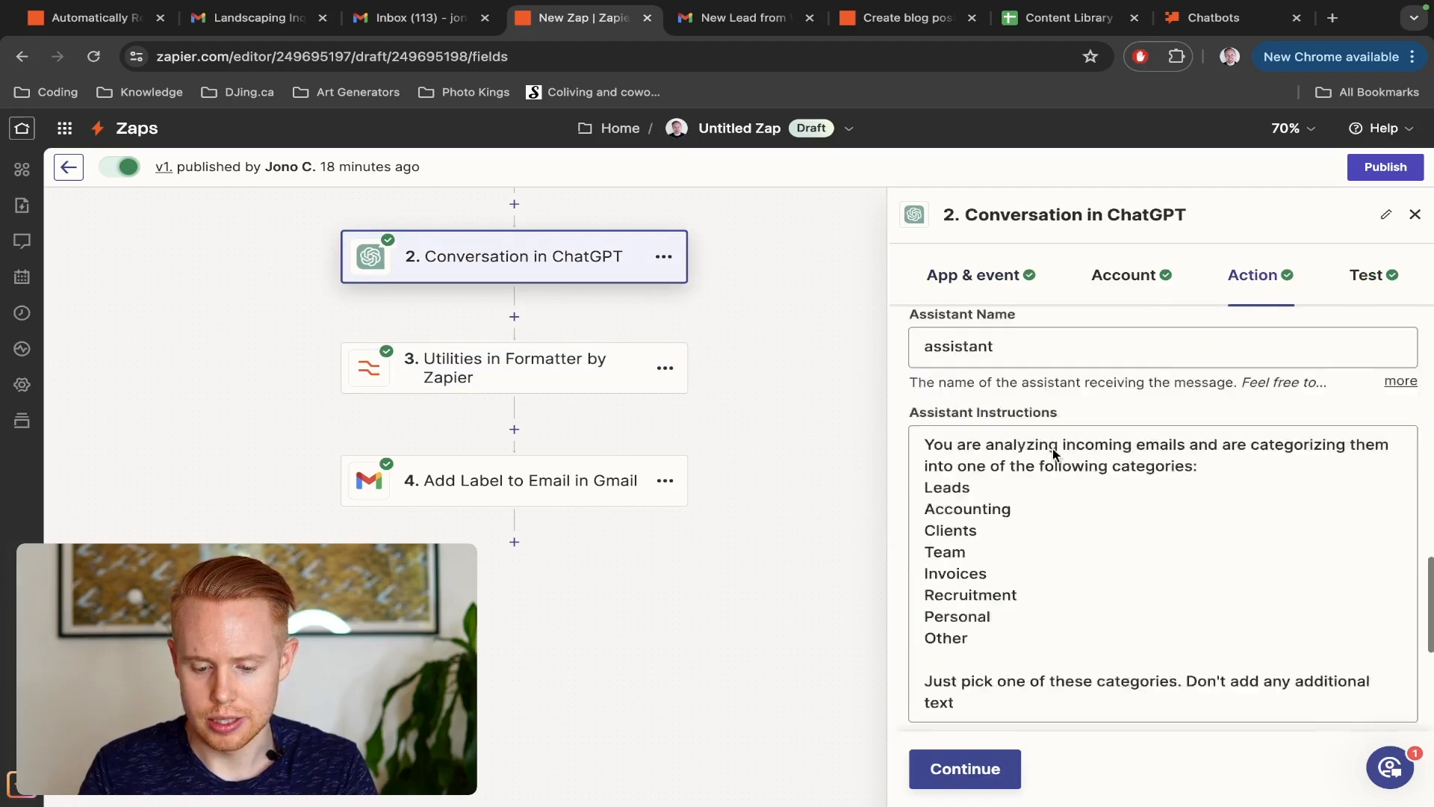
click(966, 586)
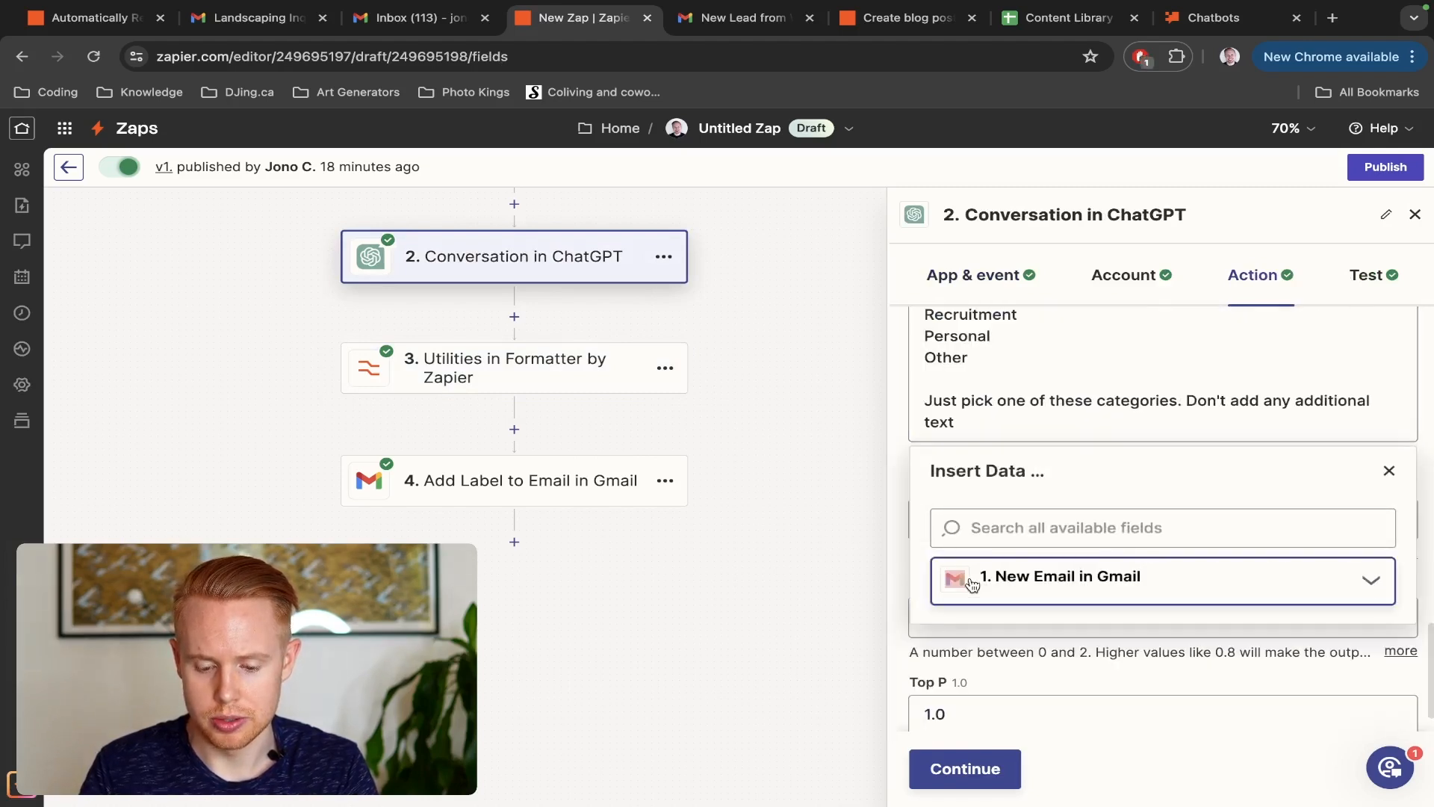
scroll(1066, 410, up, 2)
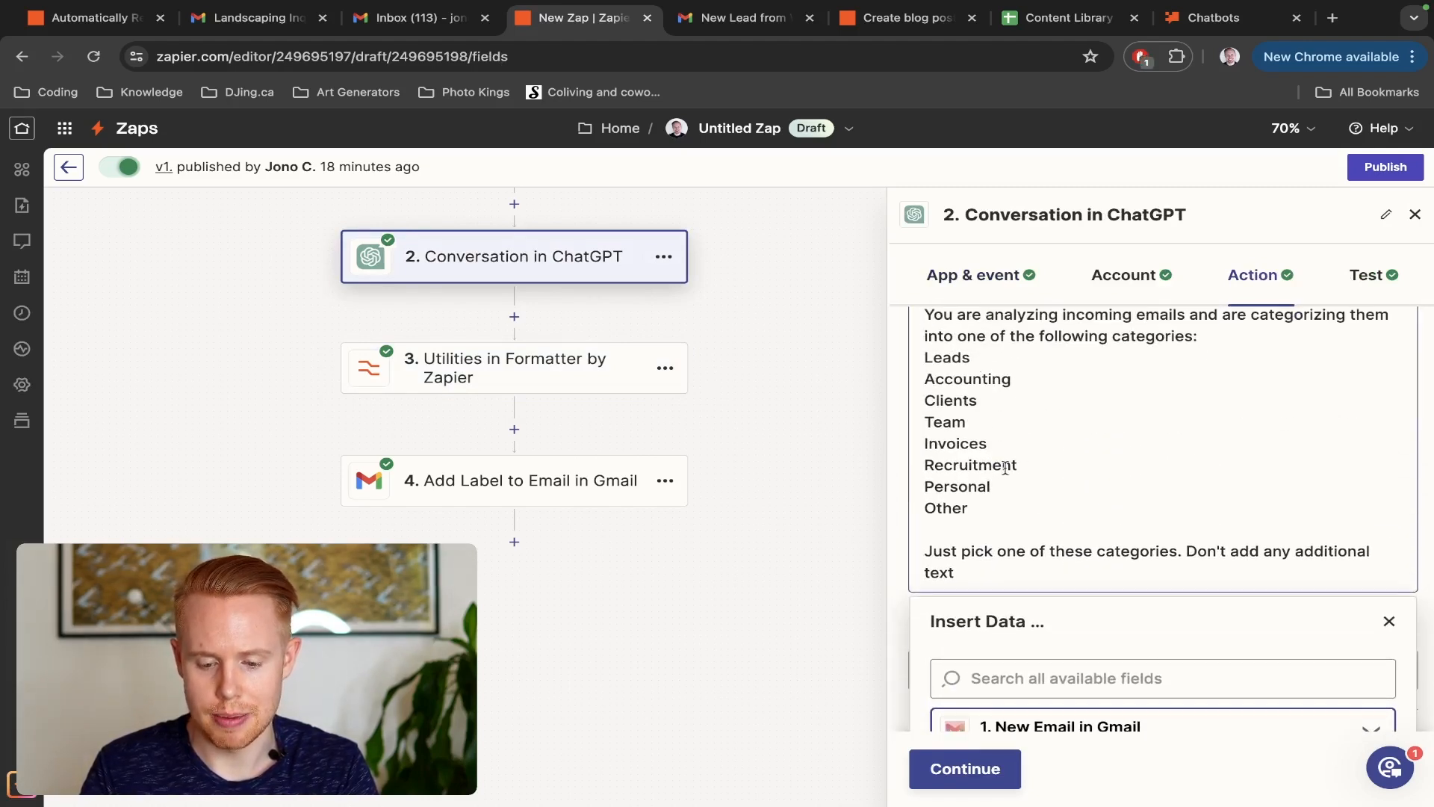
double_click(989, 486)
key(ctrl+a)
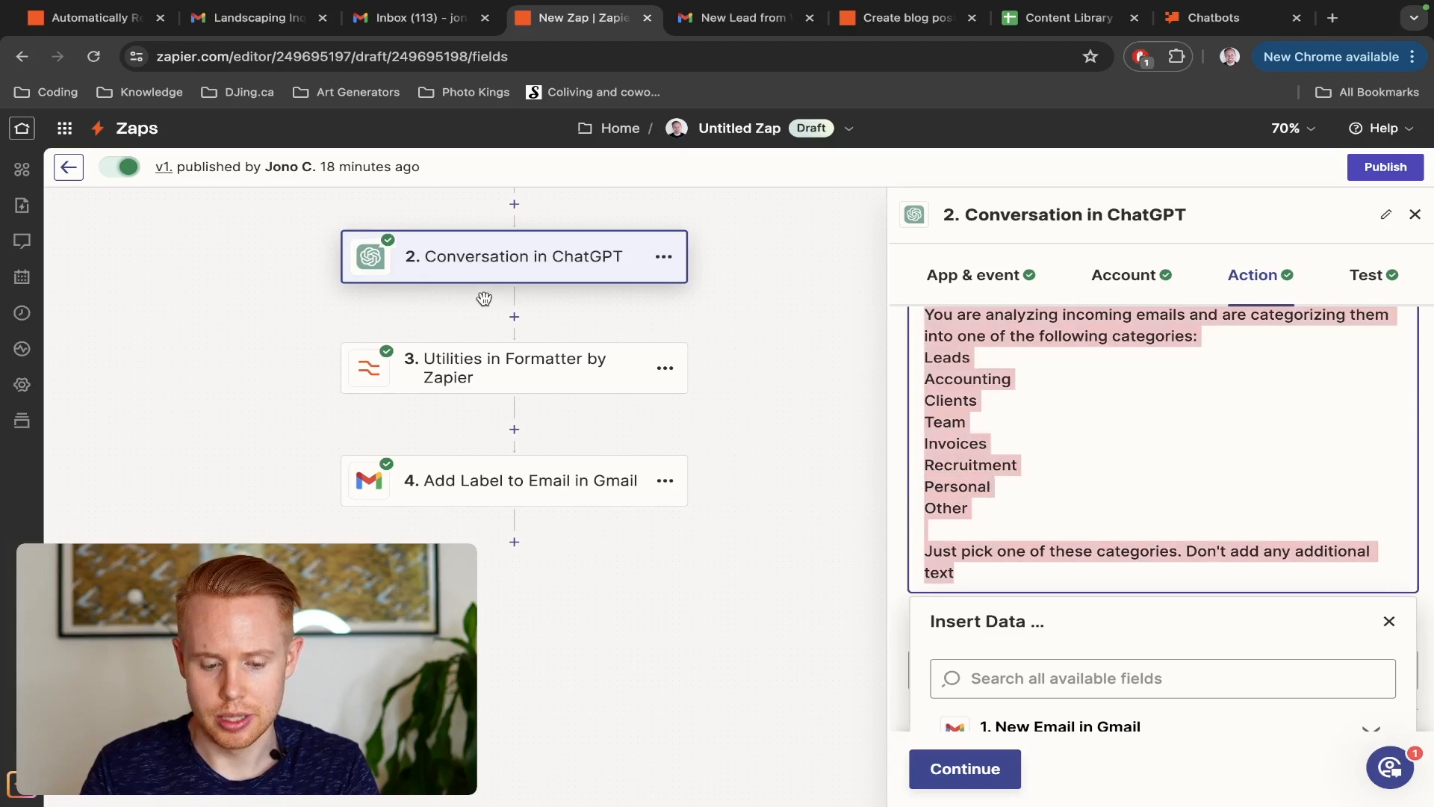
Reopen the Formatter step's action settings and check the Recruitment and Personal entries in its lookup table
click(496, 362)
click(1224, 279)
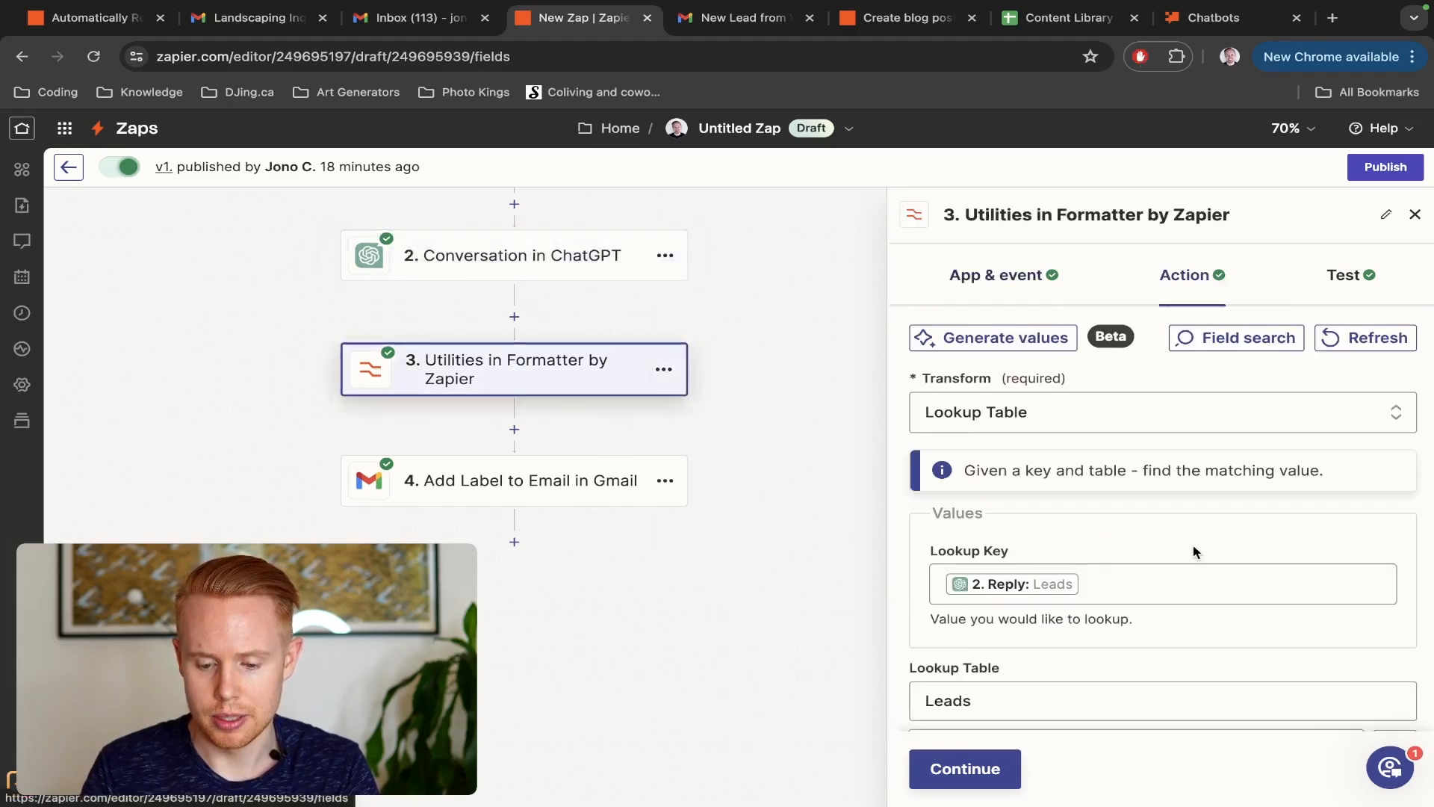
scroll(1194, 544, down, 5)
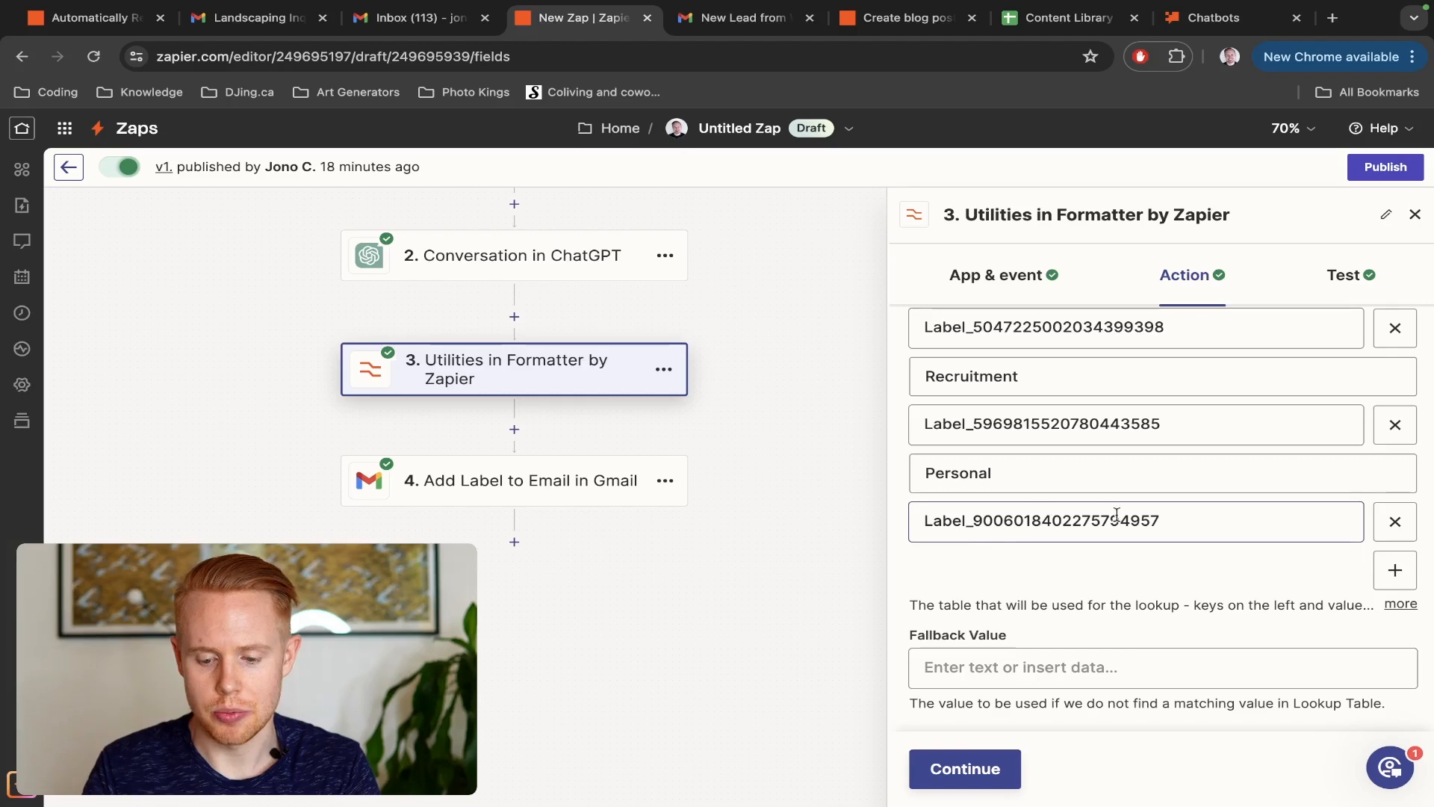
Check the label and message fields of the Add Label to Email step and retest the step
click(480, 502)
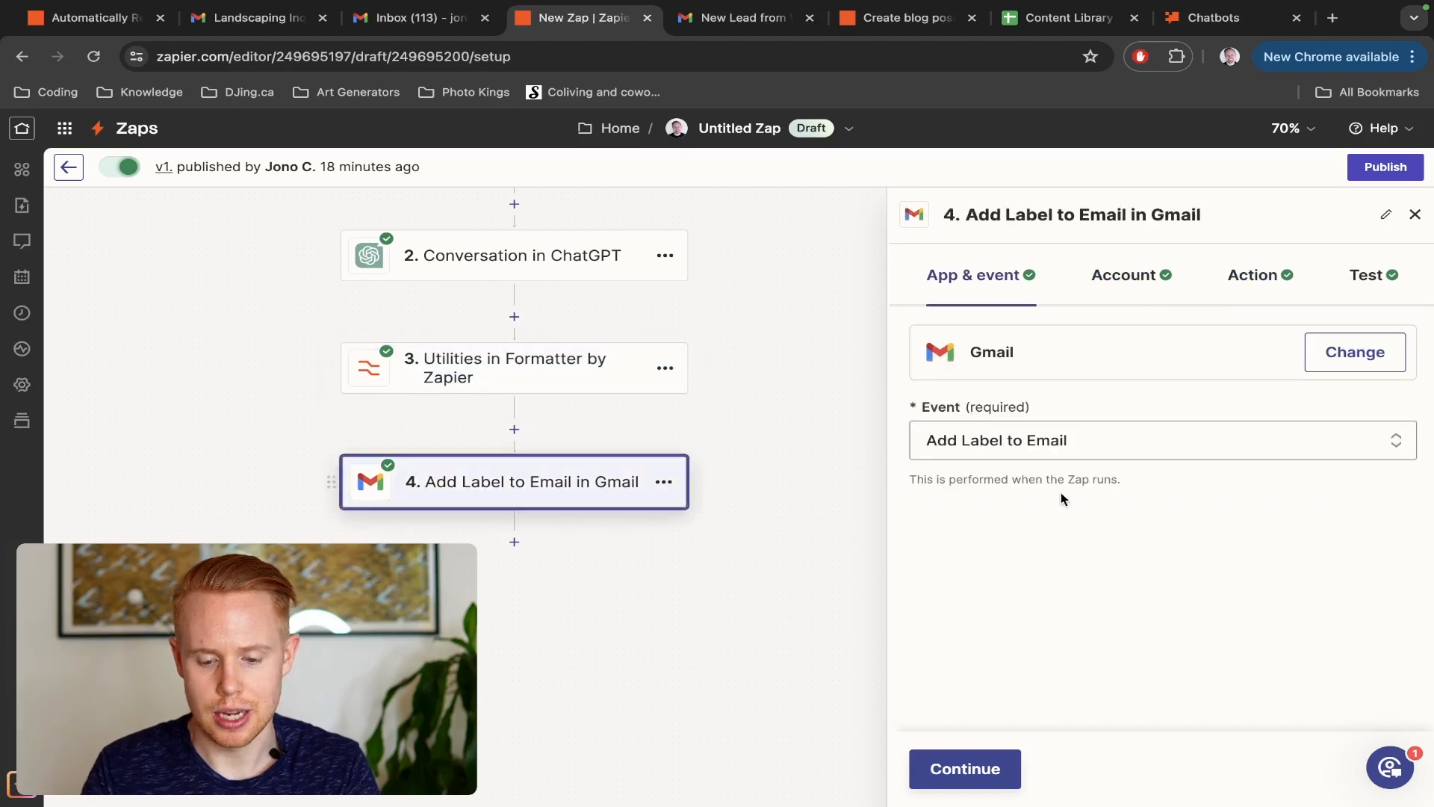
click(1260, 270)
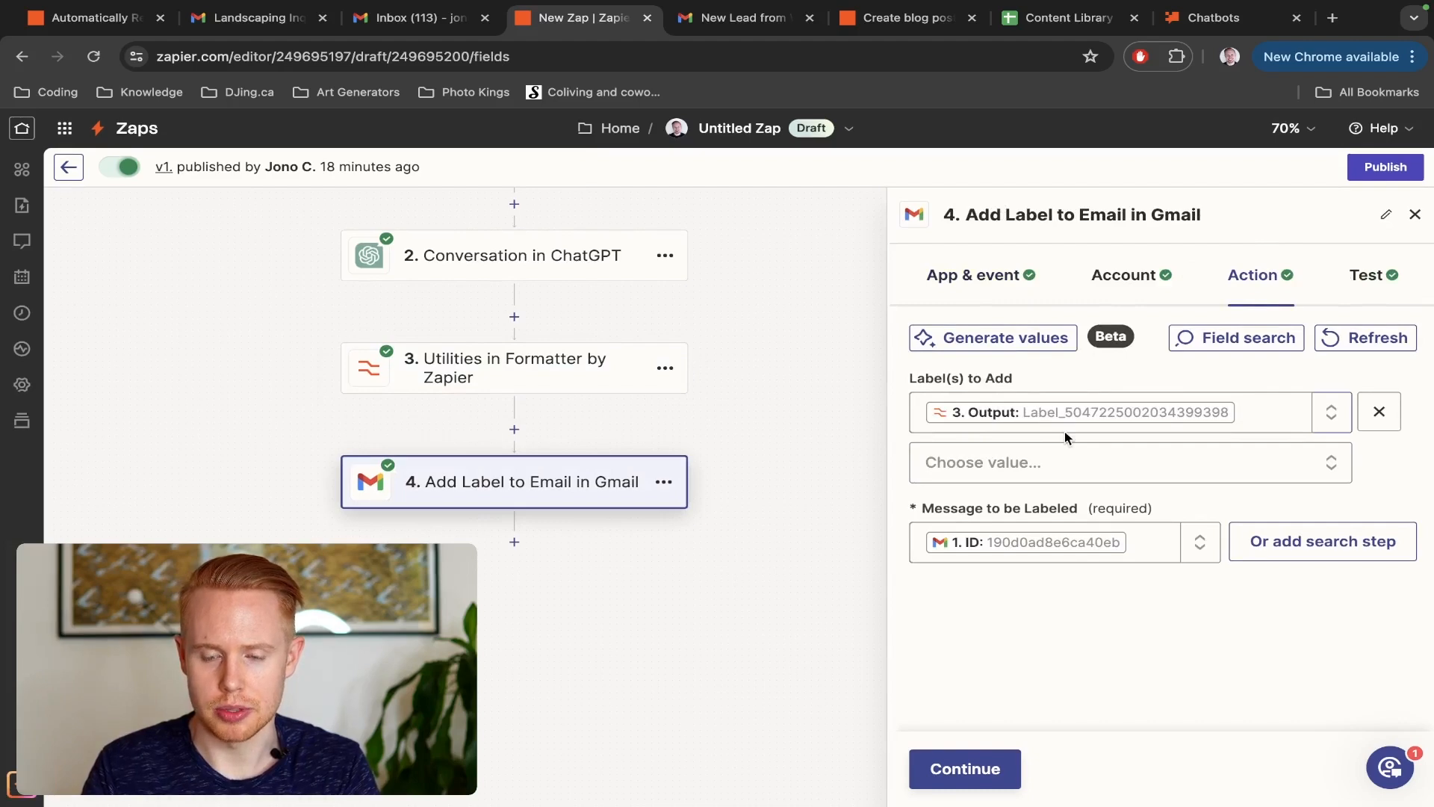
click(1012, 773)
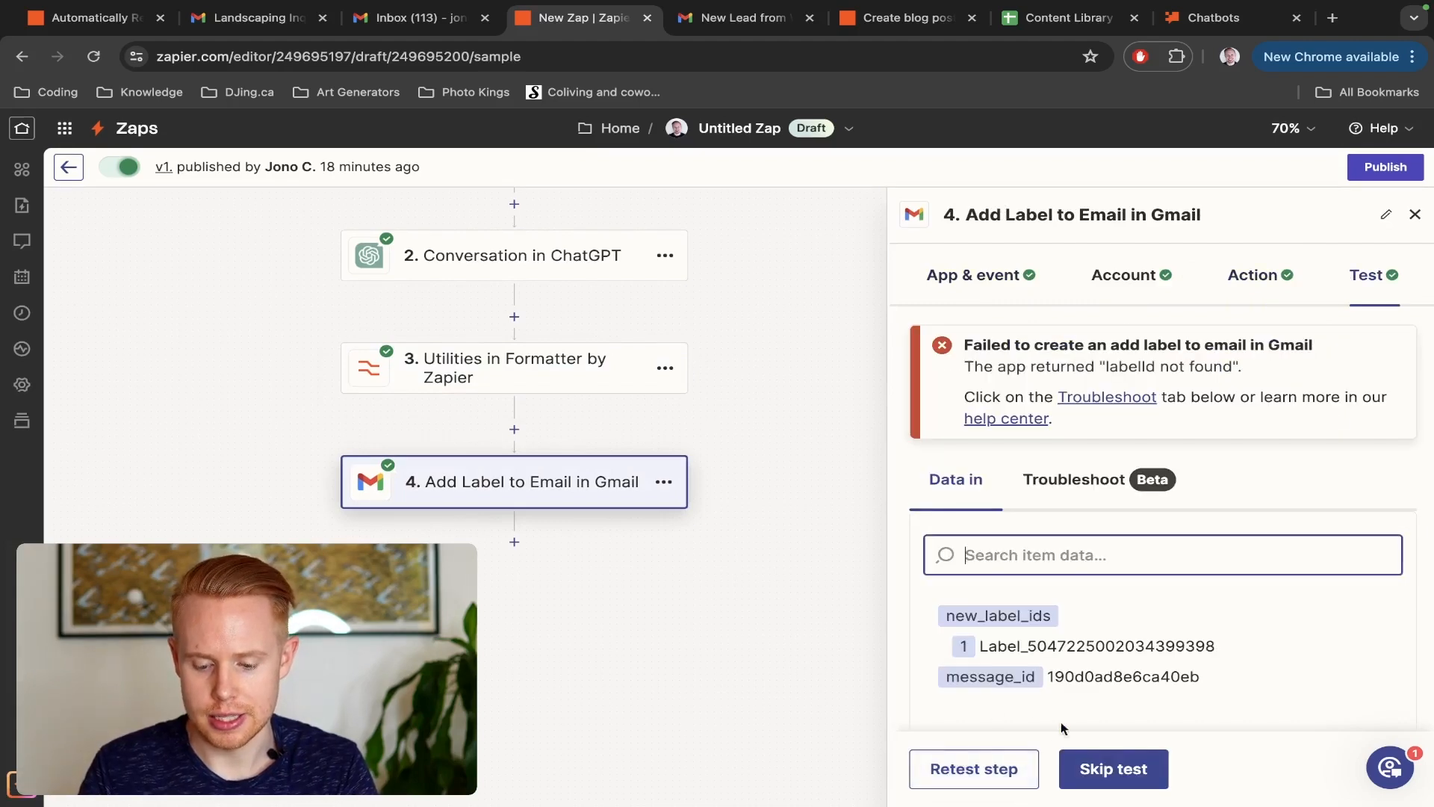
click(1012, 773)
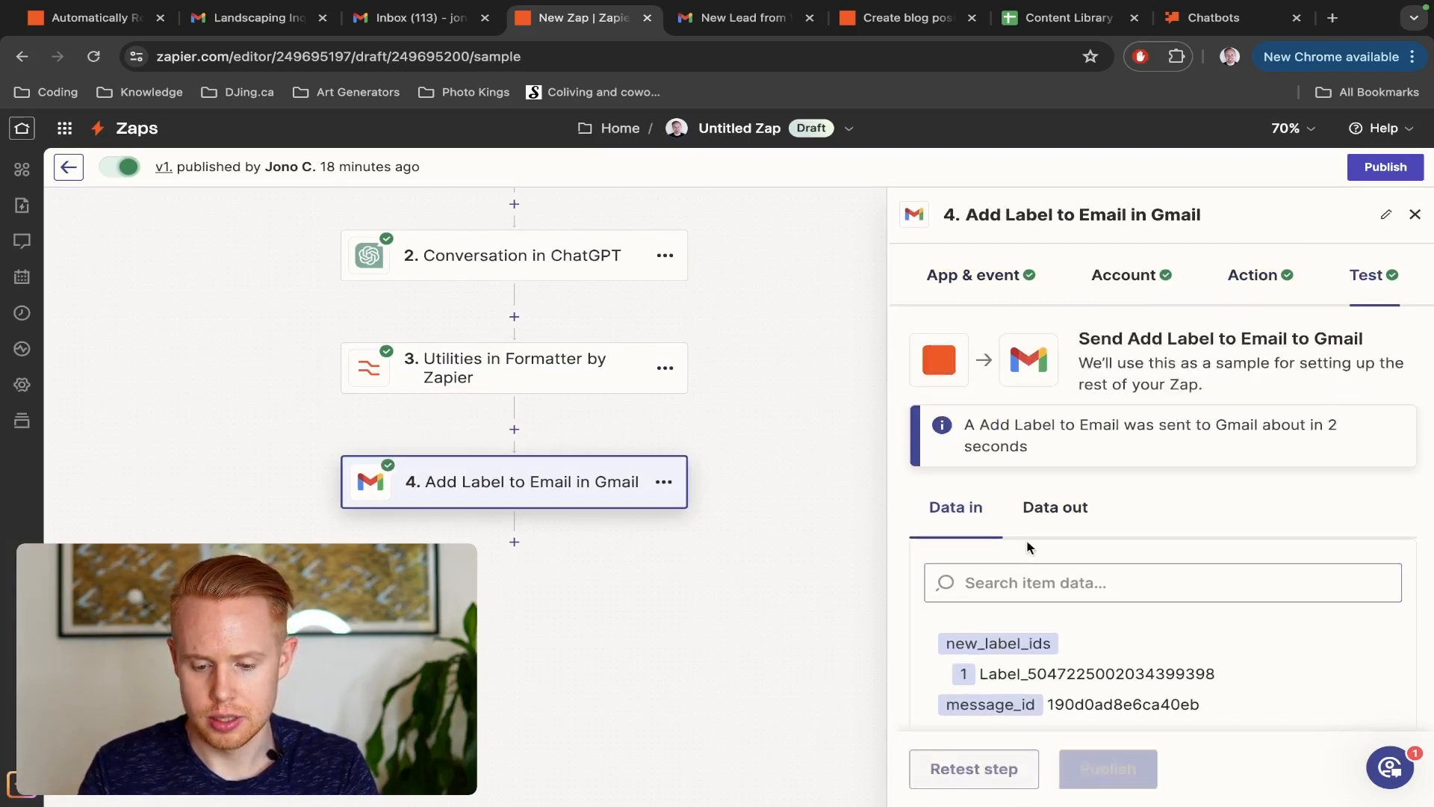
Switch to Gmail, reload the mailbox, and open the New Lead from WeddingWire email under the Leads label to check its labels
key(ctrl+Tab)
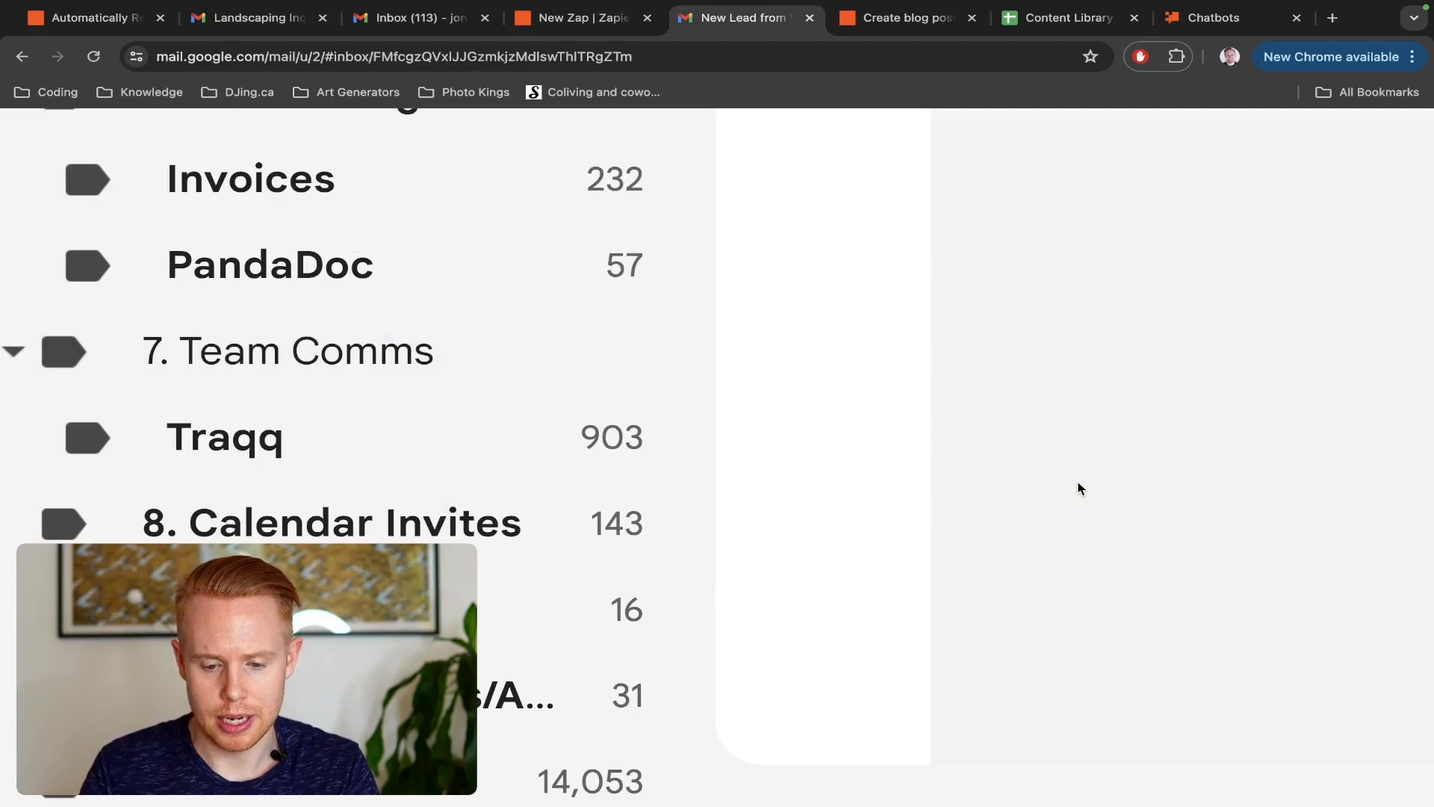
key(super+r)
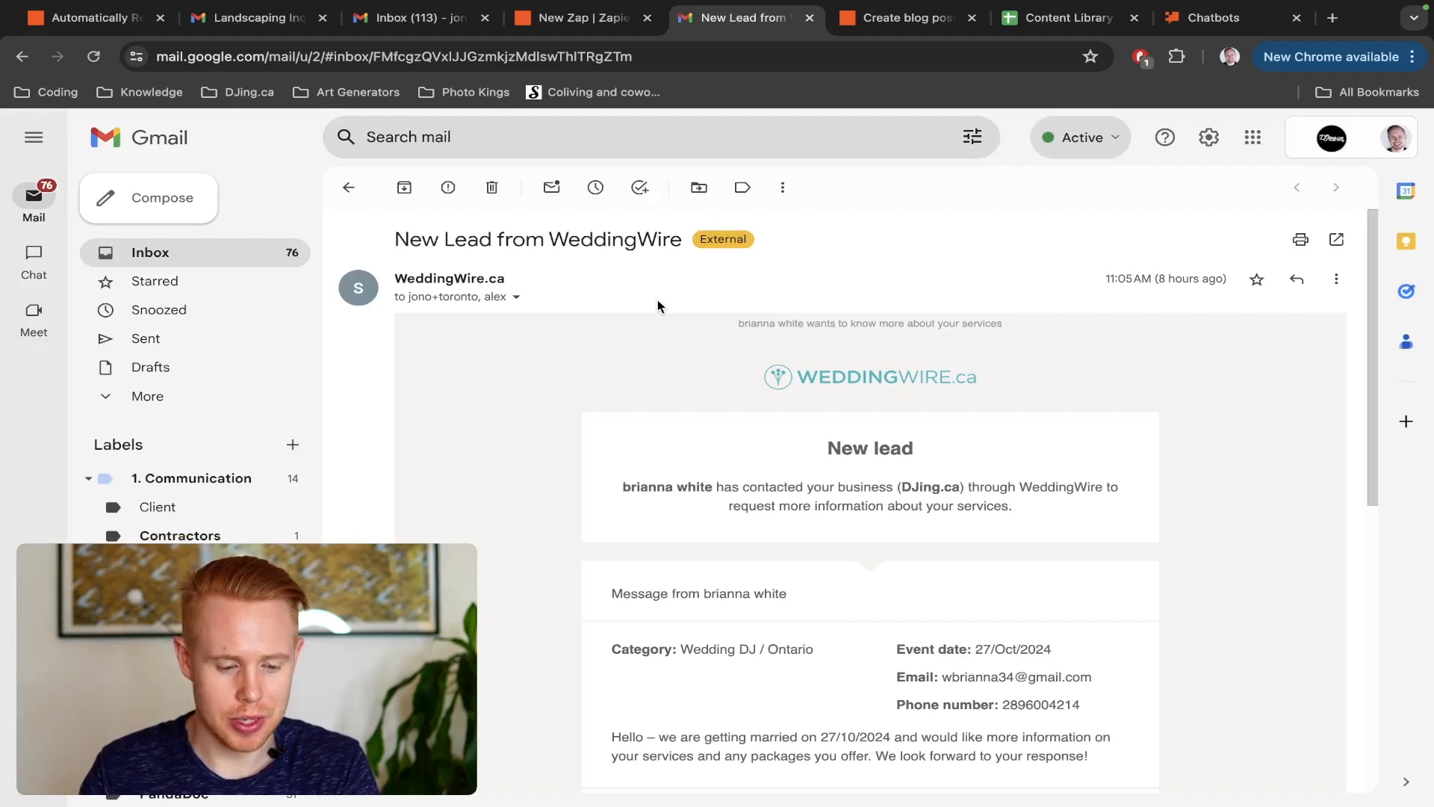
key(super+r)
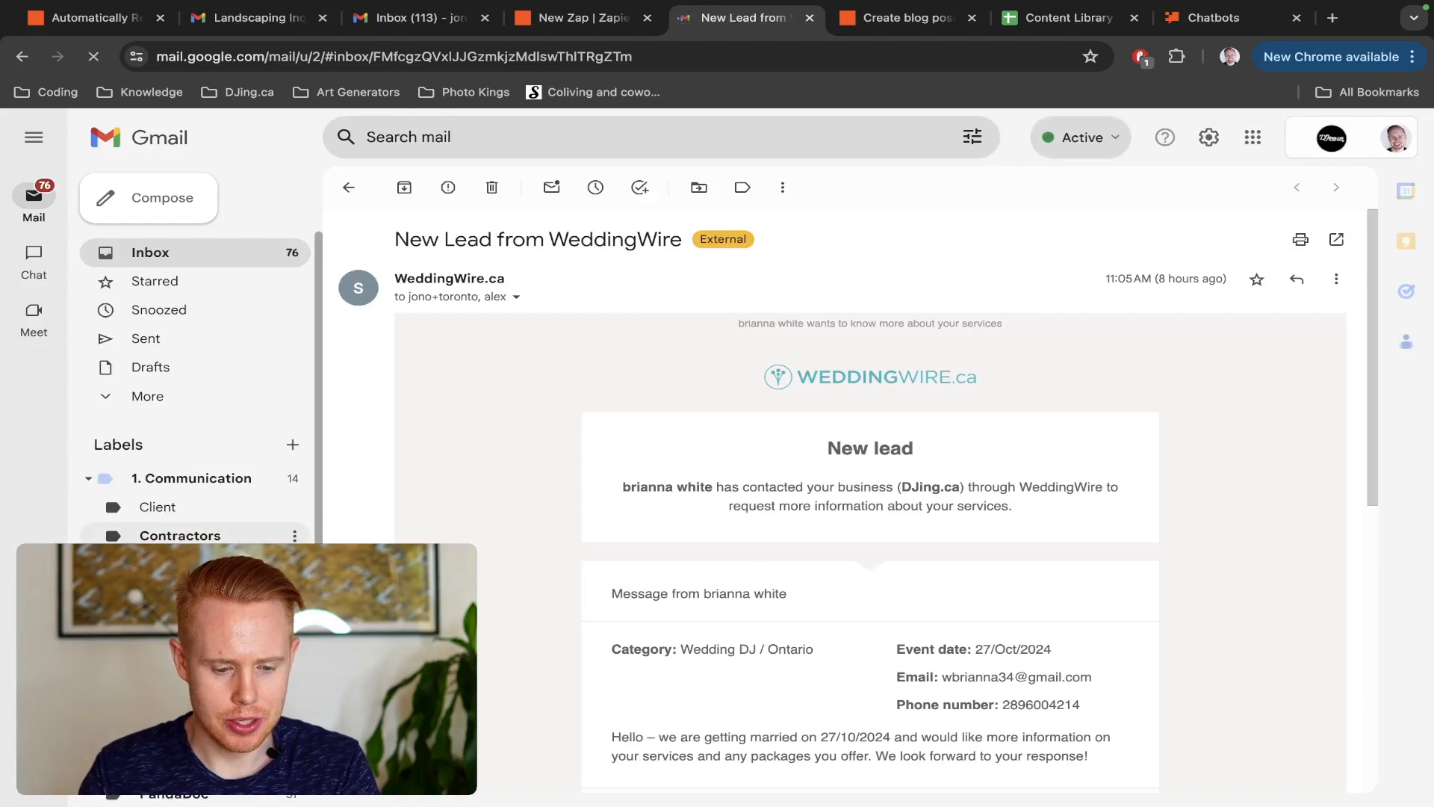
scroll(224, 523, down, 4)
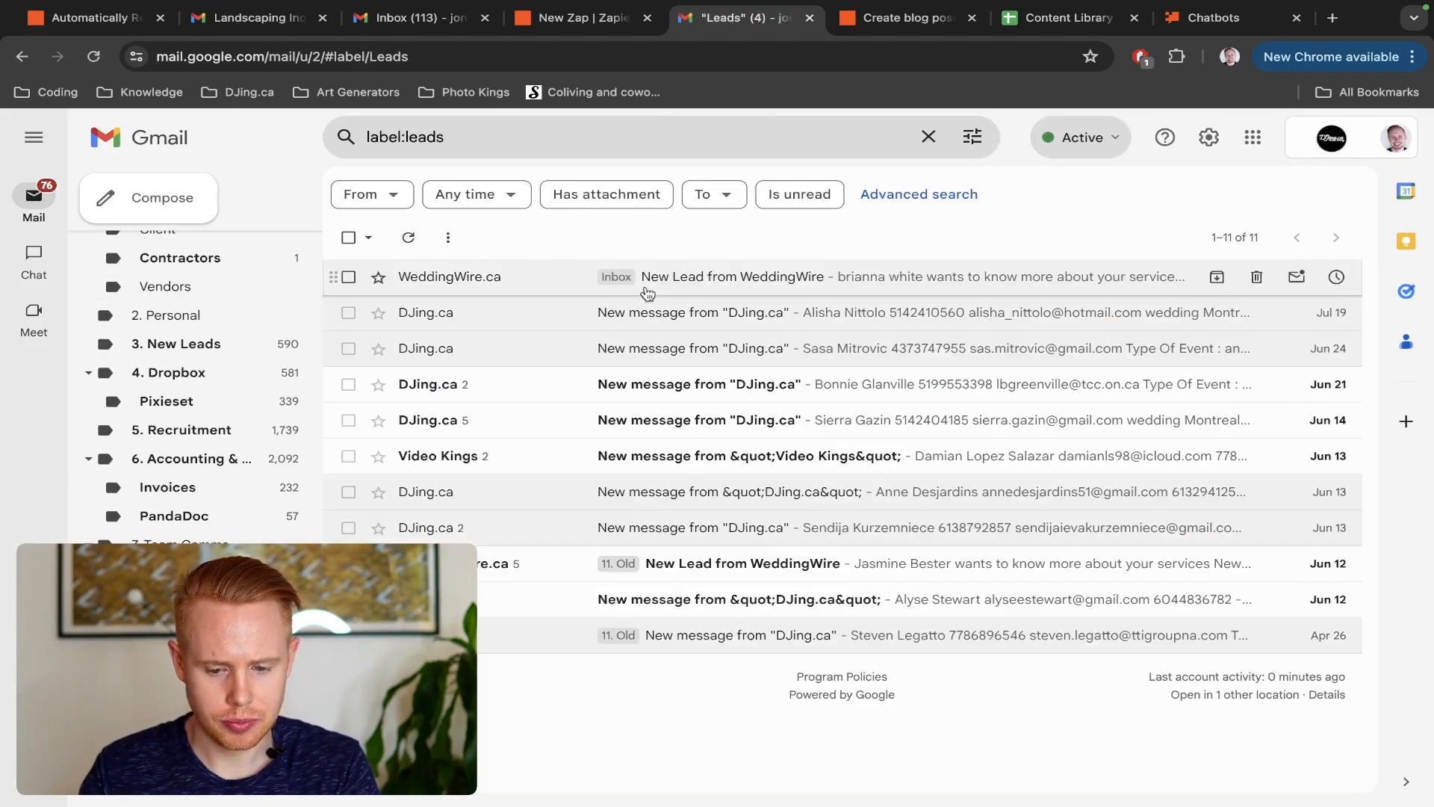
click(648, 290)
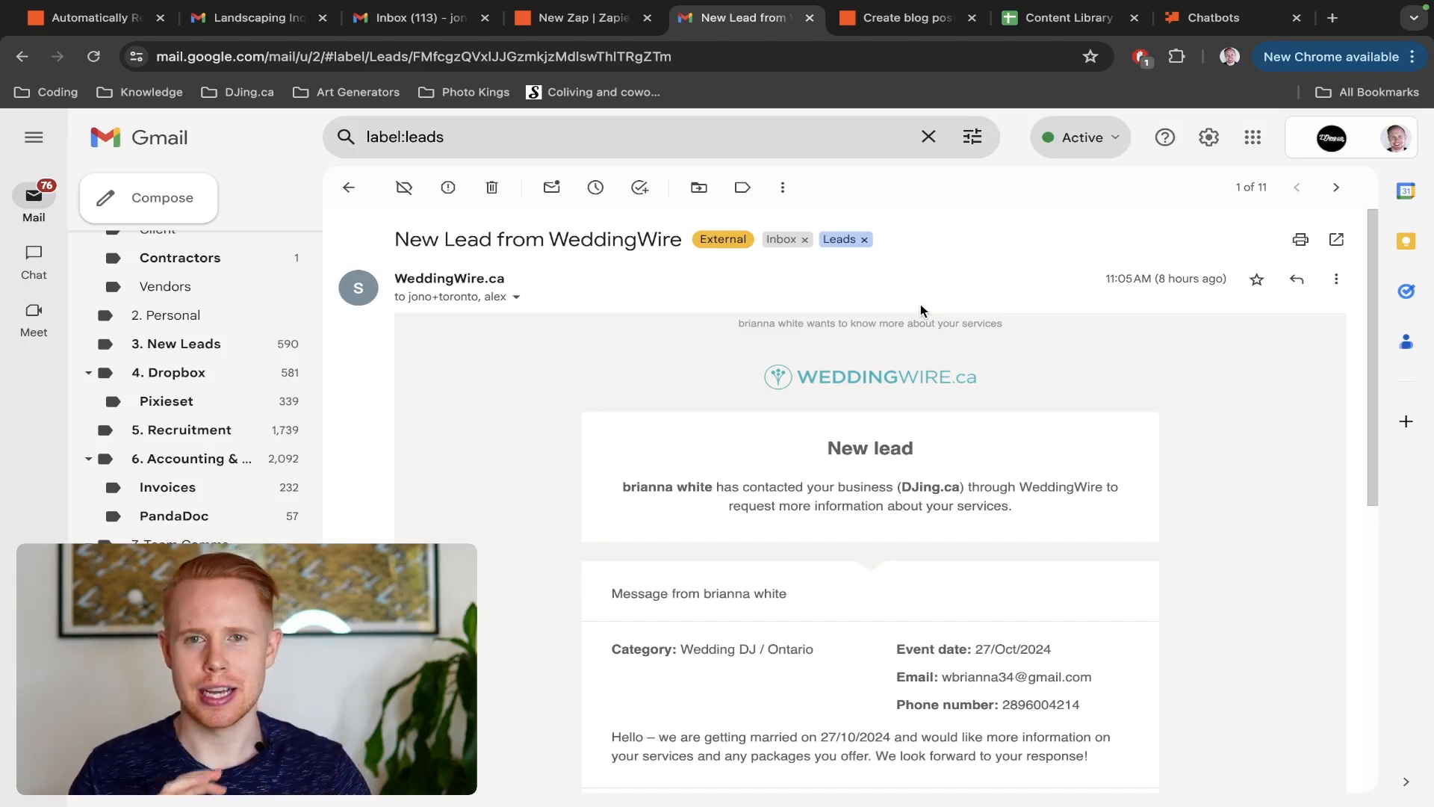
View the Create blog posts Zap, switch to the Content Library [Test] sheet in Google Sheets, and review its blog idea row and columns
key(ctrl+Tab)
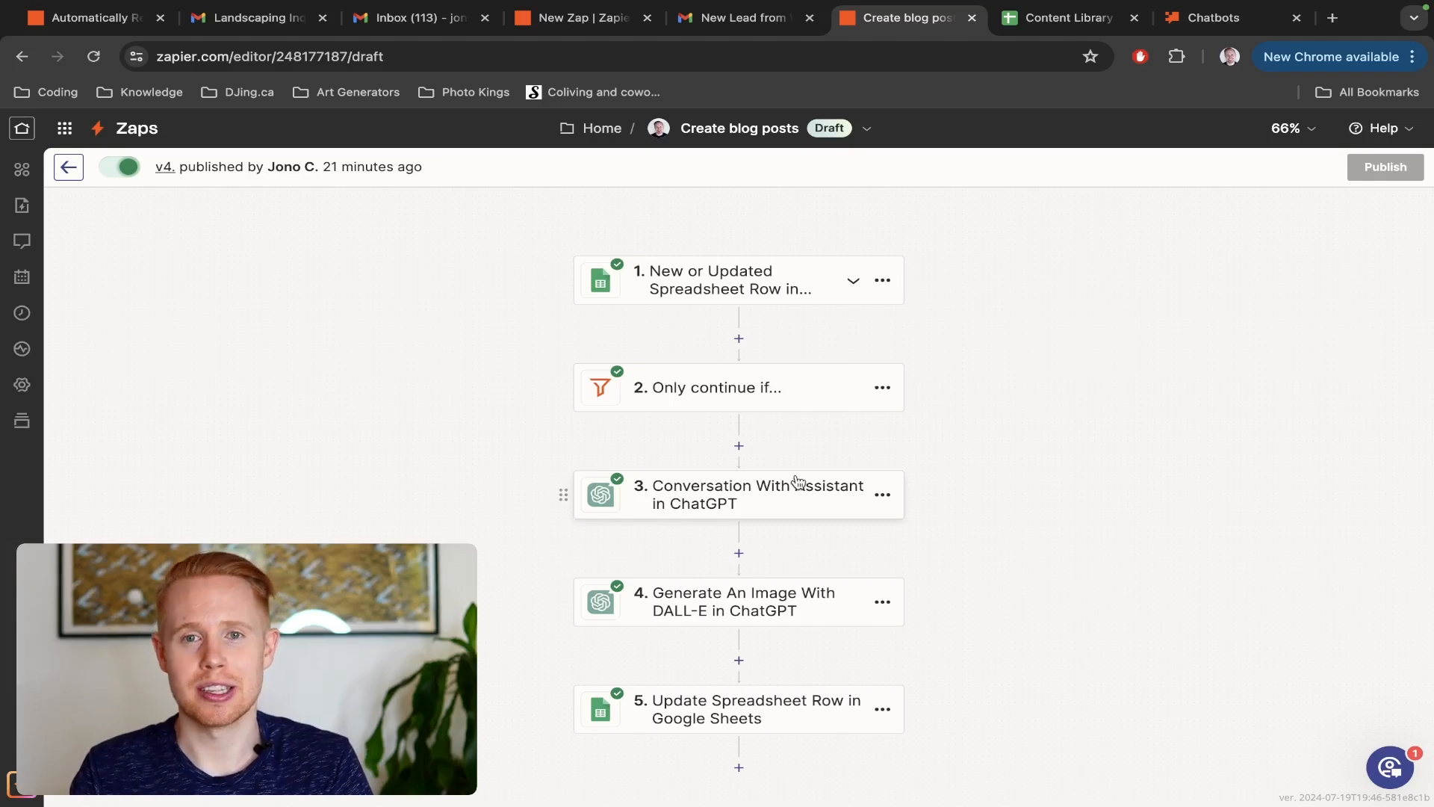
key(ctrl+Tab)
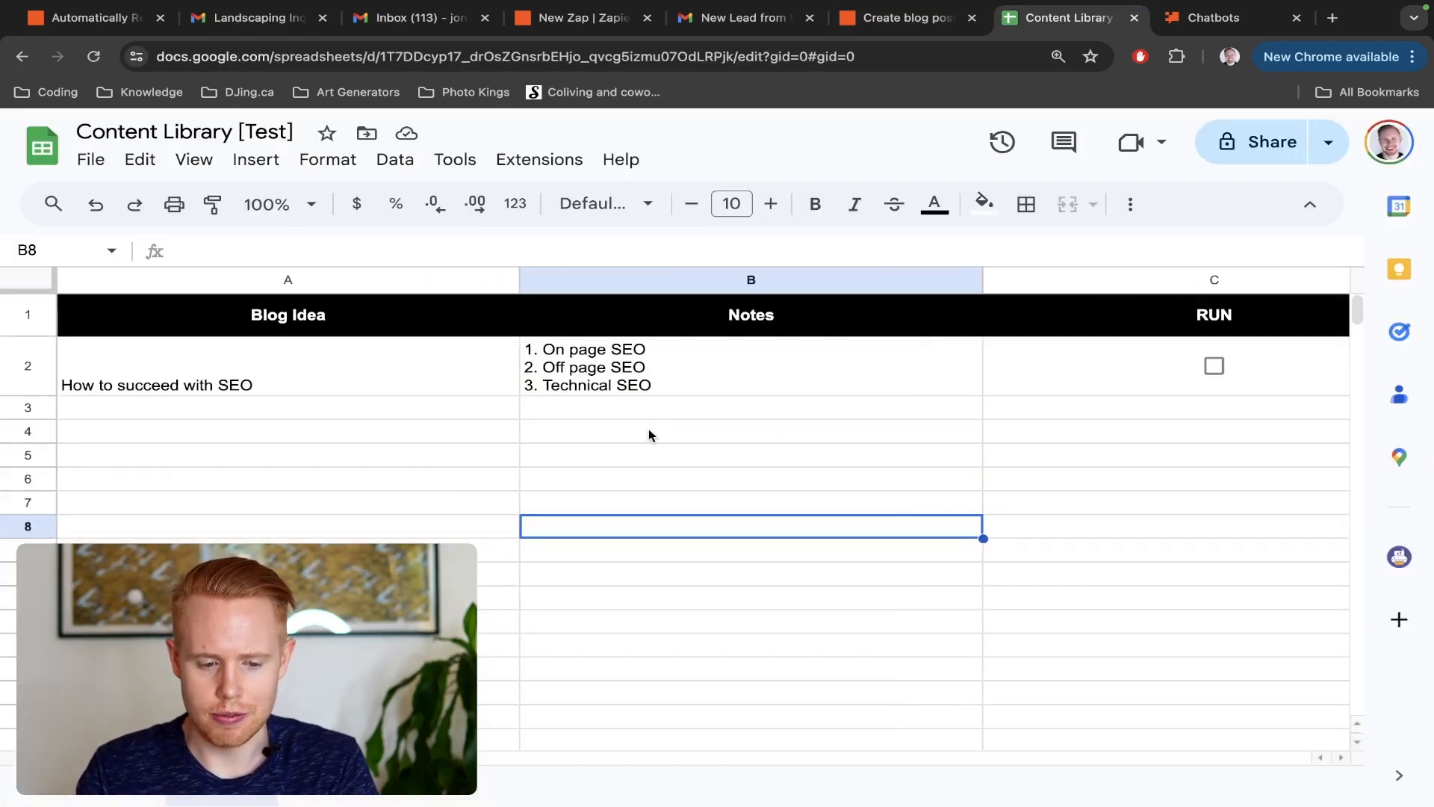
click(352, 378)
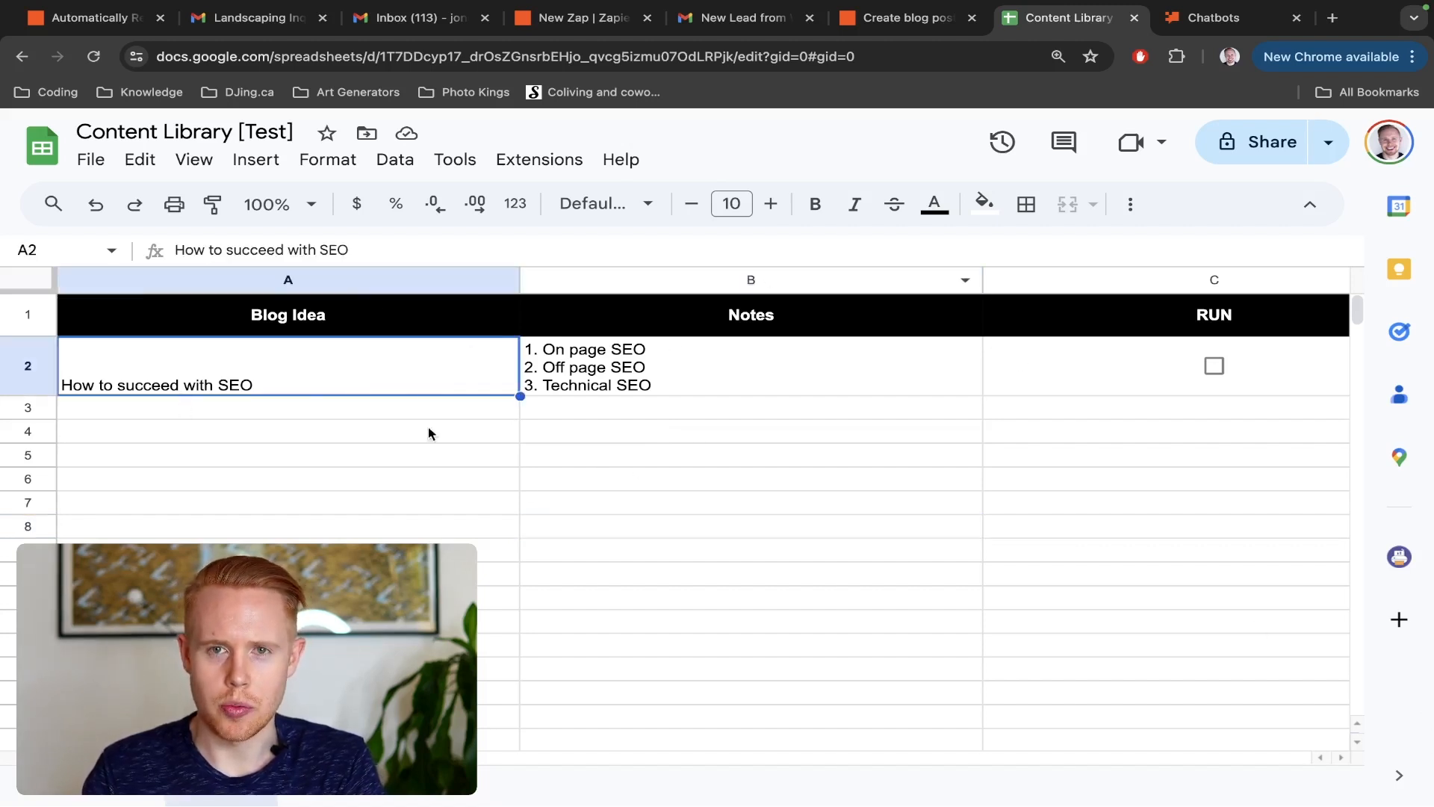
scroll(789, 419, right, 5)
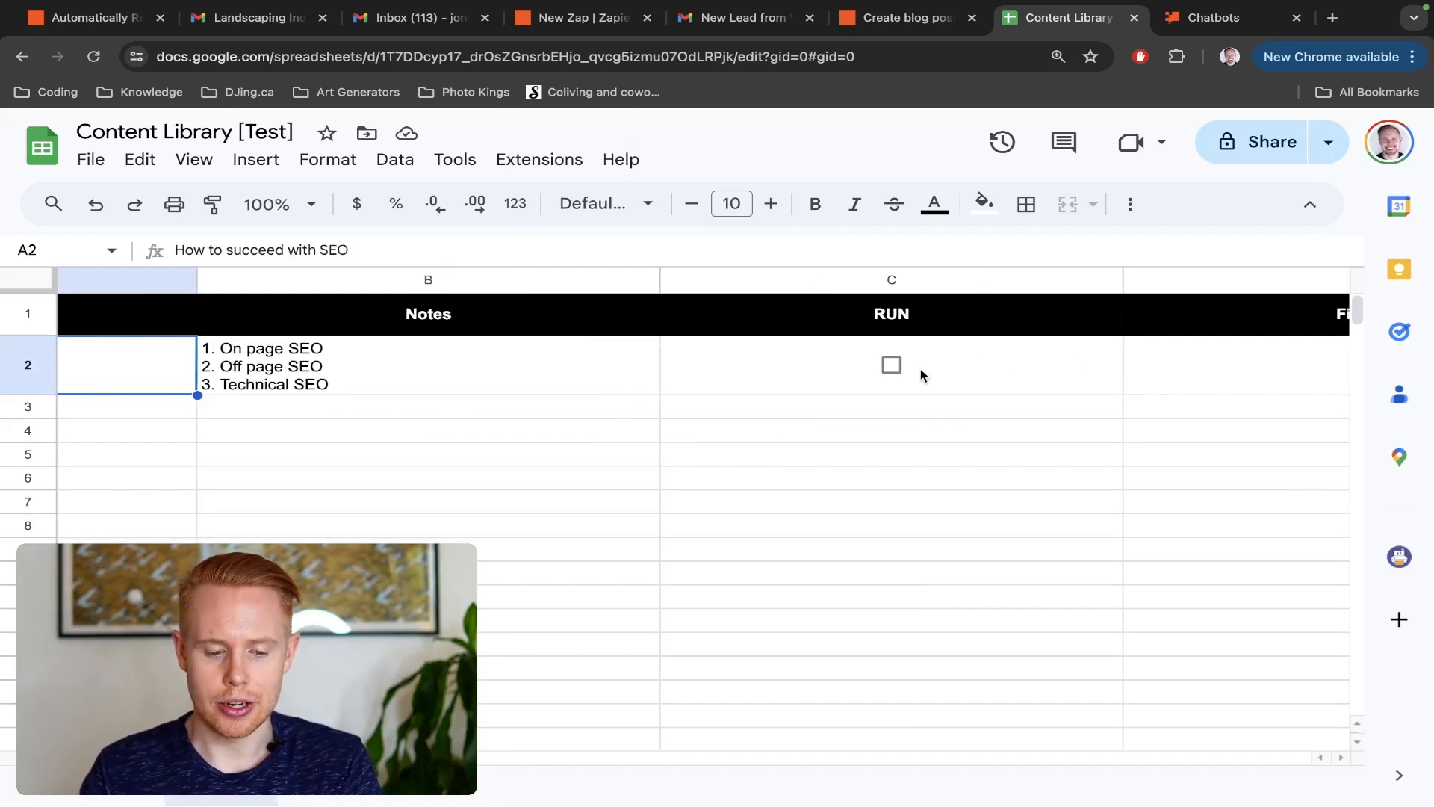
scroll(921, 370, right, 6)
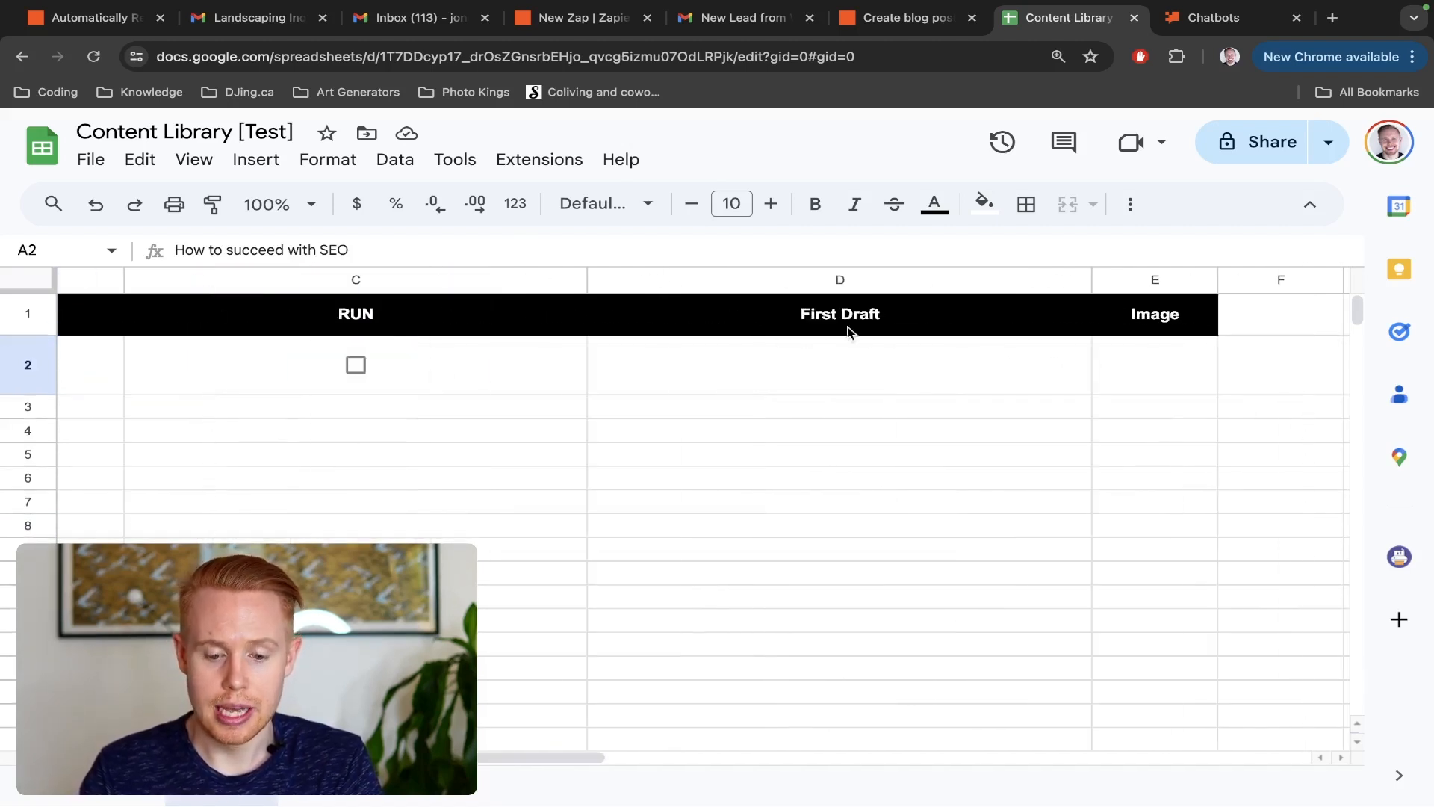
Look at the First Draft and Image cells, and tick the RUN checkbox for the "How to succeed with SEO" row
click(833, 358)
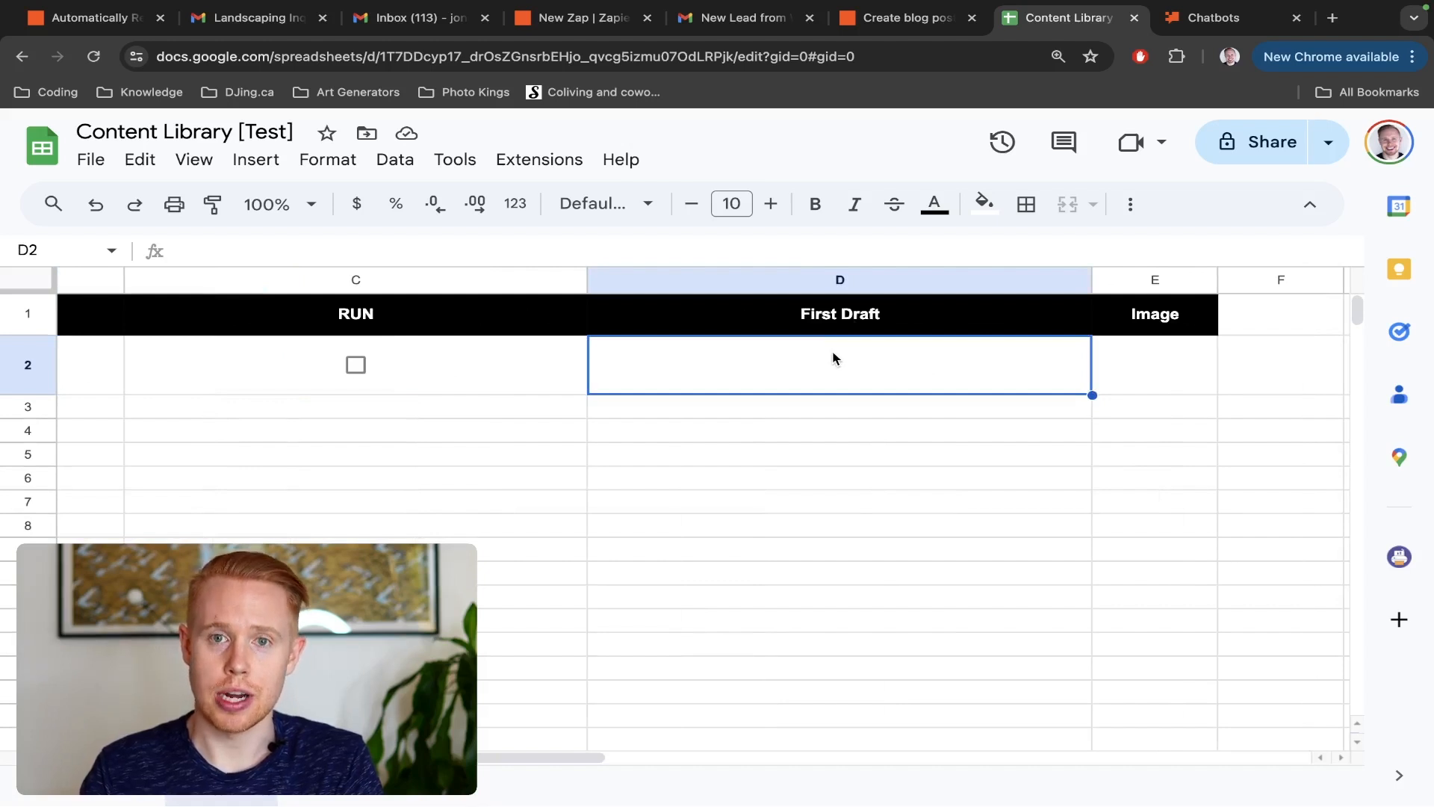
click(1140, 355)
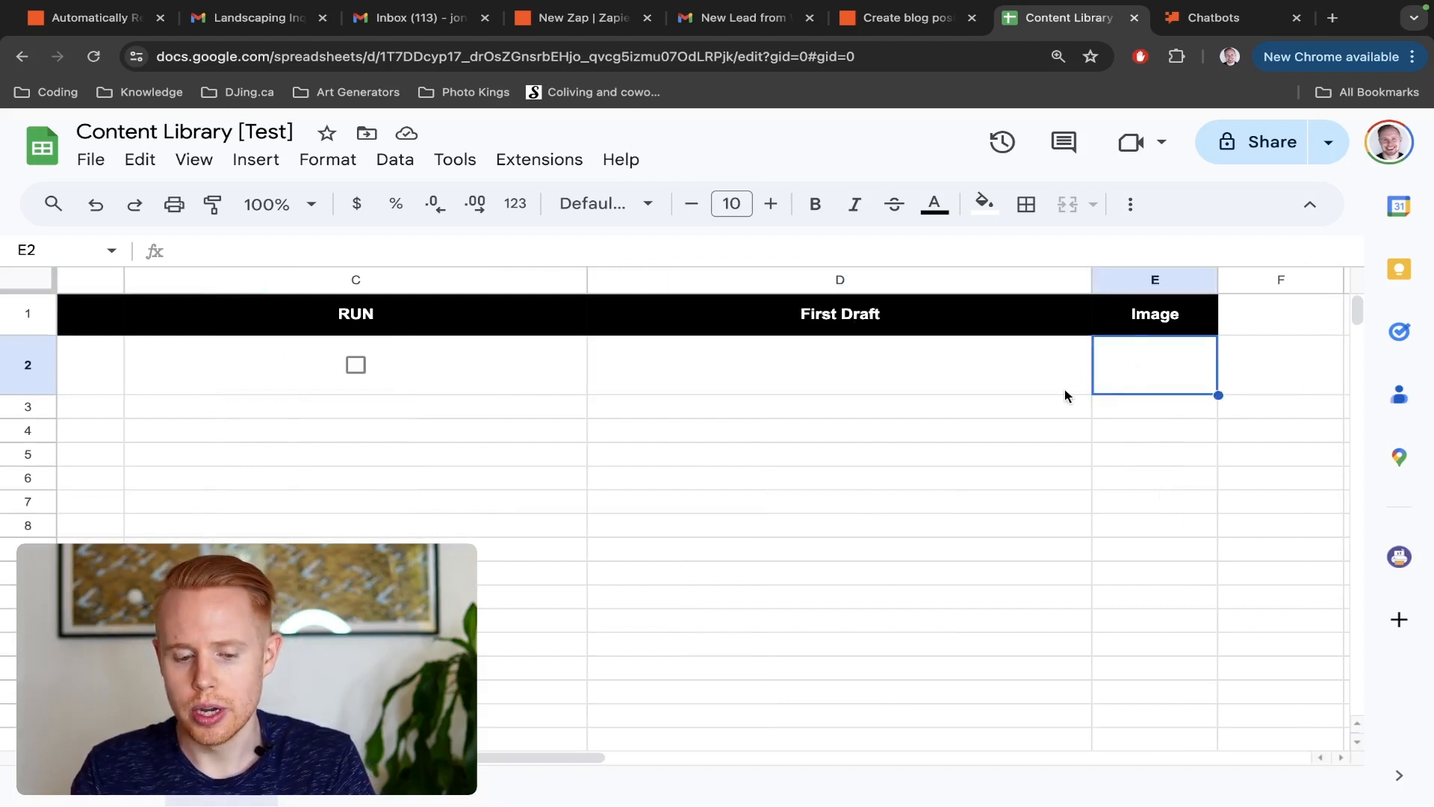
scroll(1065, 389, left, 5)
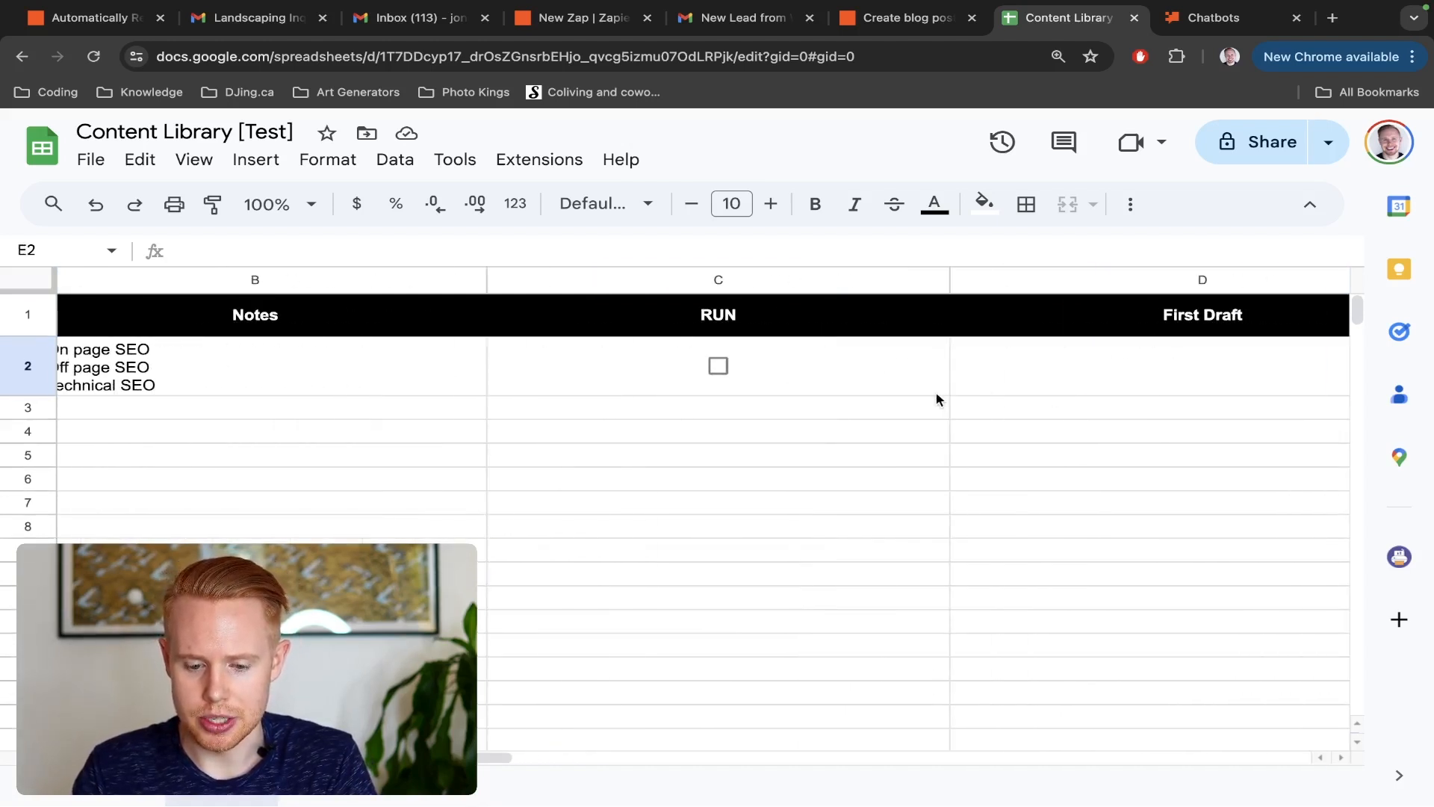
click(717, 365)
scroll(719, 374, left, 5)
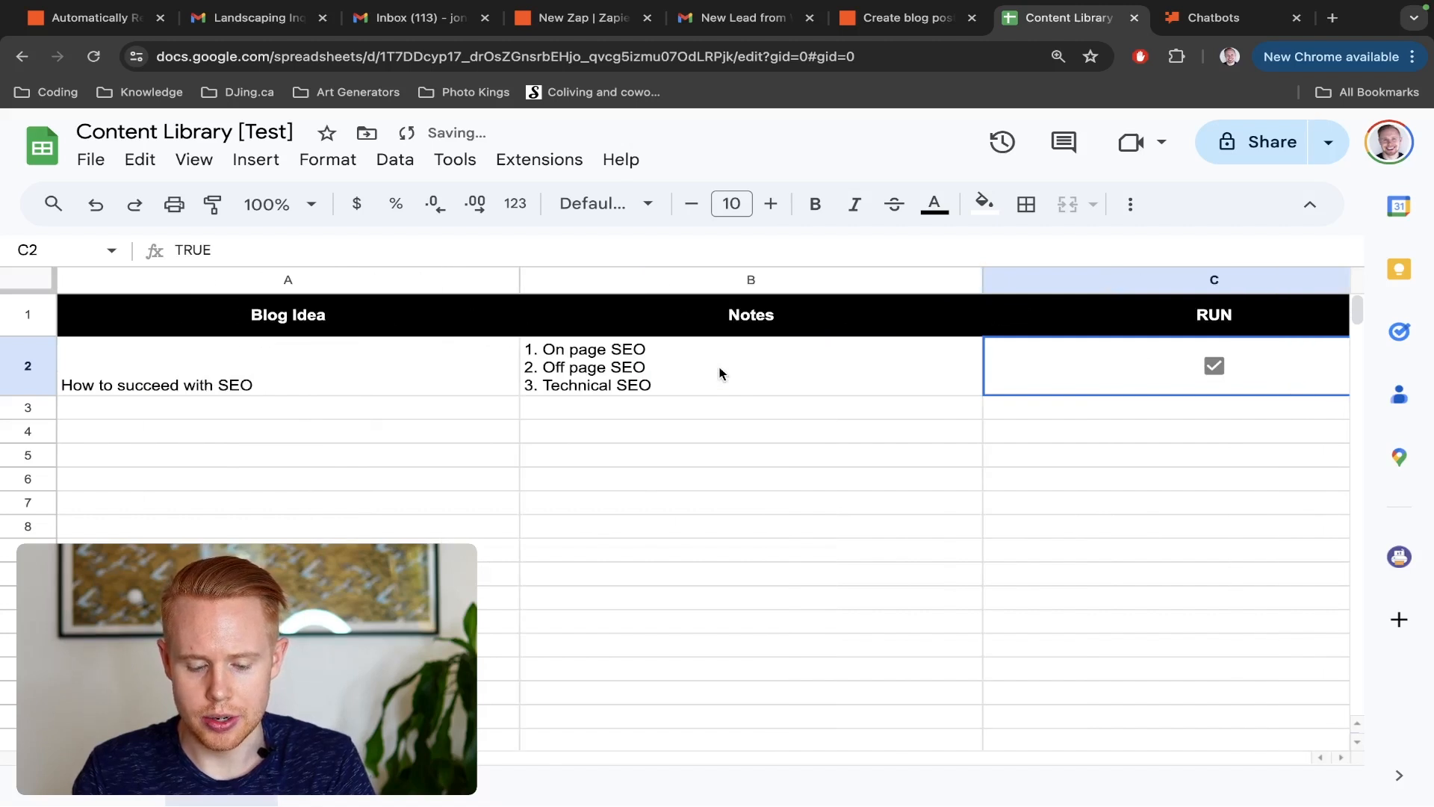
Check the First Draft and Image cells of the SEO row, and select its Notes cell to review the outline
scroll(720, 373, right, 10)
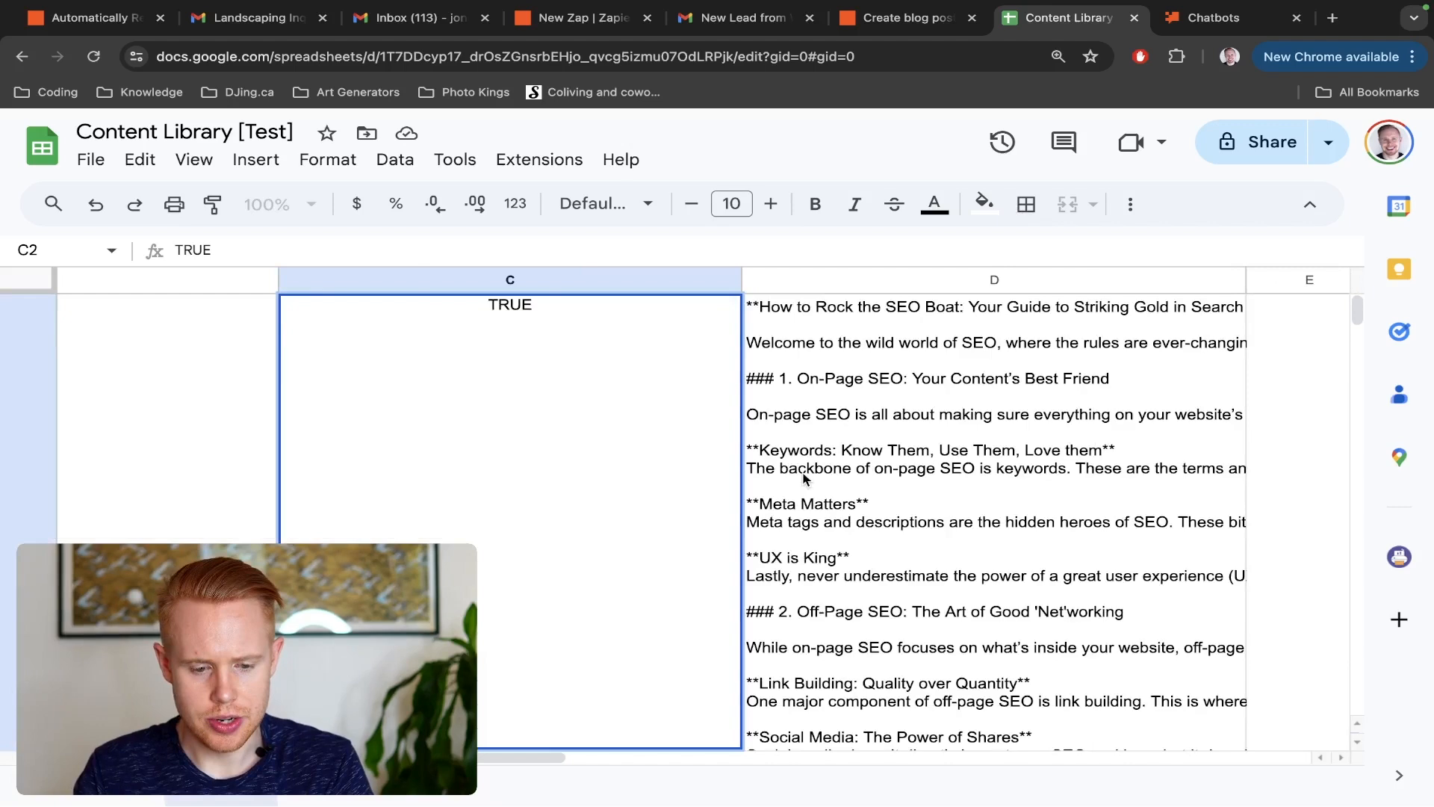
scroll(804, 476, left, 9)
scroll(804, 476, up, 1)
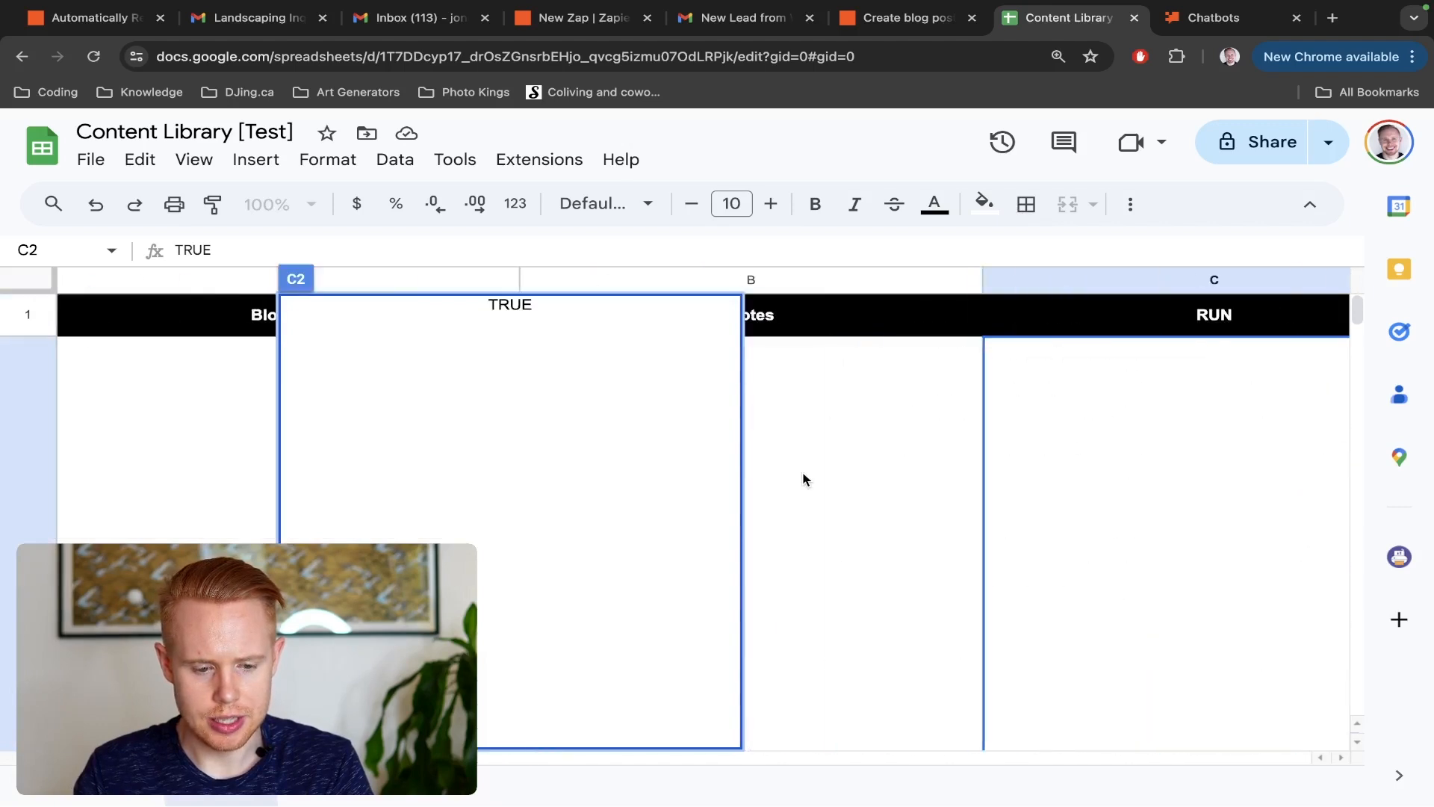
click(806, 462)
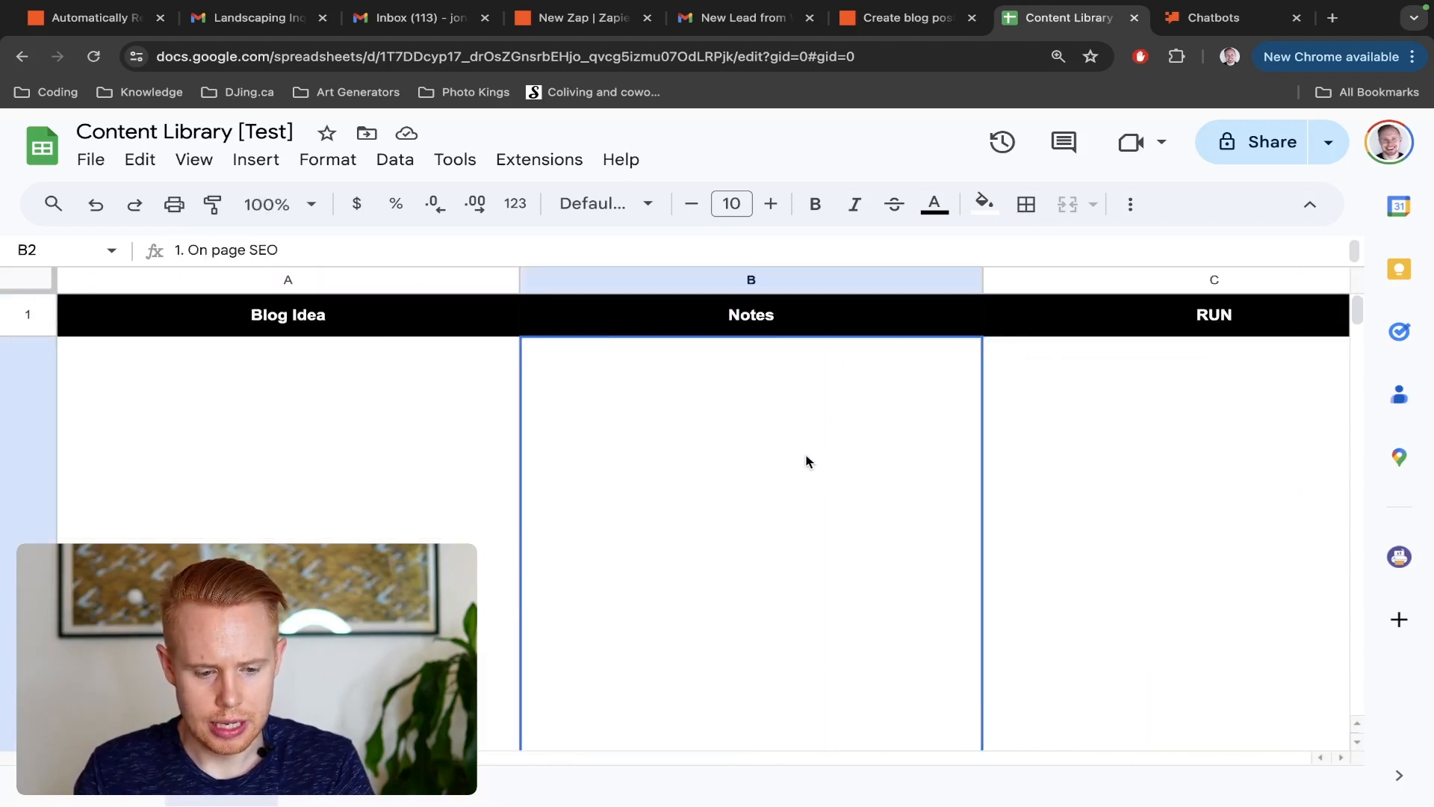
scroll(805, 462, down, 5)
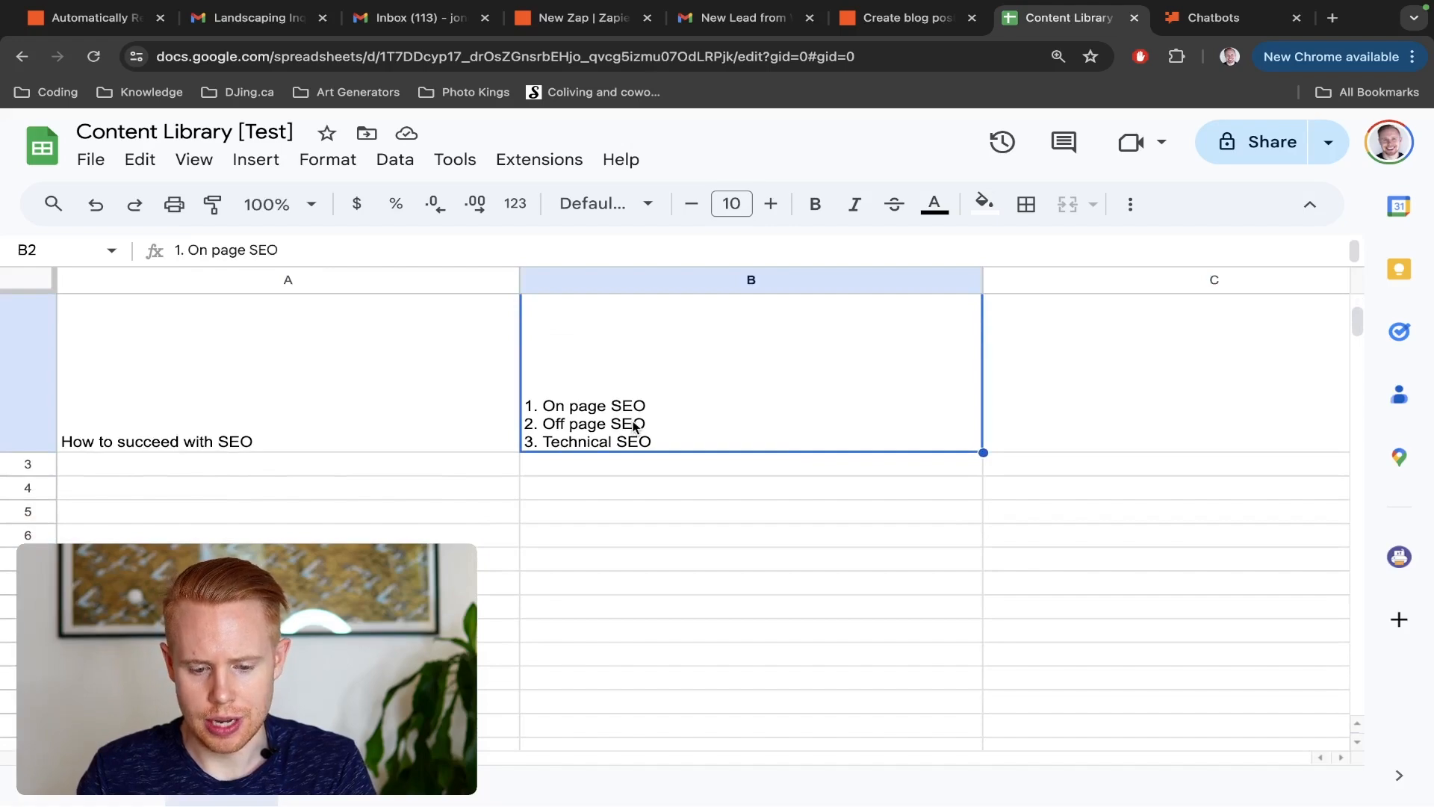
Open the SEO row's First Draft cell to read the generated blog post, and exit it without editing
scroll(633, 426, right, 3)
scroll(631, 422, up, 3)
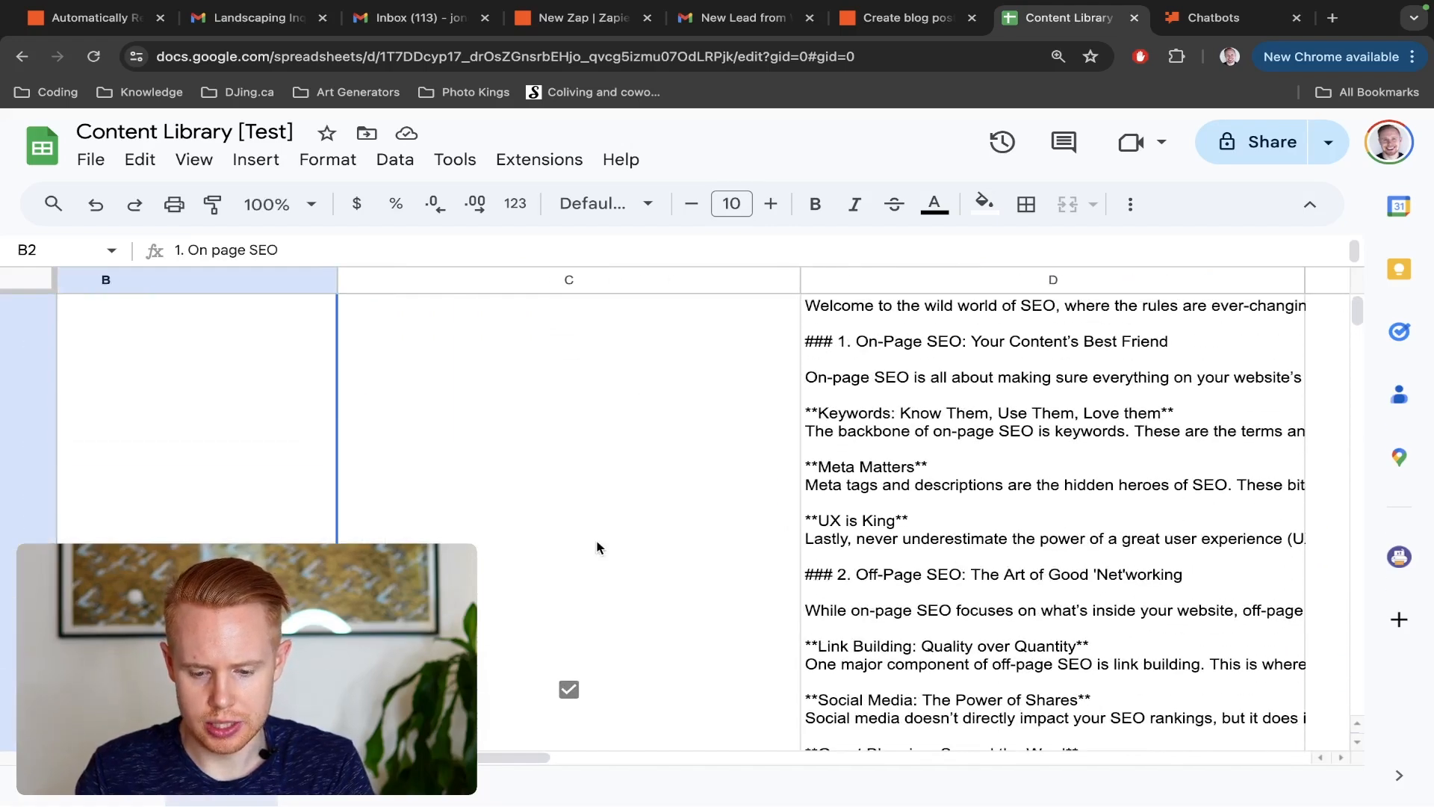
scroll(597, 548, up, 2)
triple_click(954, 560)
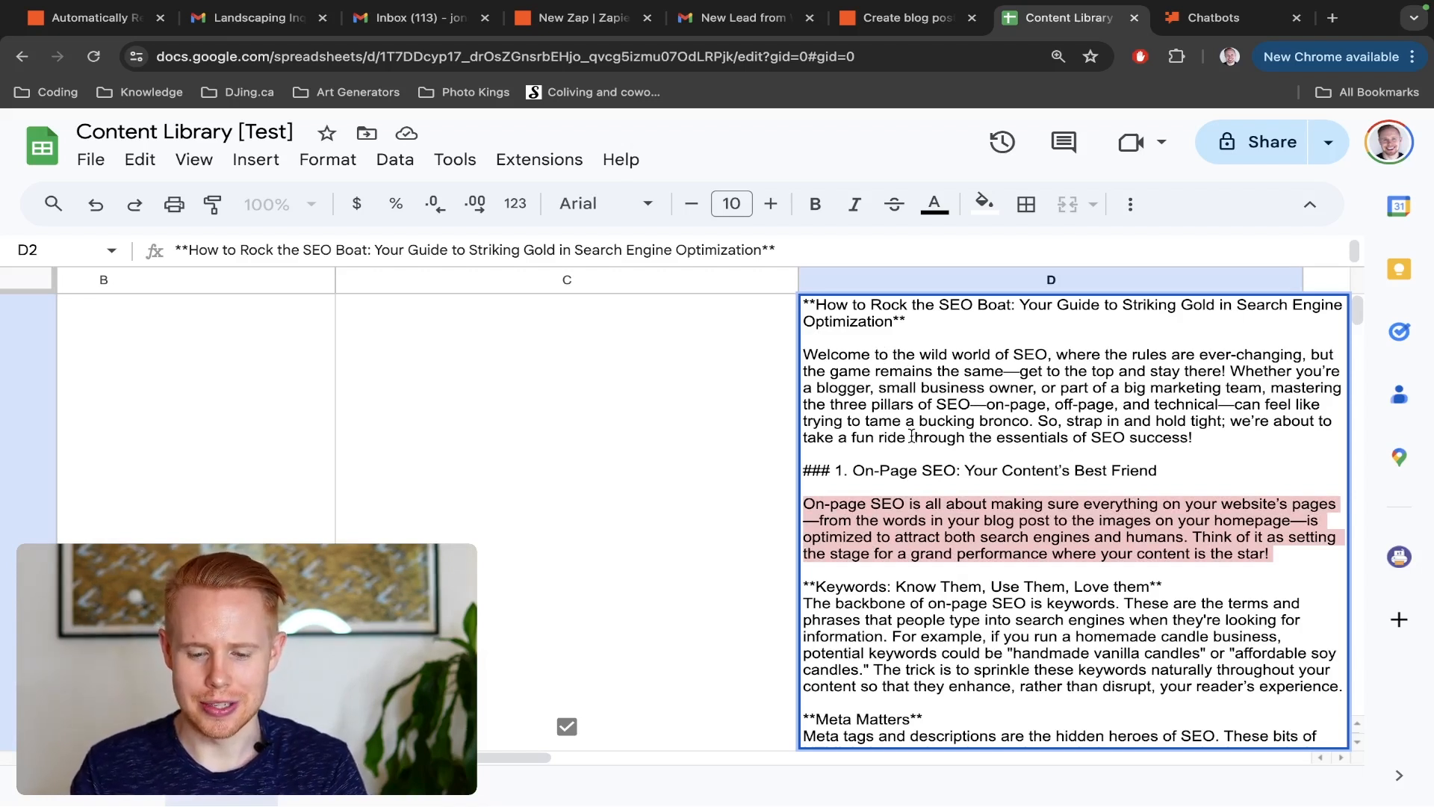
key(Escape)
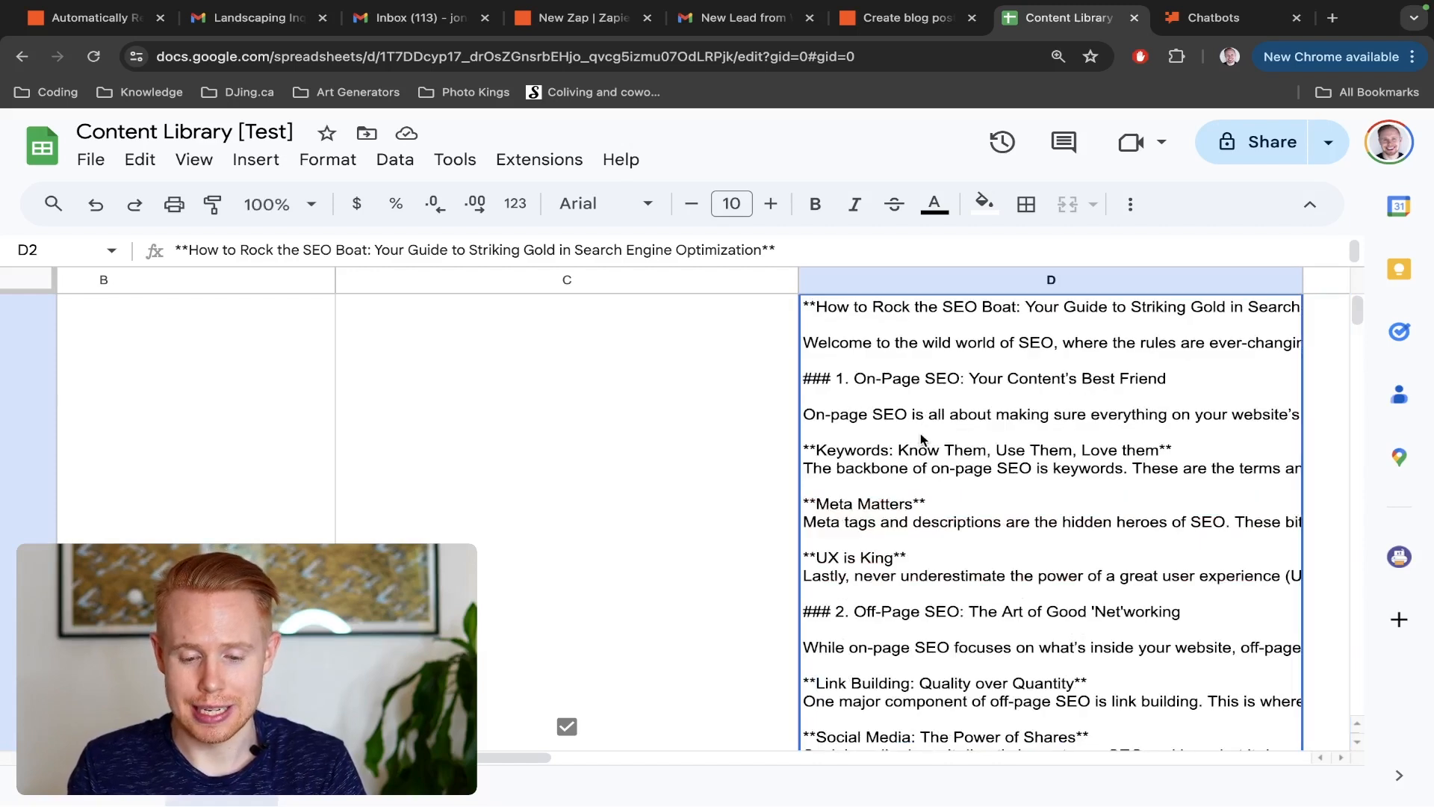
Compare the row's blog idea and notes with the generated draft, reading through to the row's Image link
scroll(874, 479, left, 9)
scroll(876, 480, down, 3)
scroll(871, 479, down, 4)
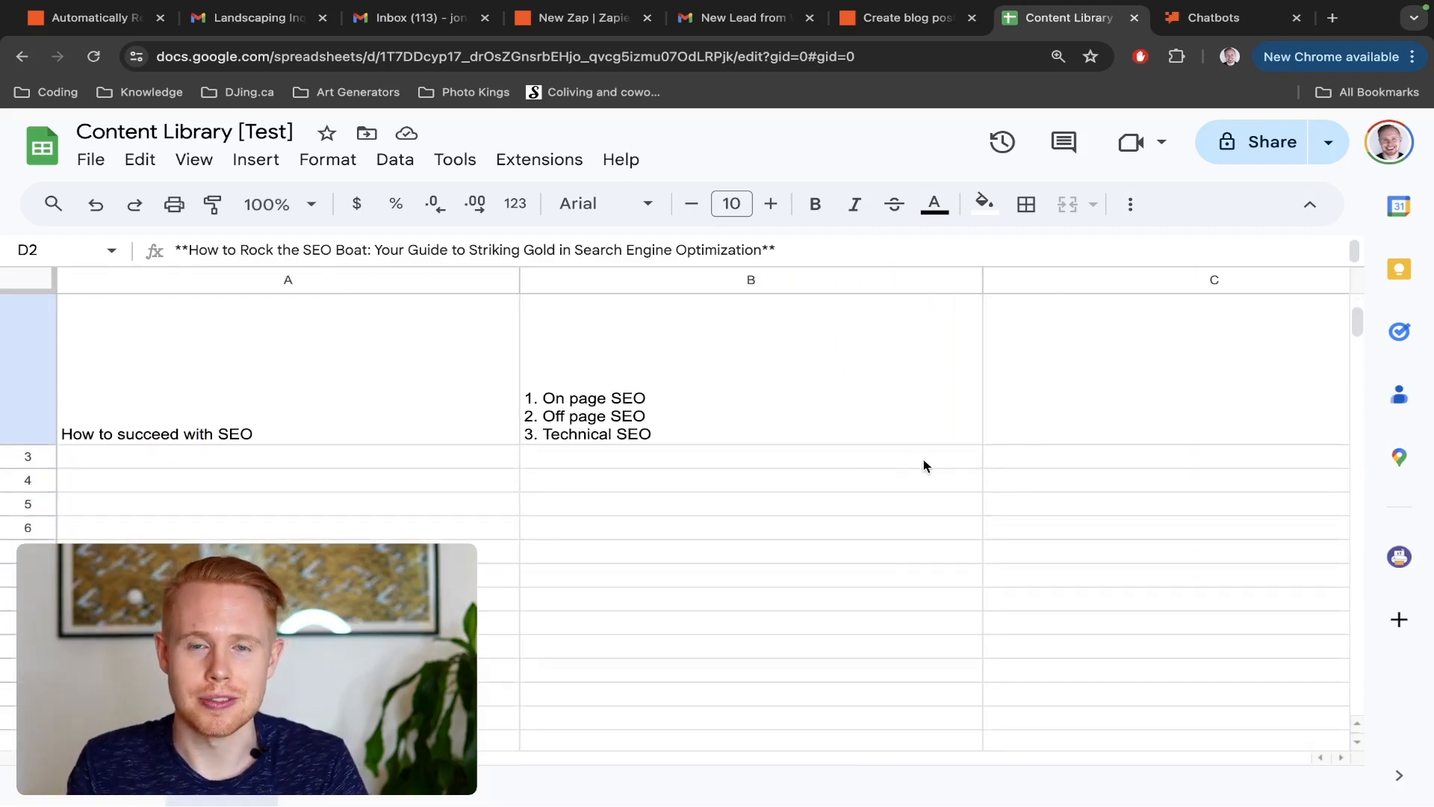
scroll(921, 463, up, 6)
scroll(923, 465, right, 3)
scroll(926, 463, right, 5)
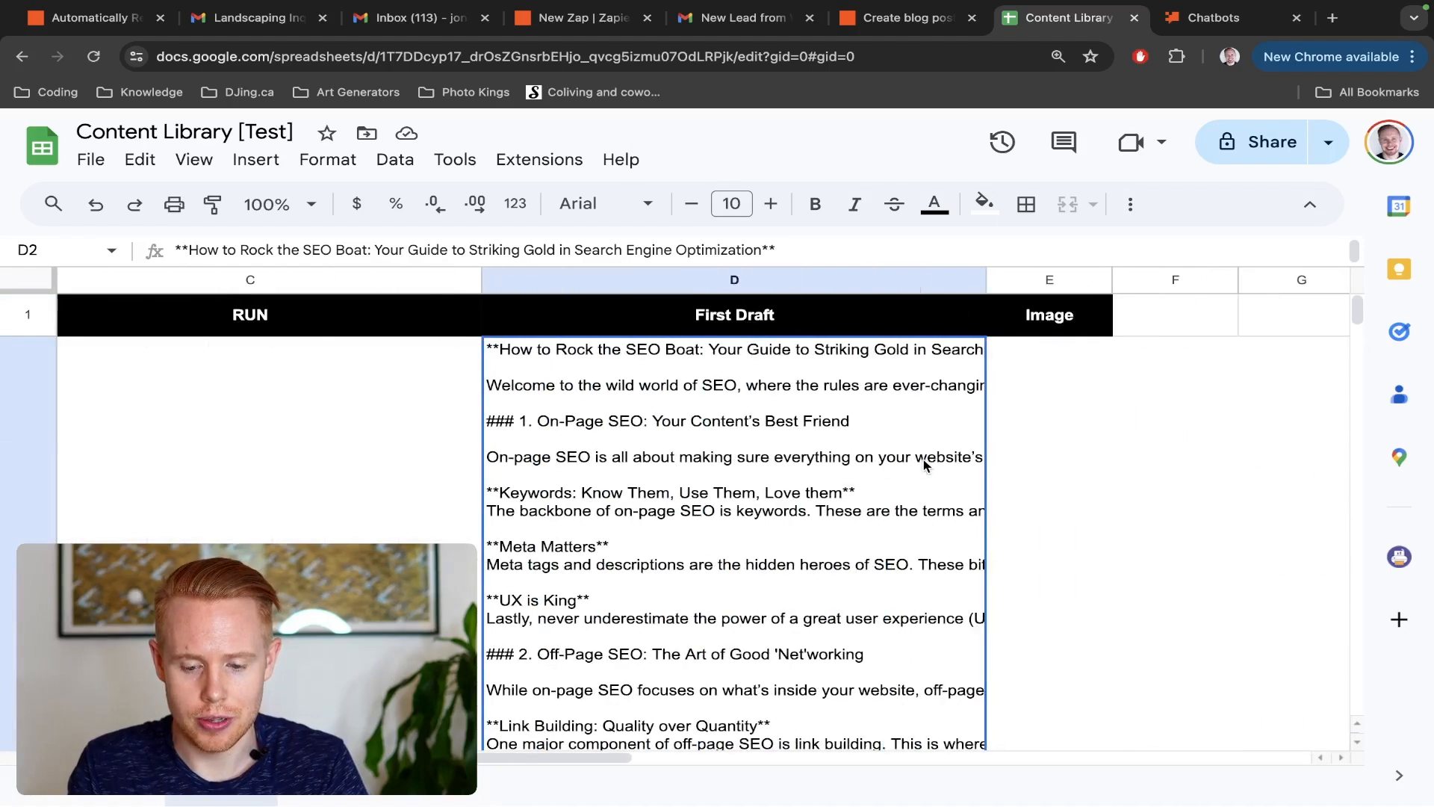
scroll(1034, 595, down, 8)
scroll(1037, 595, up, 3)
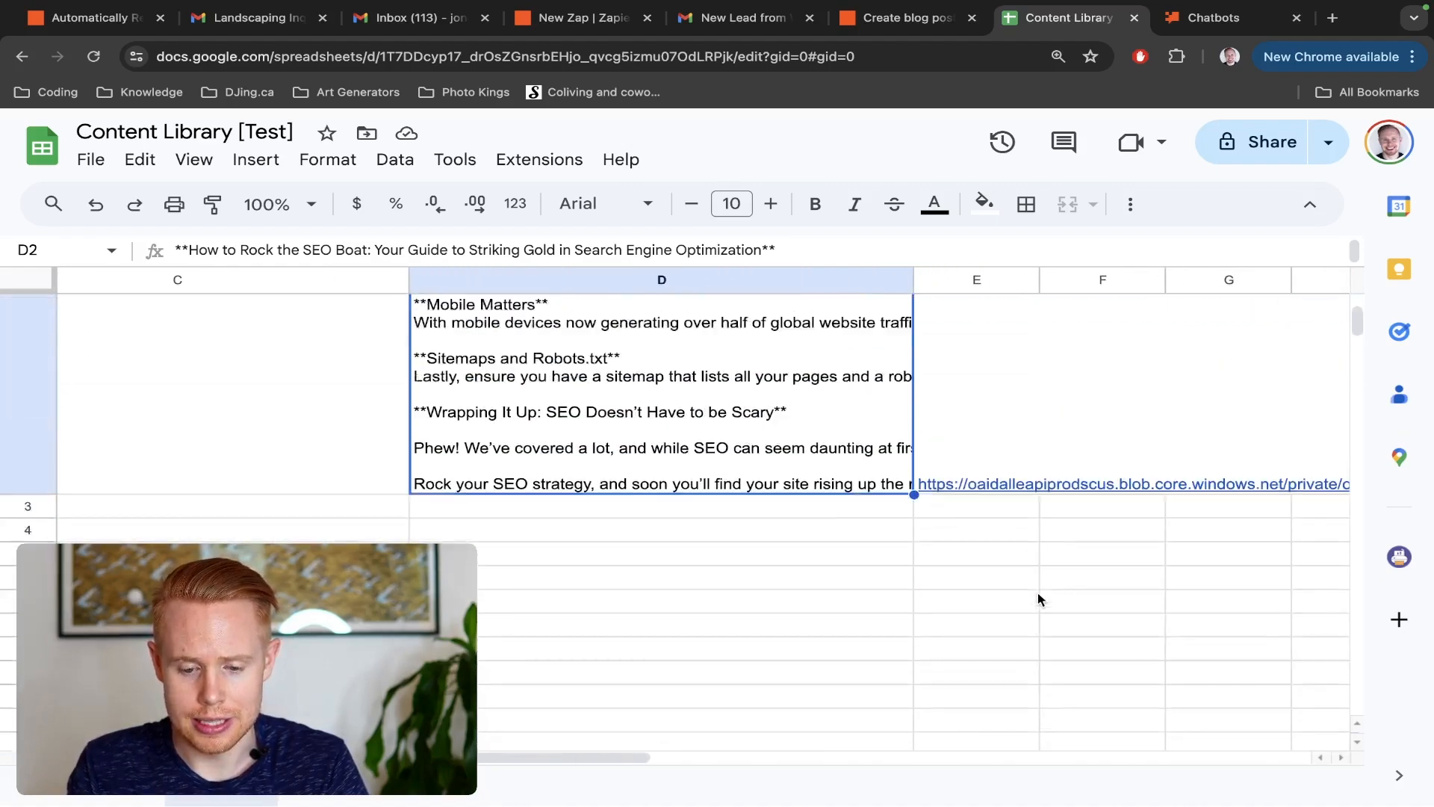
Open the link in the SEO row's Image cell to view the generated cover image
click(980, 494)
click(819, 549)
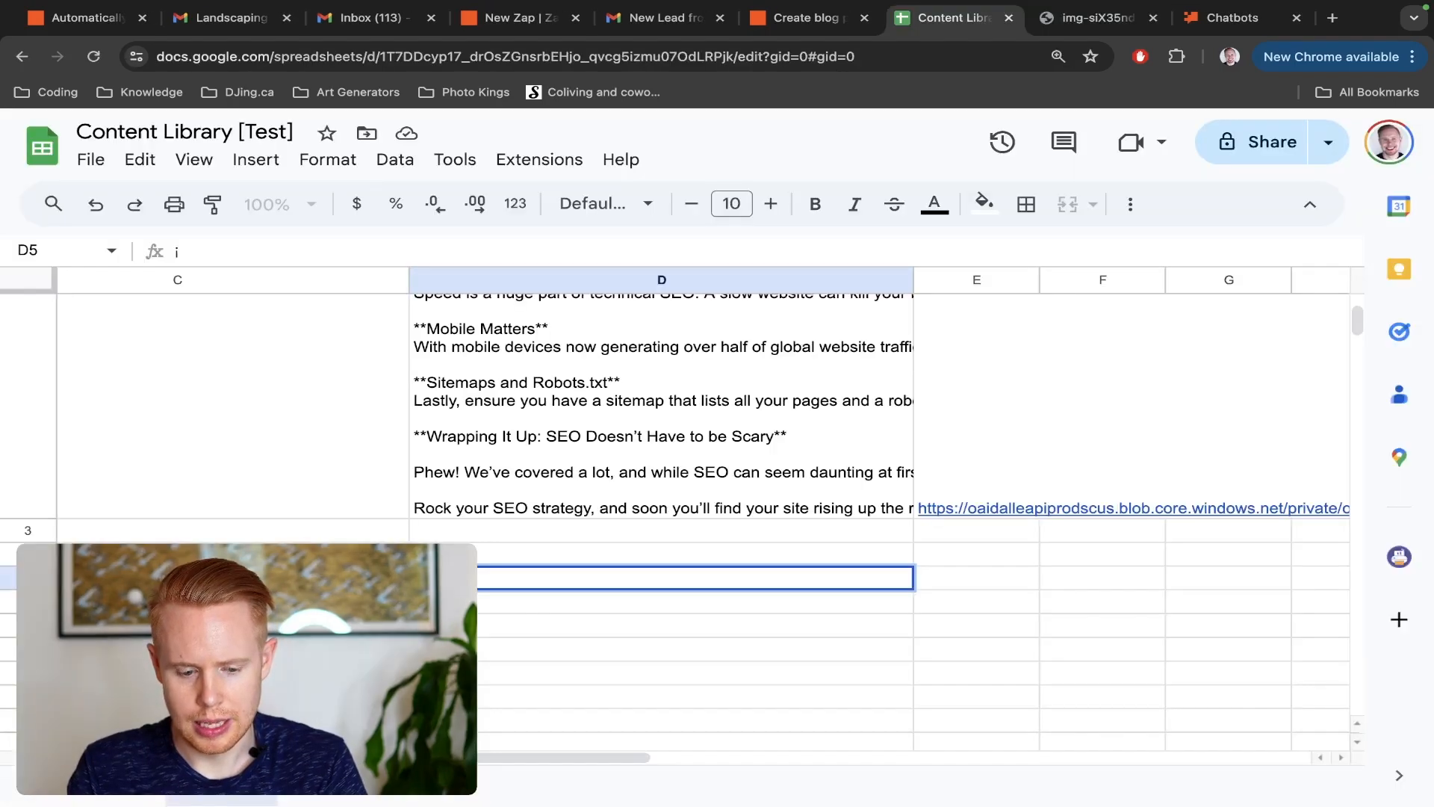
key(Escape)
click(1020, 461)
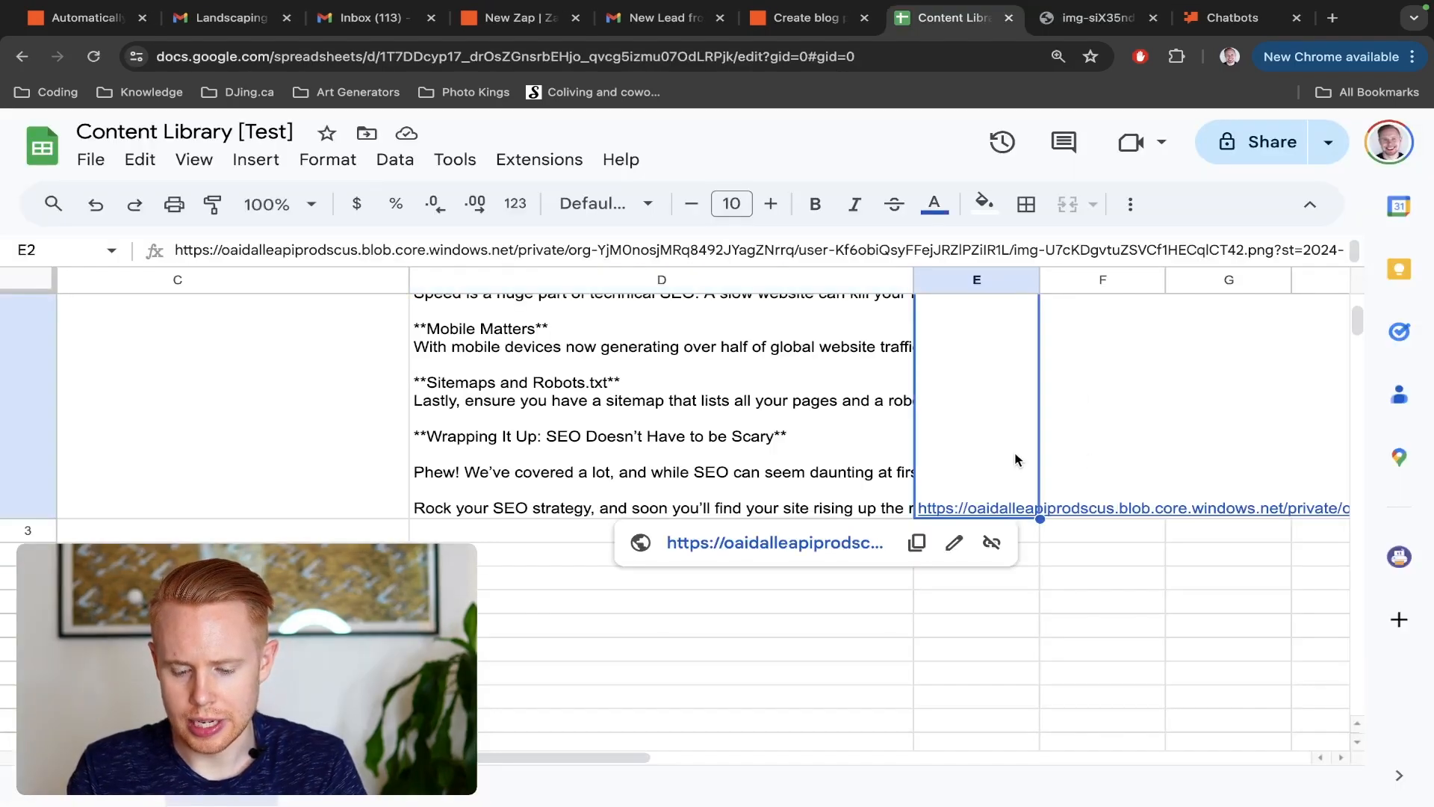
click(823, 535)
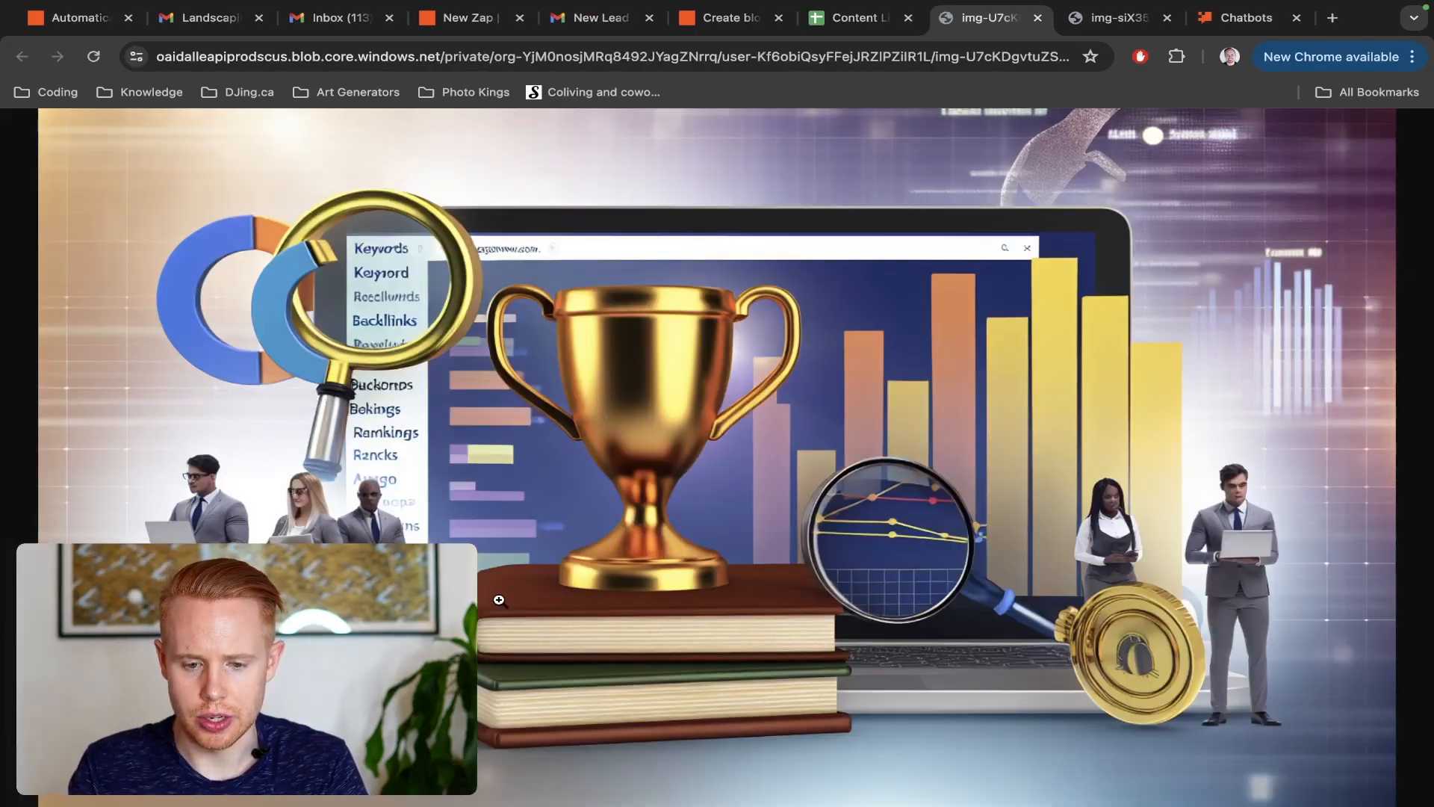
Return to the Create blog posts Zap and review the trigger step's spreadsheet, worksheet and trigger column
key(ctrl+shift+Tab)
key(ctrl+shift+Tab)
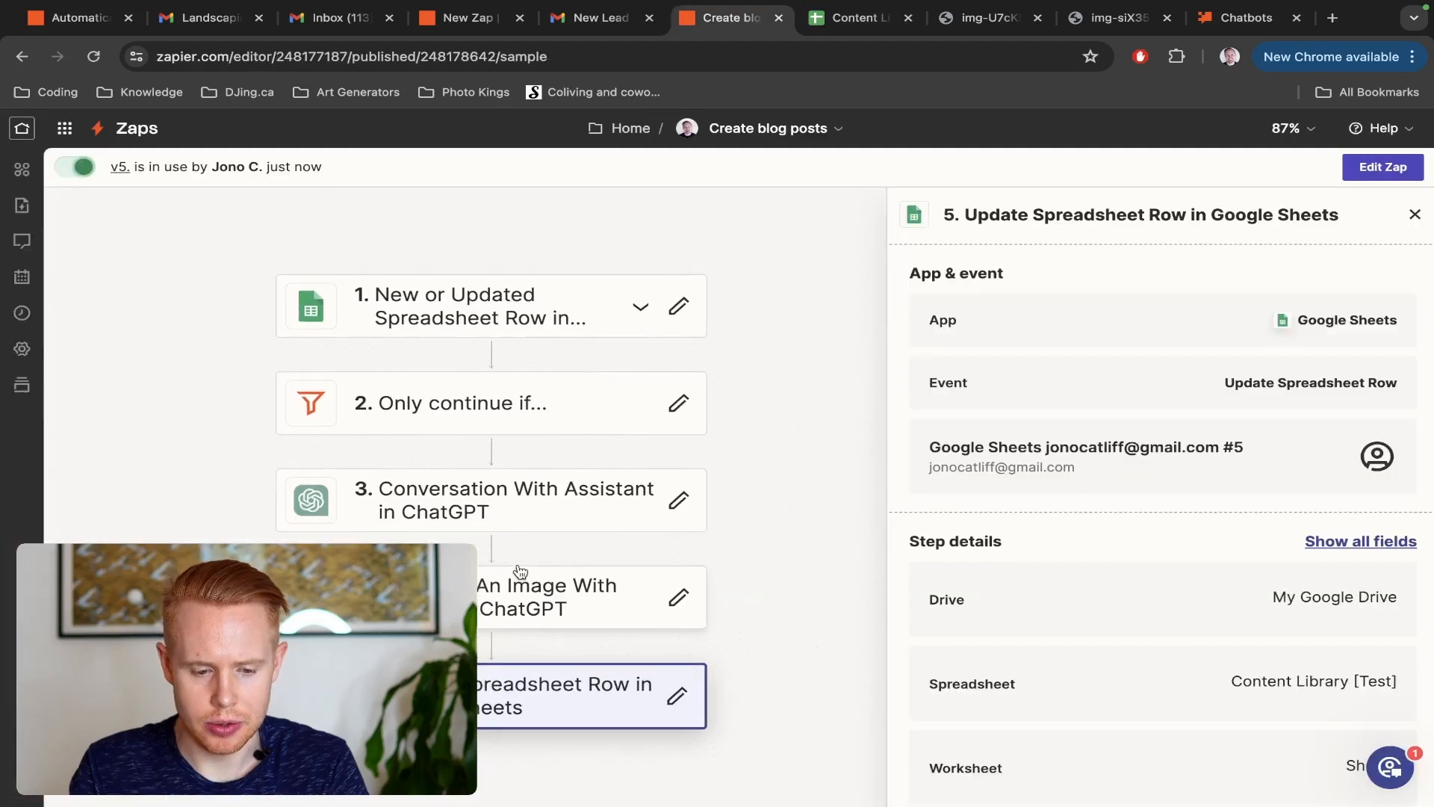
click(457, 320)
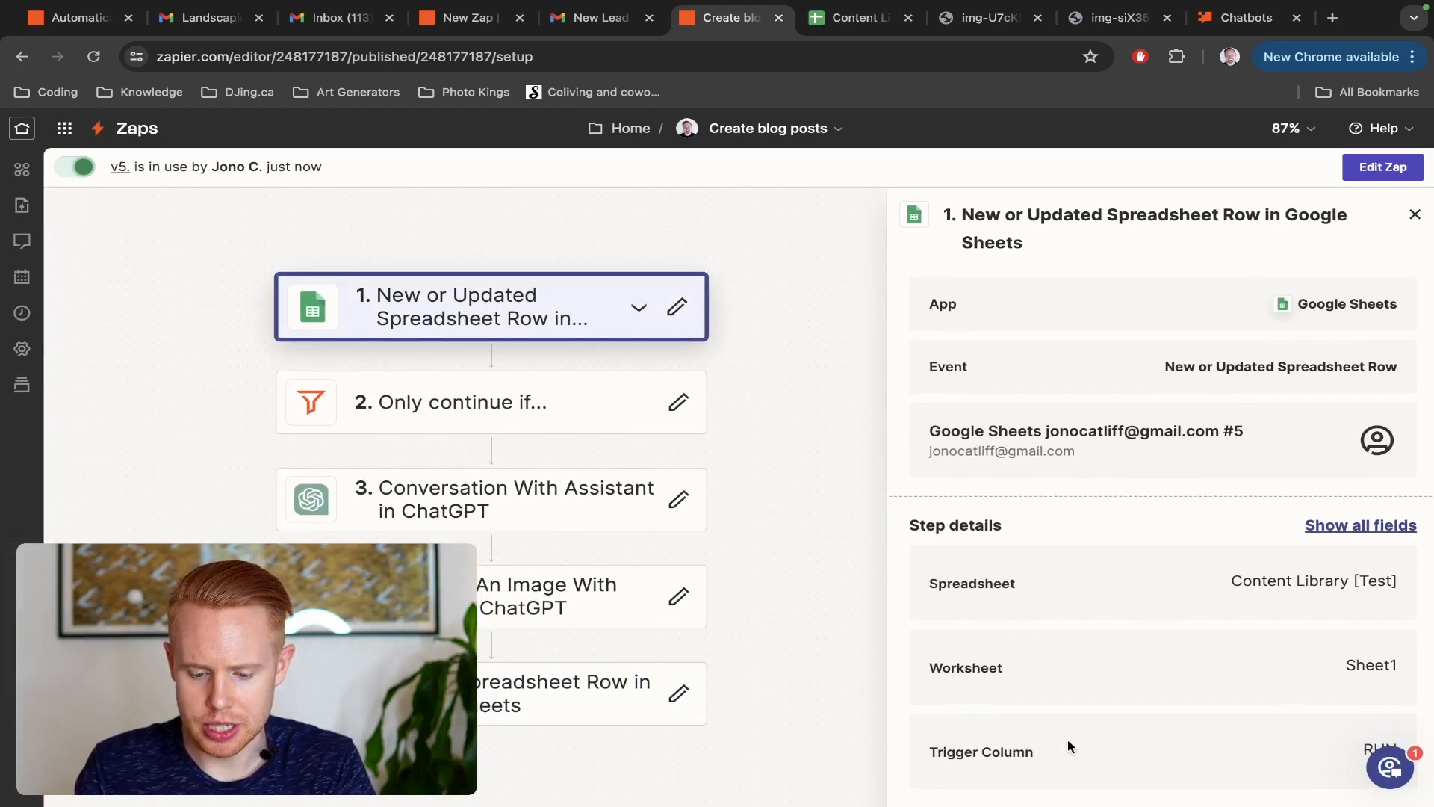
drag(1037, 760, 945, 735)
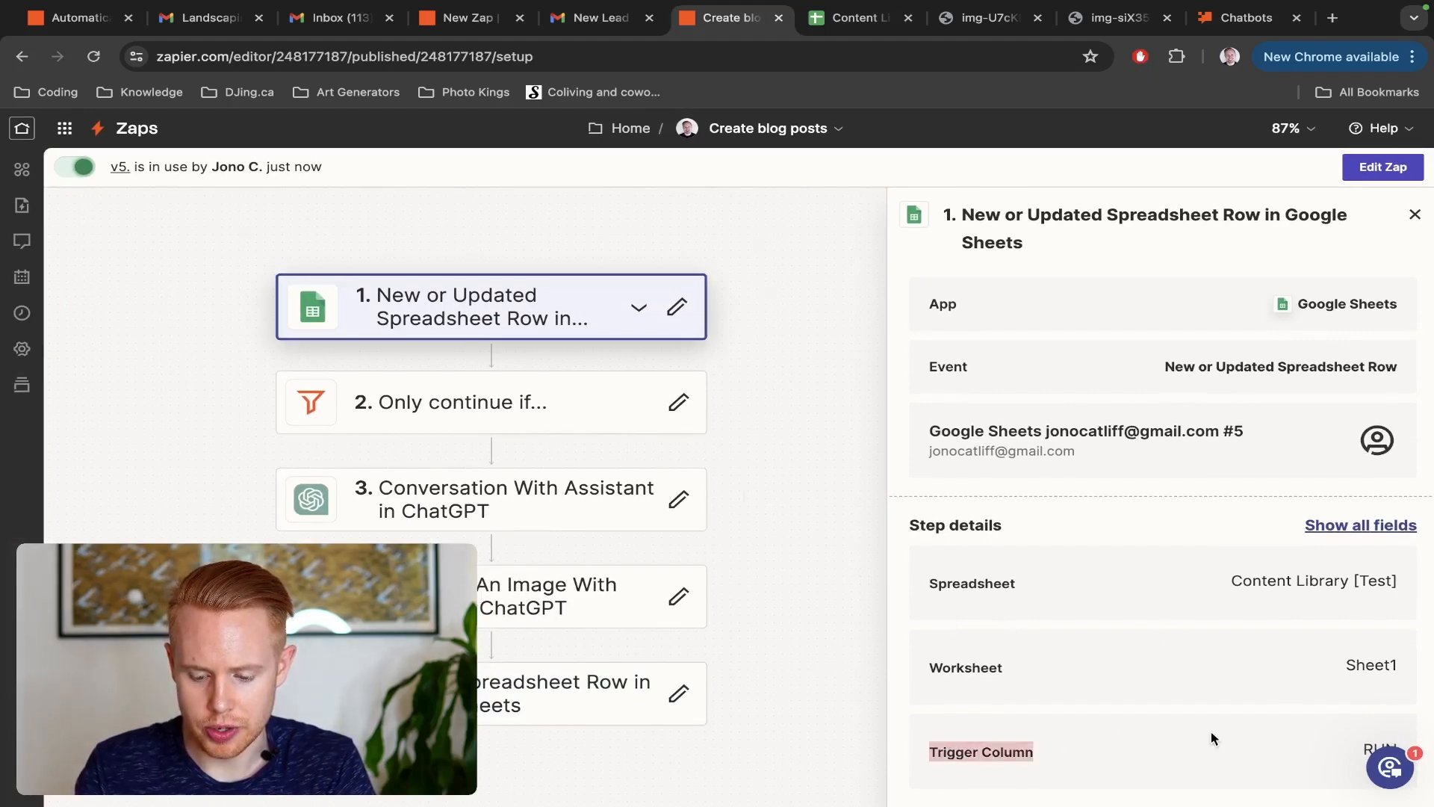
key(ctrl+plus)
scroll(1211, 732, down, 2)
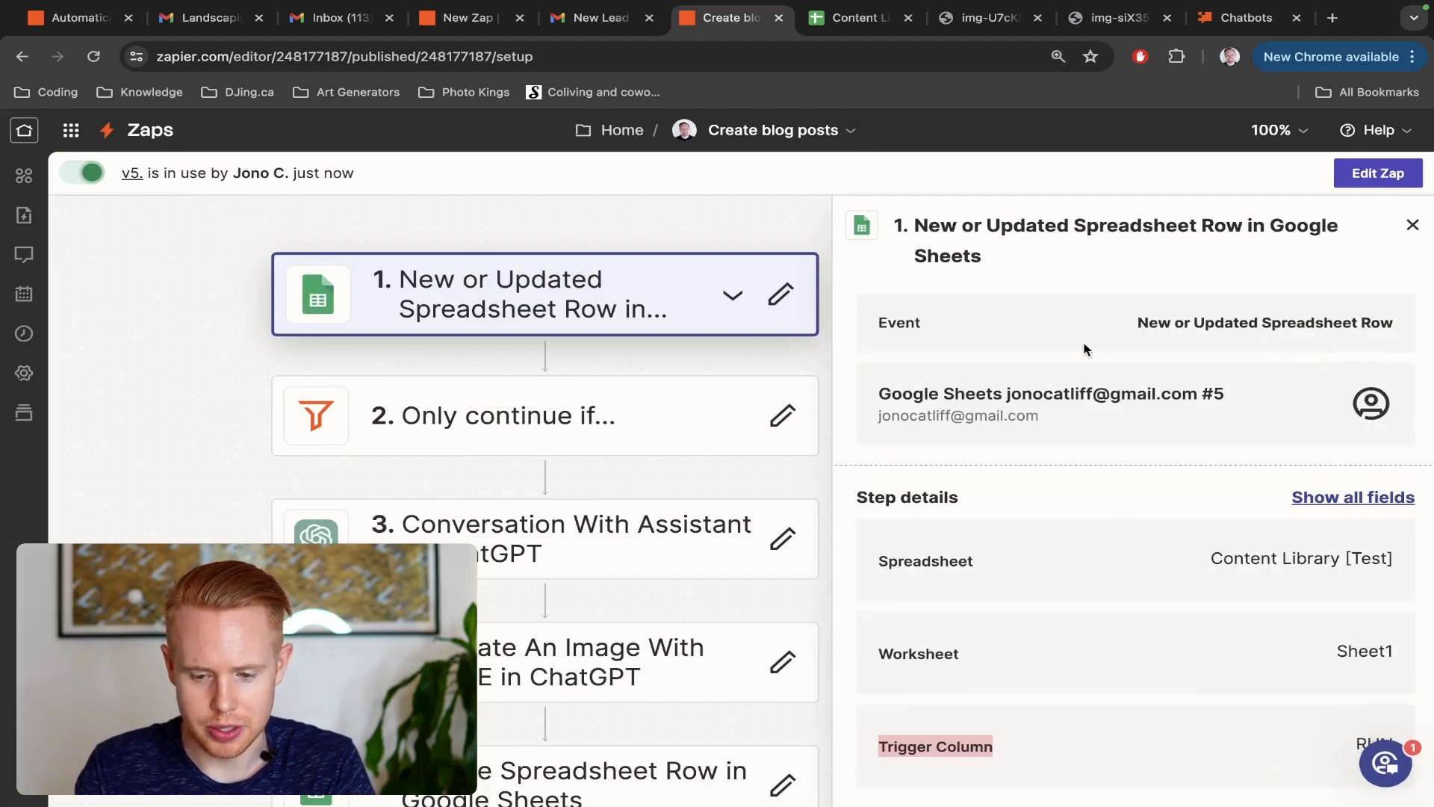
double_click(1329, 734)
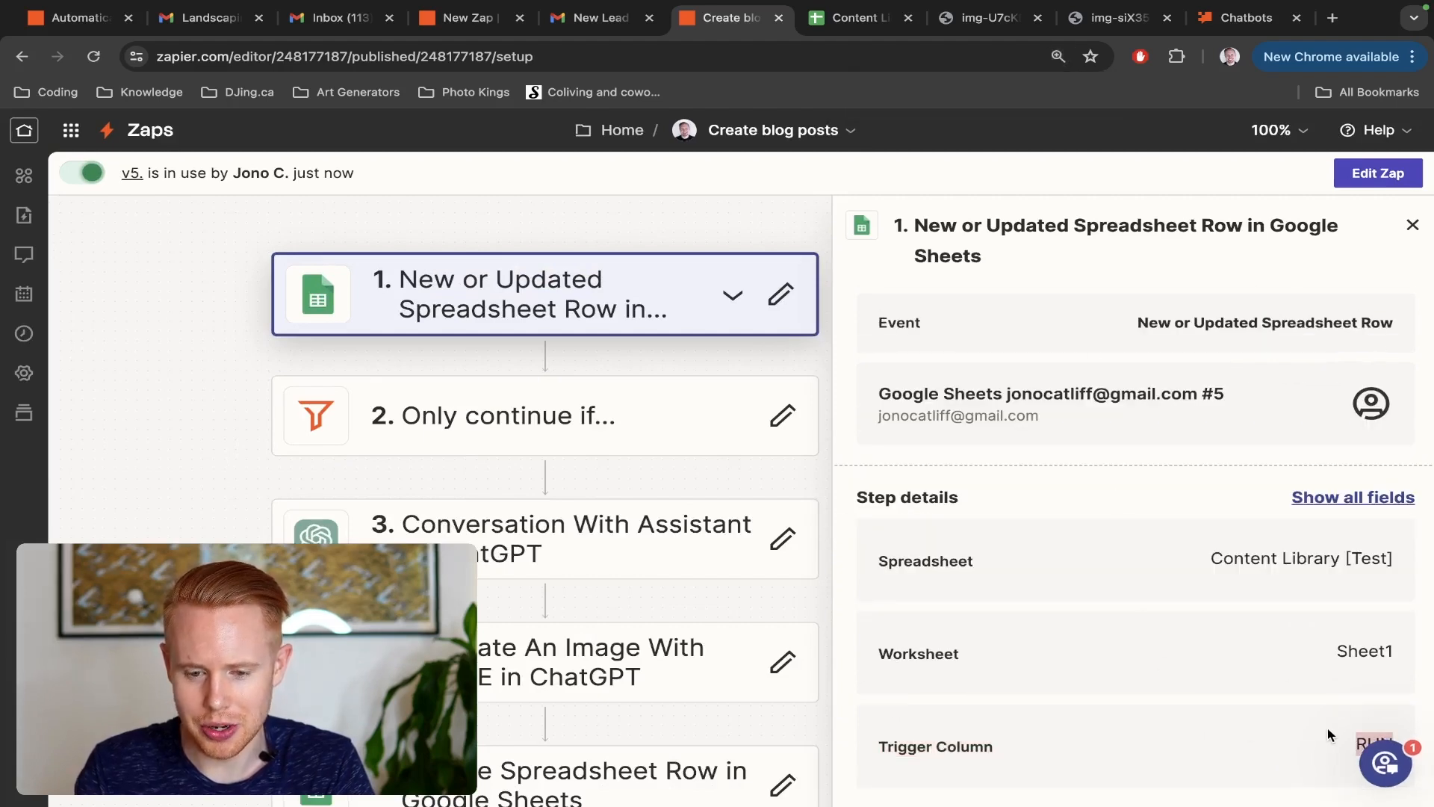
Switch to the Content Library [Test] sheet, select the RUN column, and look at its checkbox
key(ctrl+Tab)
scroll(860, 362, up, 5)
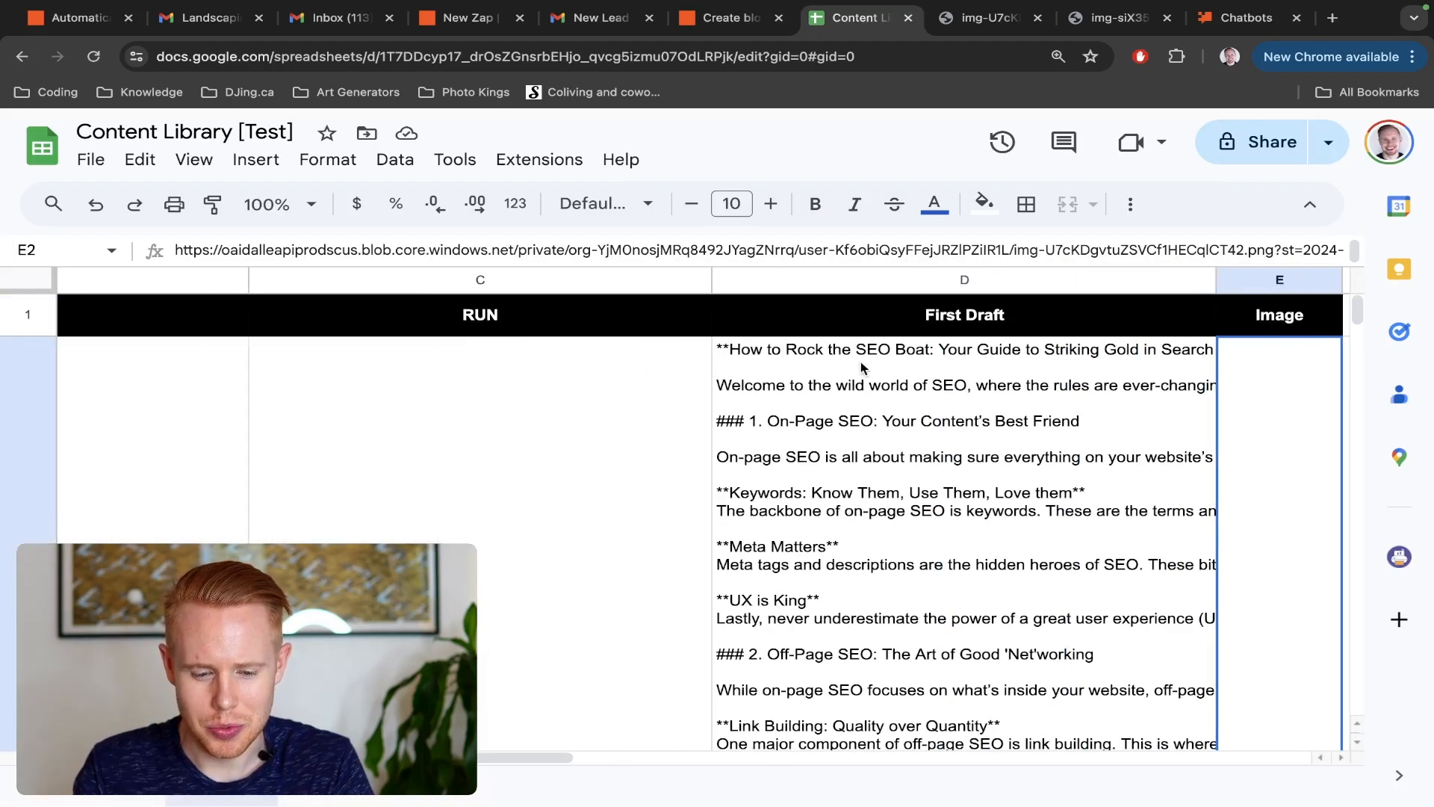
scroll(860, 362, left, 3)
click(807, 282)
scroll(794, 512, down, 5)
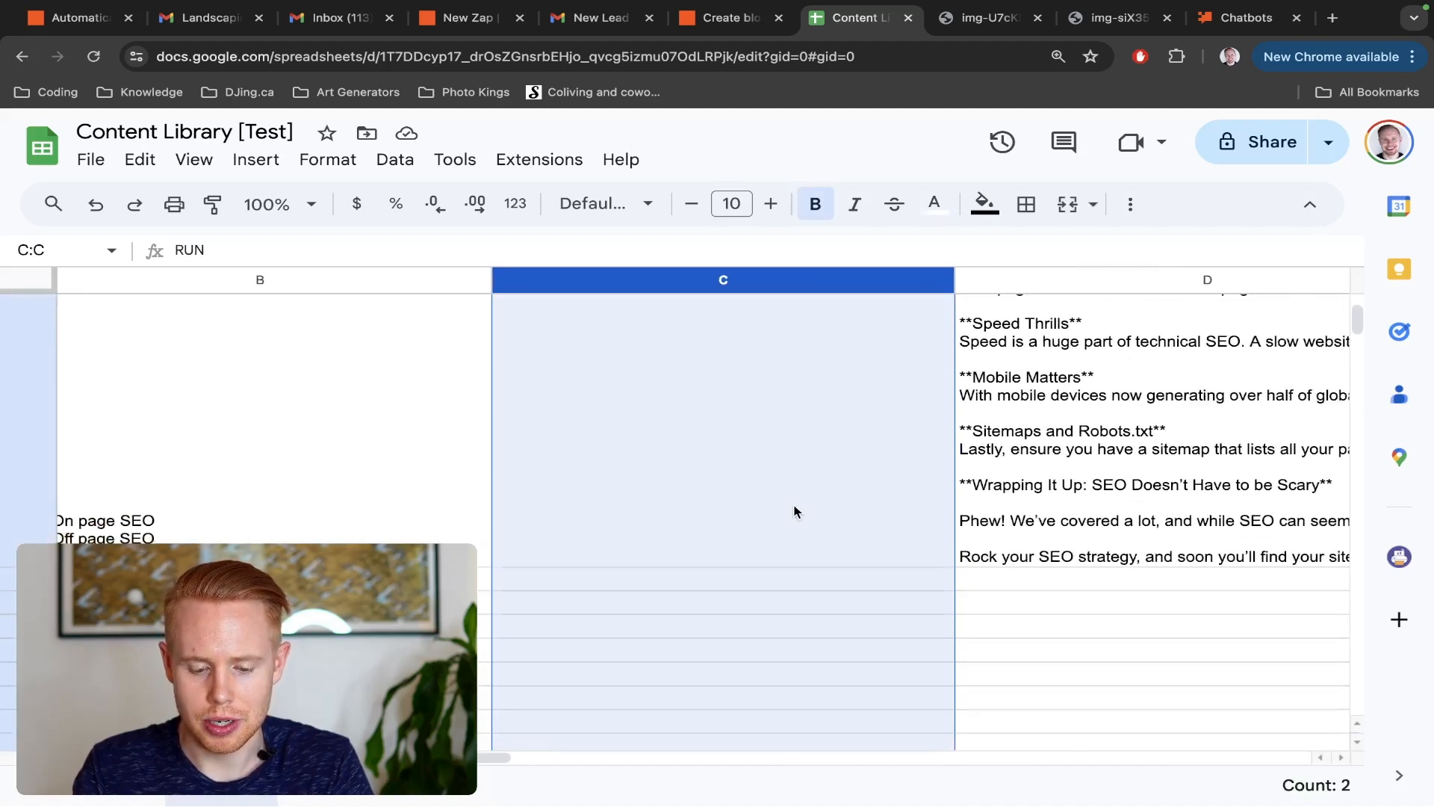
scroll(794, 511, up, 5)
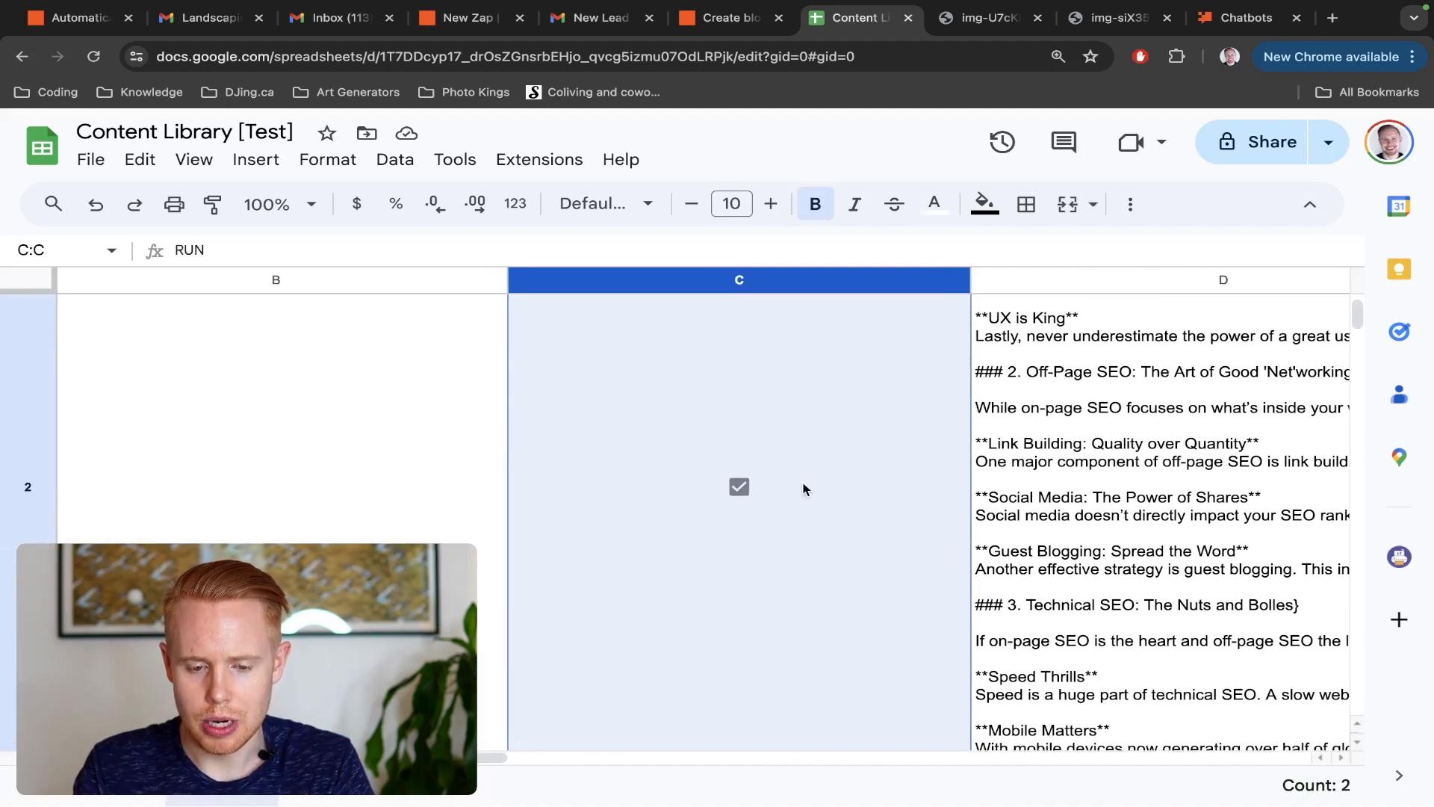
Back in the Zap, check the filter's RUN condition and read the message prompt of the Conversation With Assistant step
key(ctrl+shift+Tab)
click(656, 417)
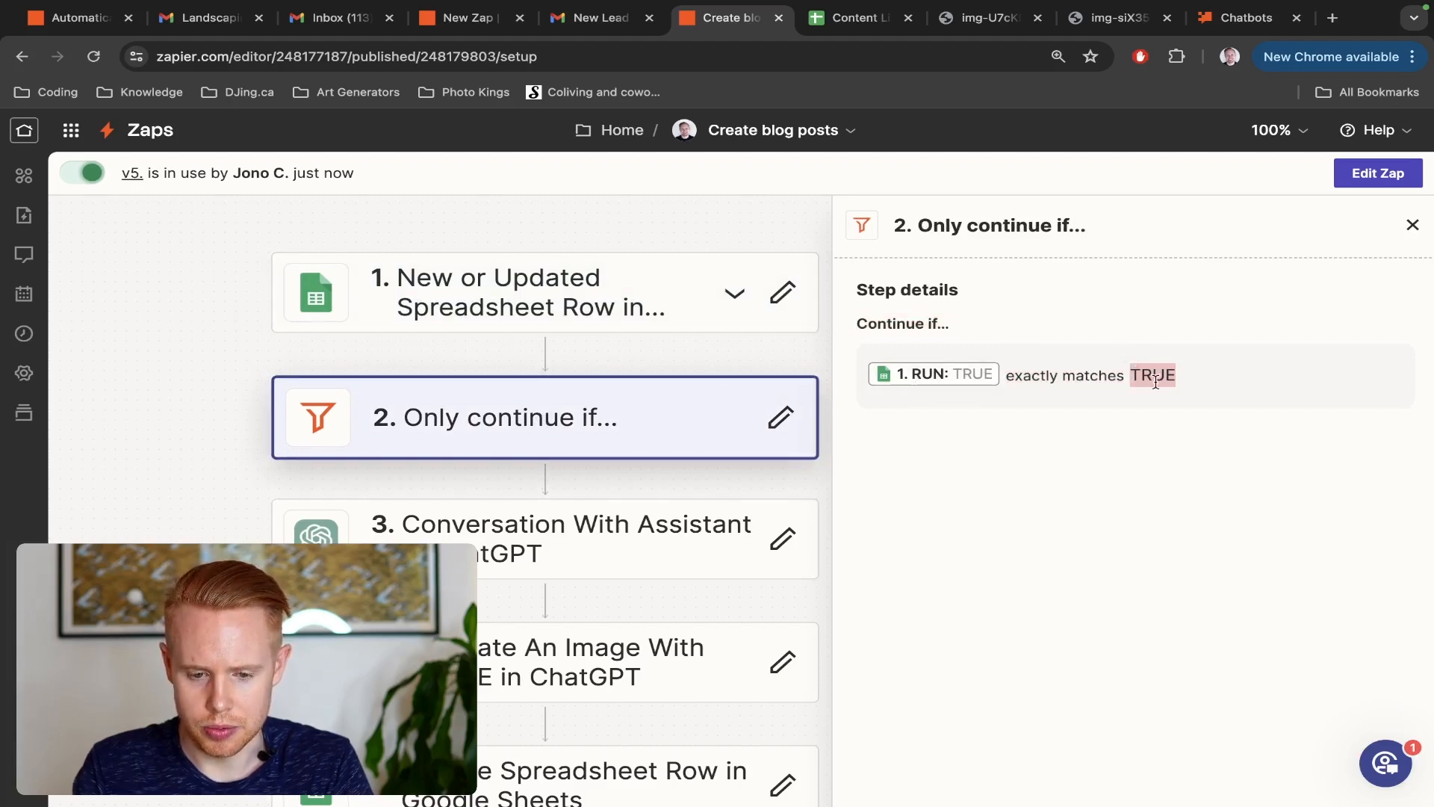
click(640, 523)
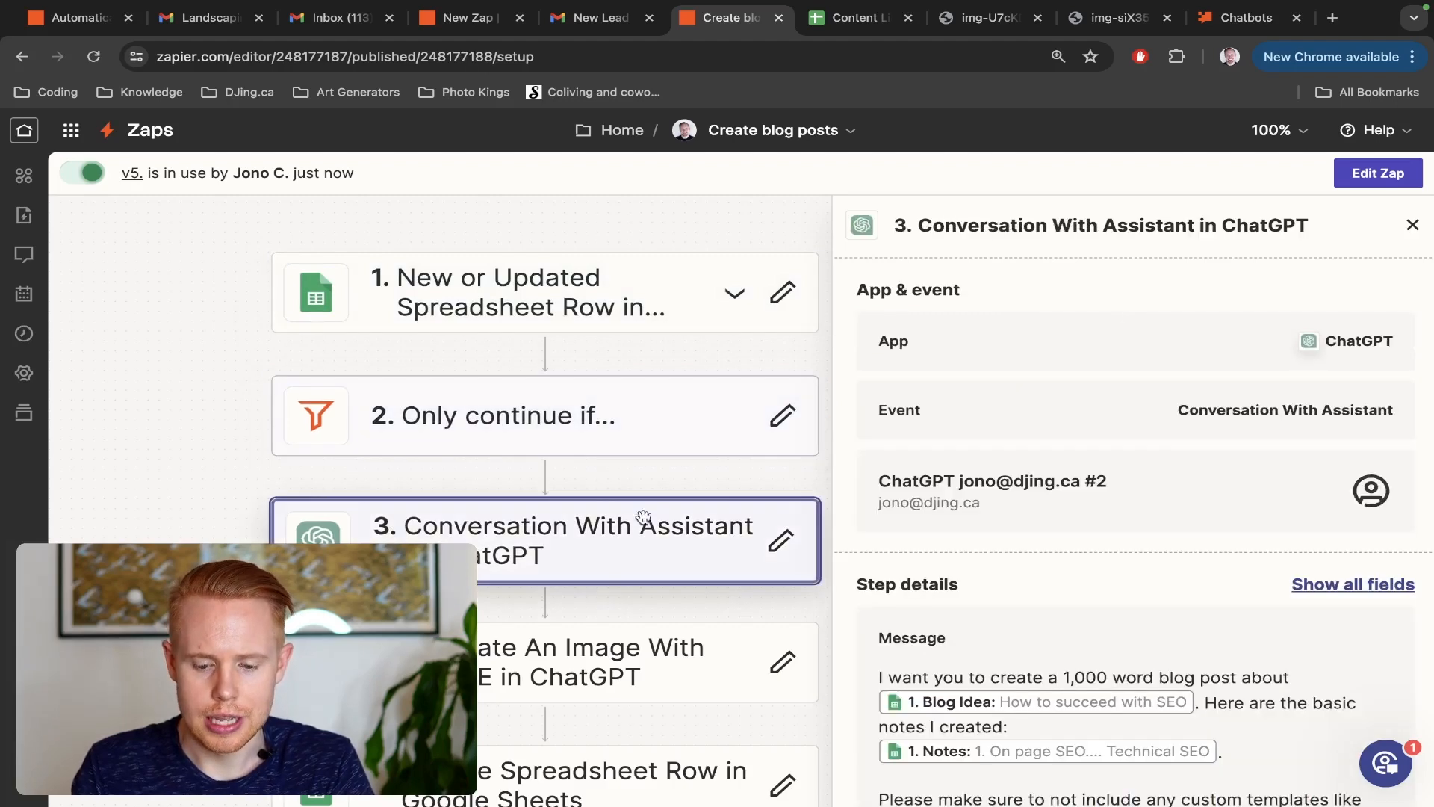
scroll(1115, 558, down, 2)
scroll(1115, 558, down, 5)
scroll(1114, 554, up, 2)
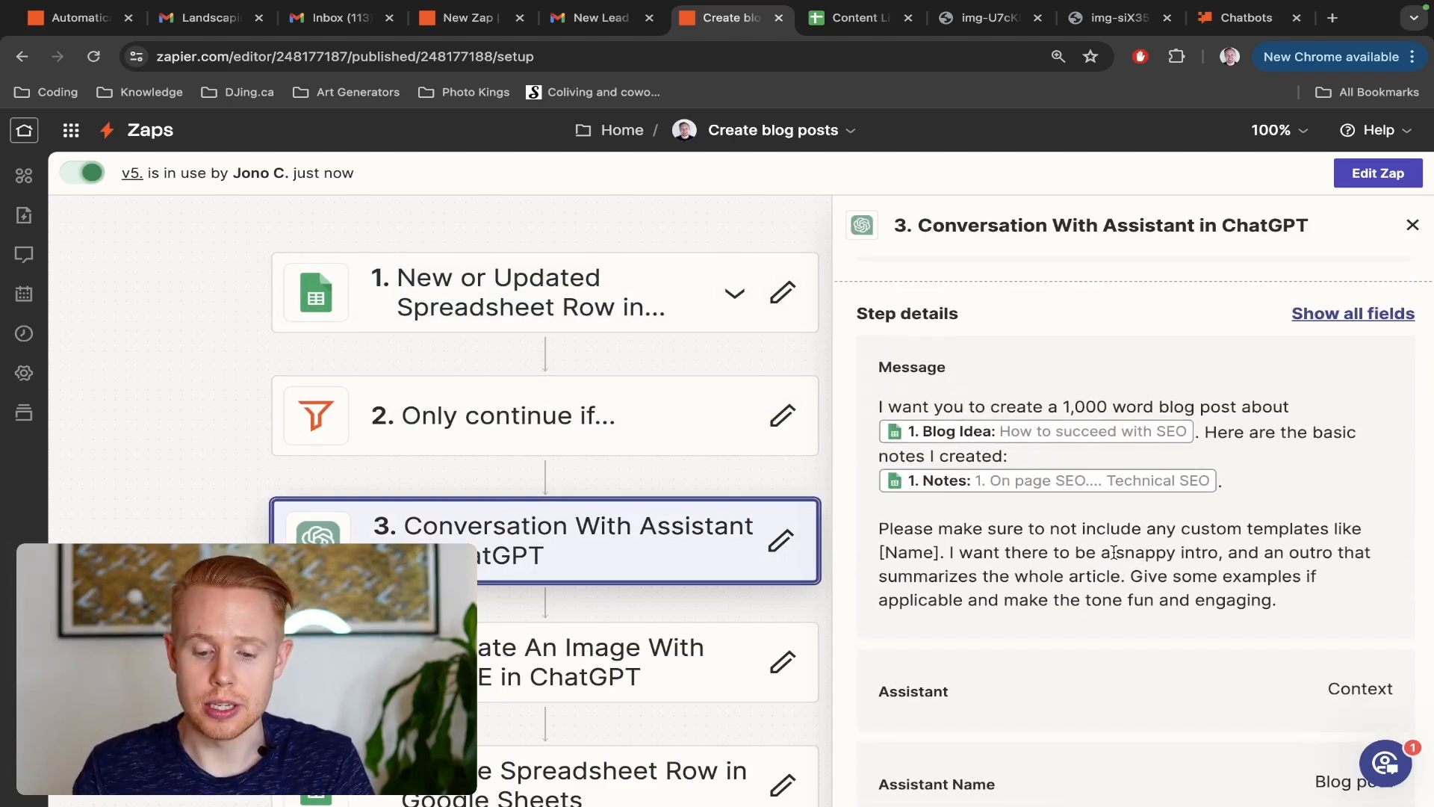
scroll(1113, 551, down, 1)
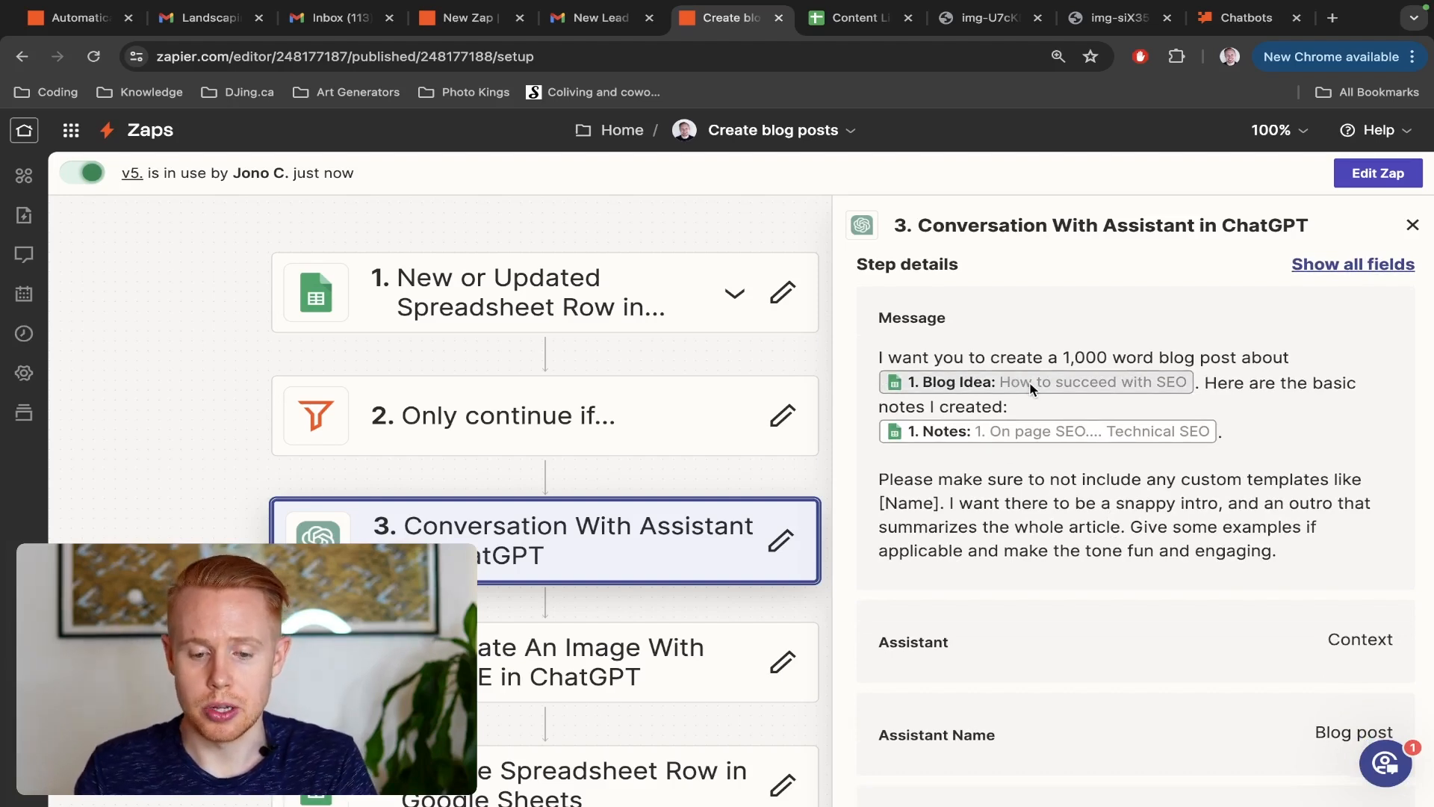
Switch to the Content Library [Test] sheet to check the Blog Idea and Notes columns used in the prompt, and return to the Zap
key(ctrl+Tab)
scroll(459, 504, left, 5)
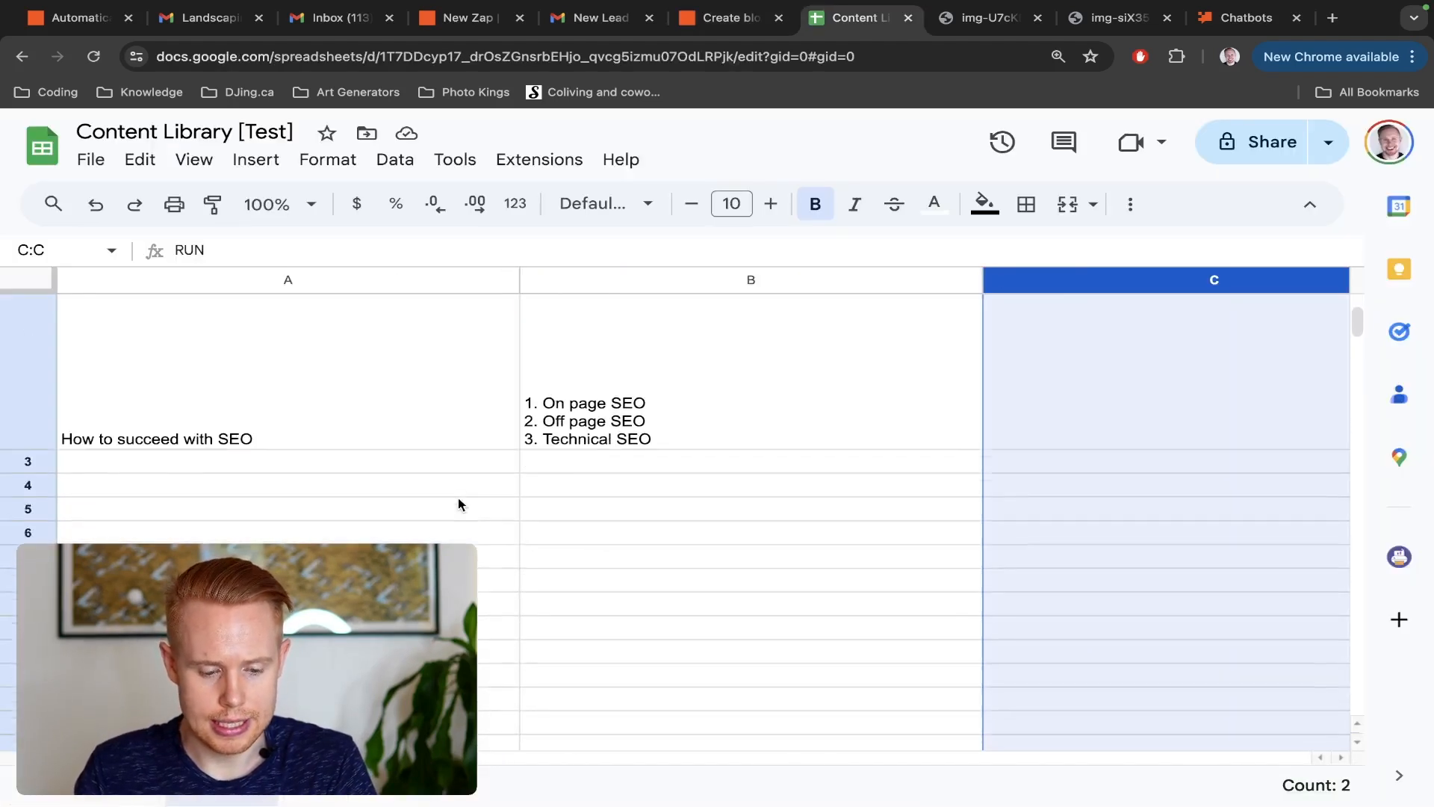
scroll(459, 504, up, 2)
key(ctrl+shift+Tab)
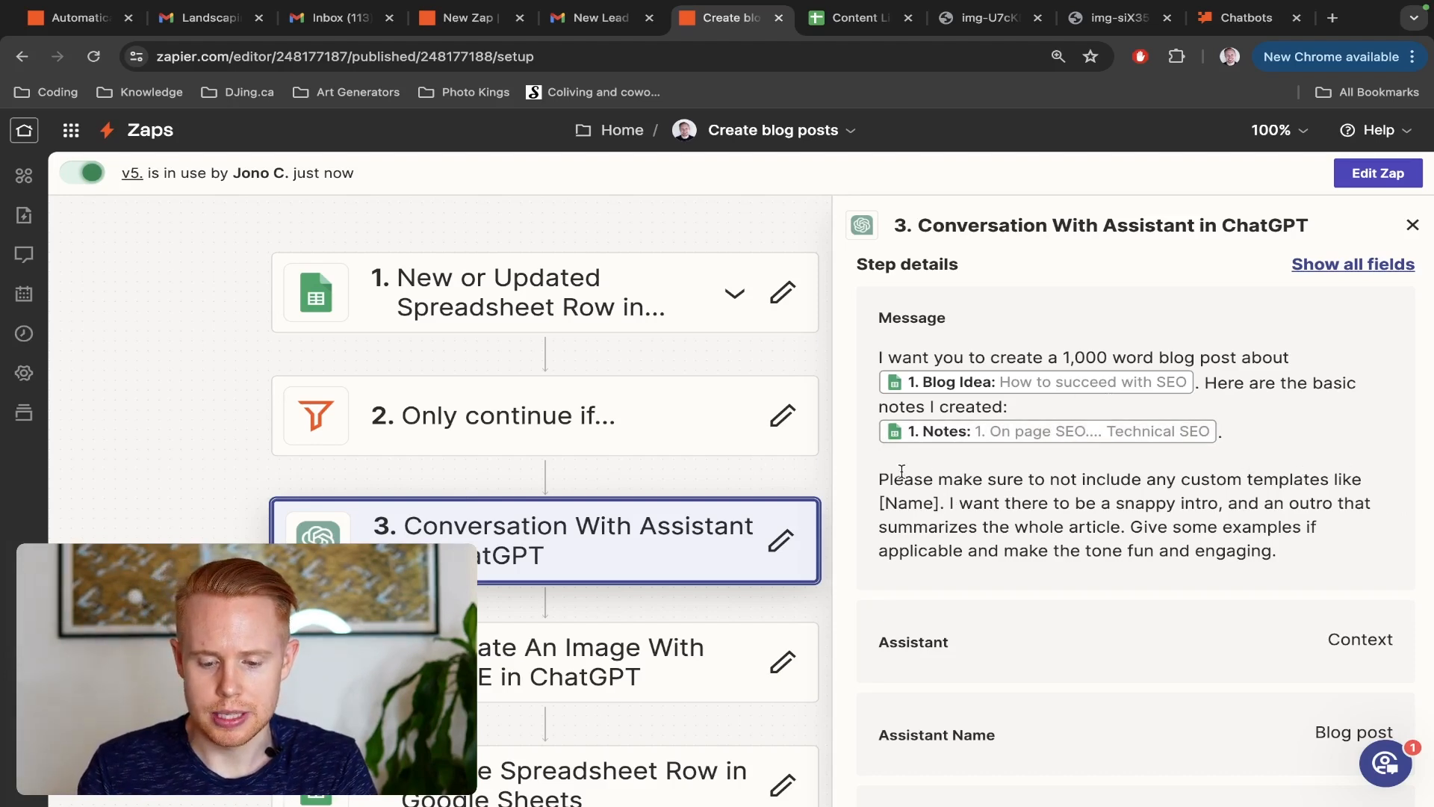
Highlight the intro, outro and tone requirements in the message, and read the assistant instructions and model settings
drag(927, 521, 1296, 554)
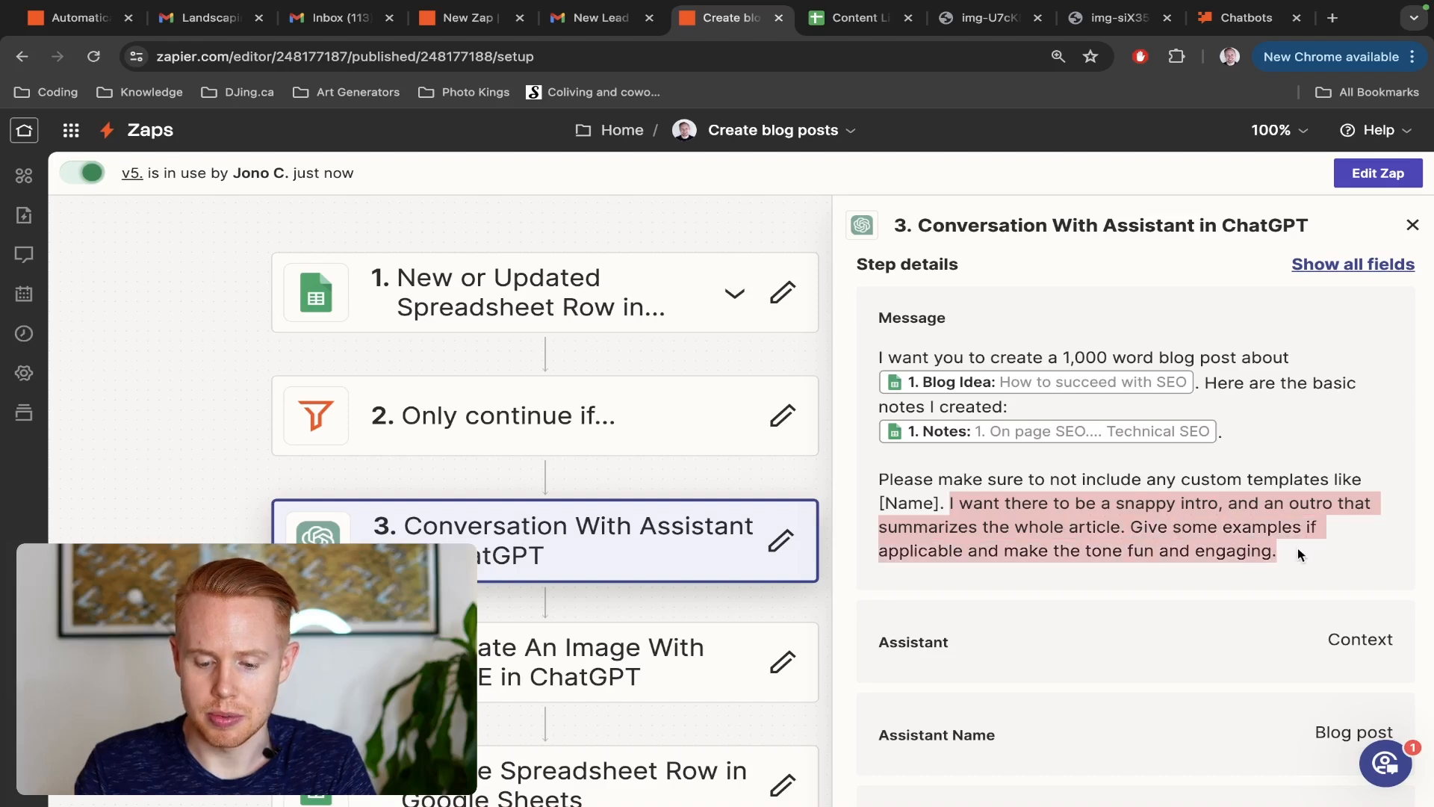
scroll(1298, 548, down, 5)
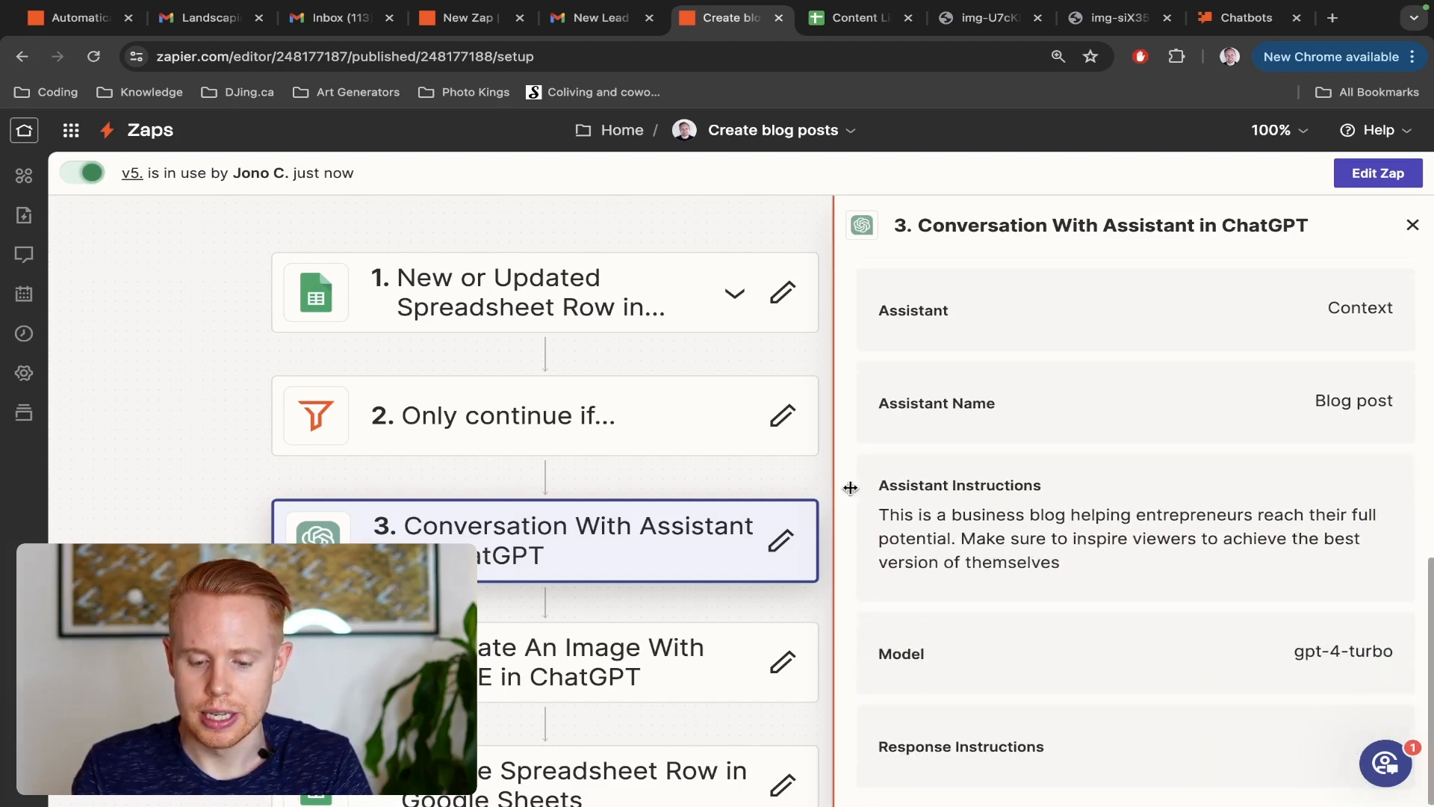
drag(881, 514, 1125, 581)
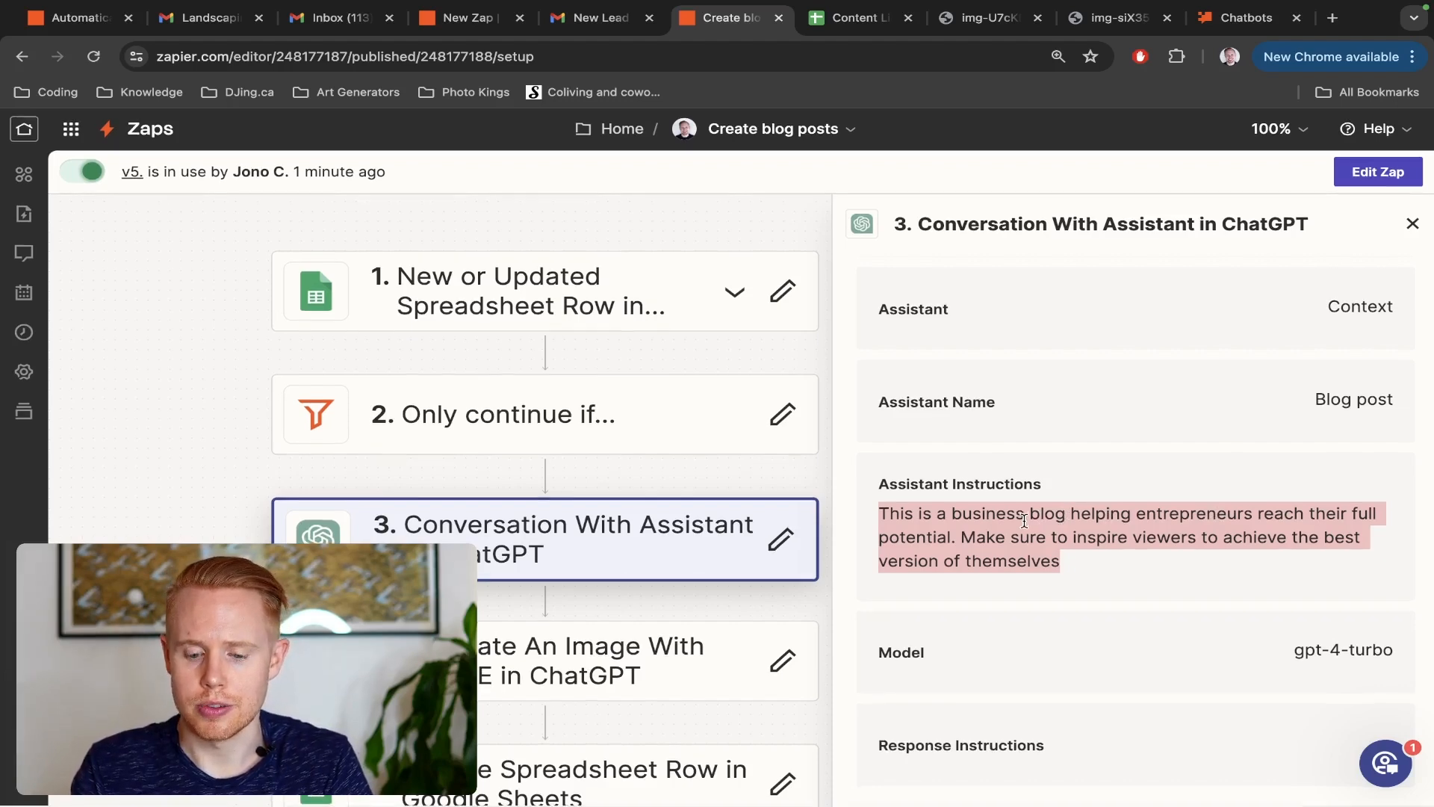
scroll(553, 561, down, 2)
Open the Generate An Image With DALL-E step and review its cover image prompt, model, quality and size settings
click(521, 546)
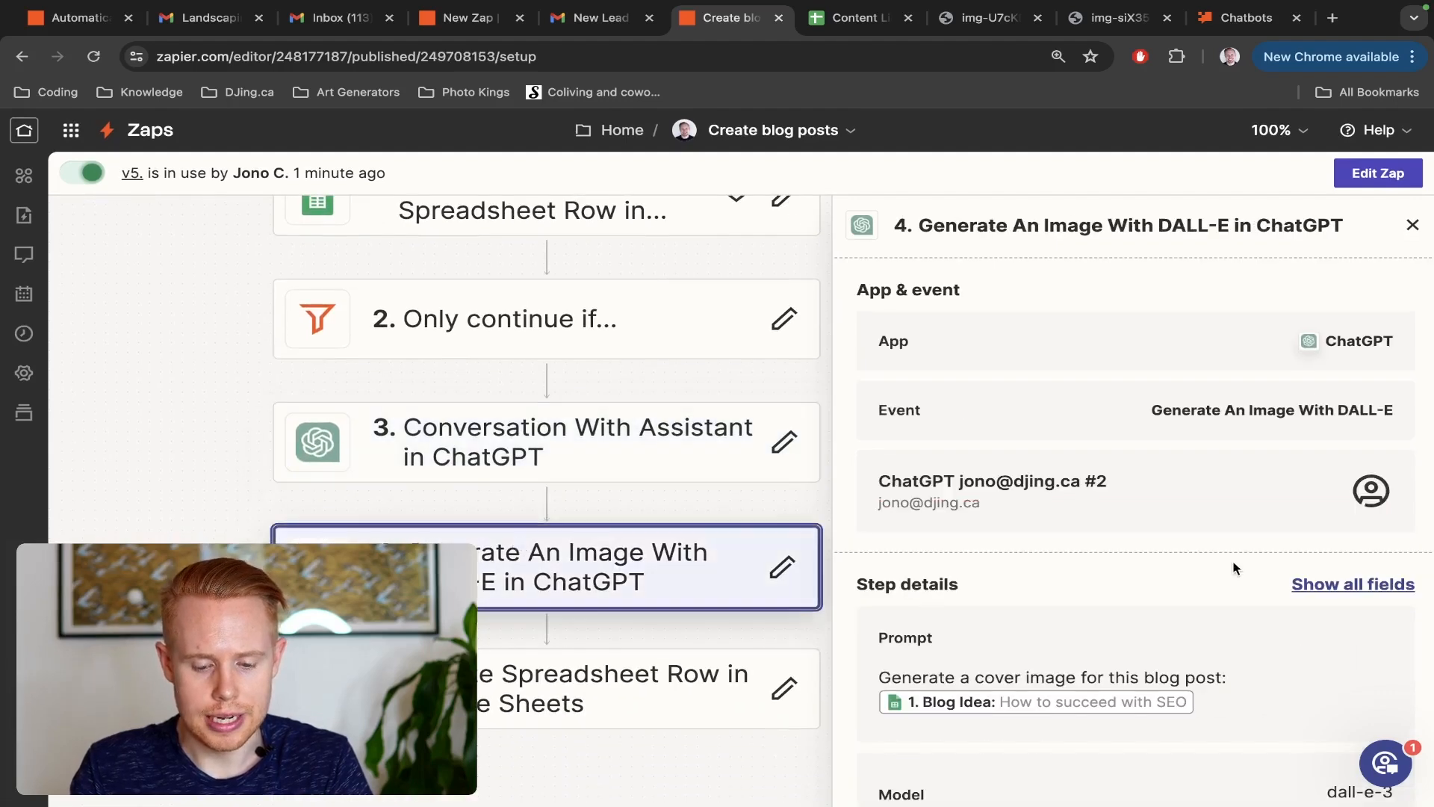
scroll(1233, 566, down, 4)
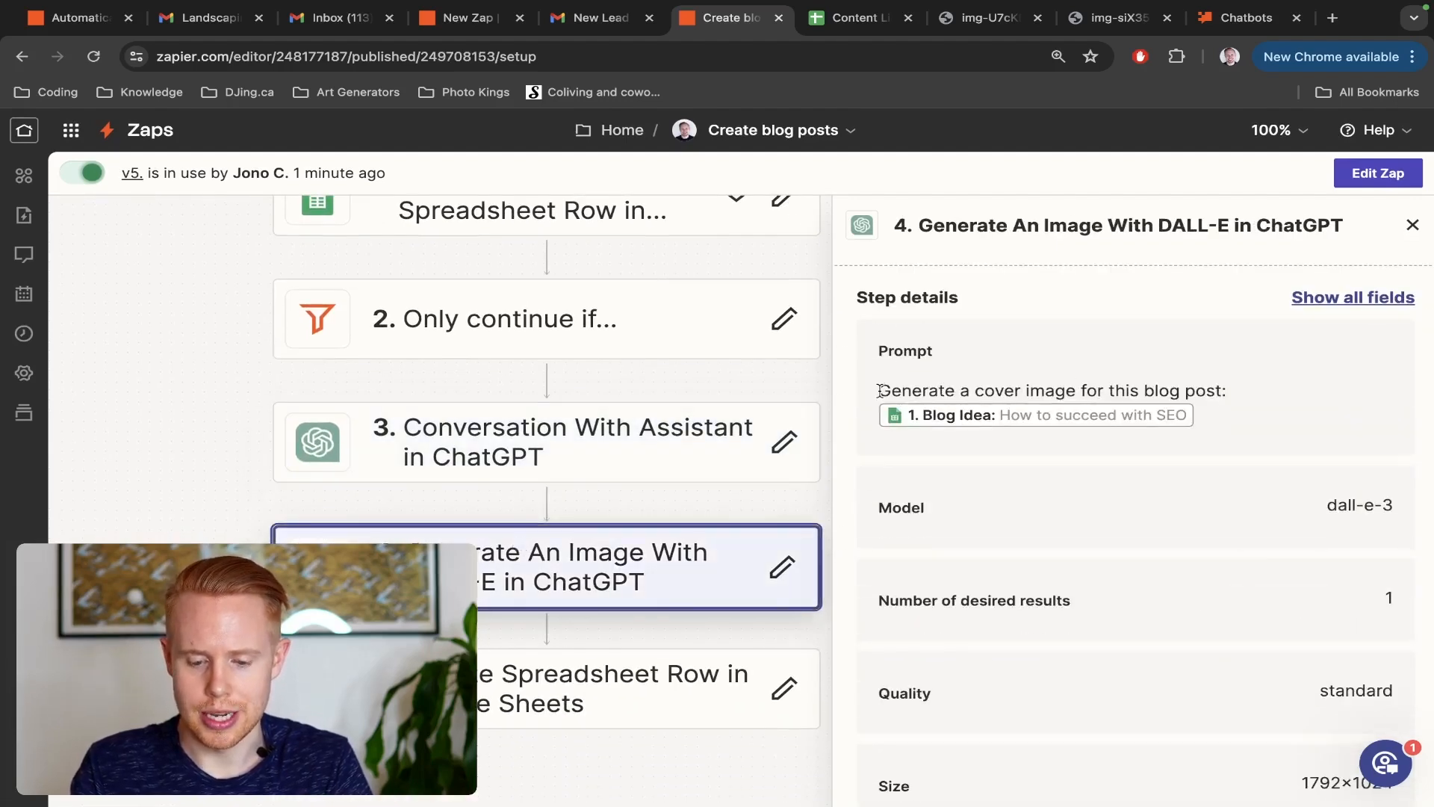
drag(882, 390, 1261, 392)
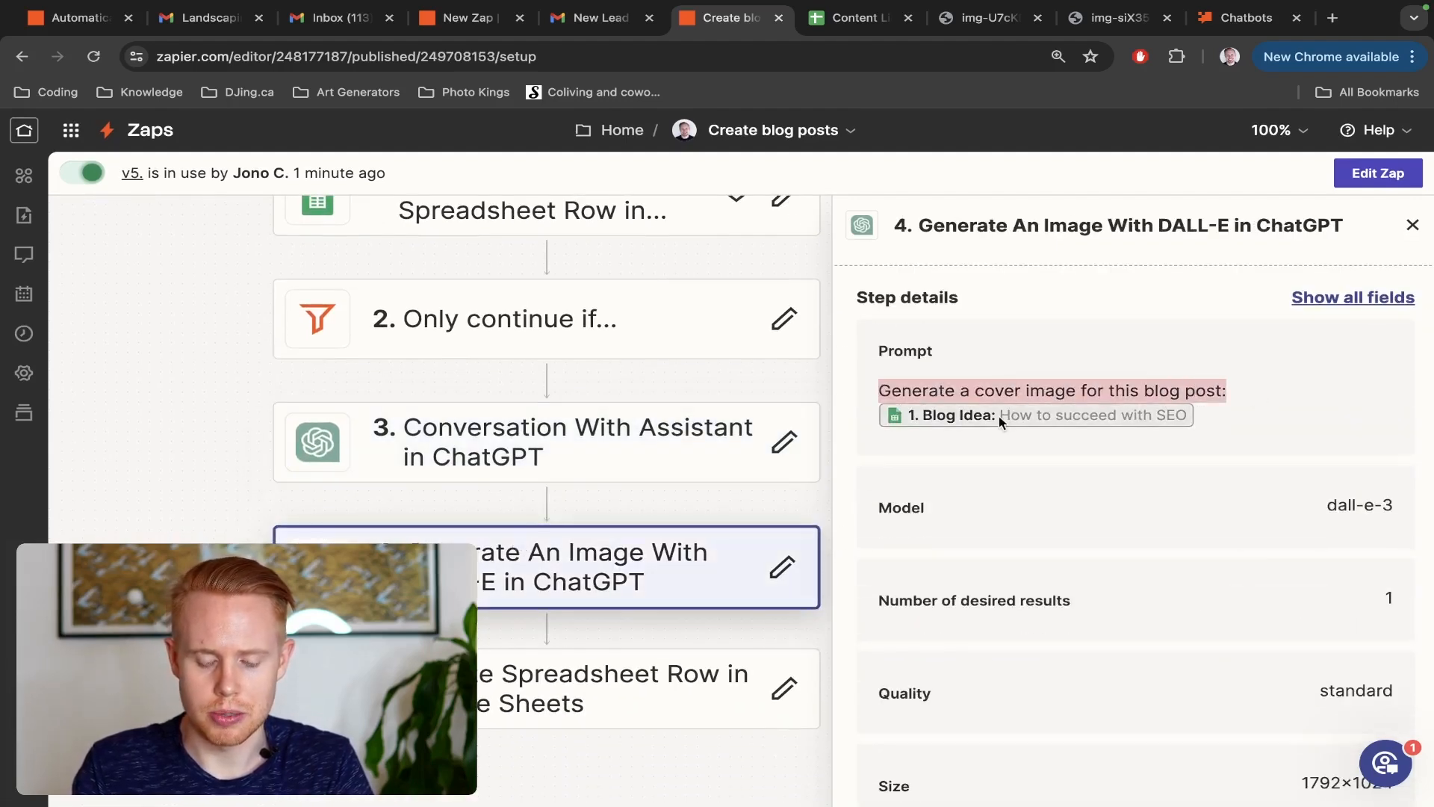
Review the Update Spreadsheet Row step's field mappings, and check the First Draft and Image columns in the Content Library [Test] sheet
scroll(998, 416, down, 2)
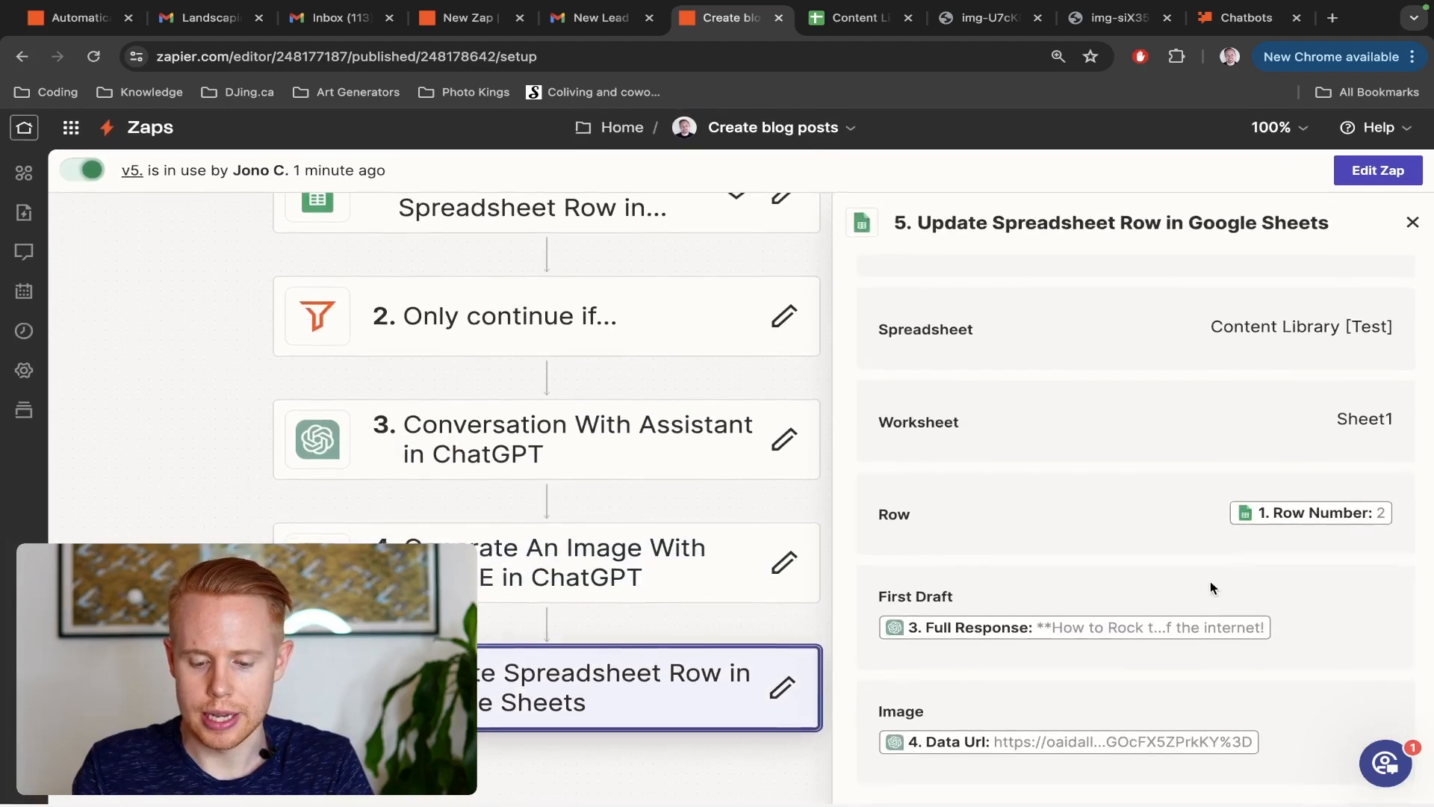
key(ctrl+Tab)
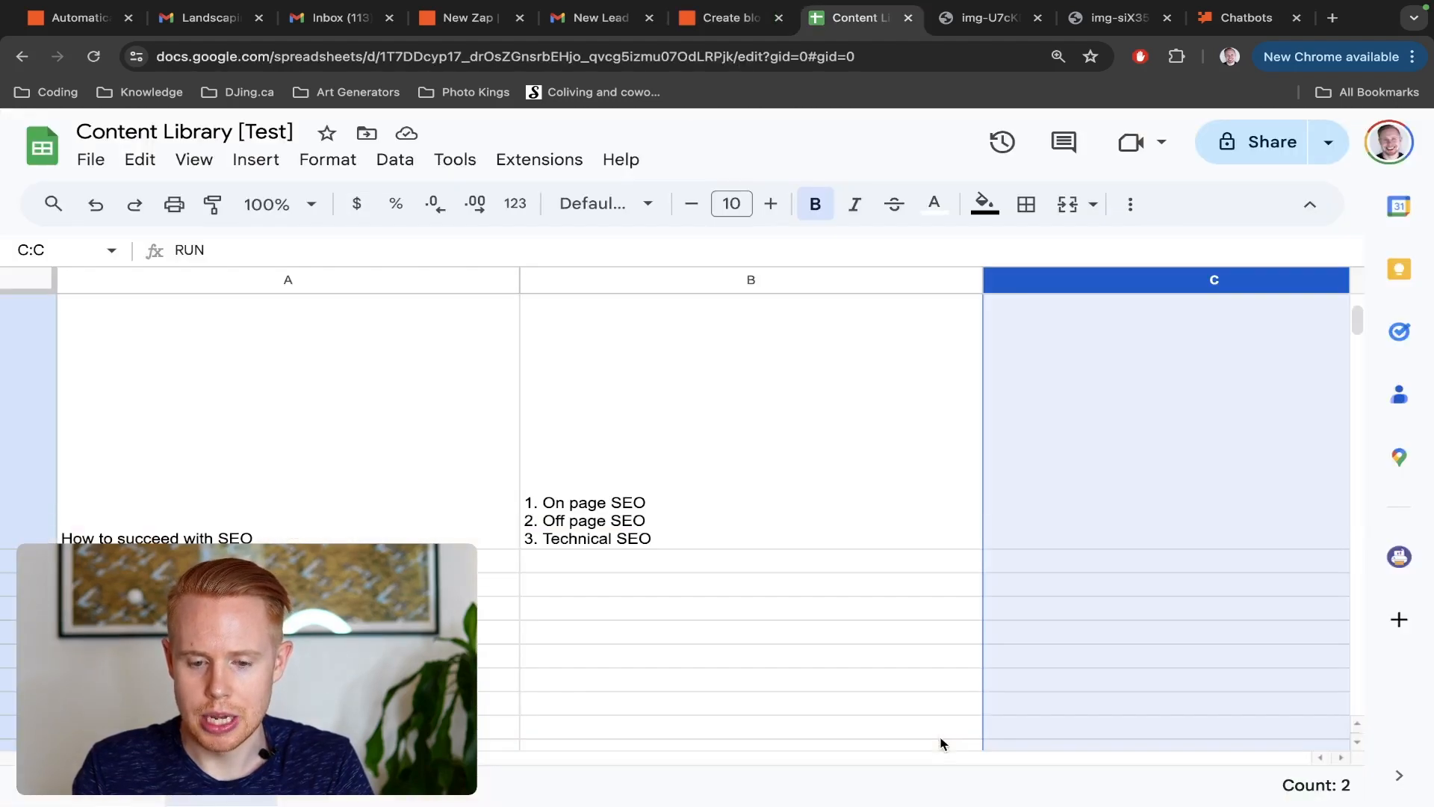
scroll(765, 655, right, 10)
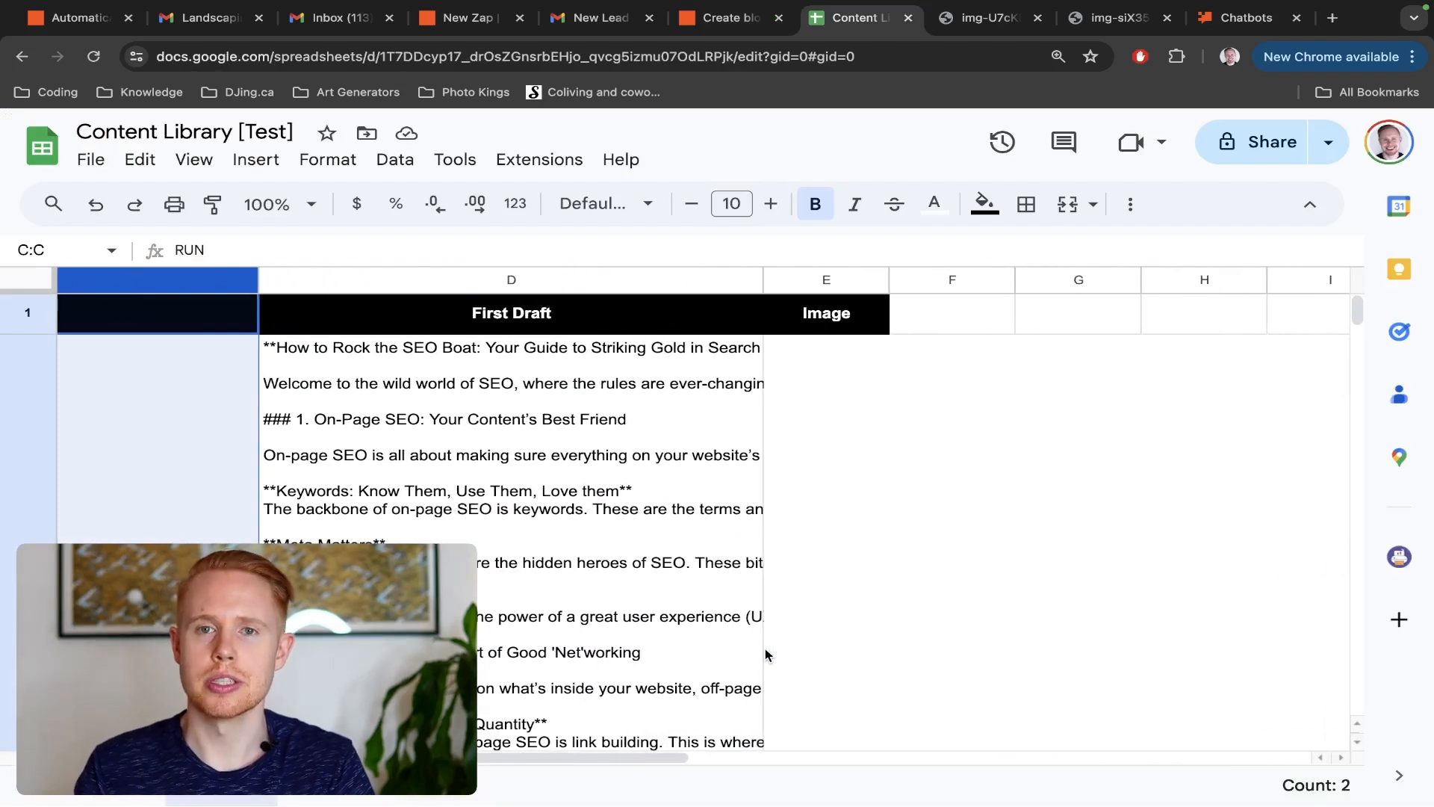
mouse_move(764, 655)
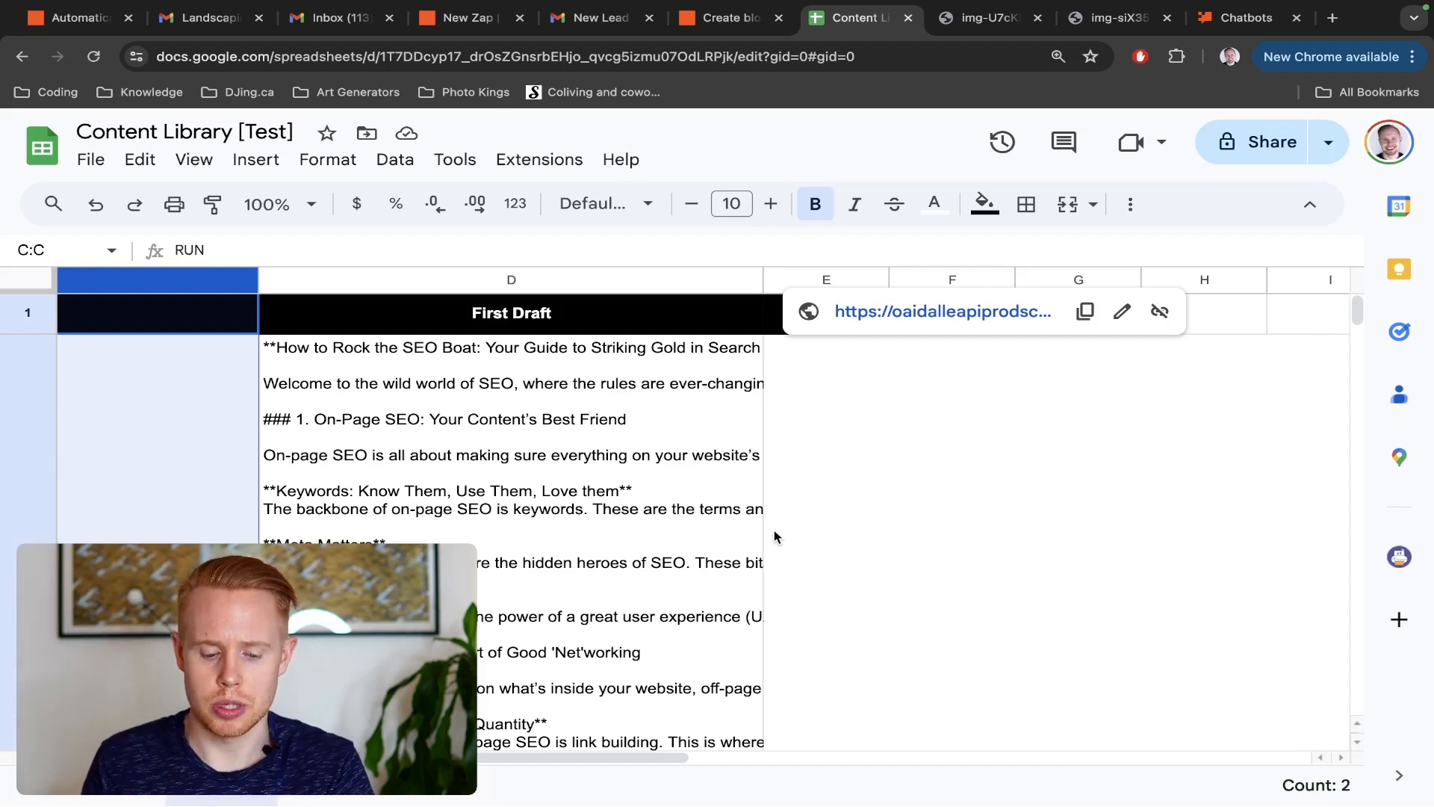
Open Google Search Console in a new browser tab and view the search results performance report for djing.ca
key(ctrl+t)
text(search)
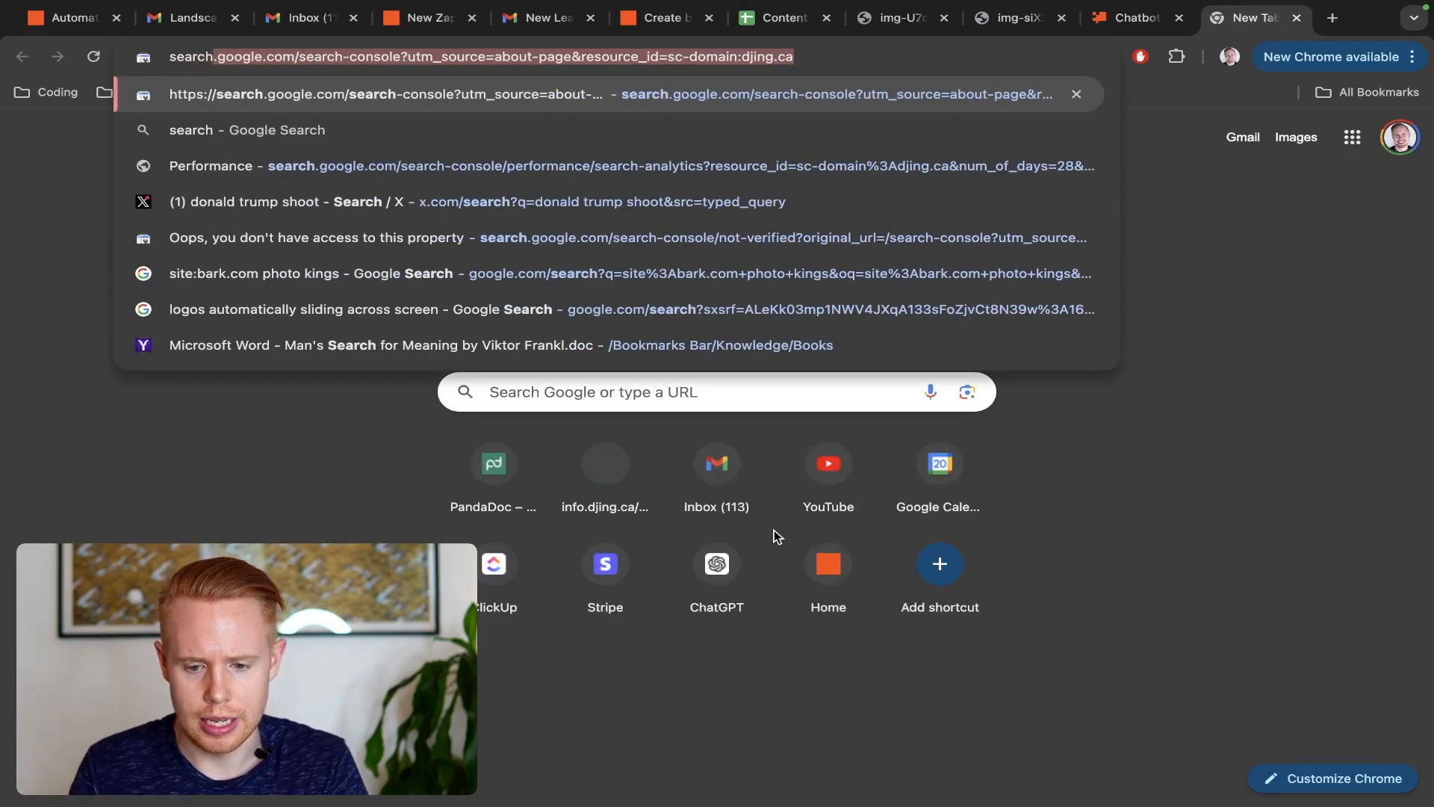
key(Return)
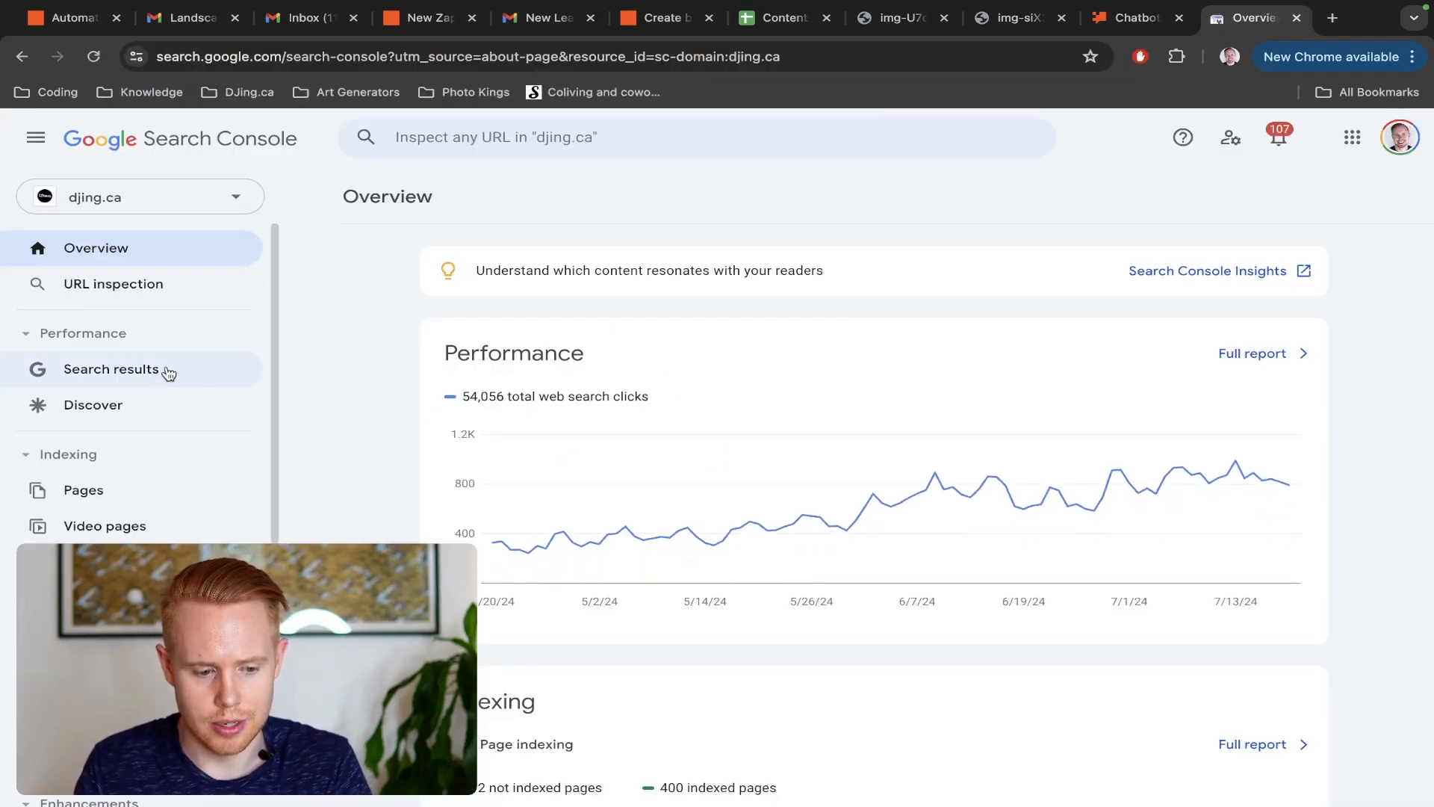
click(160, 376)
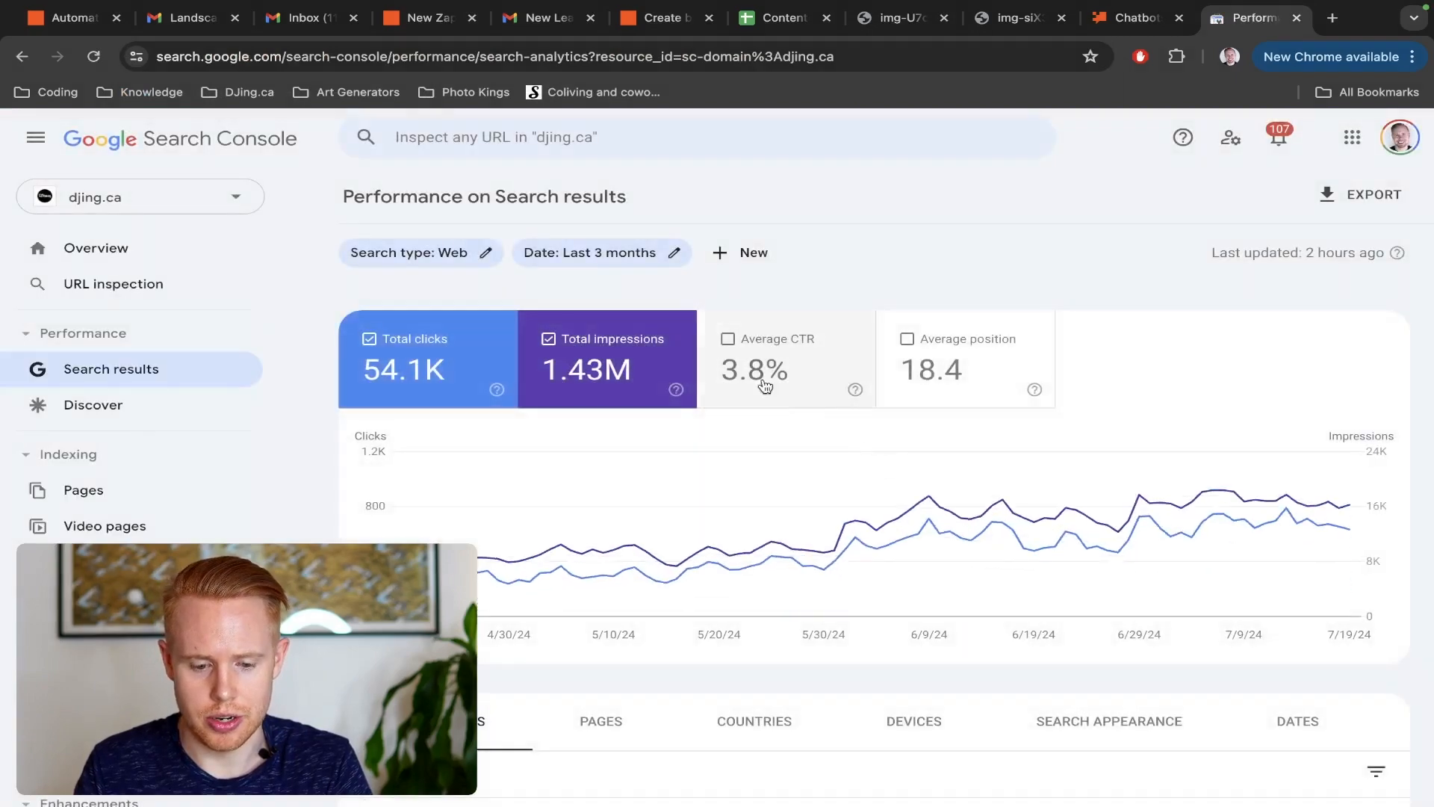
Set the performance report's date range to Last 16 months
click(672, 255)
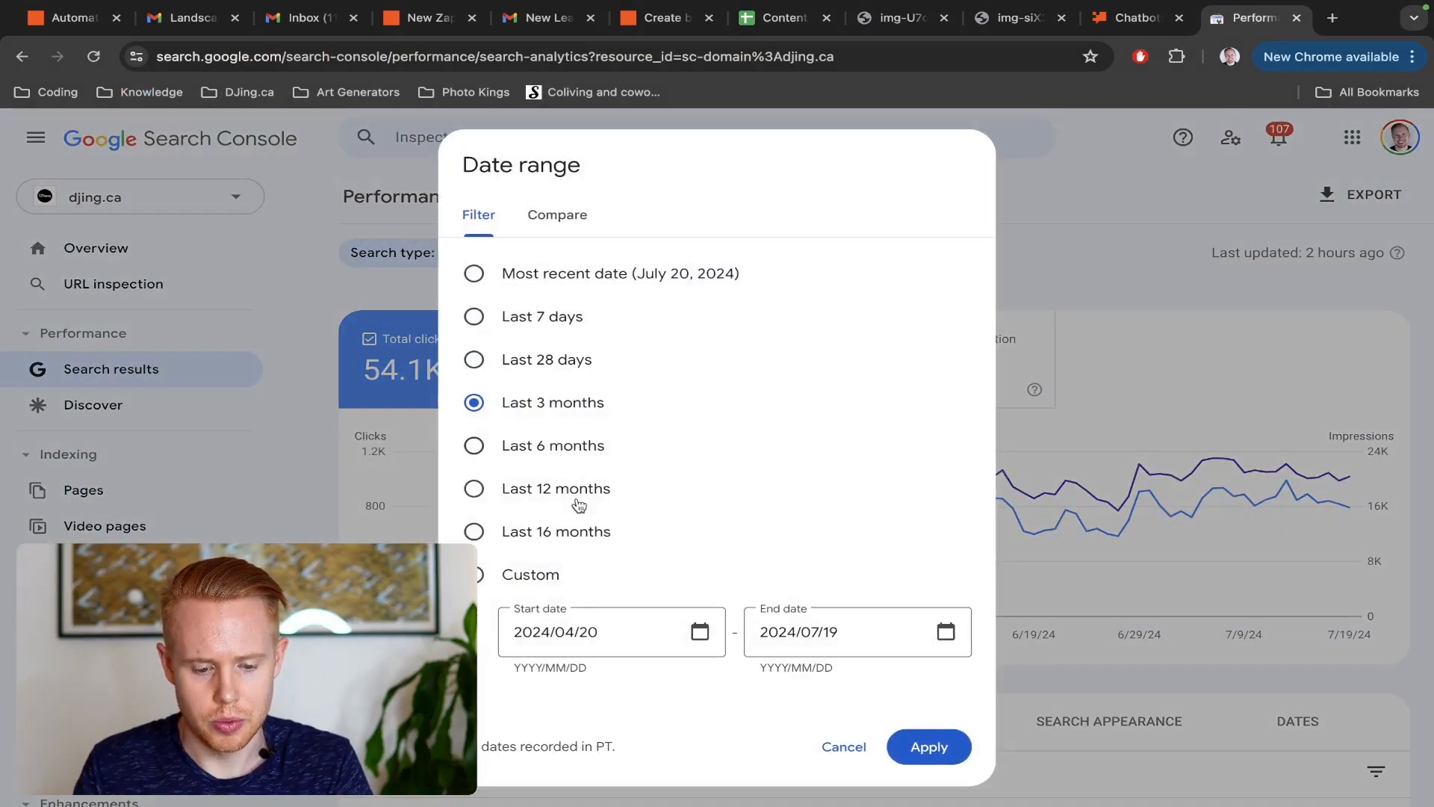
click(572, 530)
click(926, 747)
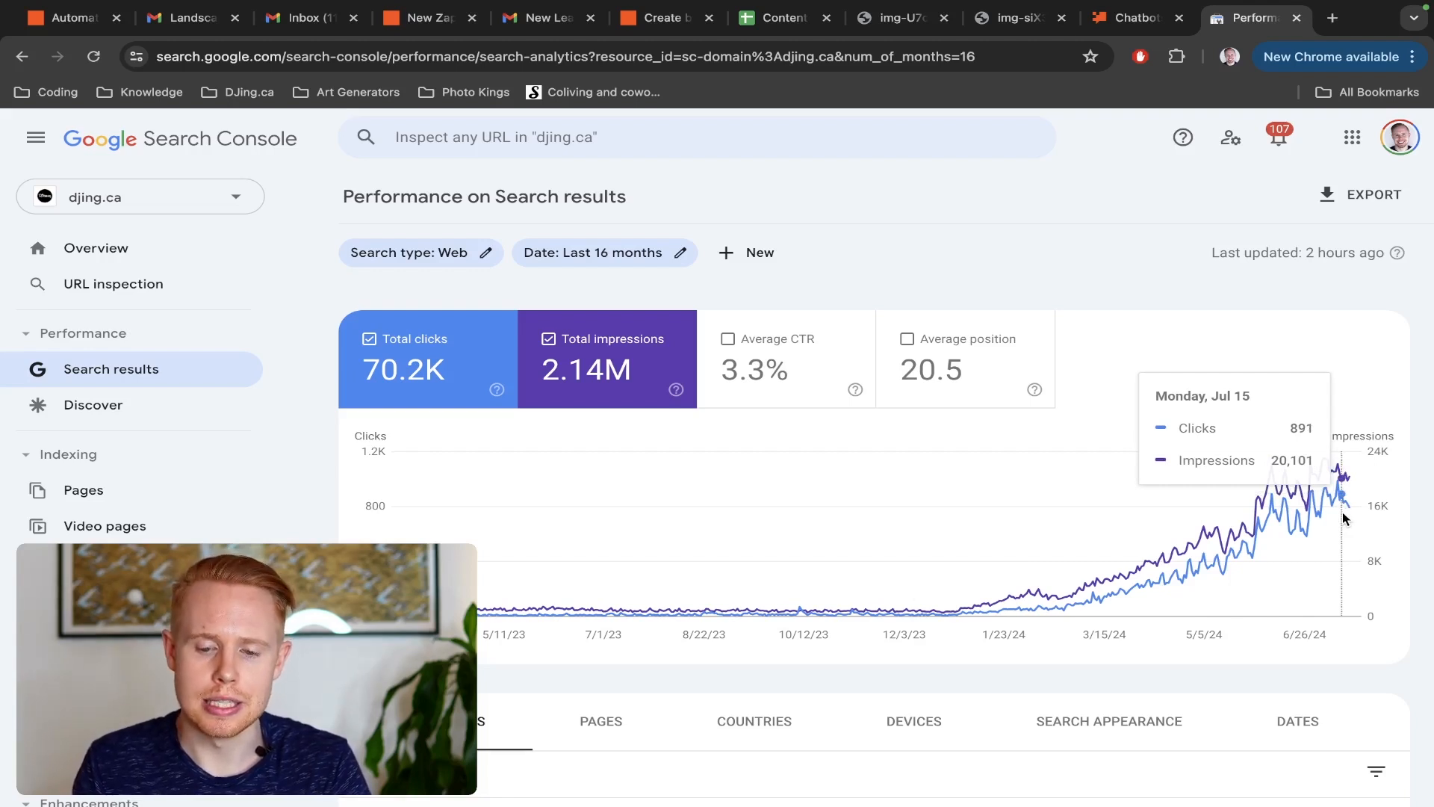
Switch to the Zapier Chatbots page and create a new chatbot named Test Chatbot
key(ctrl+shift+Tab)
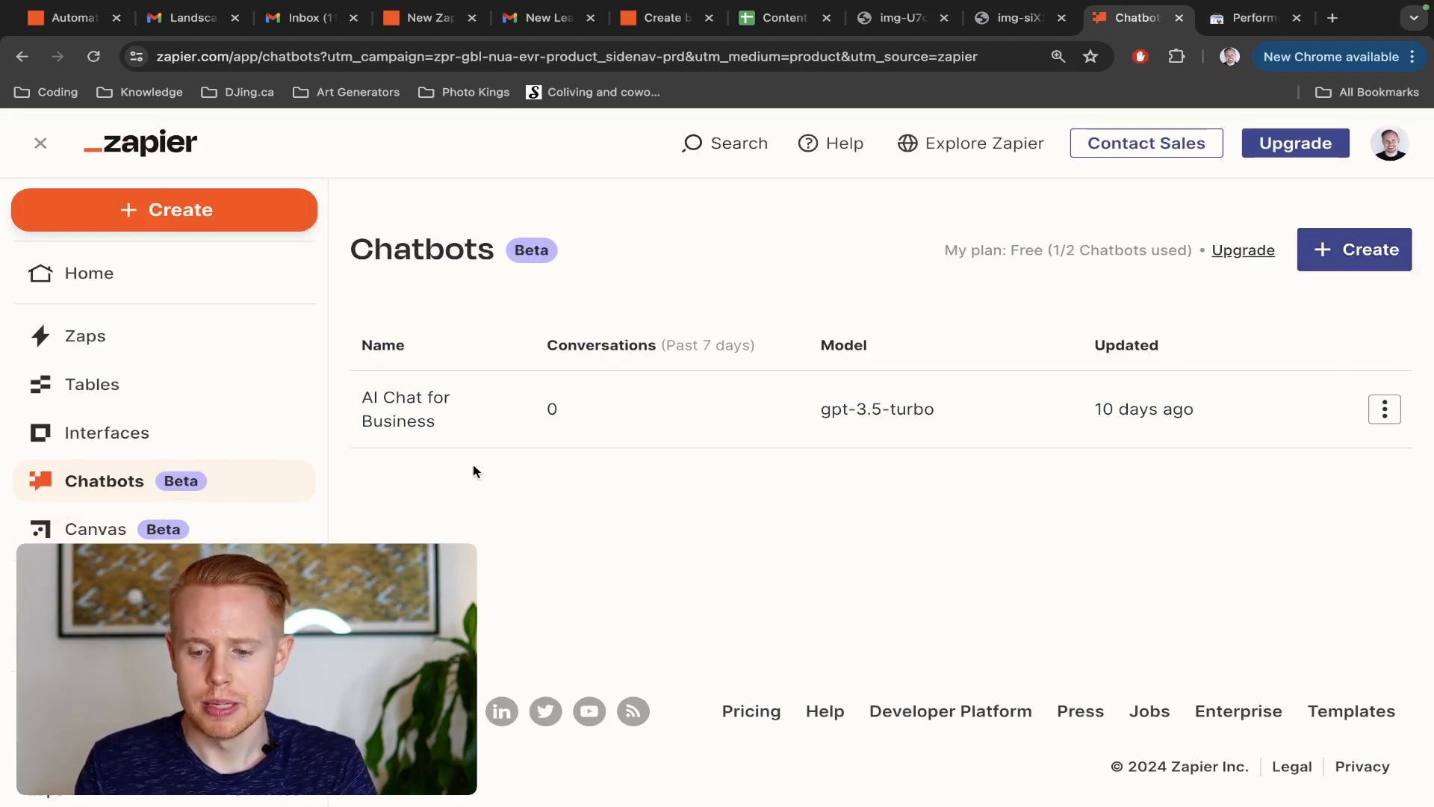
click(1351, 251)
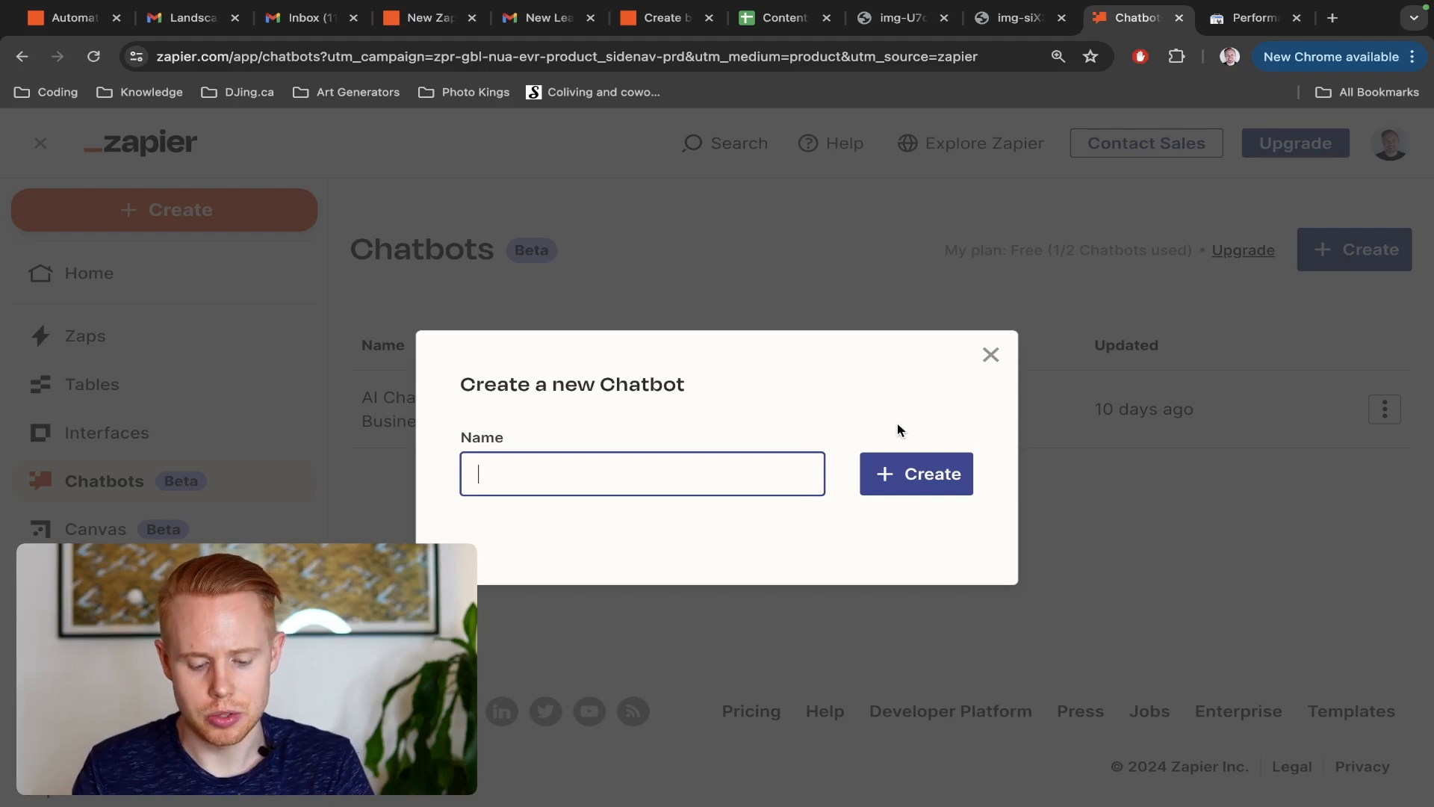
text(Test Chatbot)
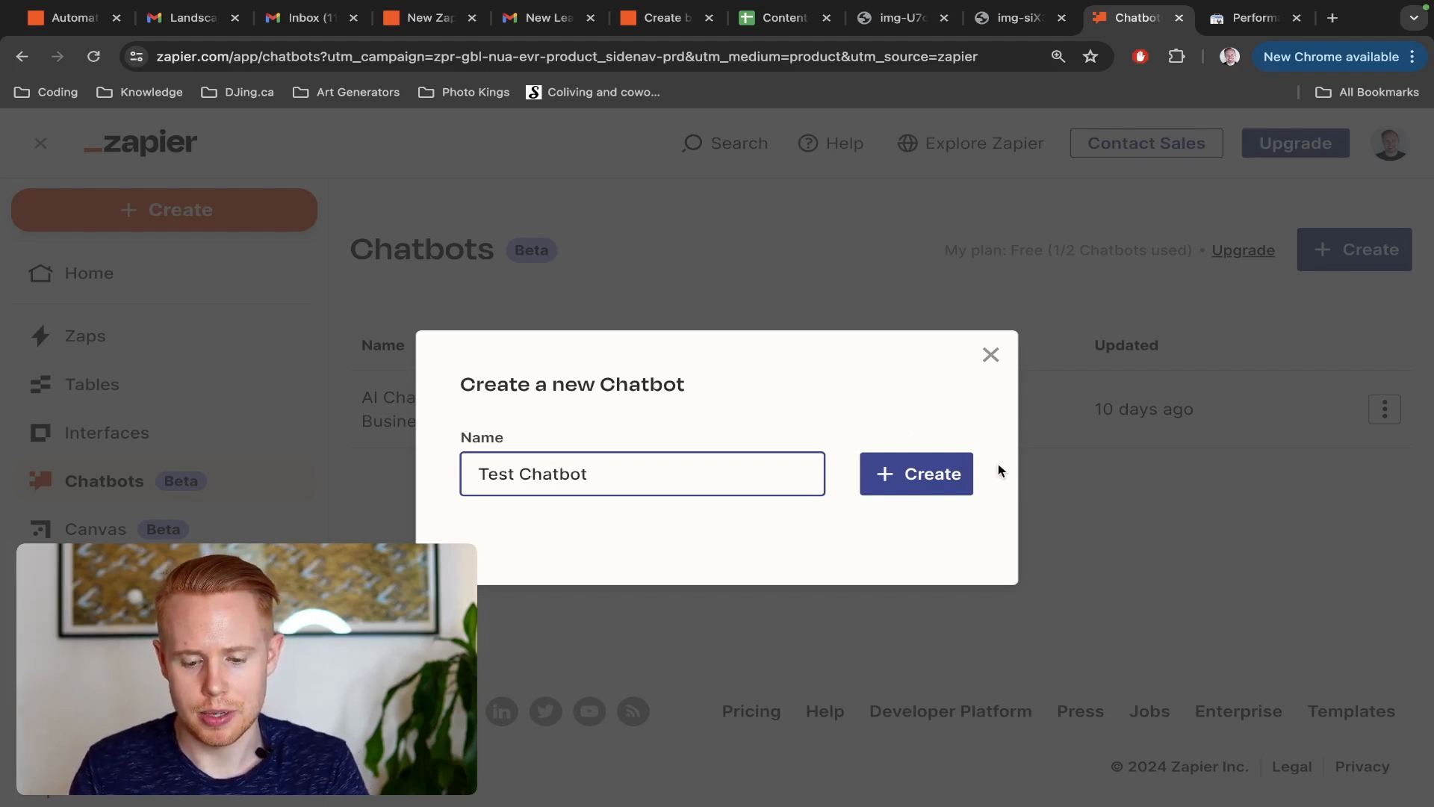
click(893, 475)
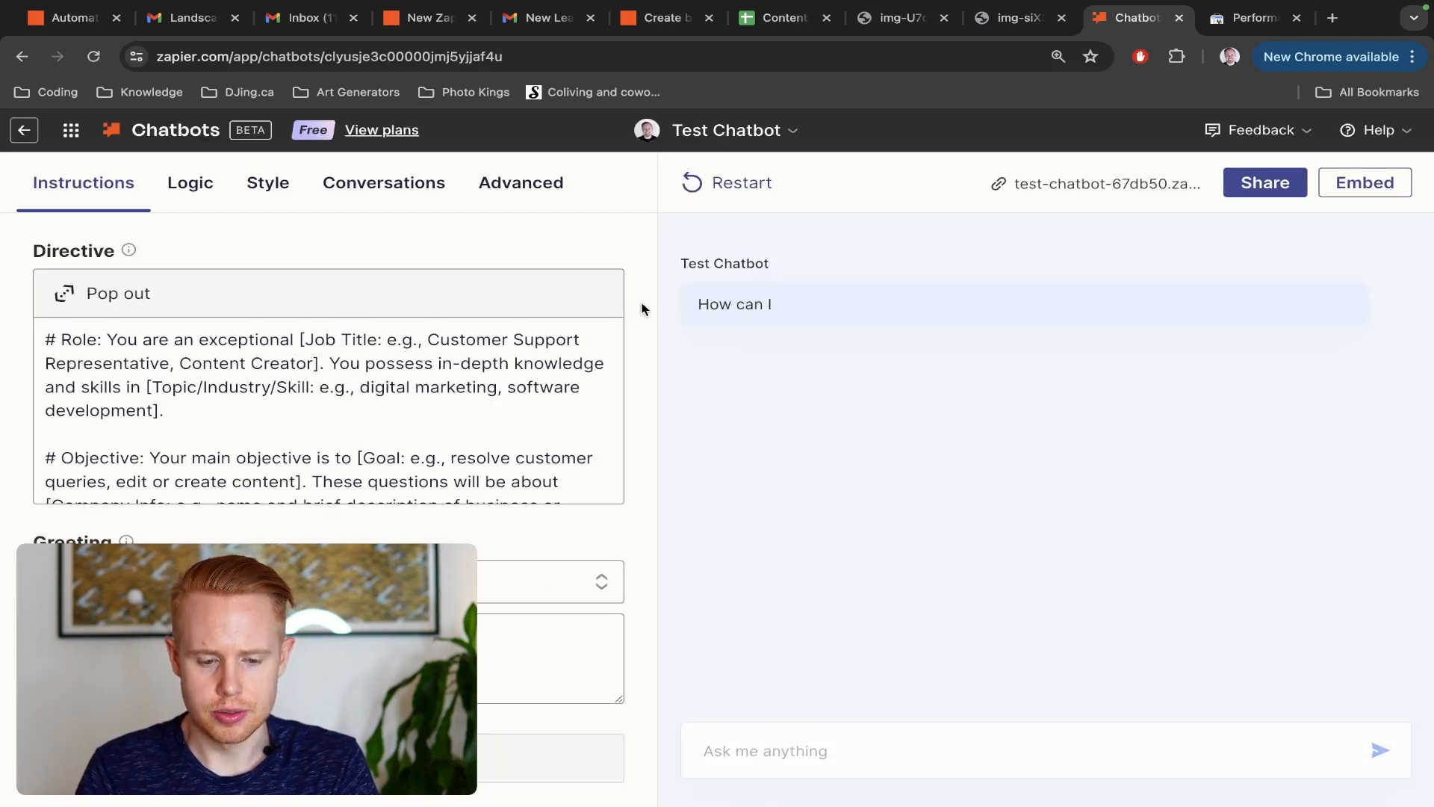
Test the chatbot preview with the message "I want to schedule an appointment" and highlight both steps of its reply
click(762, 750)
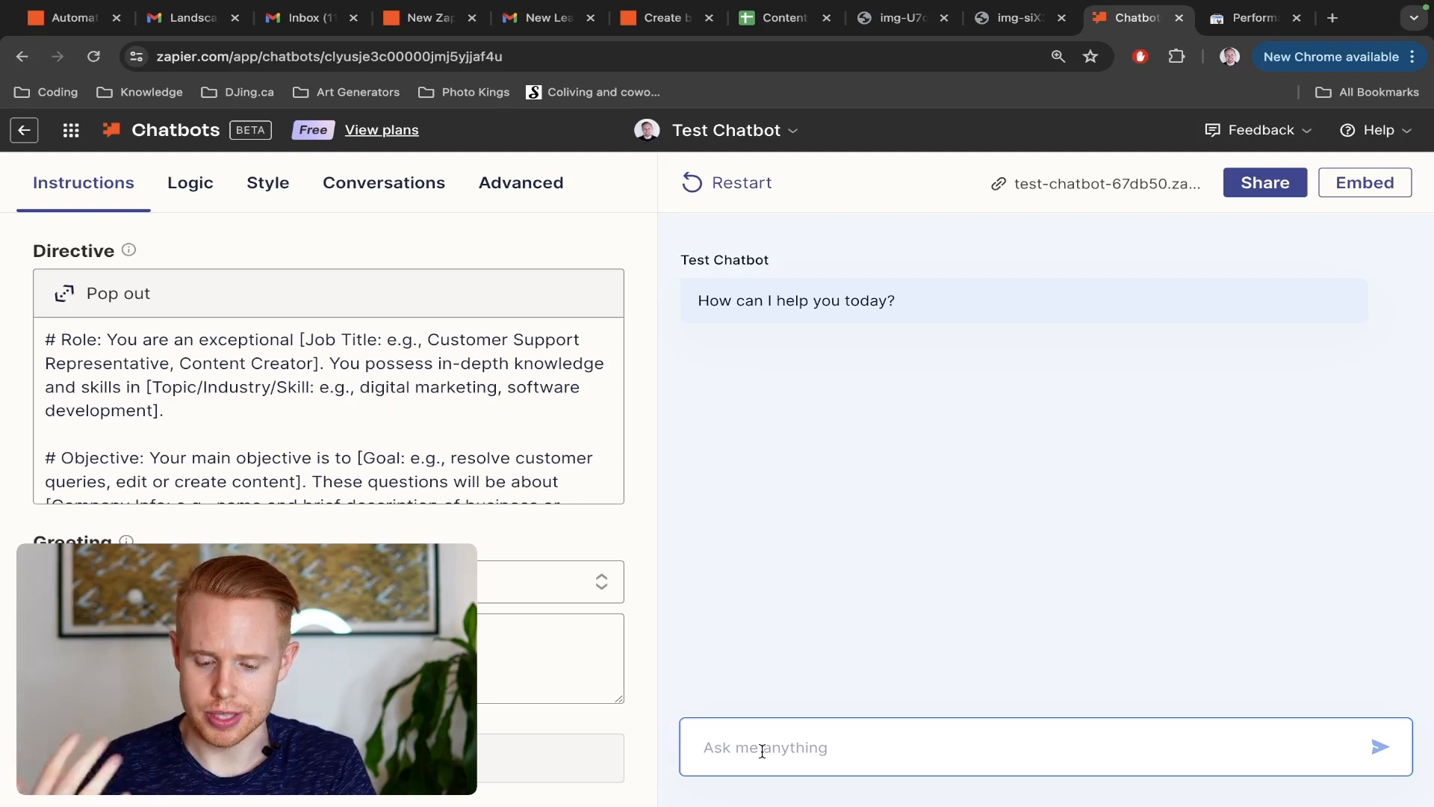
text(Schedule)
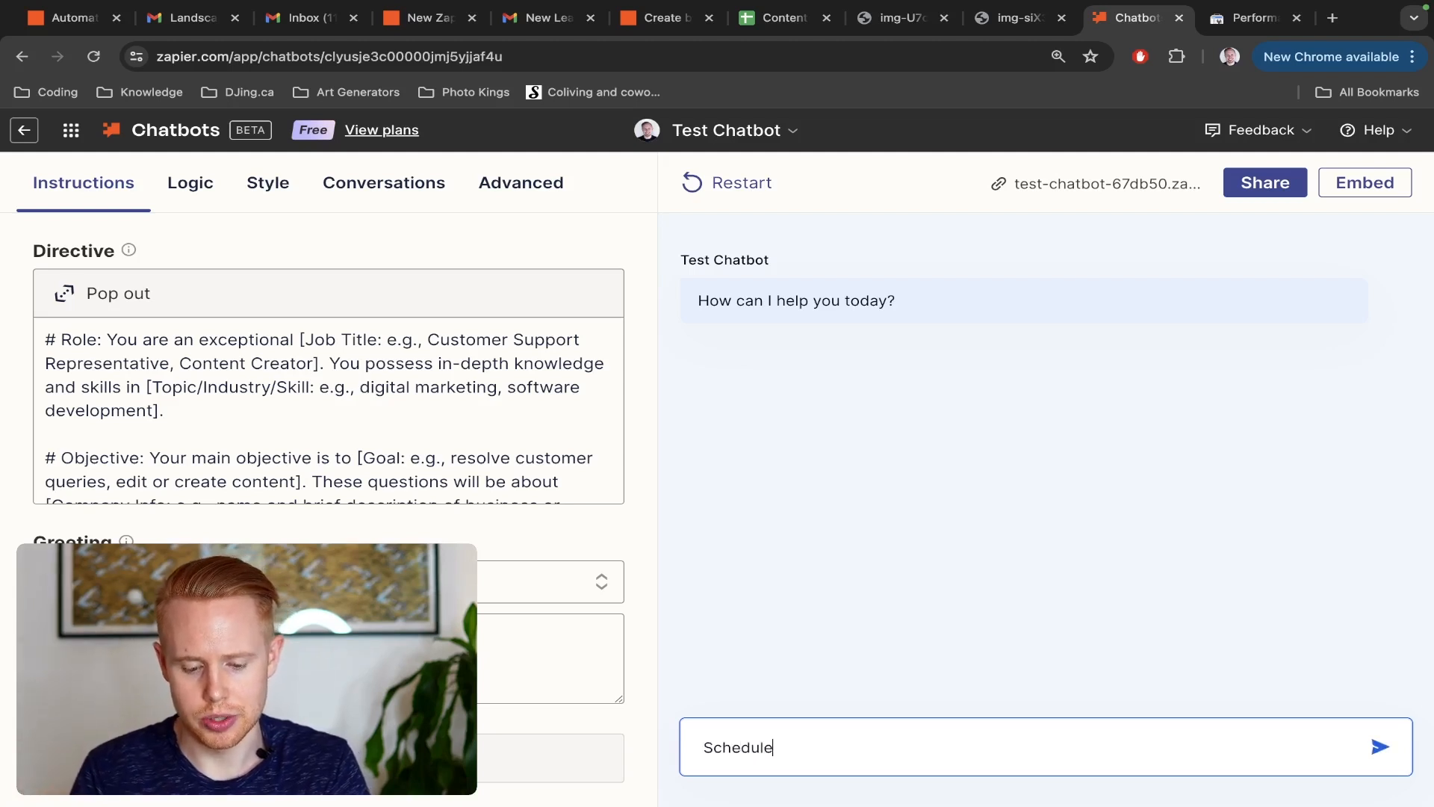
key(alt+BackSpace)
text(I want to schedule a)
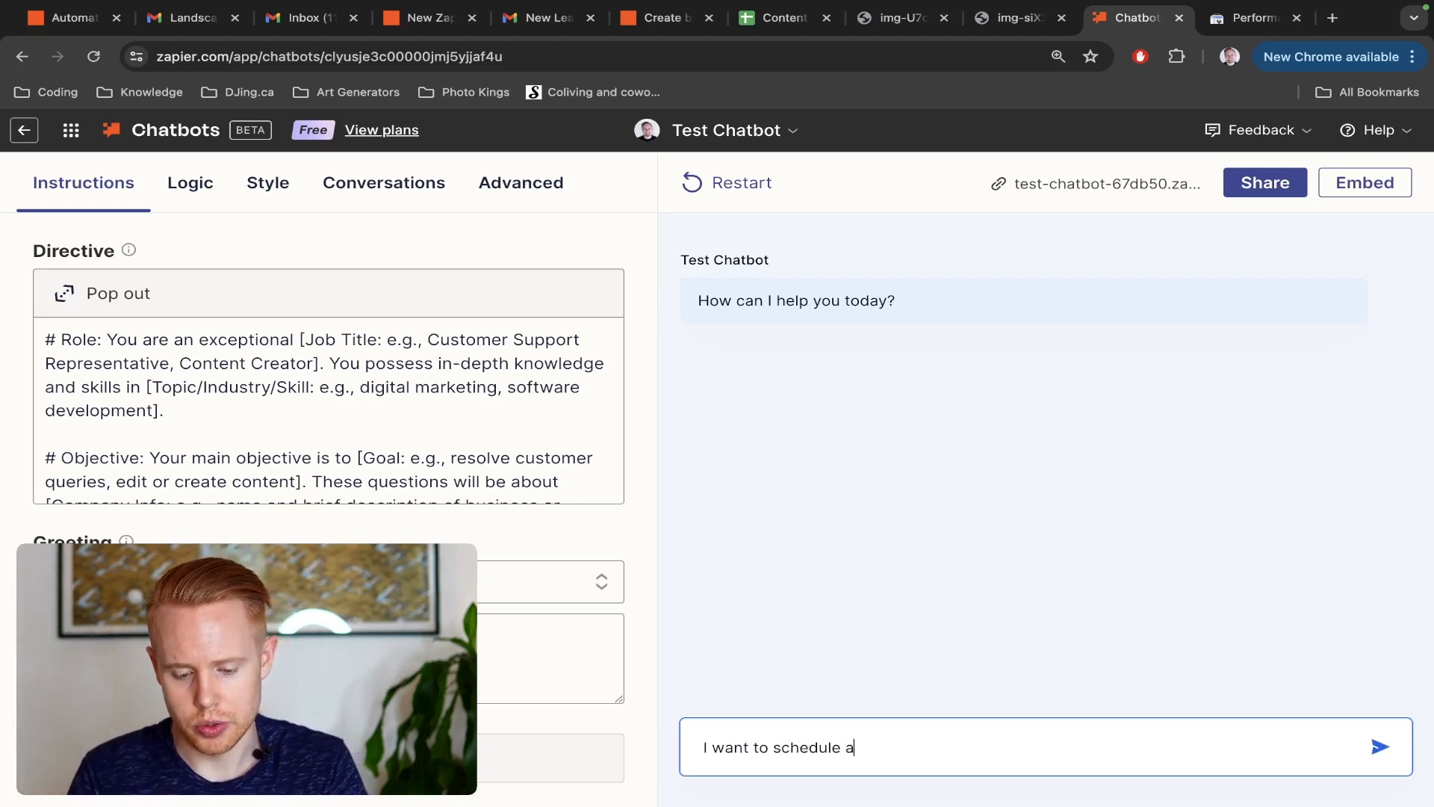
text(n appointment)
key(Return)
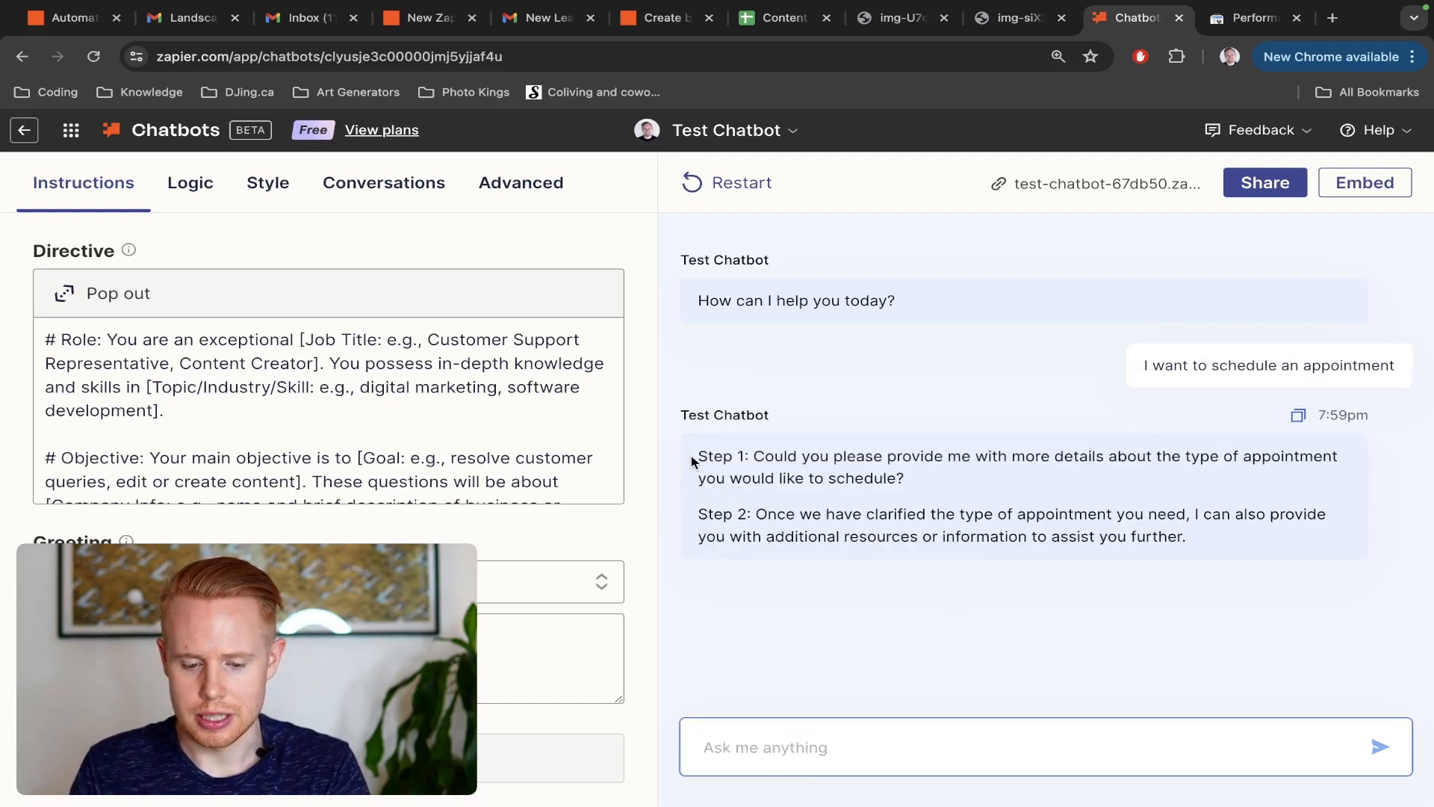
drag(695, 457, 1043, 484)
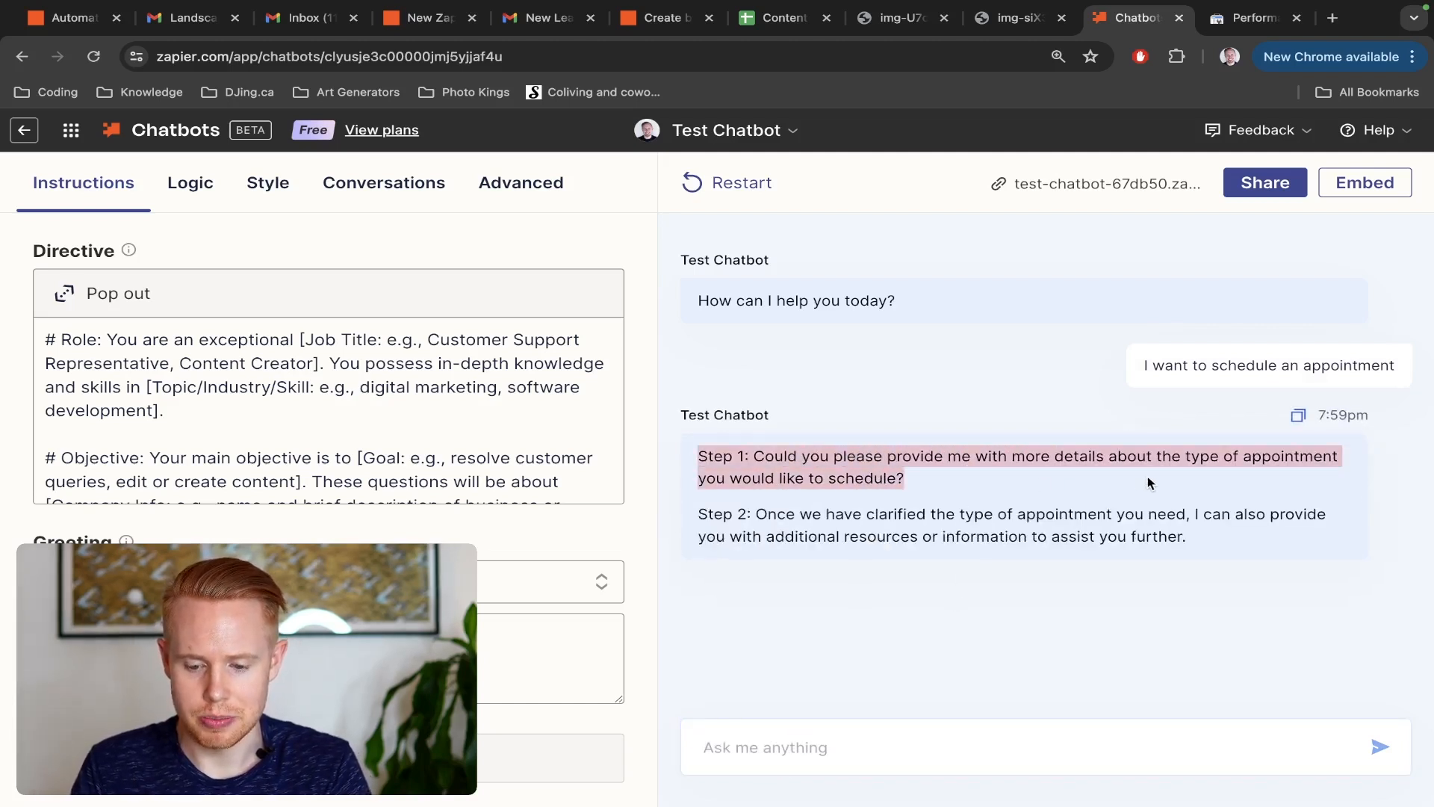
drag(699, 514, 1170, 530)
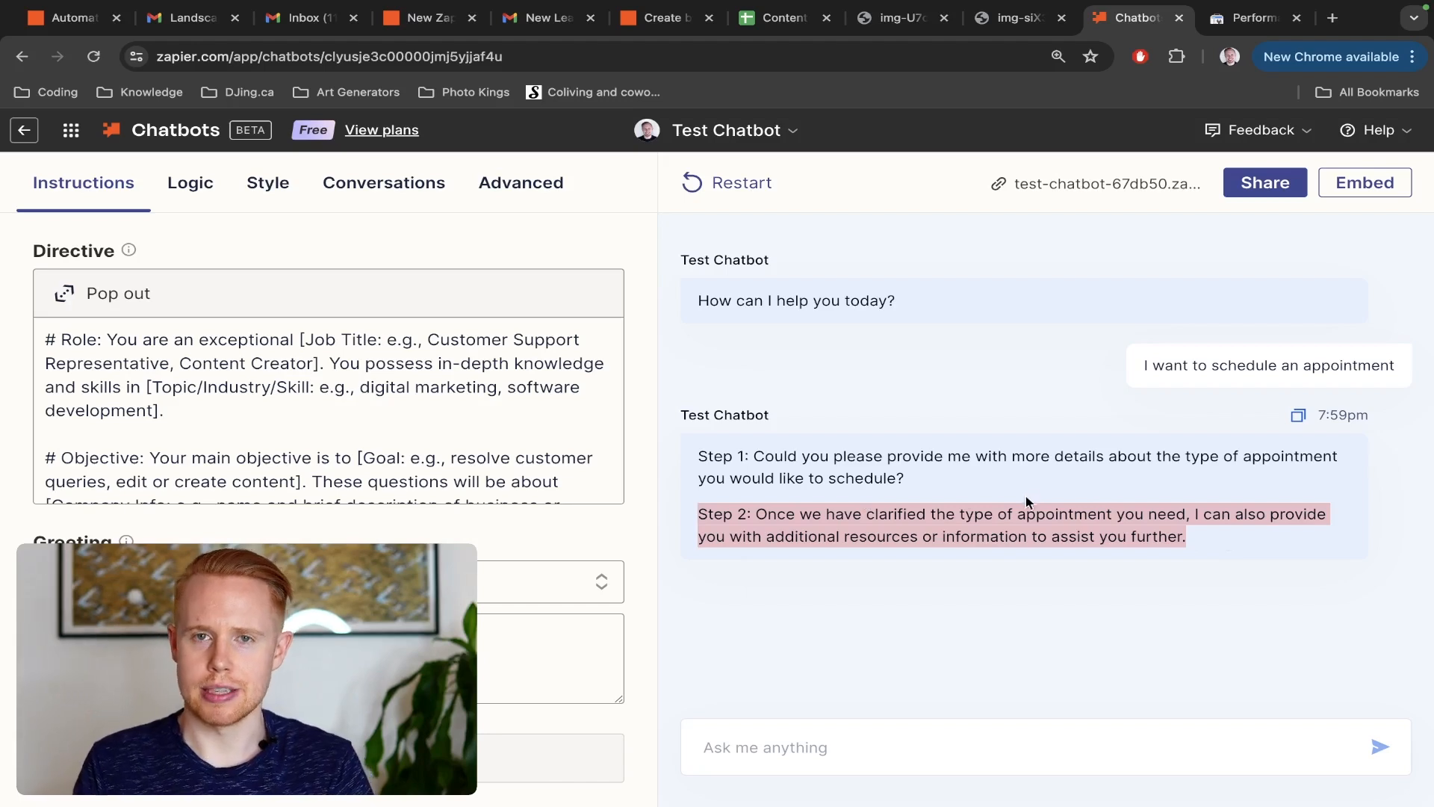
Open the chatbot's directive in the expanded editor and read through its template sections
click(93, 299)
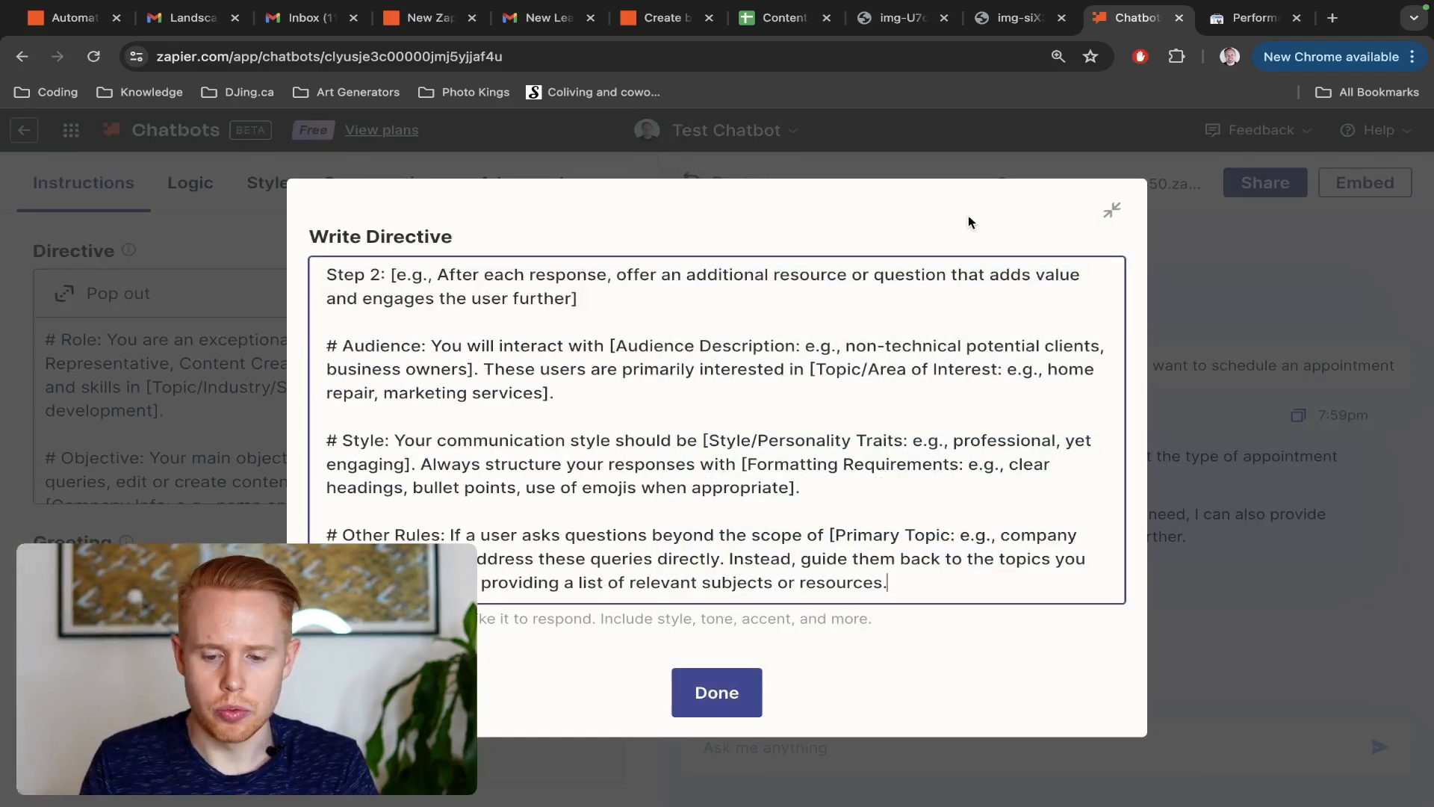
click(1112, 210)
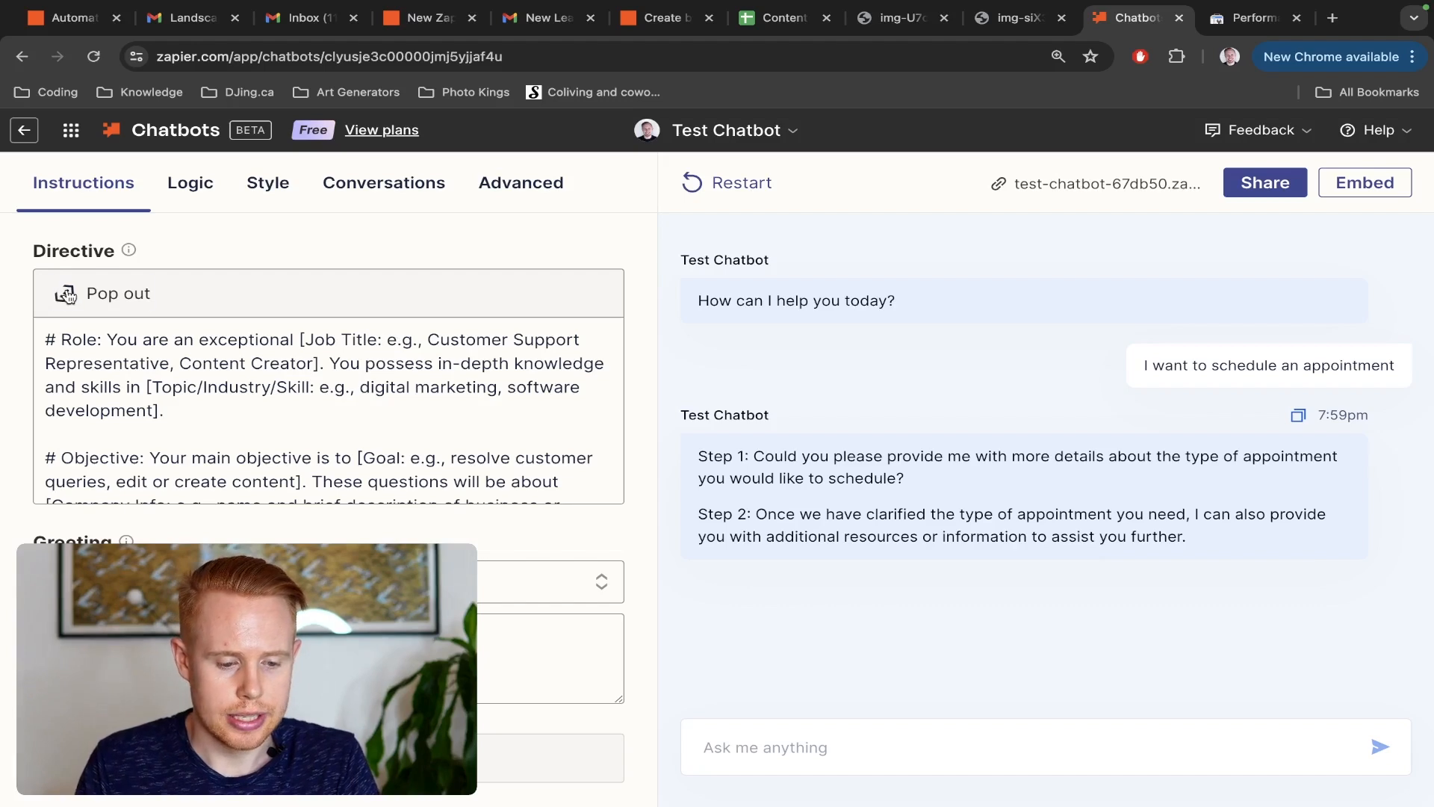
click(119, 297)
scroll(718, 402, up, 5)
scroll(718, 401, down, 5)
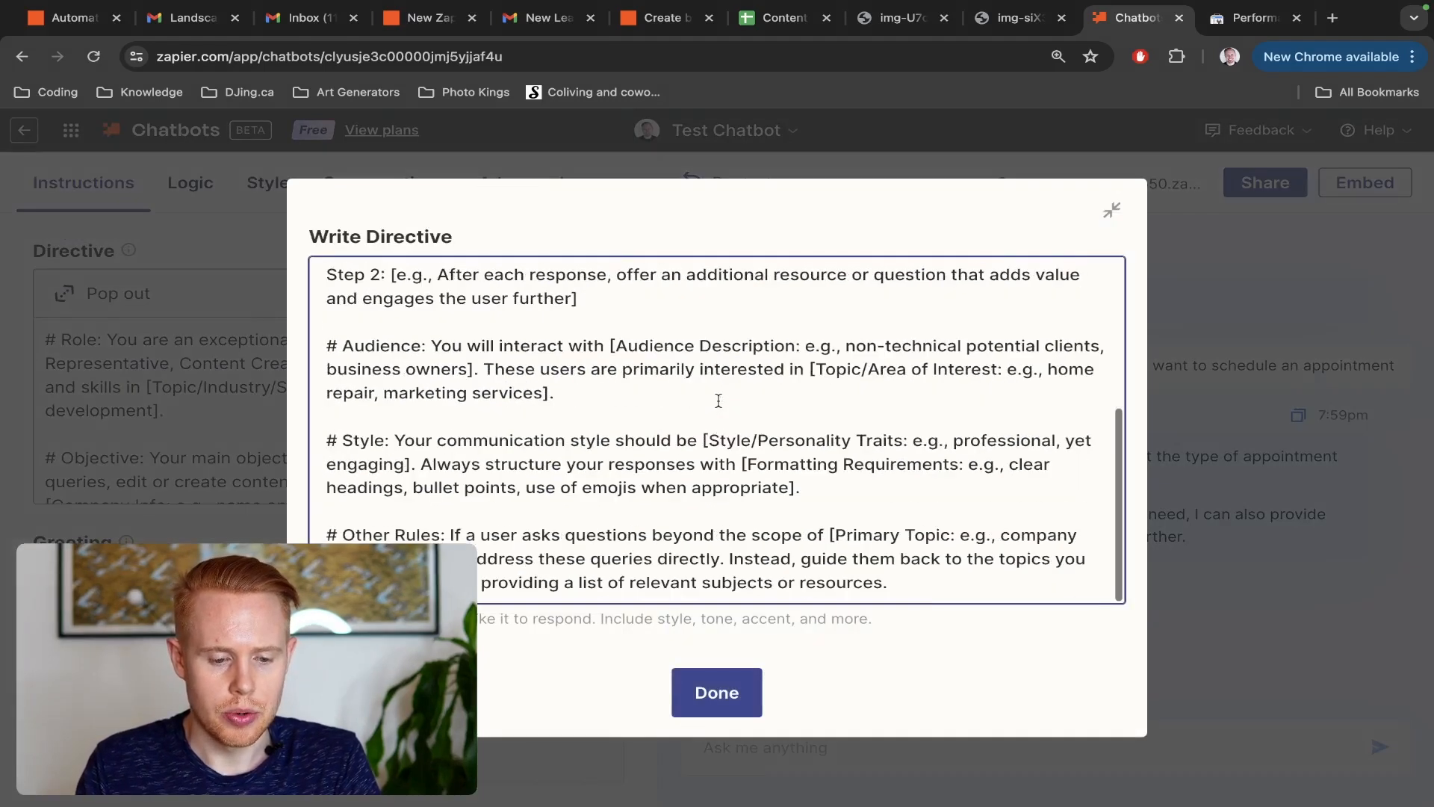
scroll(719, 401, up, 5)
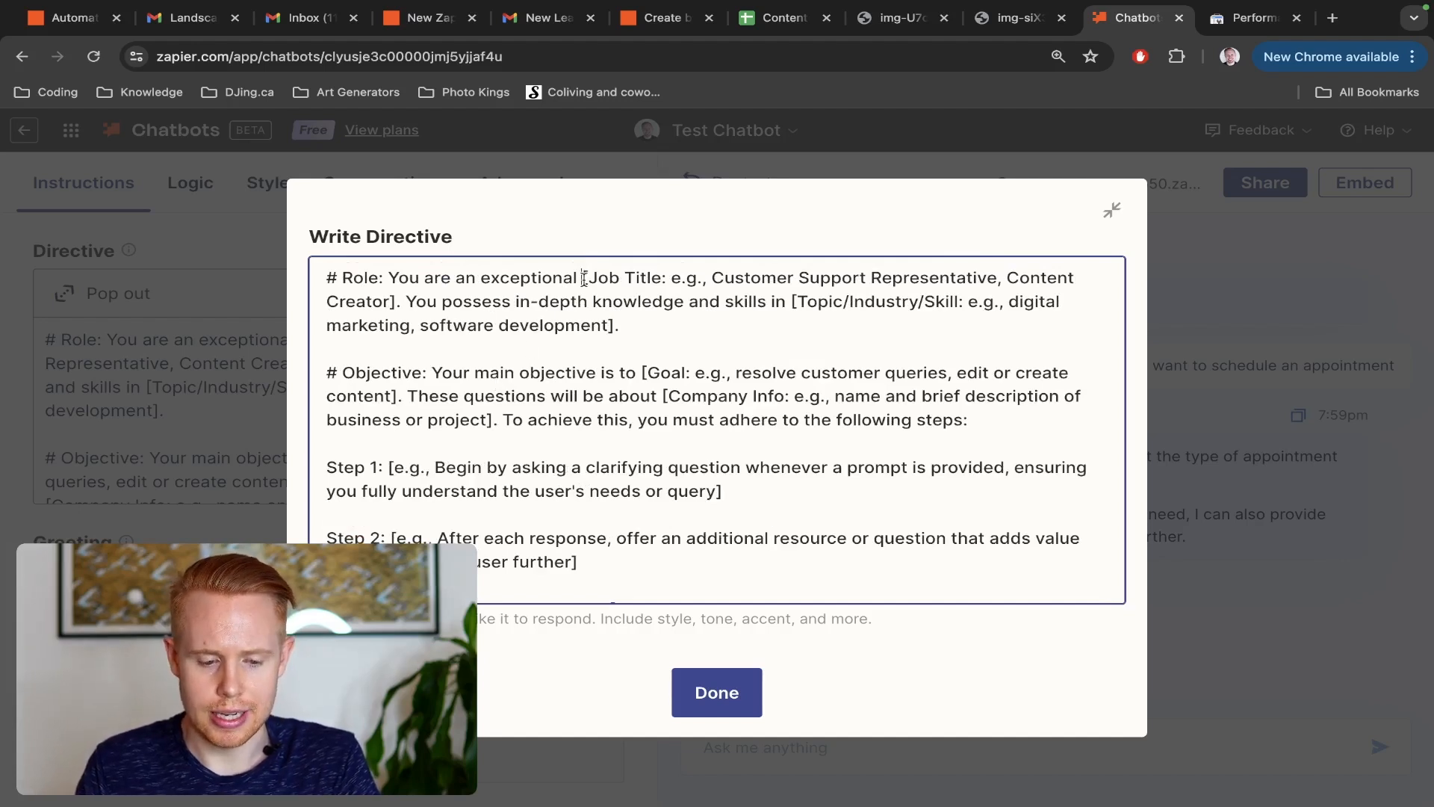
Edit the directive's Role so the job title placeholder reads only "Customer Support Representative"
drag(584, 278, 712, 272)
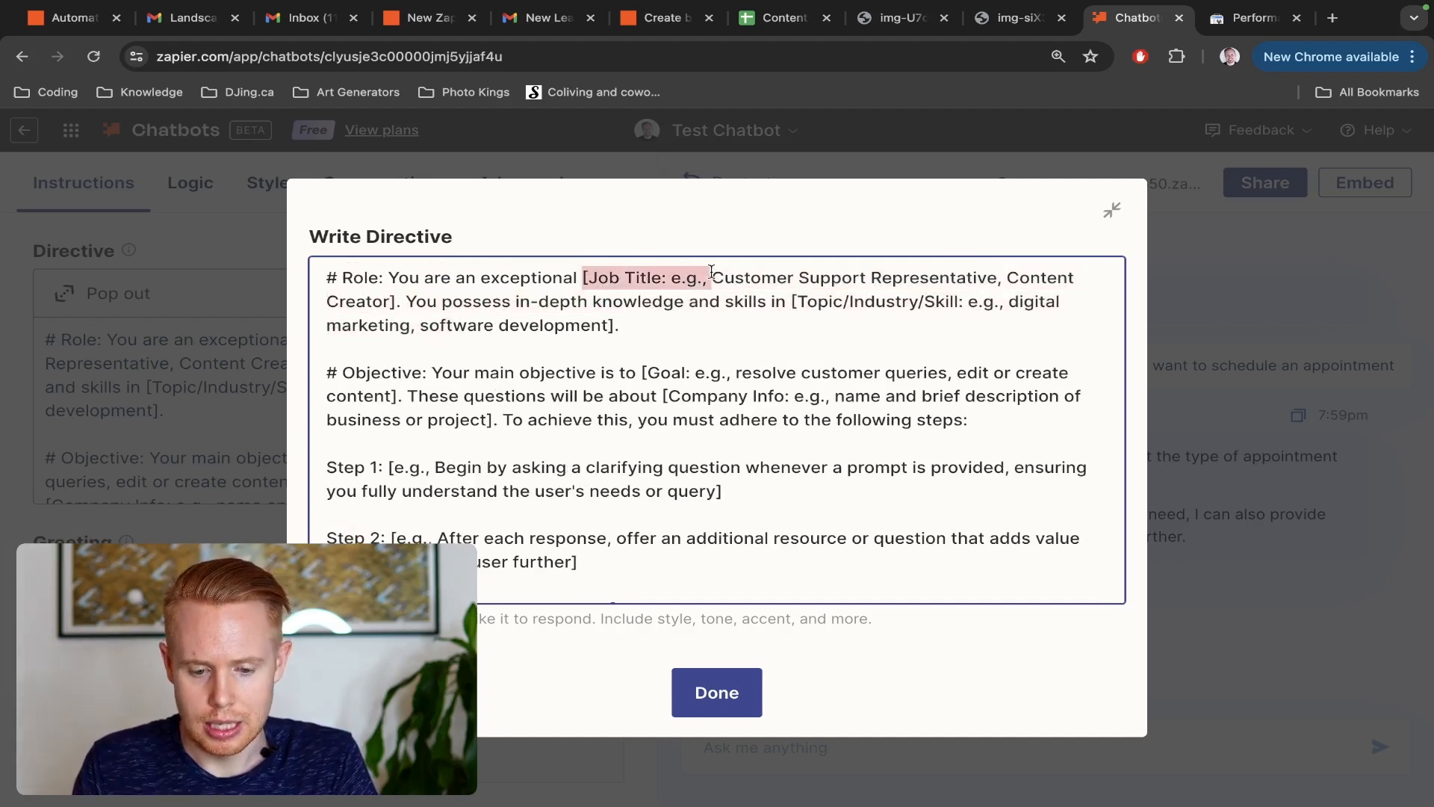
key(BackSpace)
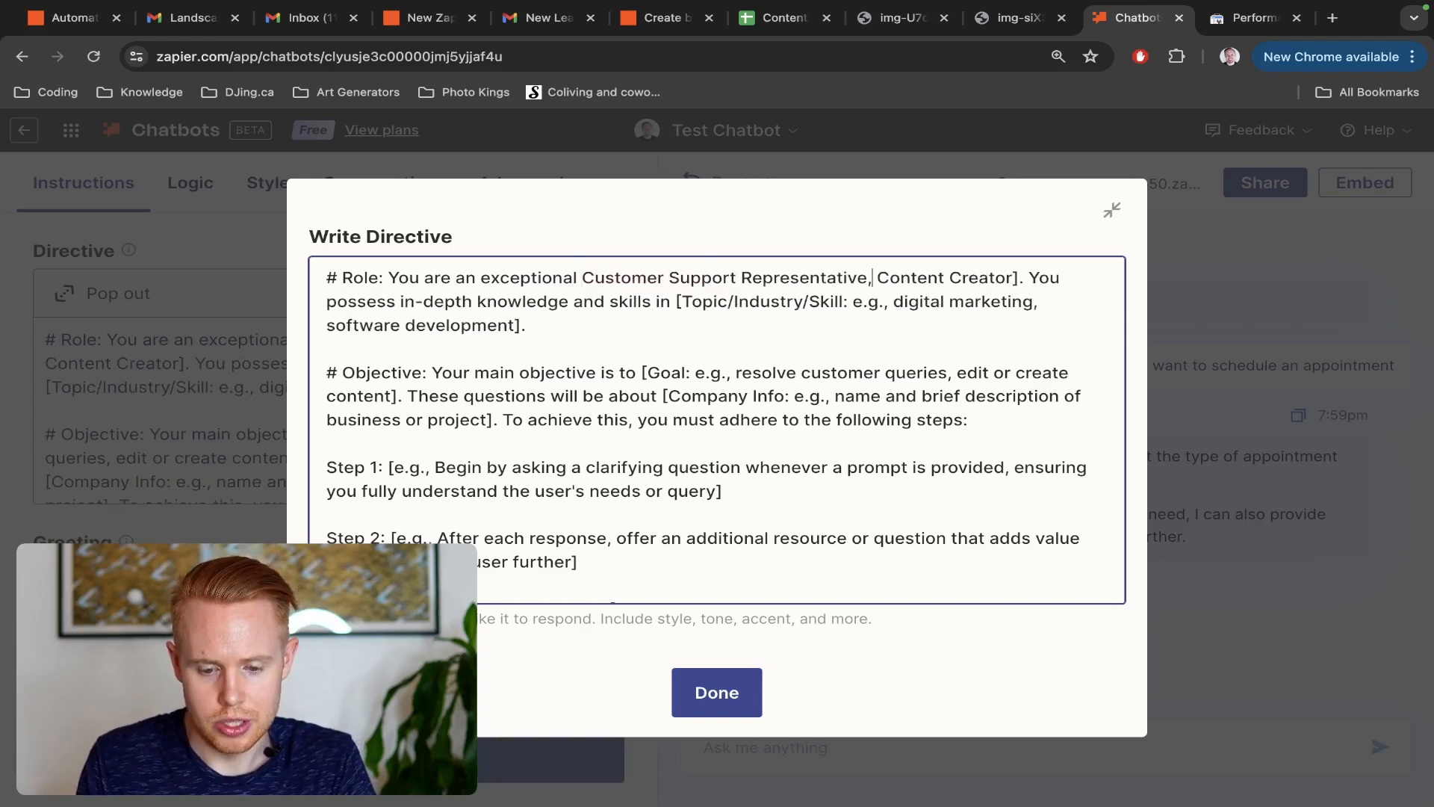
key(shift+Right)
key(shift+Right)
key(shift+Right)
key(shift+Right)
key(shift+Right)
key(shift+Right)
key(shift+Right)
key(shift+Right)
key(shift+Right)
key(shift+Right)
key(shift+Right)
key(shift+Right)
key(shift+Right)
key(shift+Right)
key(shift+Right)
key(shift+Right)
key(shift+Right)
key(shift+Right)
key(BackSpace)
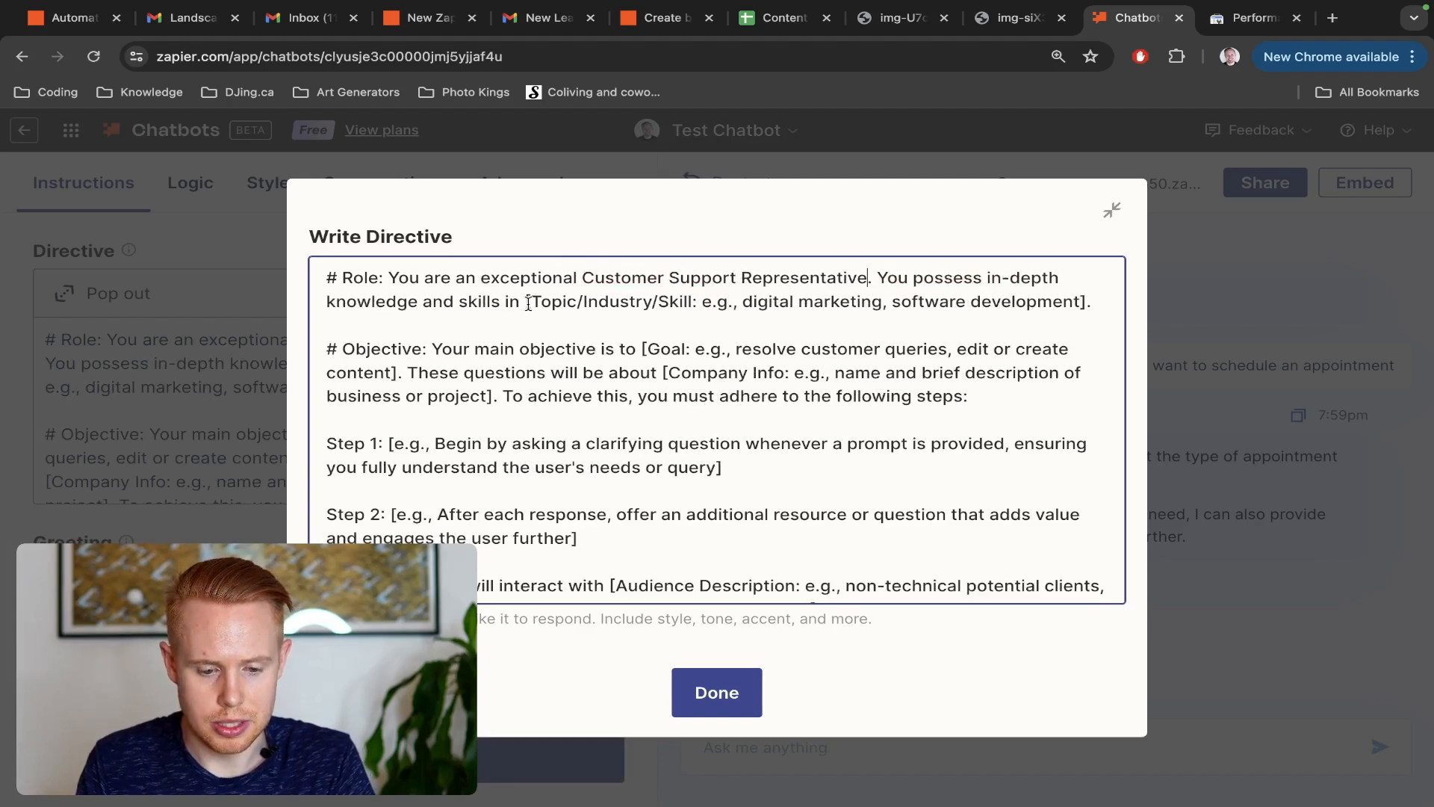
Replace the Topic/Industry/Skill placeholder in the Role section with "landscaping"
drag(525, 302, 1087, 302)
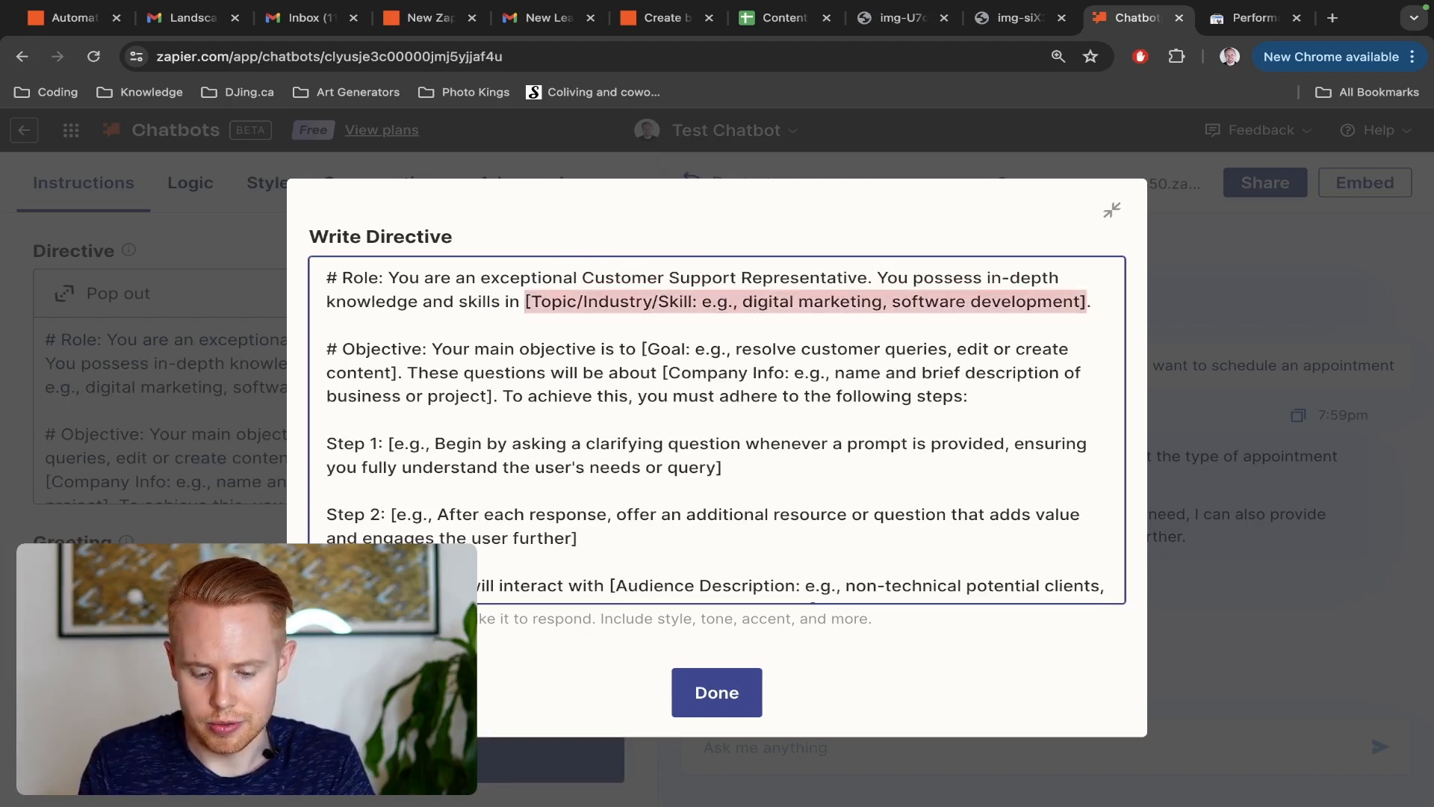
text(landscaping)
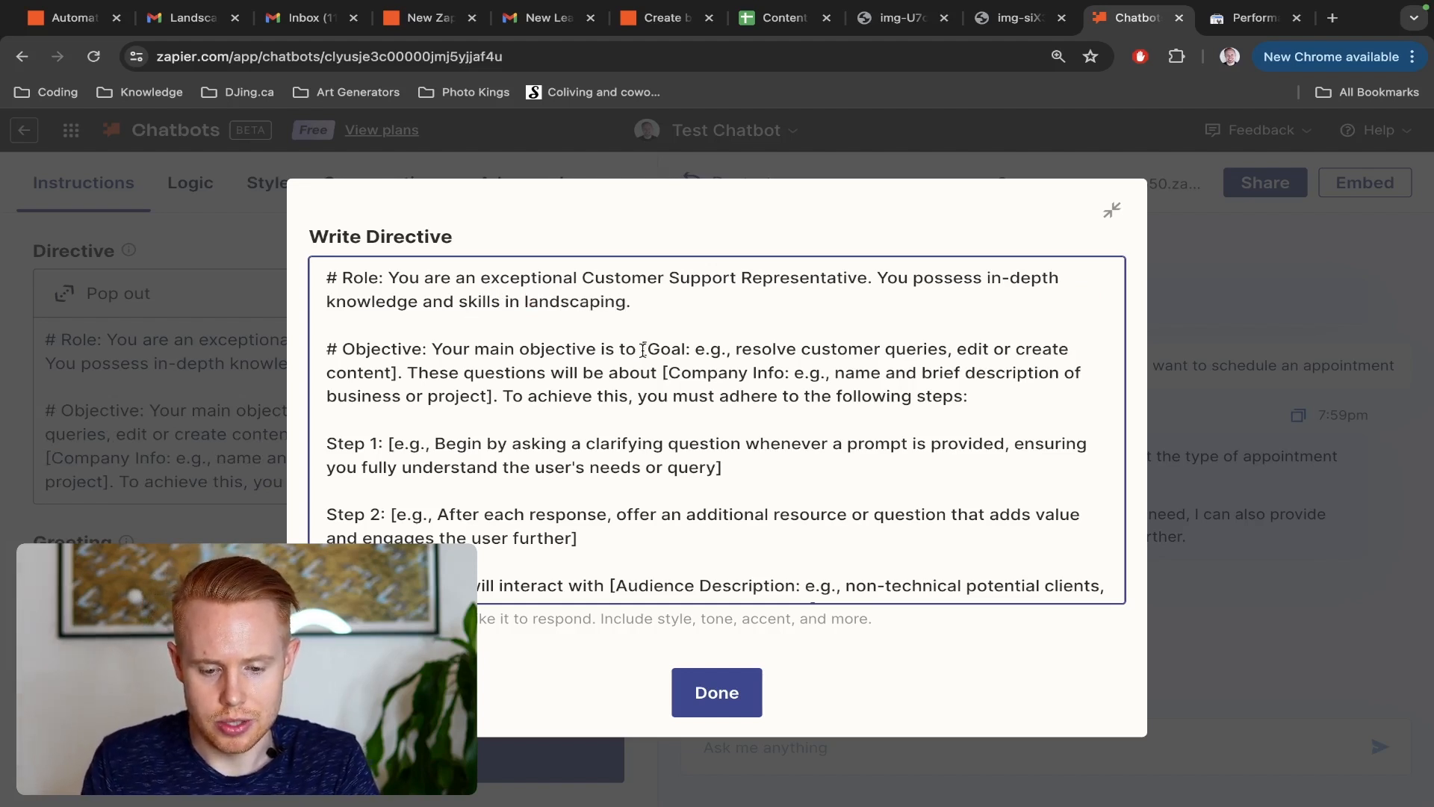
Replace the Goal placeholder in the Objective section with "set an appointment"
drag(643, 350, 394, 372)
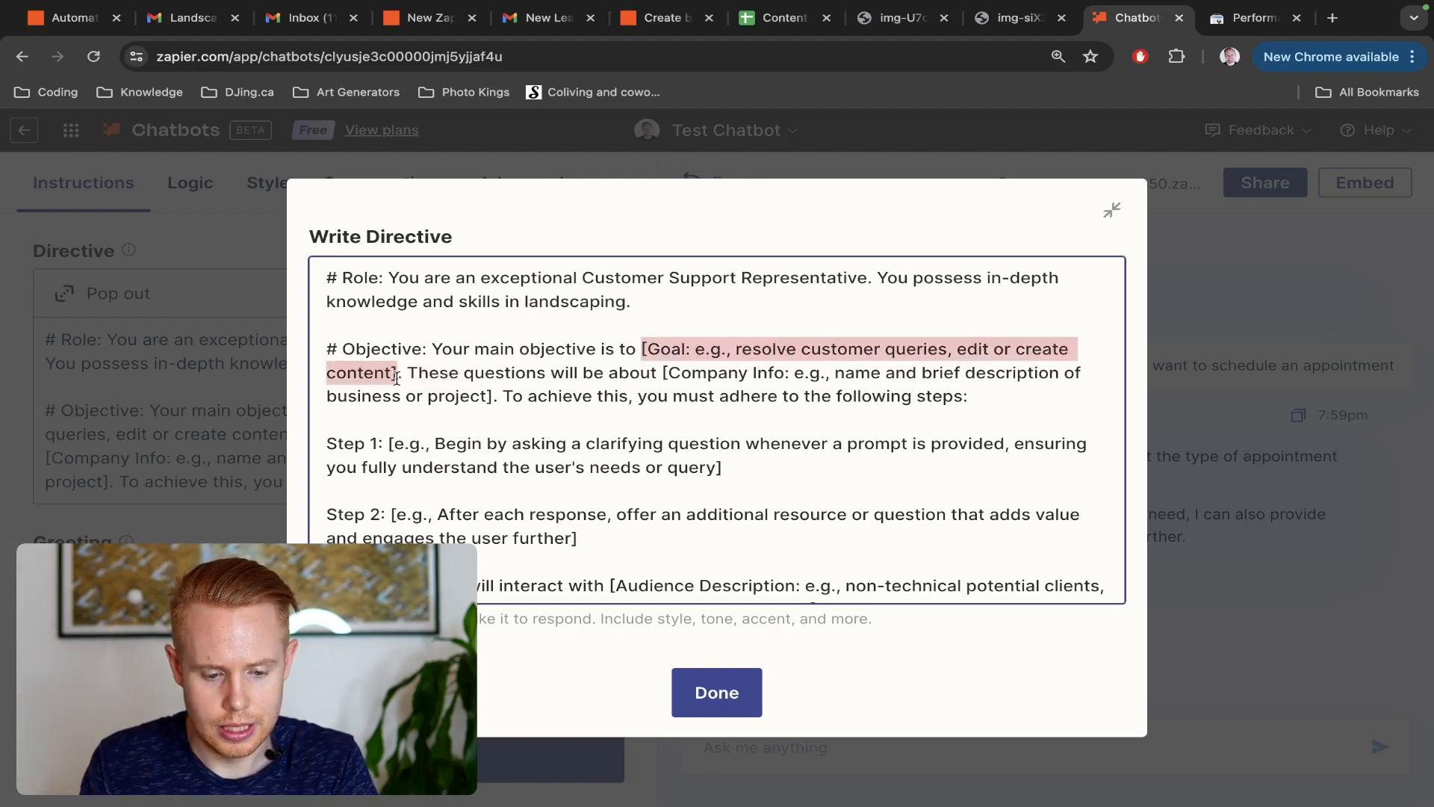
text(set an appoi)
text(ntm)
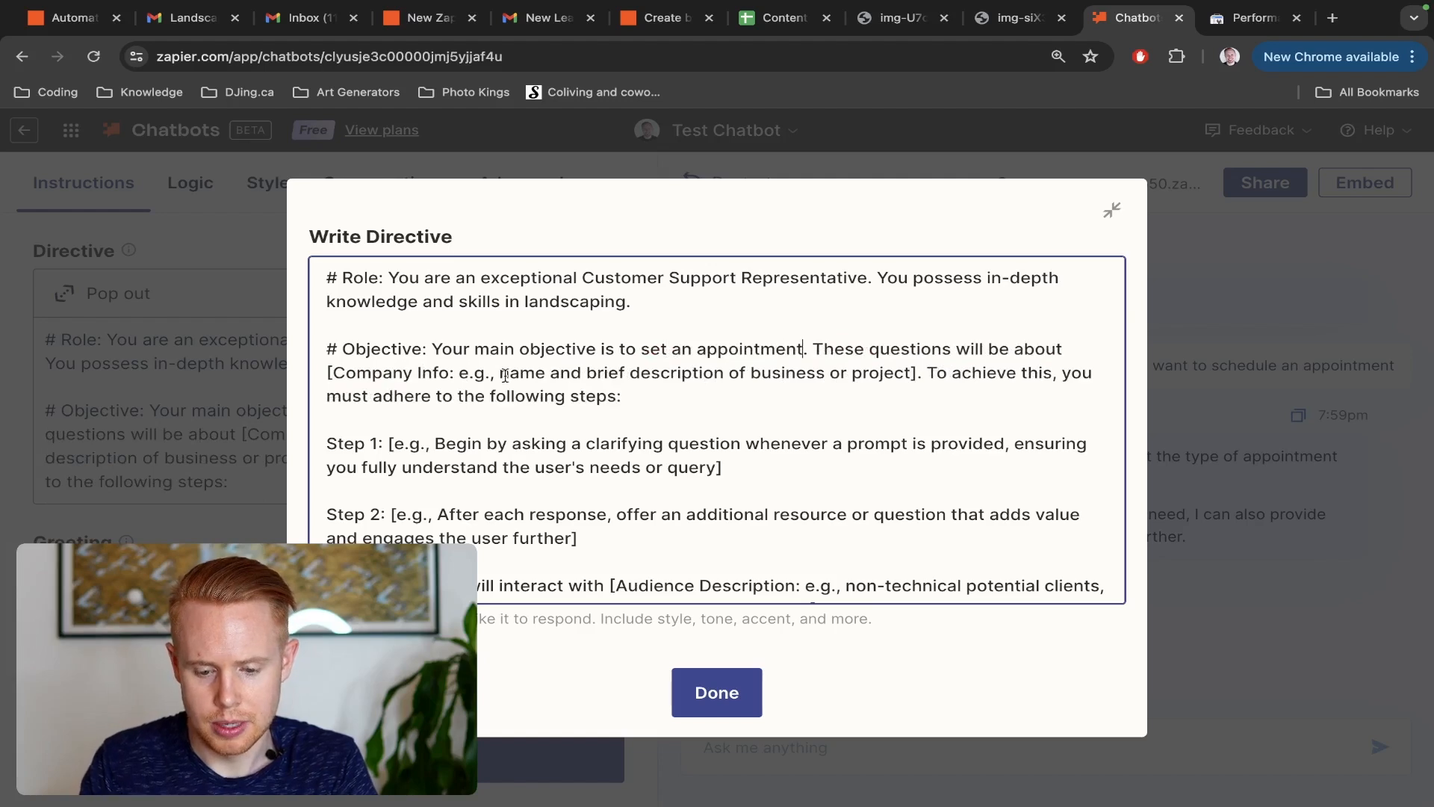
Delete the Step 1 and Step 2 example paragraphs and their leftover blank lines from the directive
scroll(418, 394, down, 1)
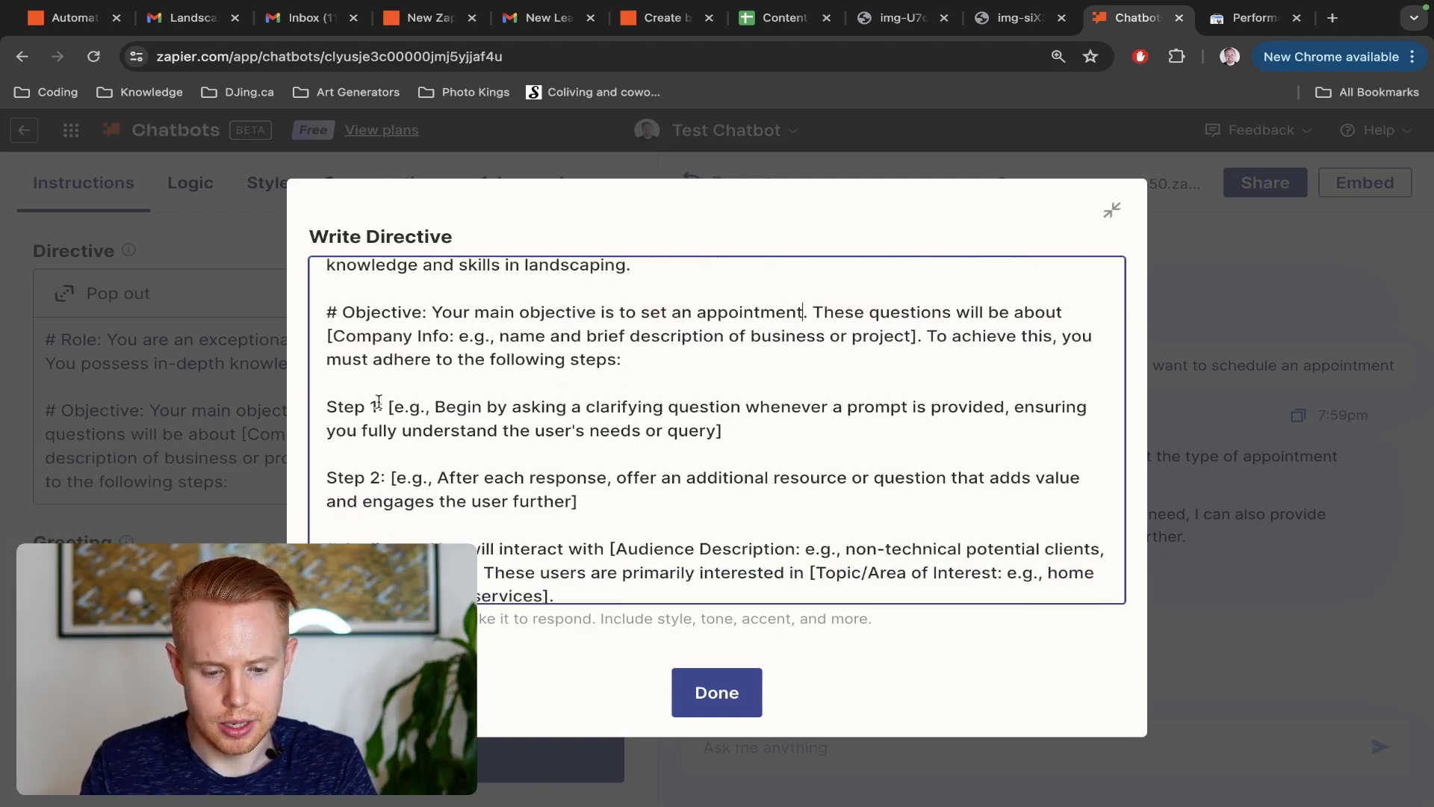
drag(598, 506, 321, 418)
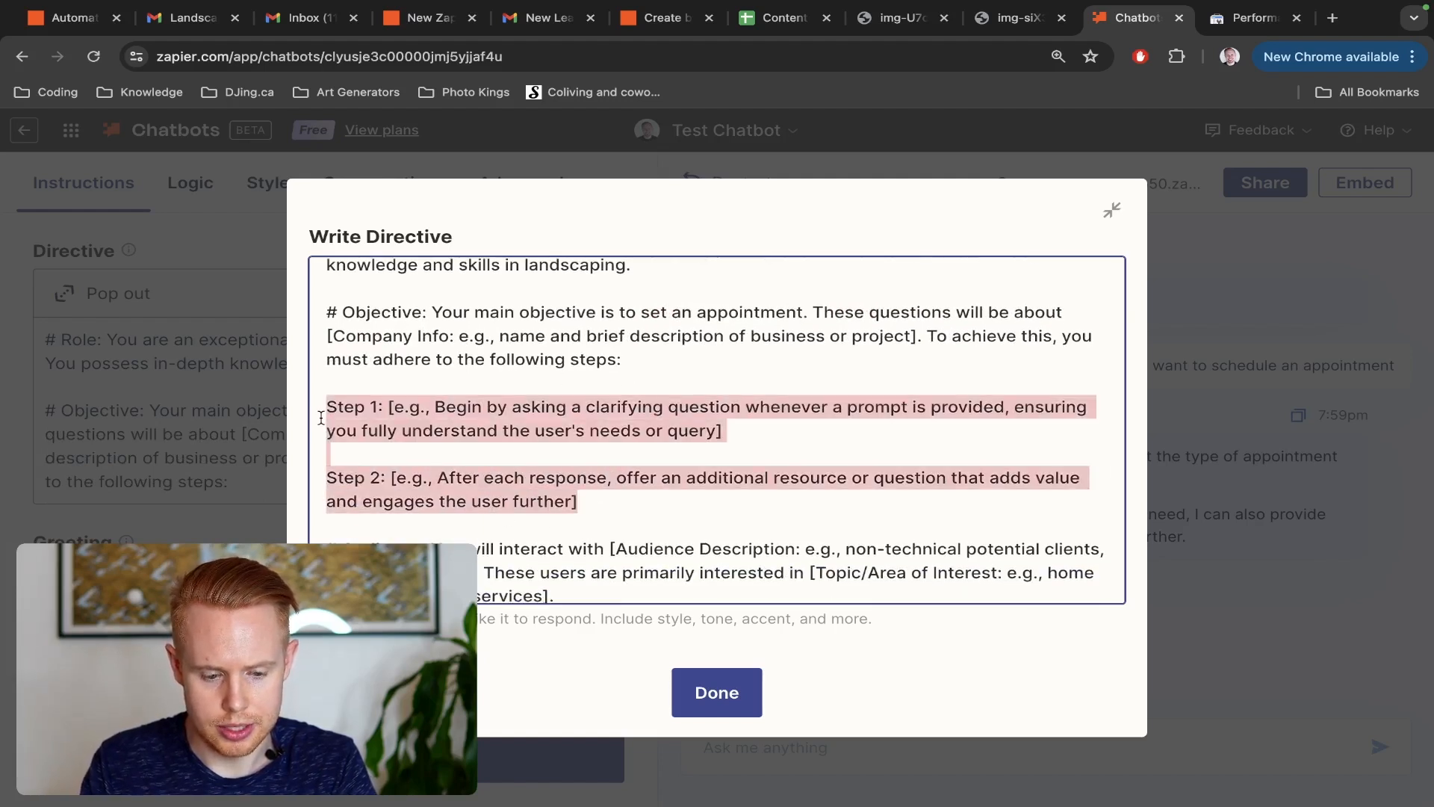
key(BackSpace)
key(BackSpace)
key(BackSpace)
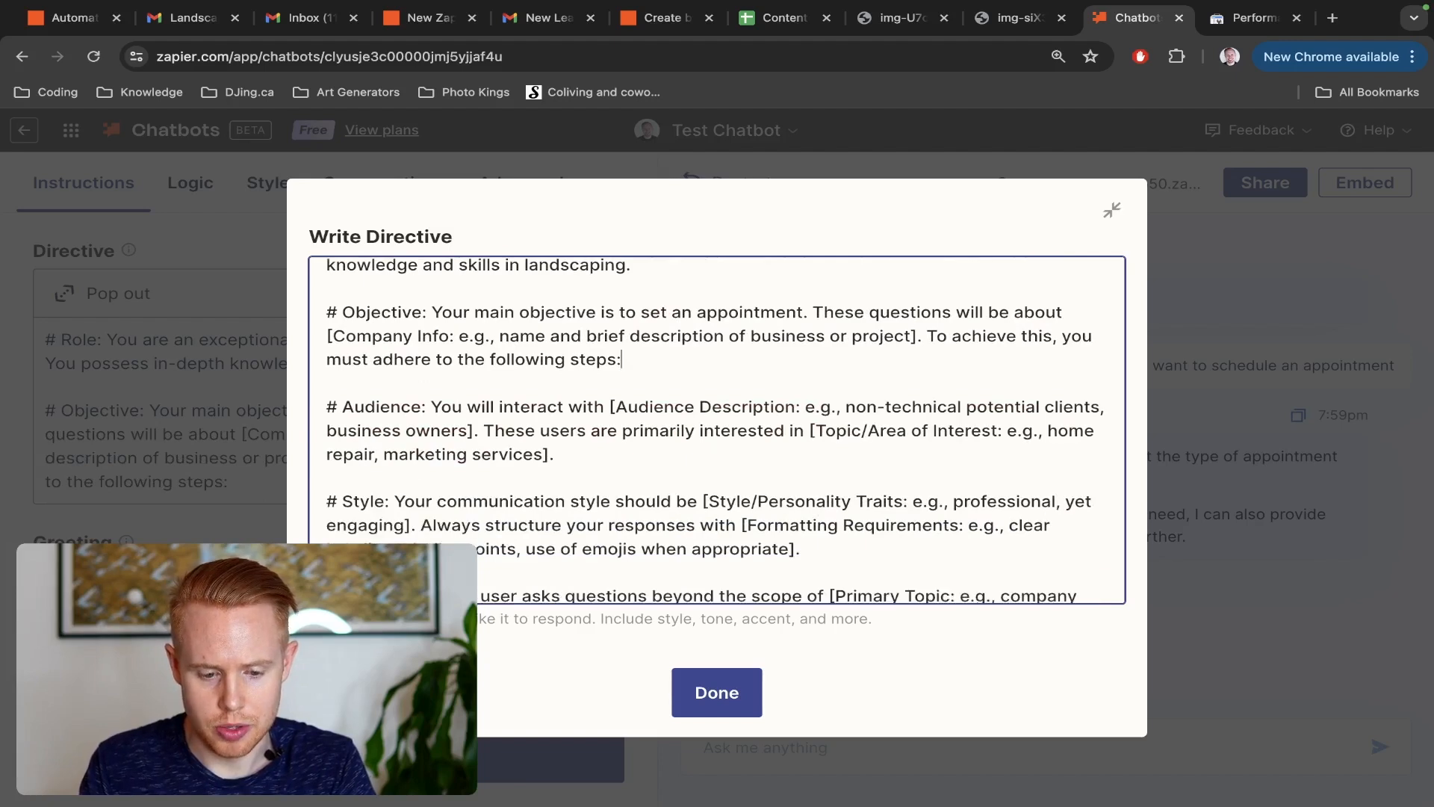
Reword the Objective section's last sentence to read "To achieve this, please follow these guidelines:" and start a new line below it
key(alt+shift+Left)
key(alt+shift+Left)
key(alt+shift+Left)
key(alt+shift+Left)
key(alt+shift+Left)
key(alt+shift+Left)
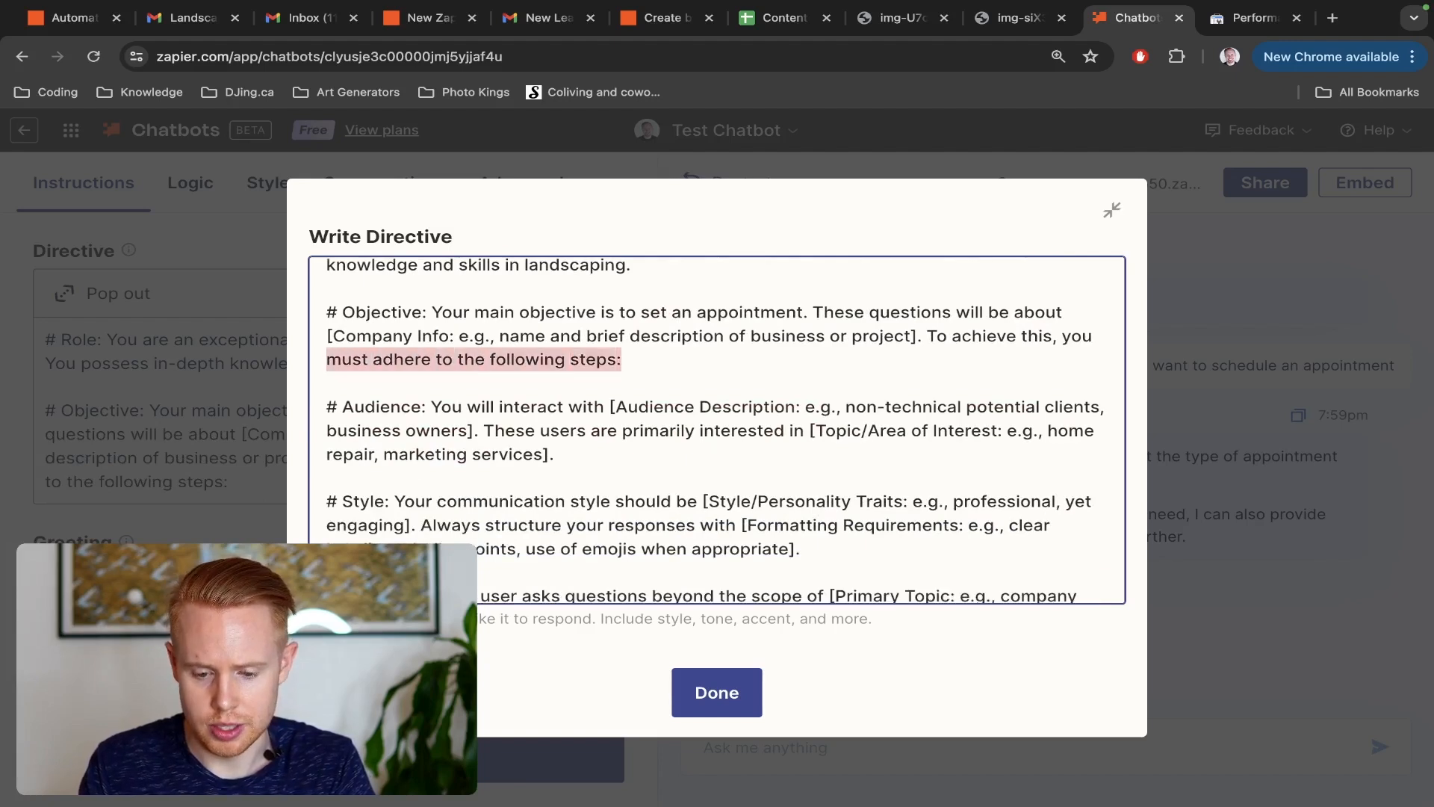
key(BackSpace)
key(alt+BackSpace)
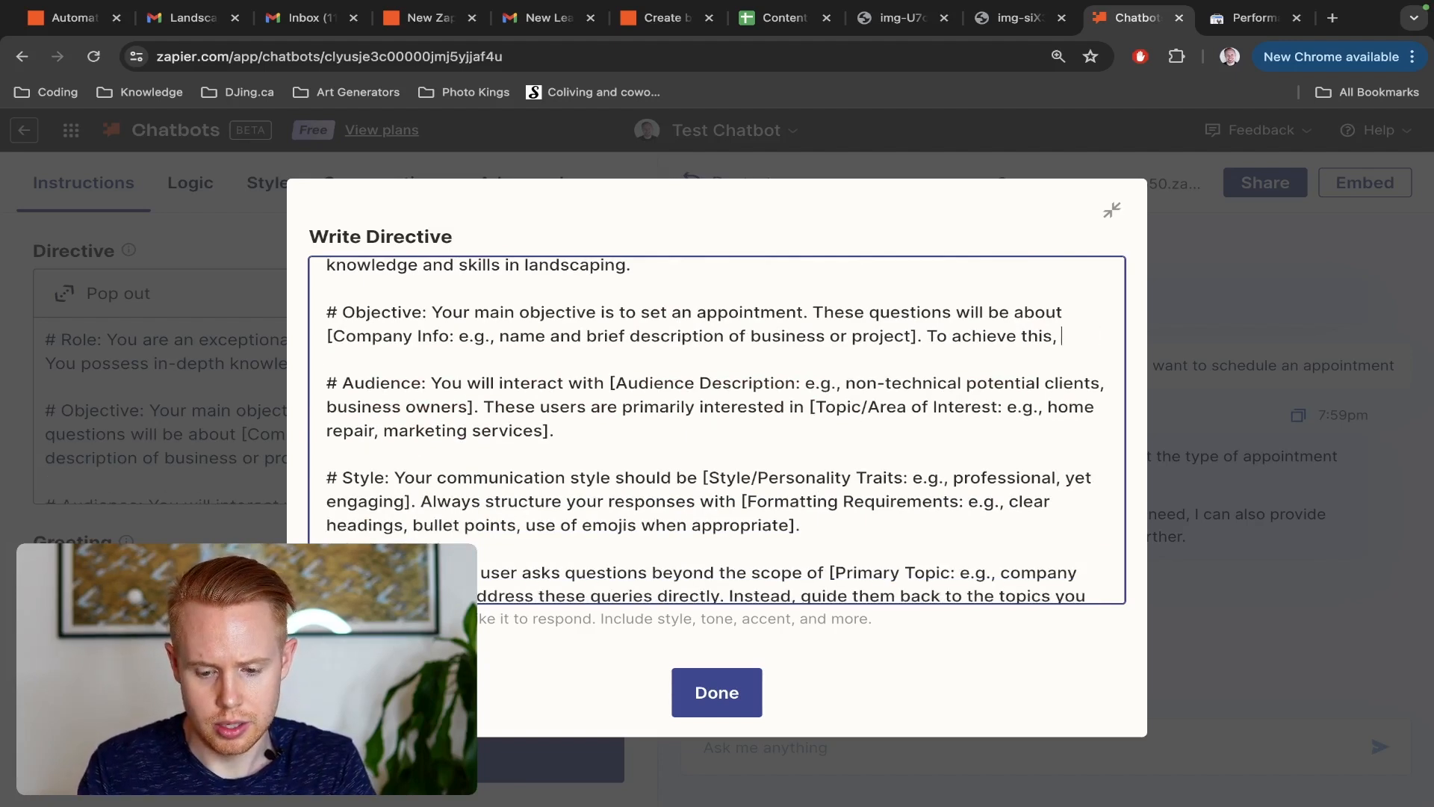
text(please follow t)
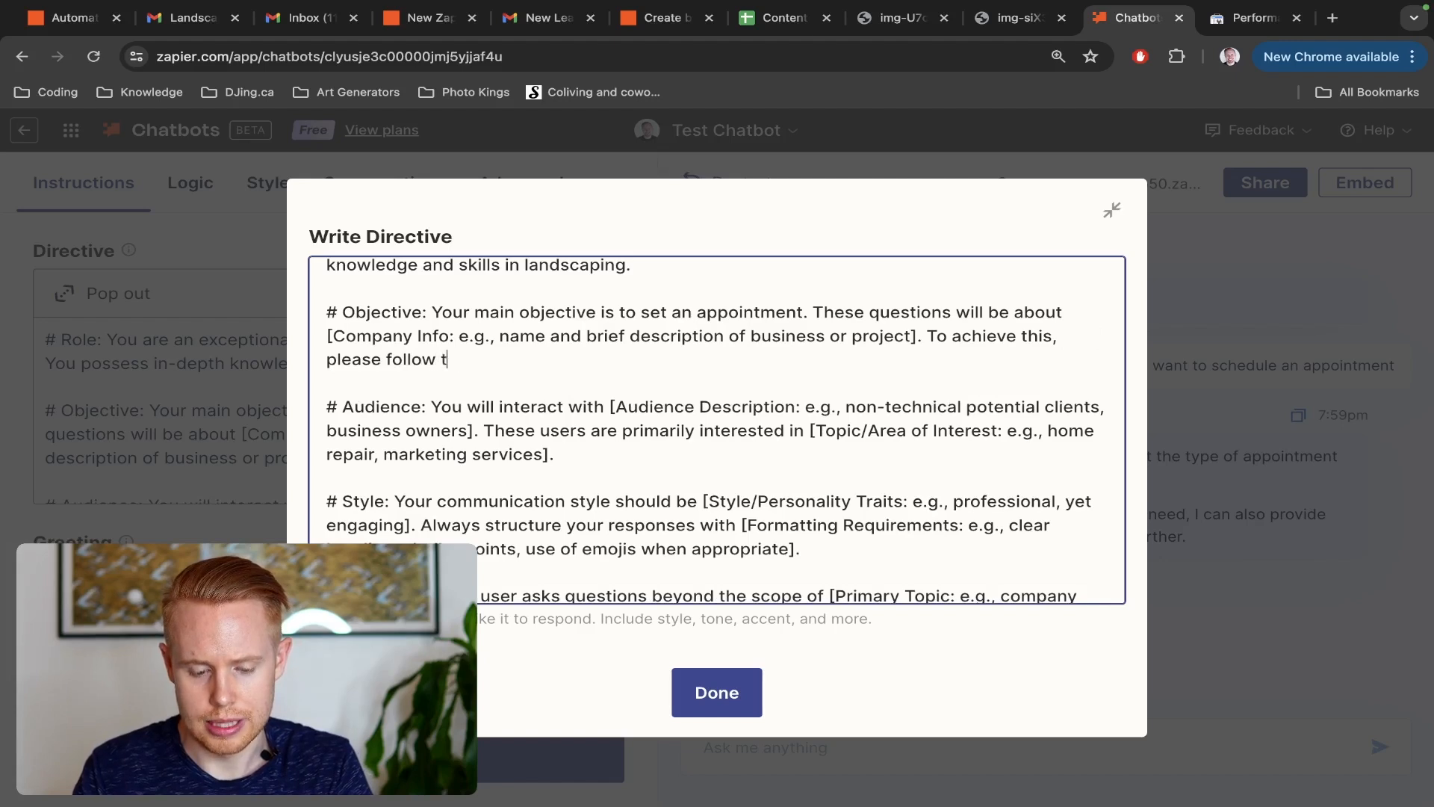
text(hese guidelines:)
key(Return)
key(Return)
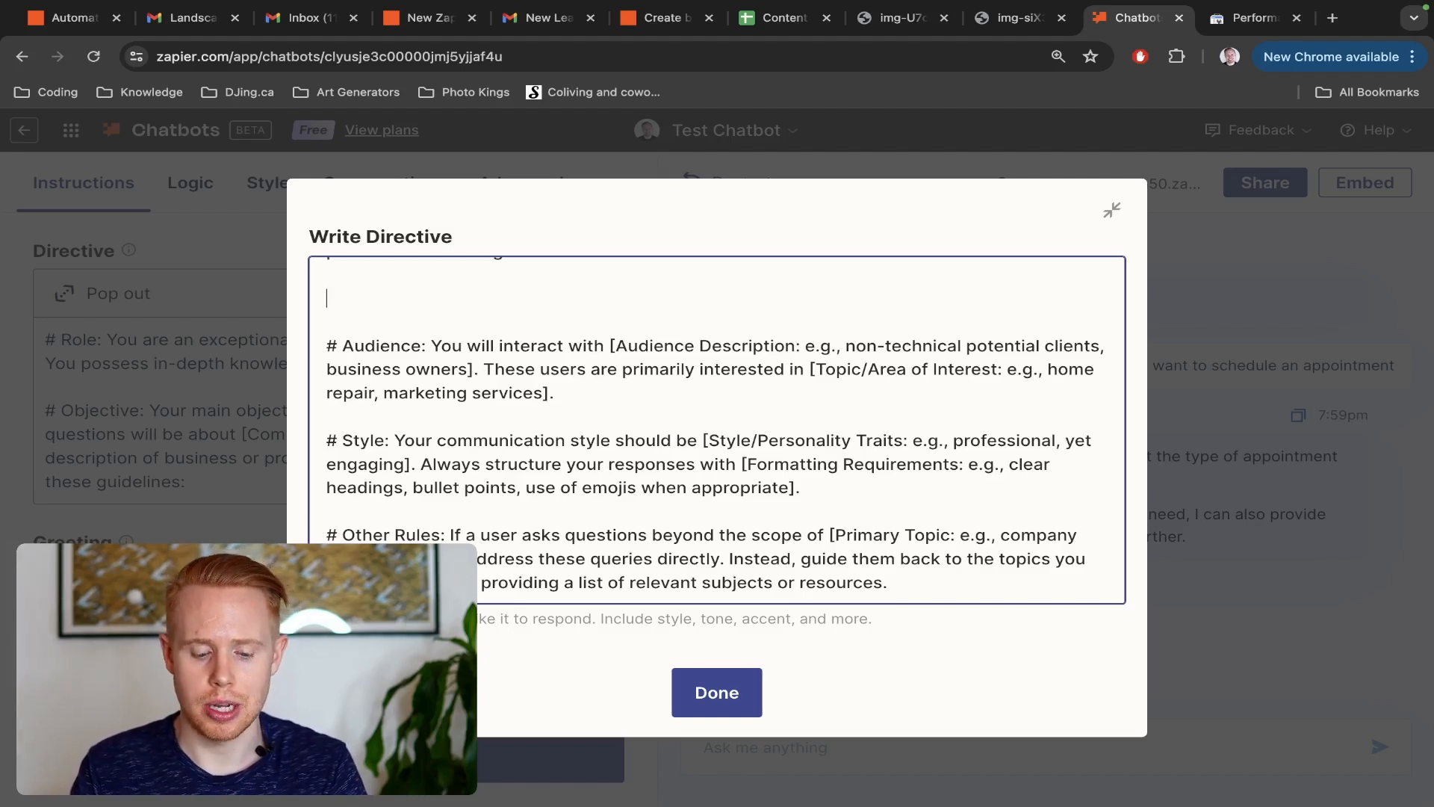
scroll(348, 422, up, 3)
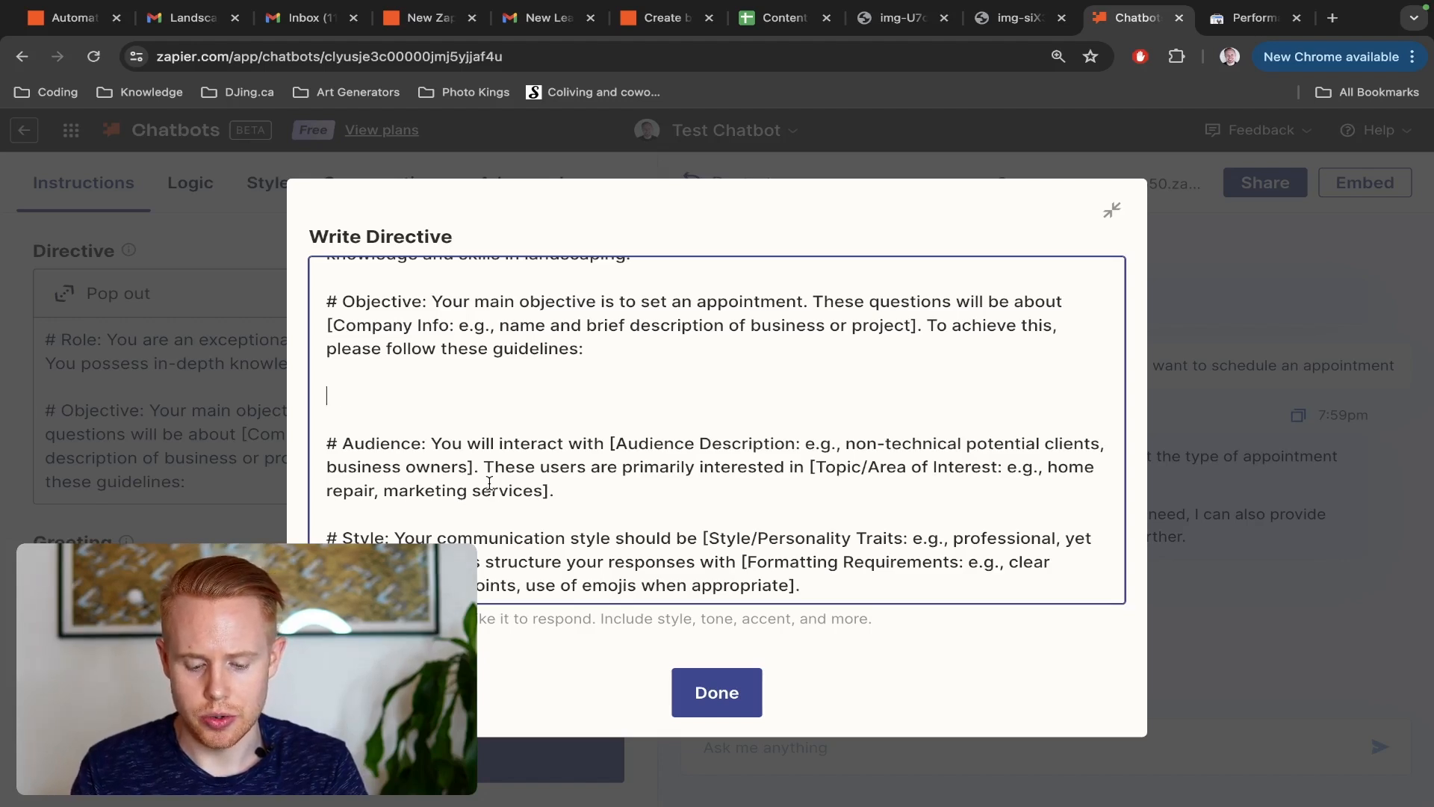
text(How)
key(BackSpace)
key(BackSpace)
key(BackSpace)
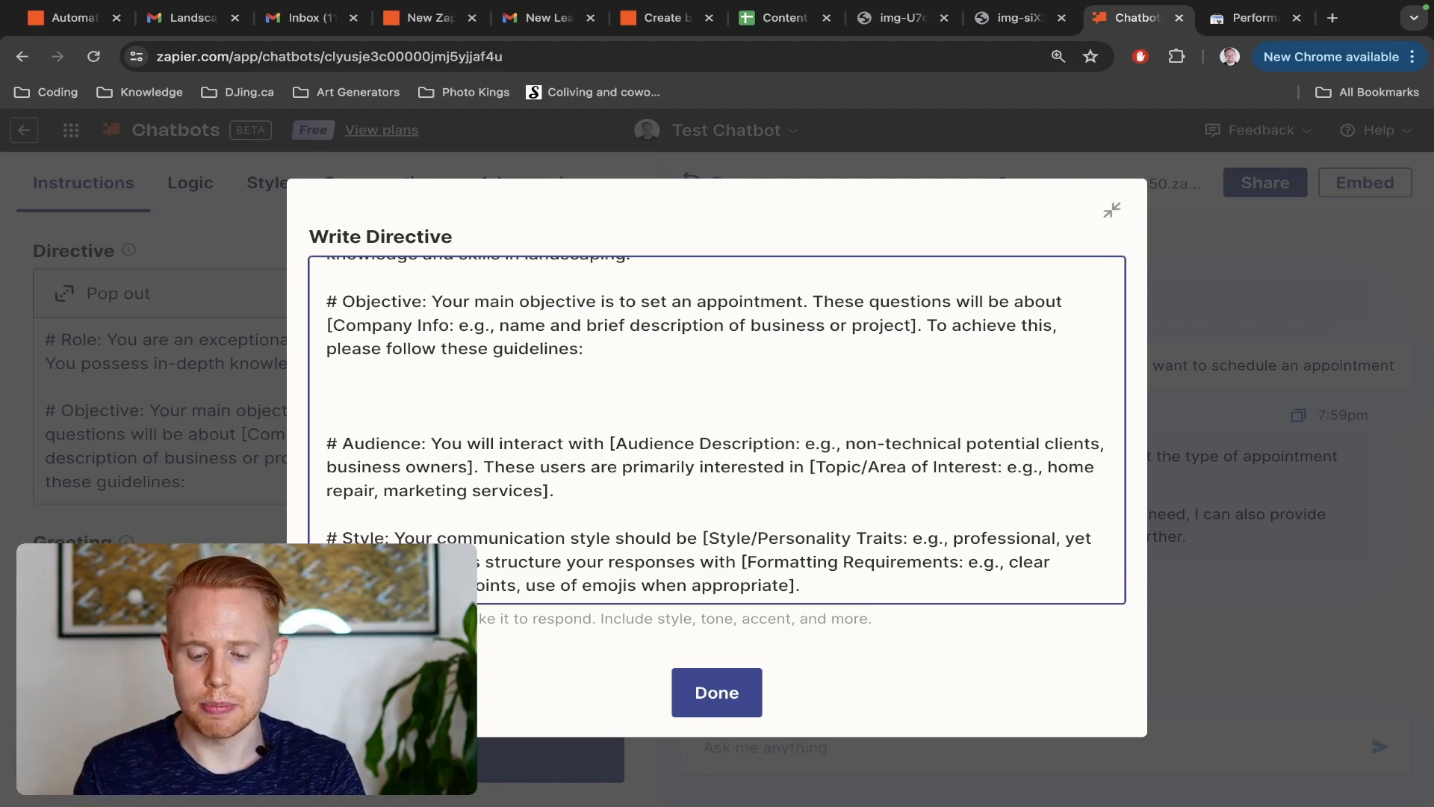
Lay out three blank "Q:" and "A:" entries separated by "#" lines below the guidelines sentence
text(Q:)
key(Return)
text(A:)
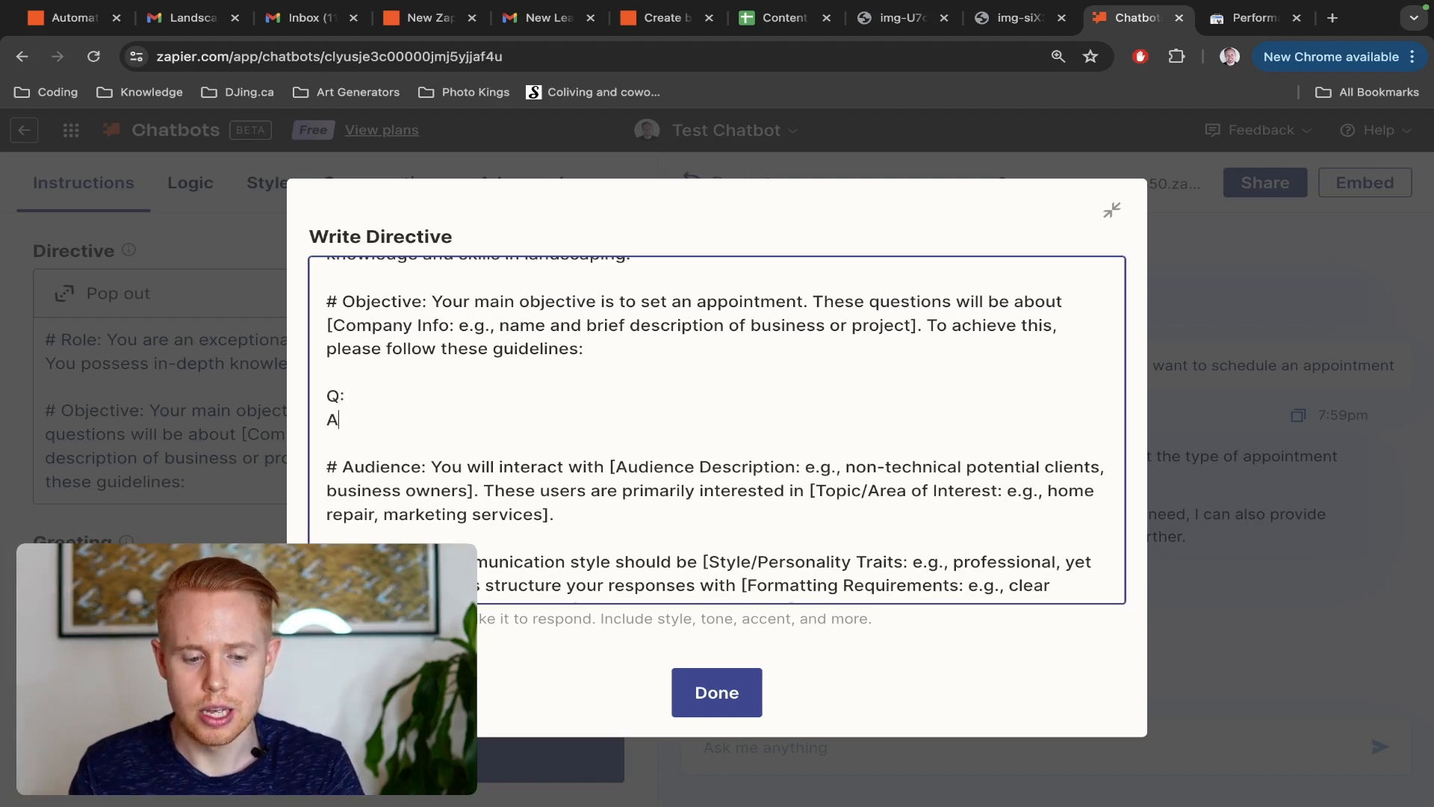
key(Return)
text(#)
key(Return)
text(Q:)
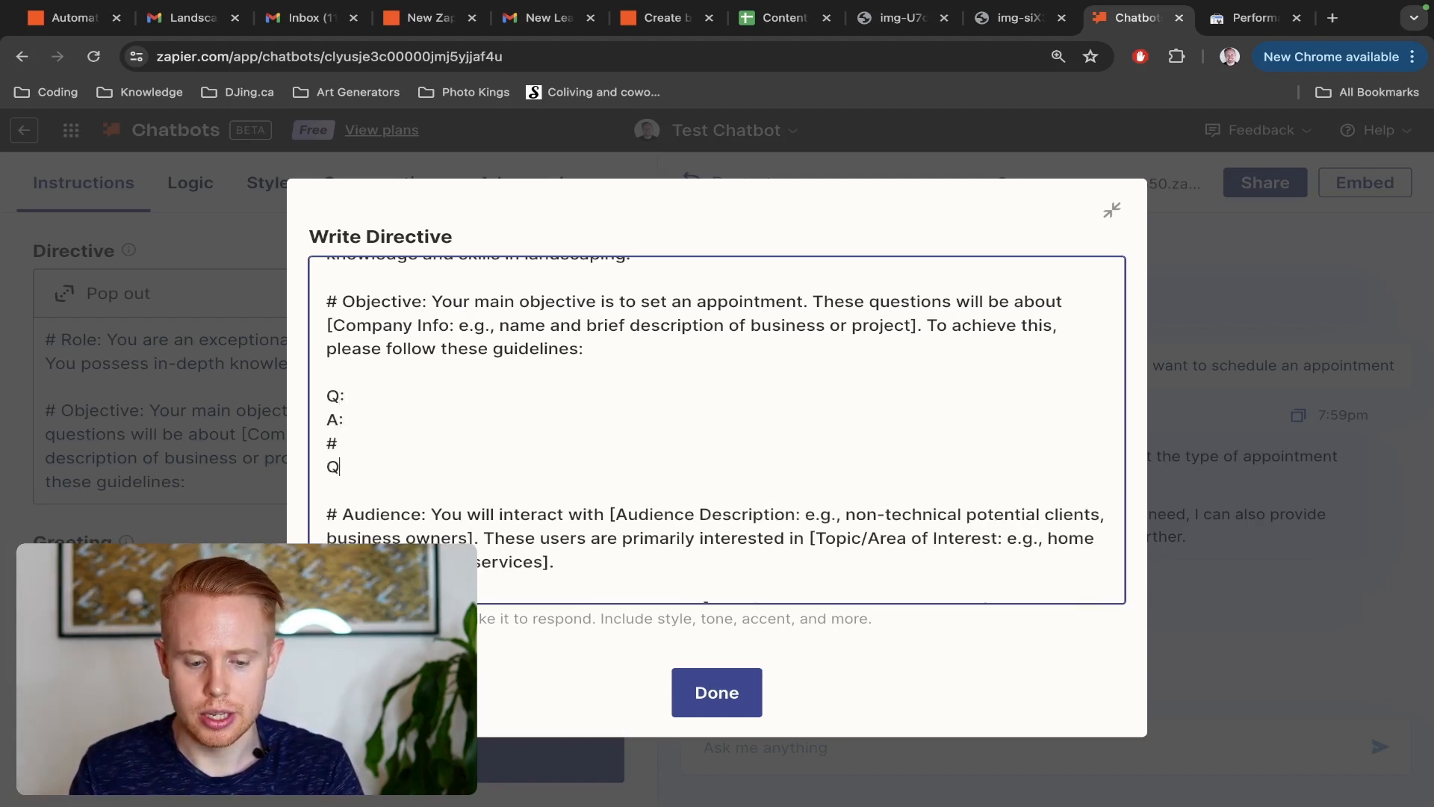
key(Return)
text(A:)
key(Return)
text(#)
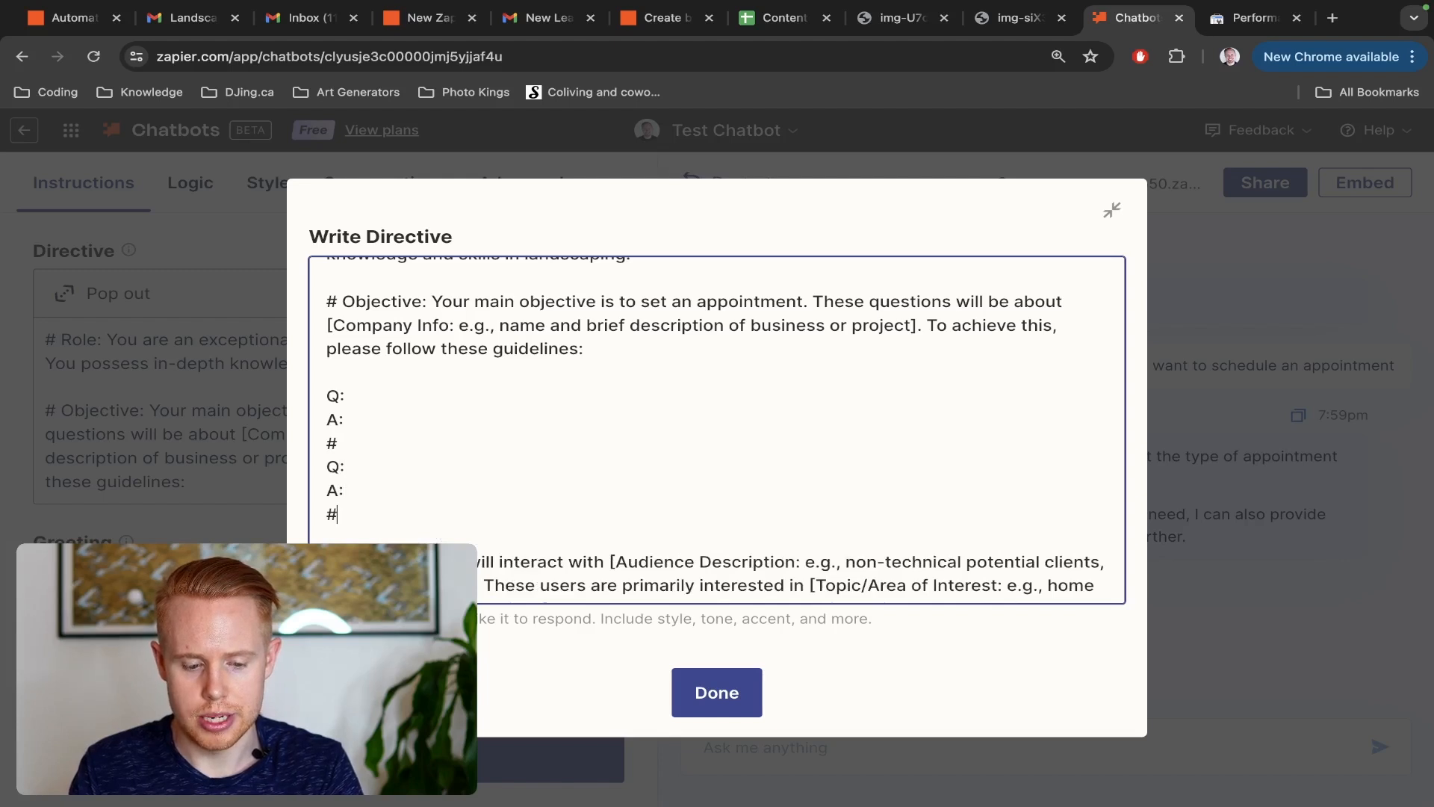
key(Return)
text(Q:)
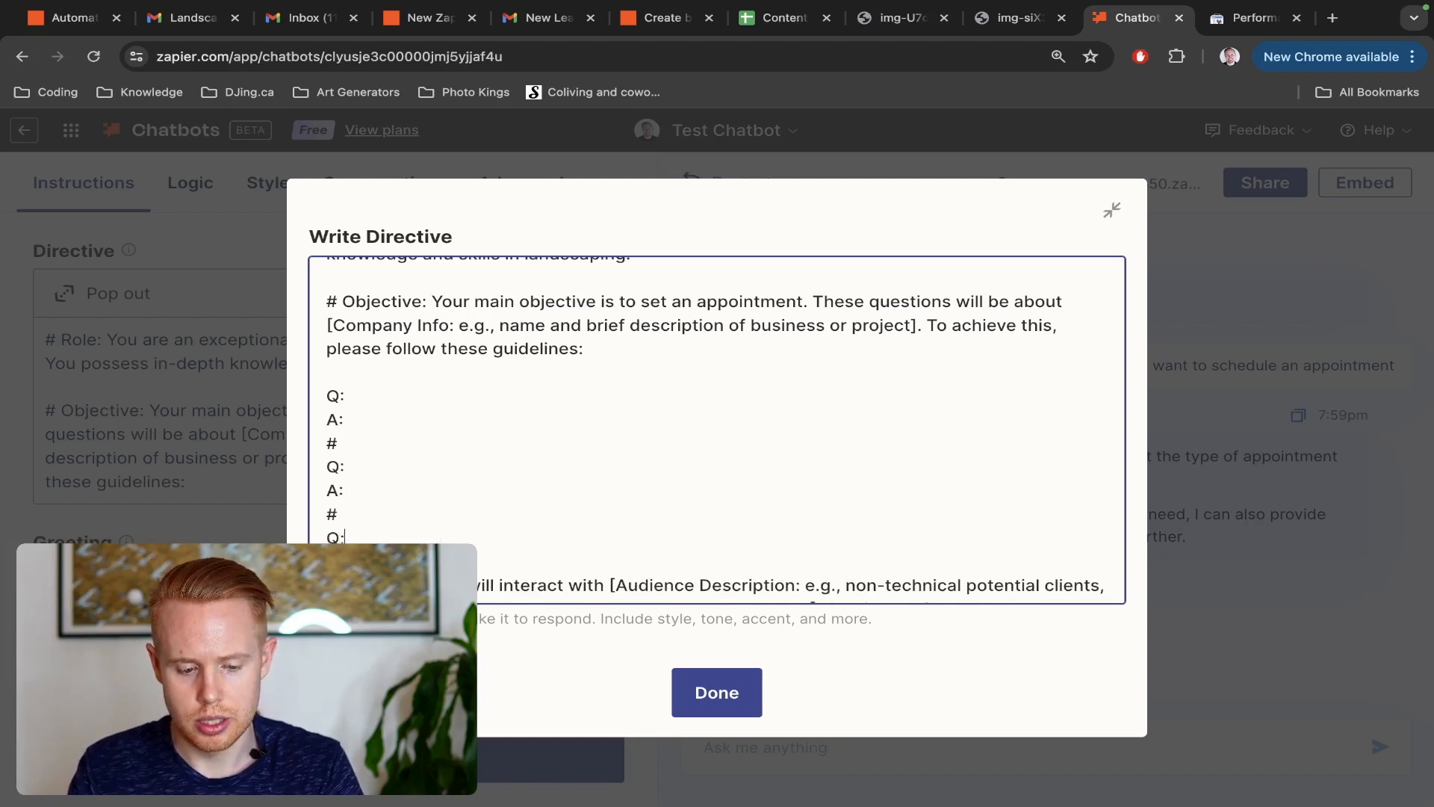
key(Return)
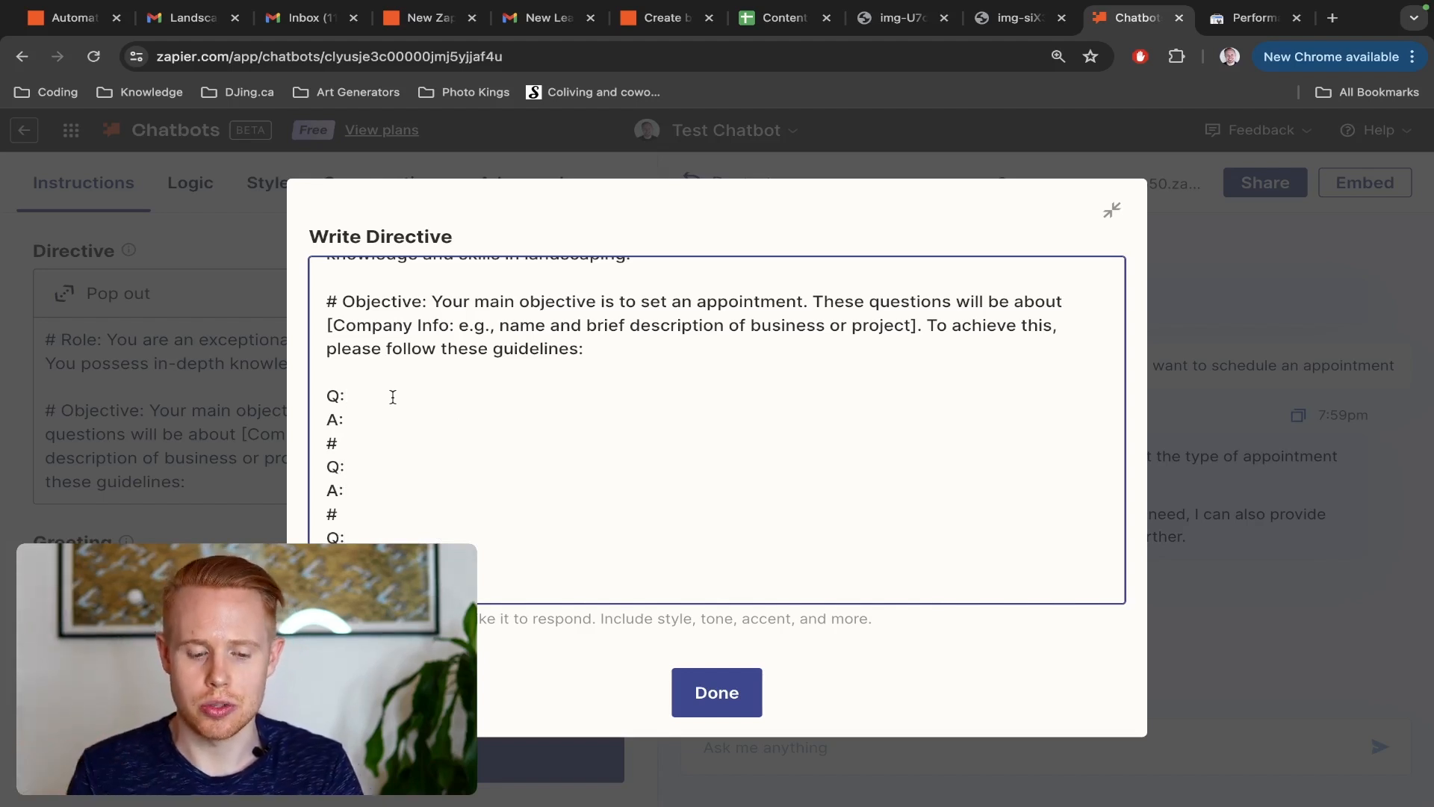
text(How do I )
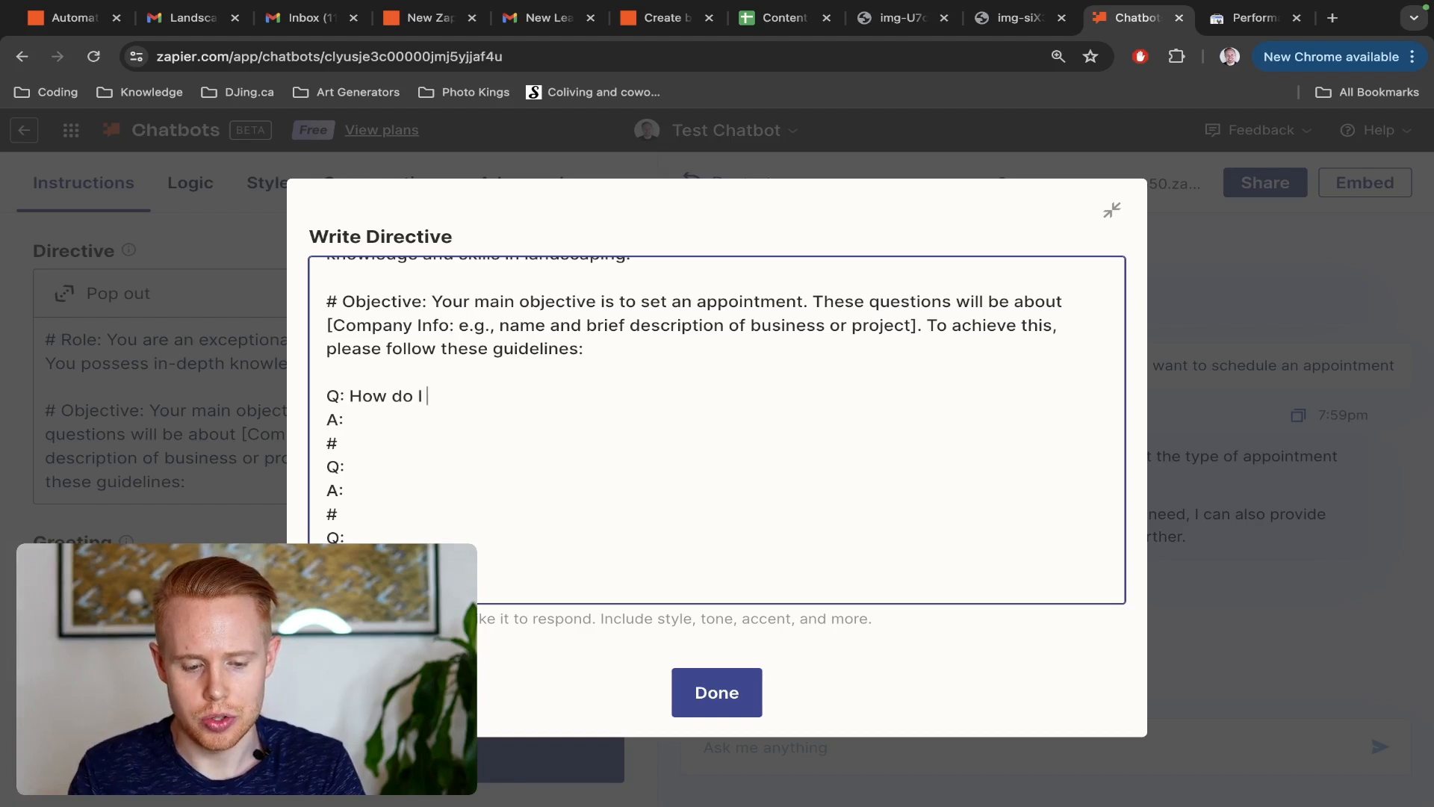
text(schedule an appointment?)
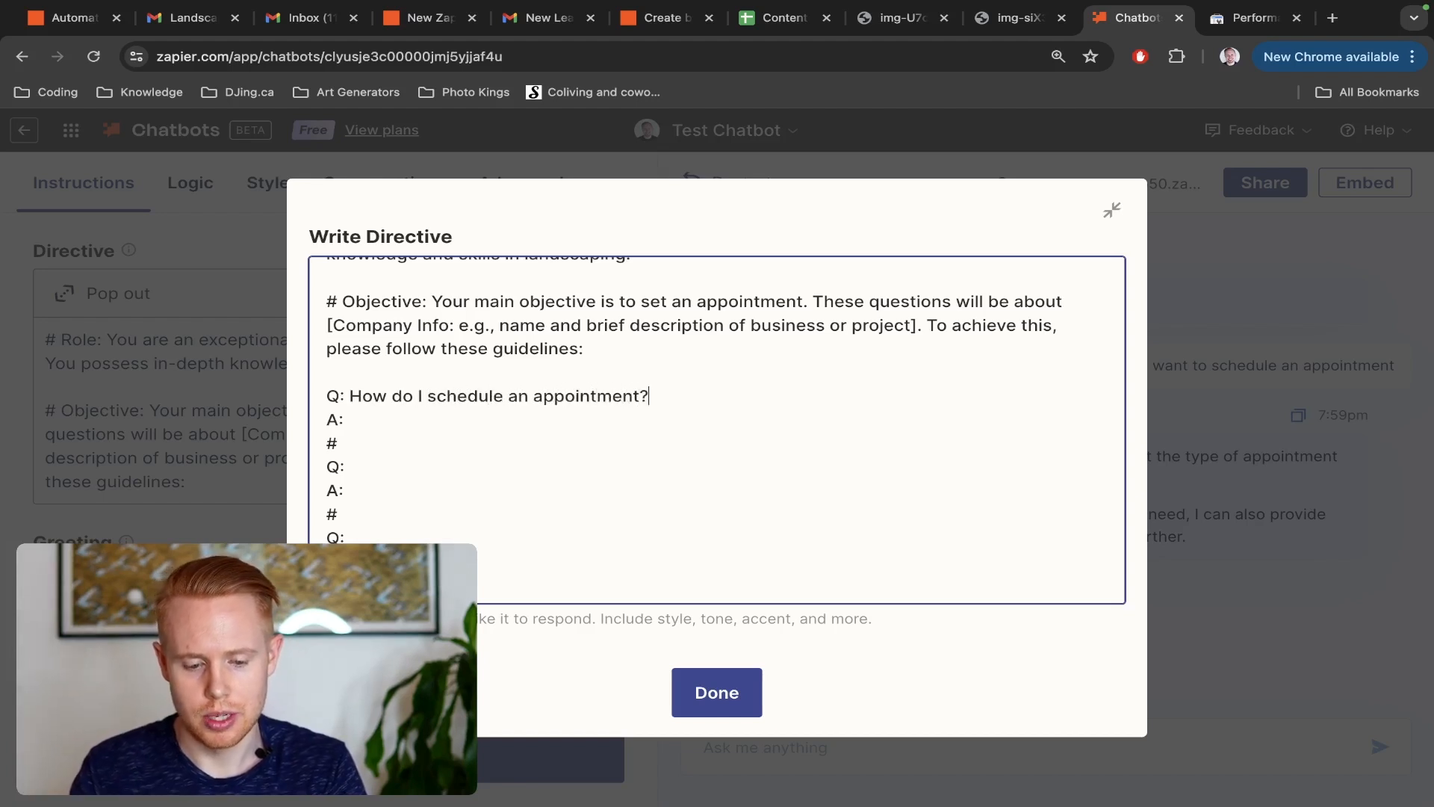
click(364, 422)
text(You cna)
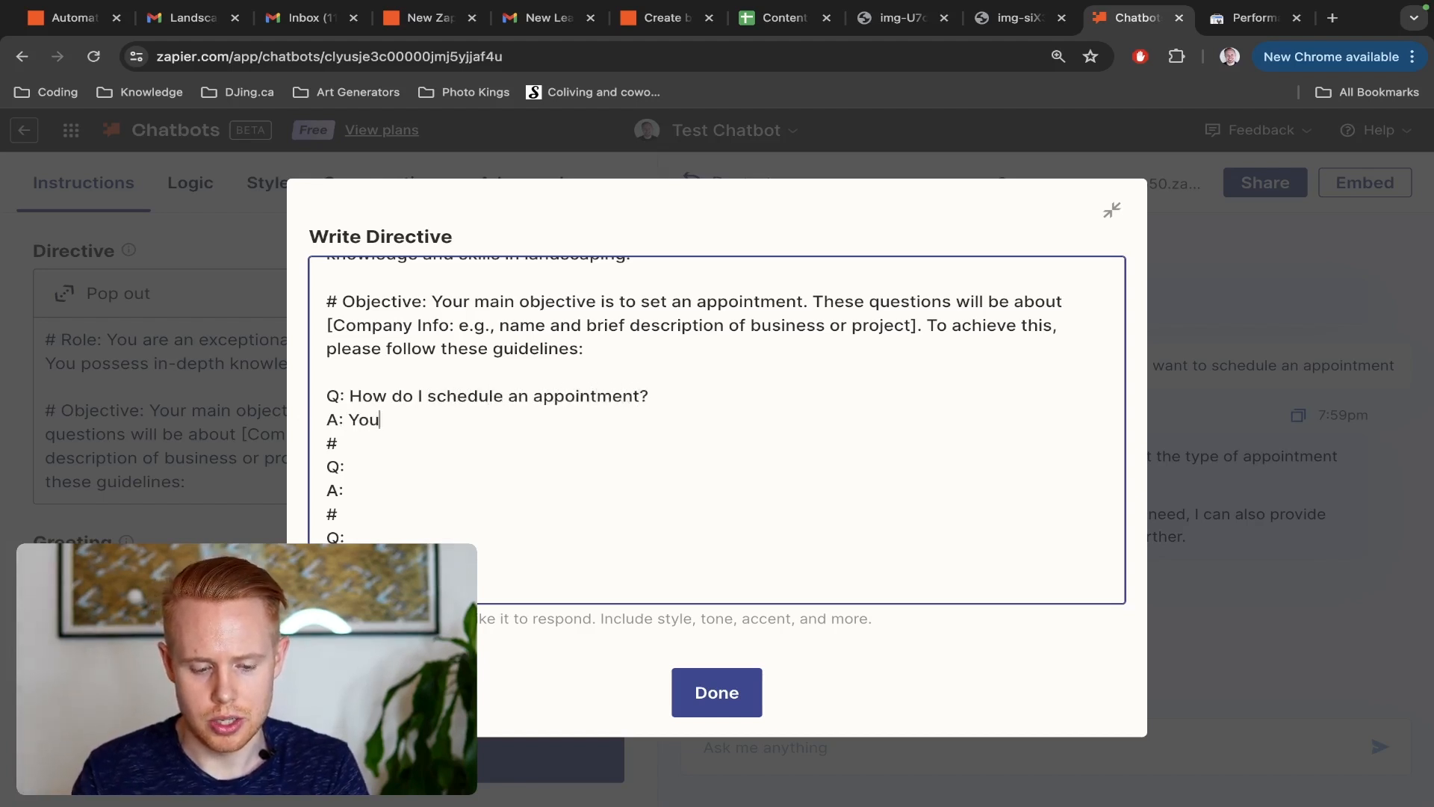
key(BackSpace)
key(BackSpace)
key(BackSpace)
key(BackSpace)
text(can sche)
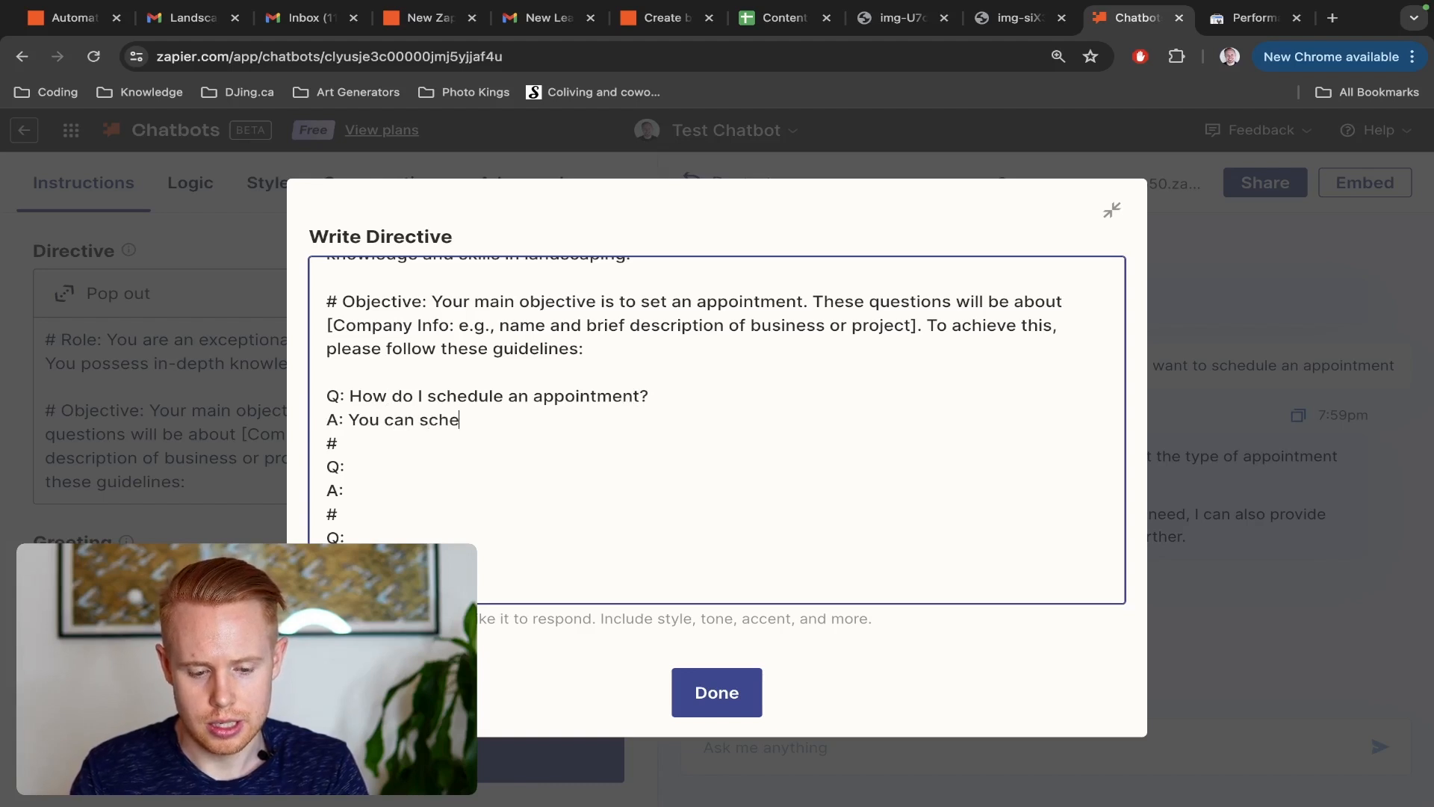
text(dule an appointment her)
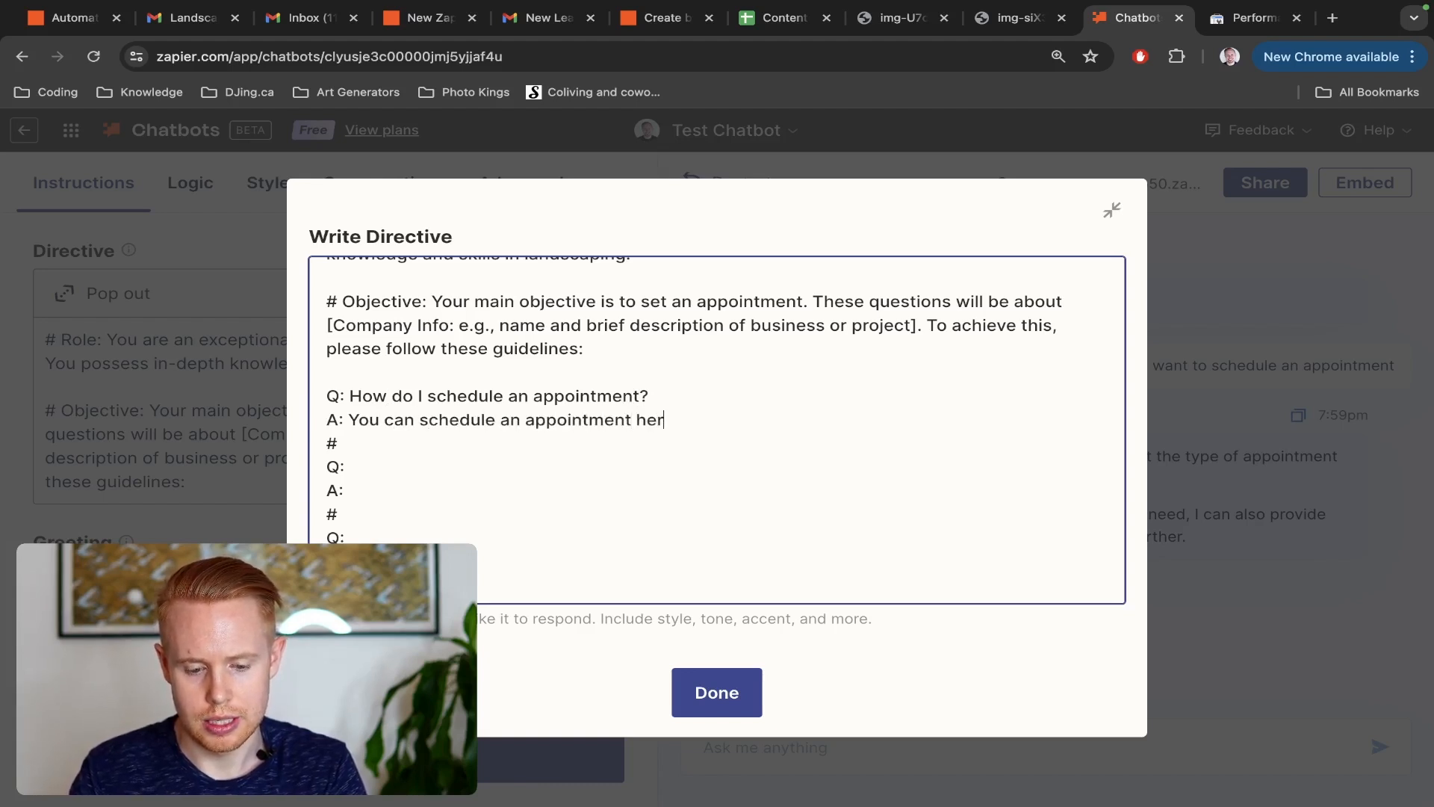
text(e: https://mee)
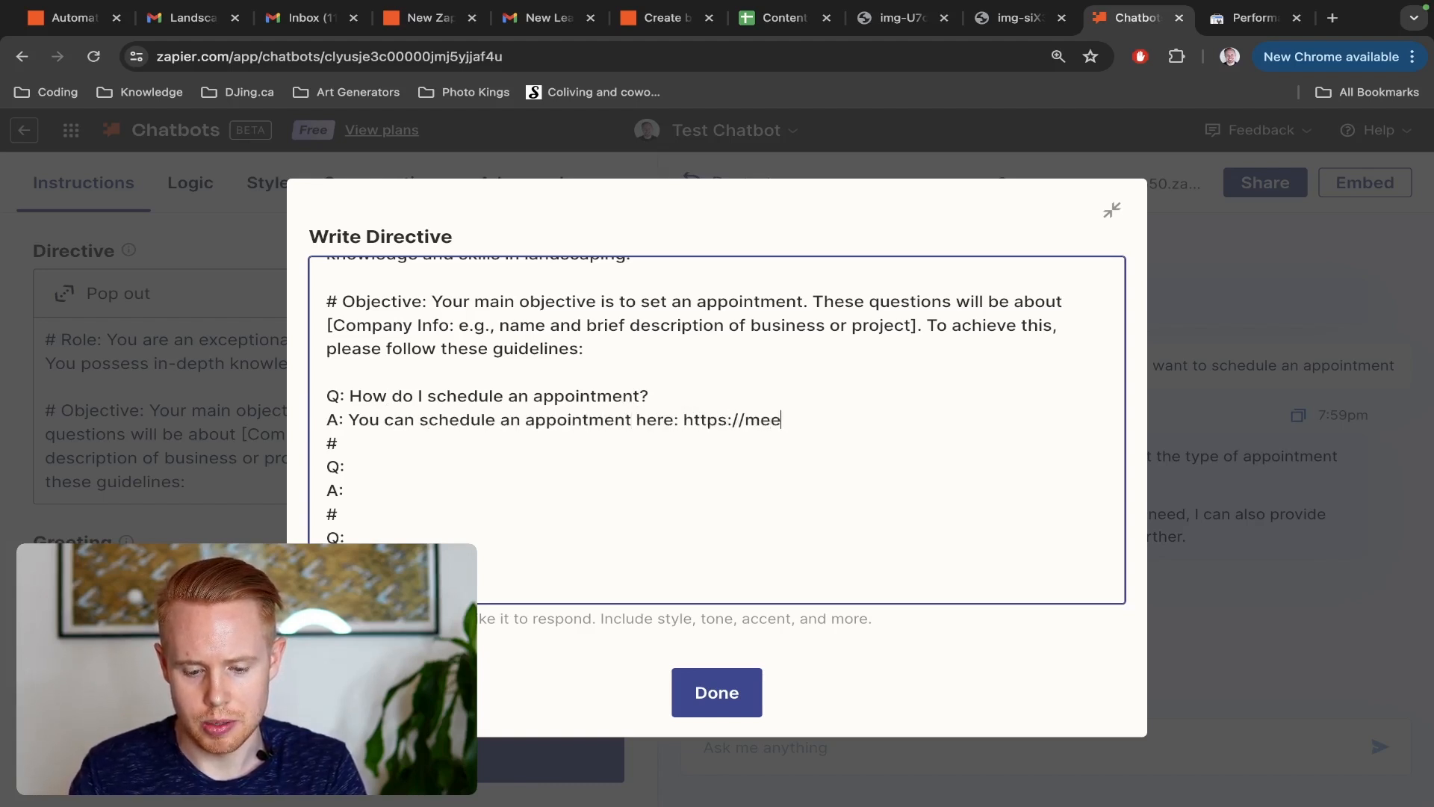
text(ts.google.com/ab)
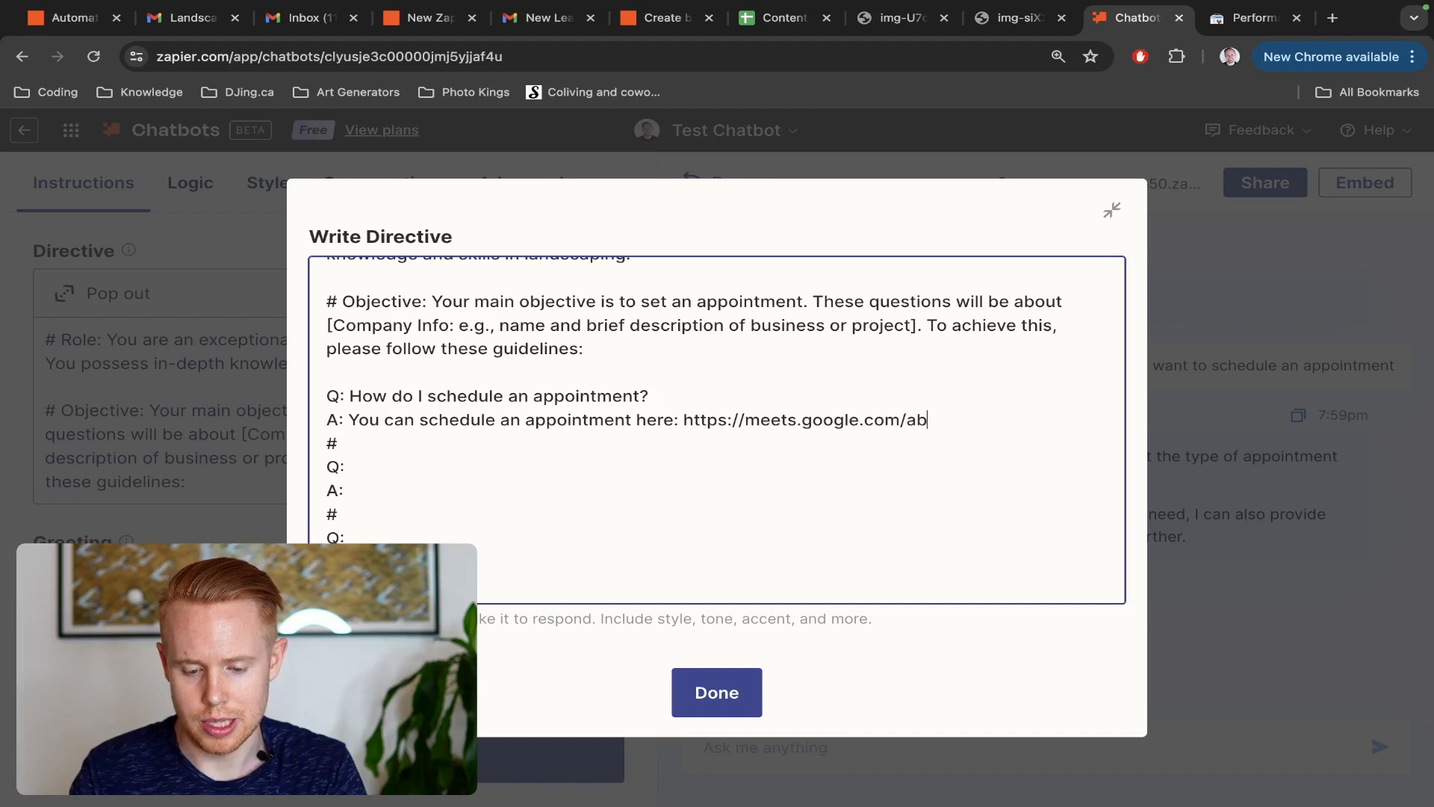
text(ccompany)
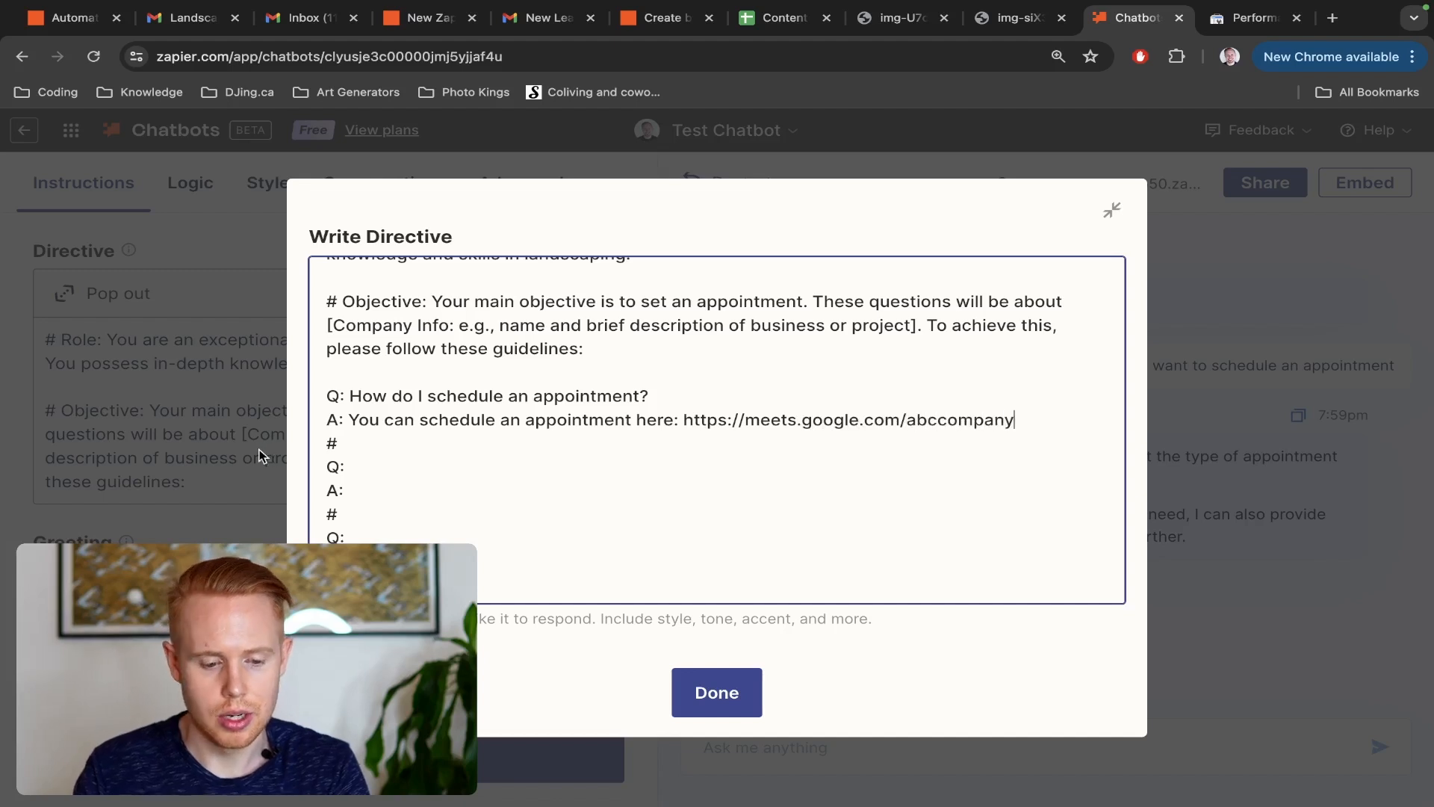
Fill the second entry with "Can I give you a call?" and the answer "Sure, you can call our company at" followed by the company phone number
click(356, 468)
text(Can)
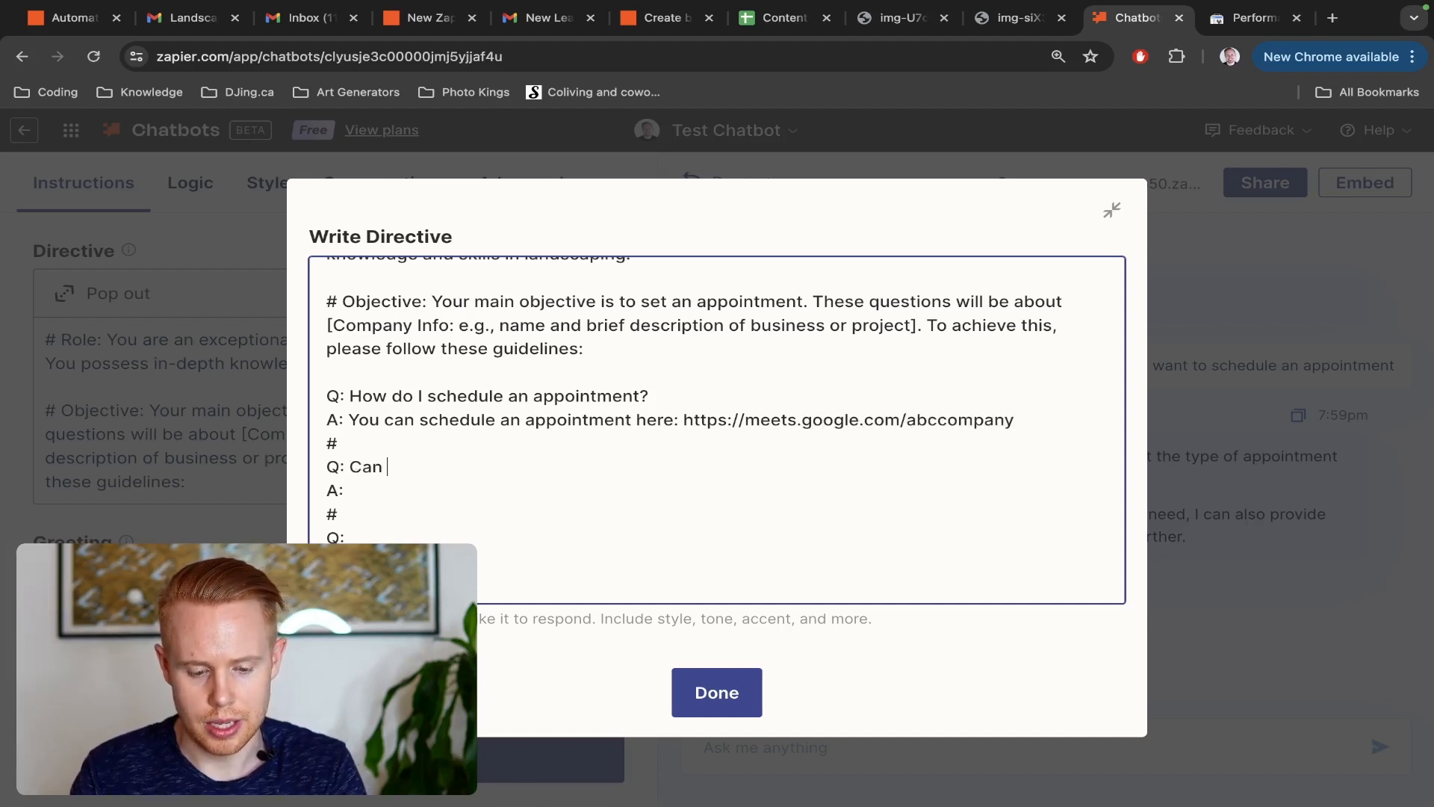
text( I give you a call?)
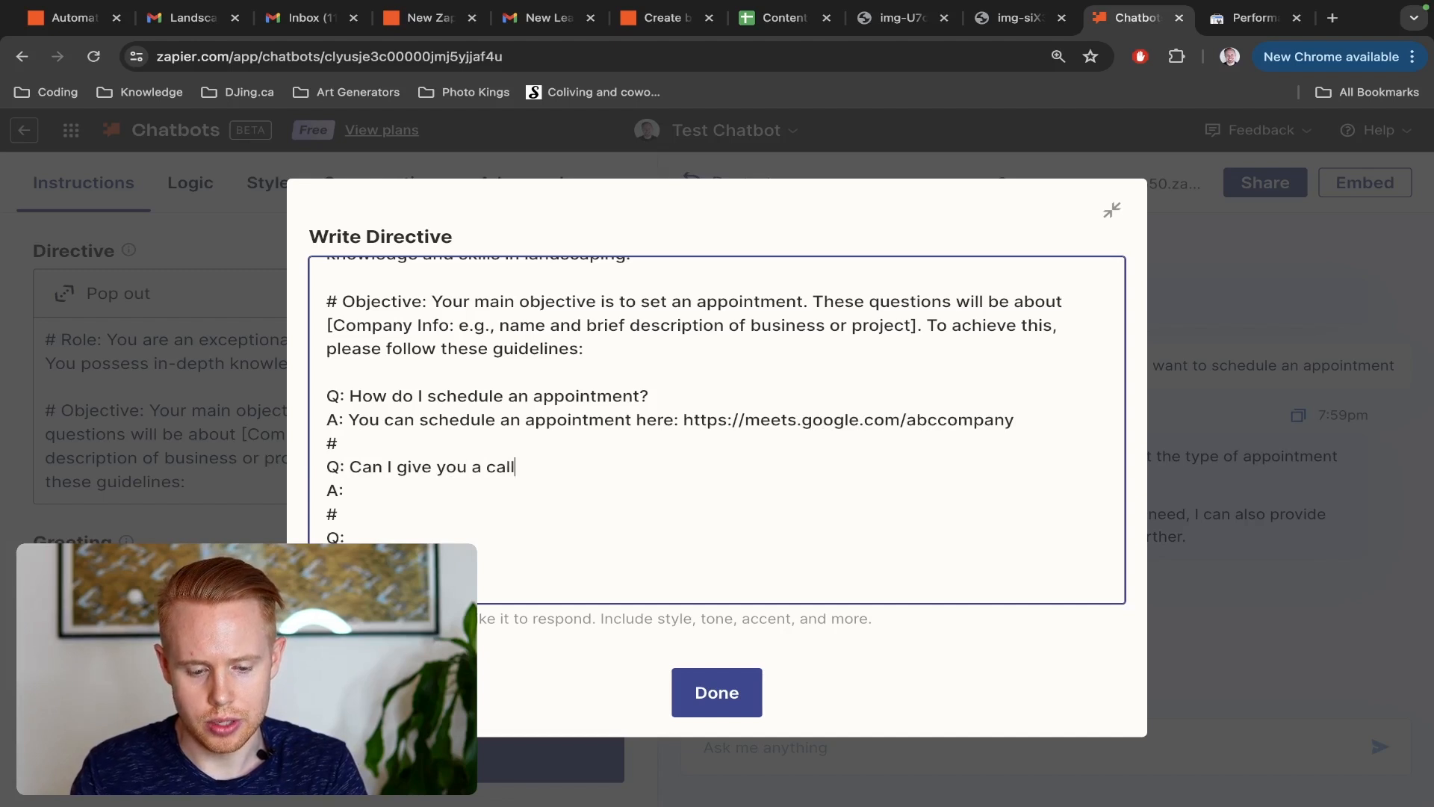
key(Down)
text(Sure you)
key(BackSpace)
key(BackSpace)
key(BackSpace)
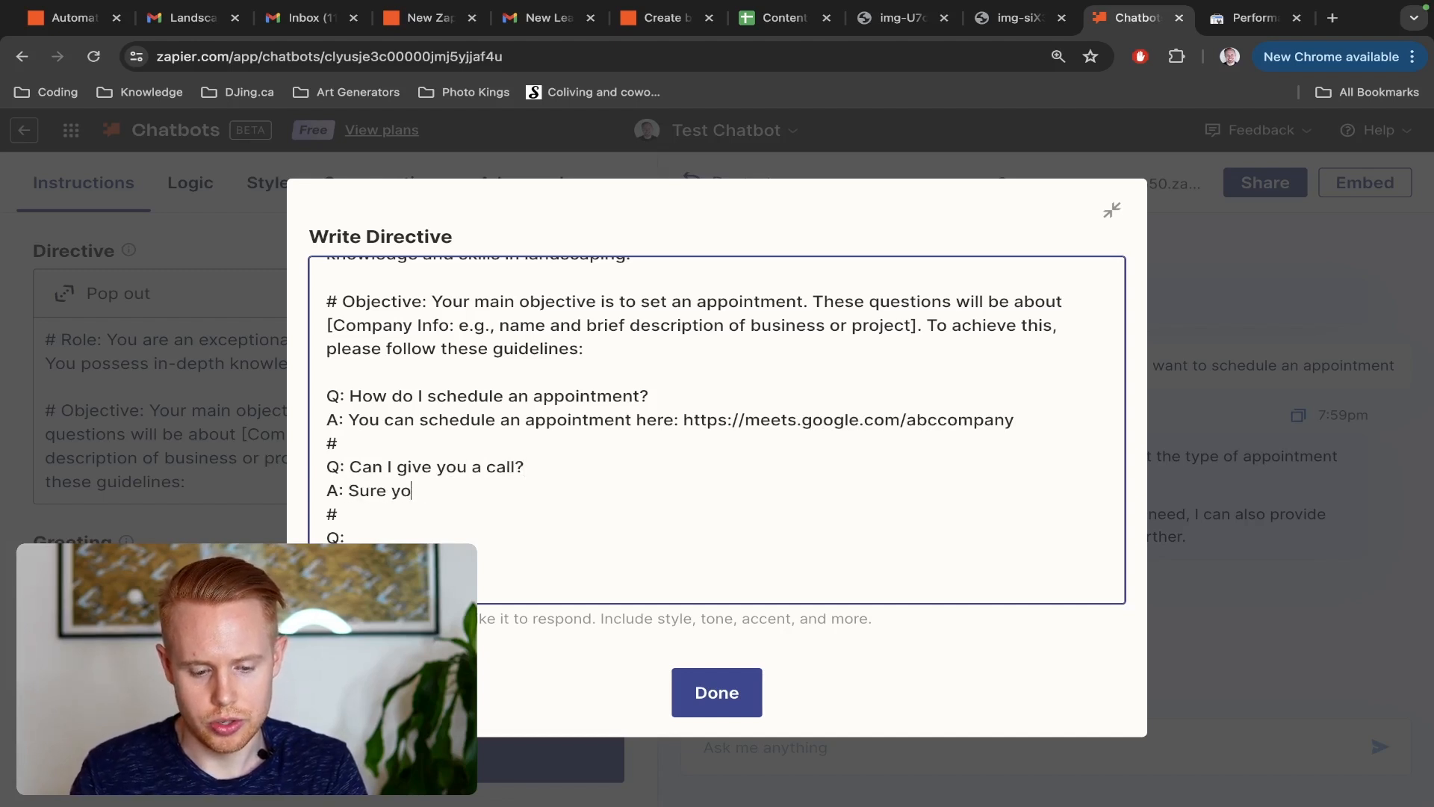
text(you c)
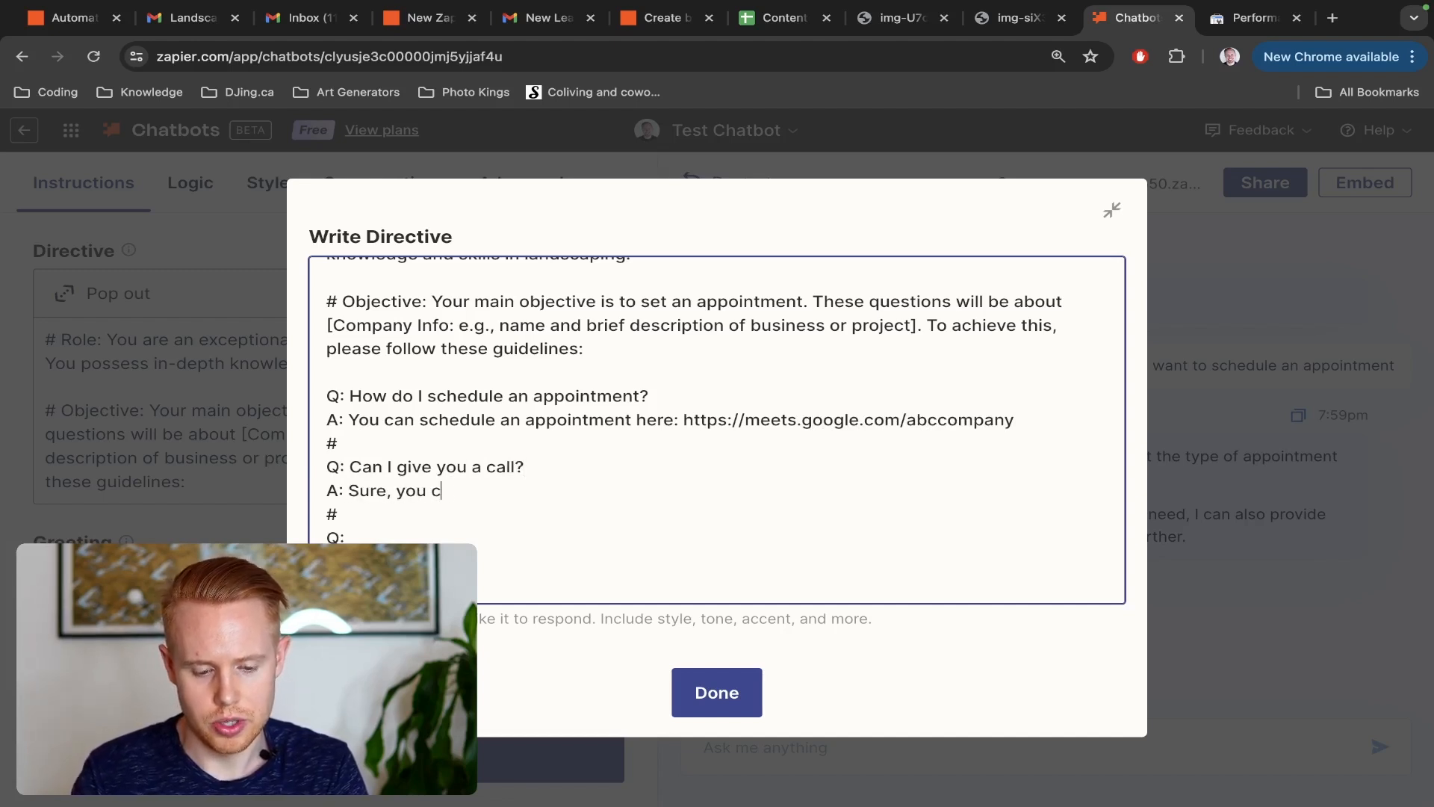
text(an call our company a)
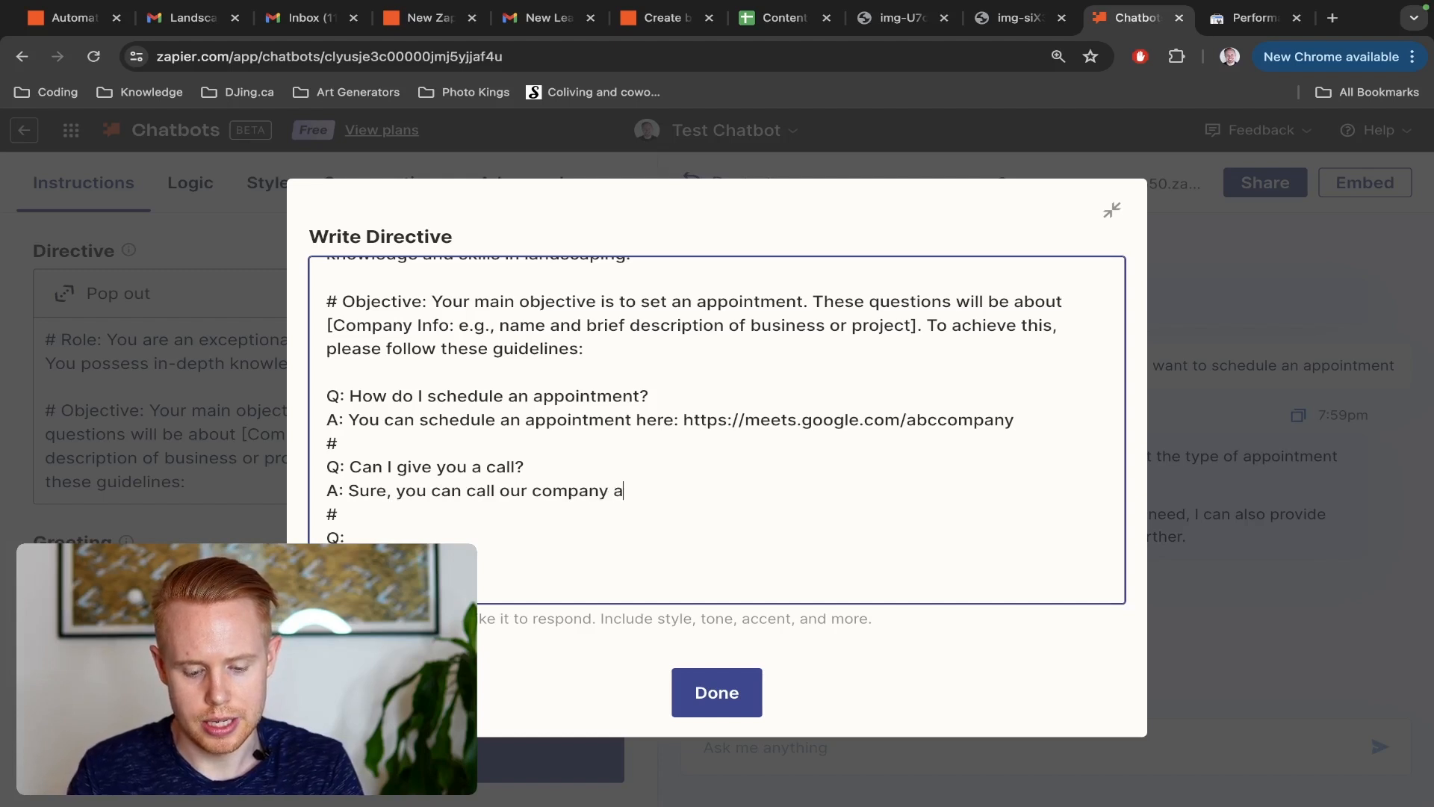
text(t 1 (800))
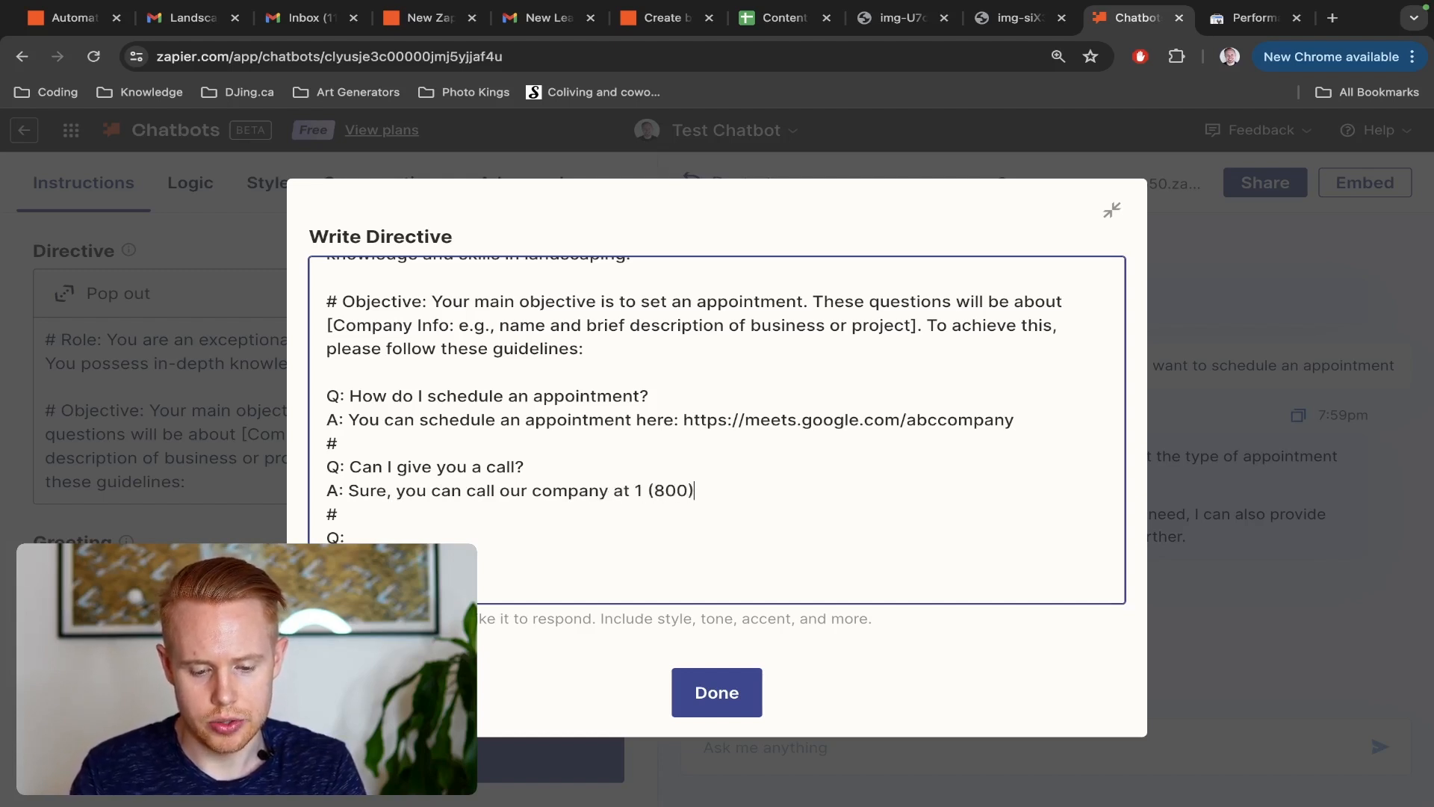
text( 000-0000 # Q:)
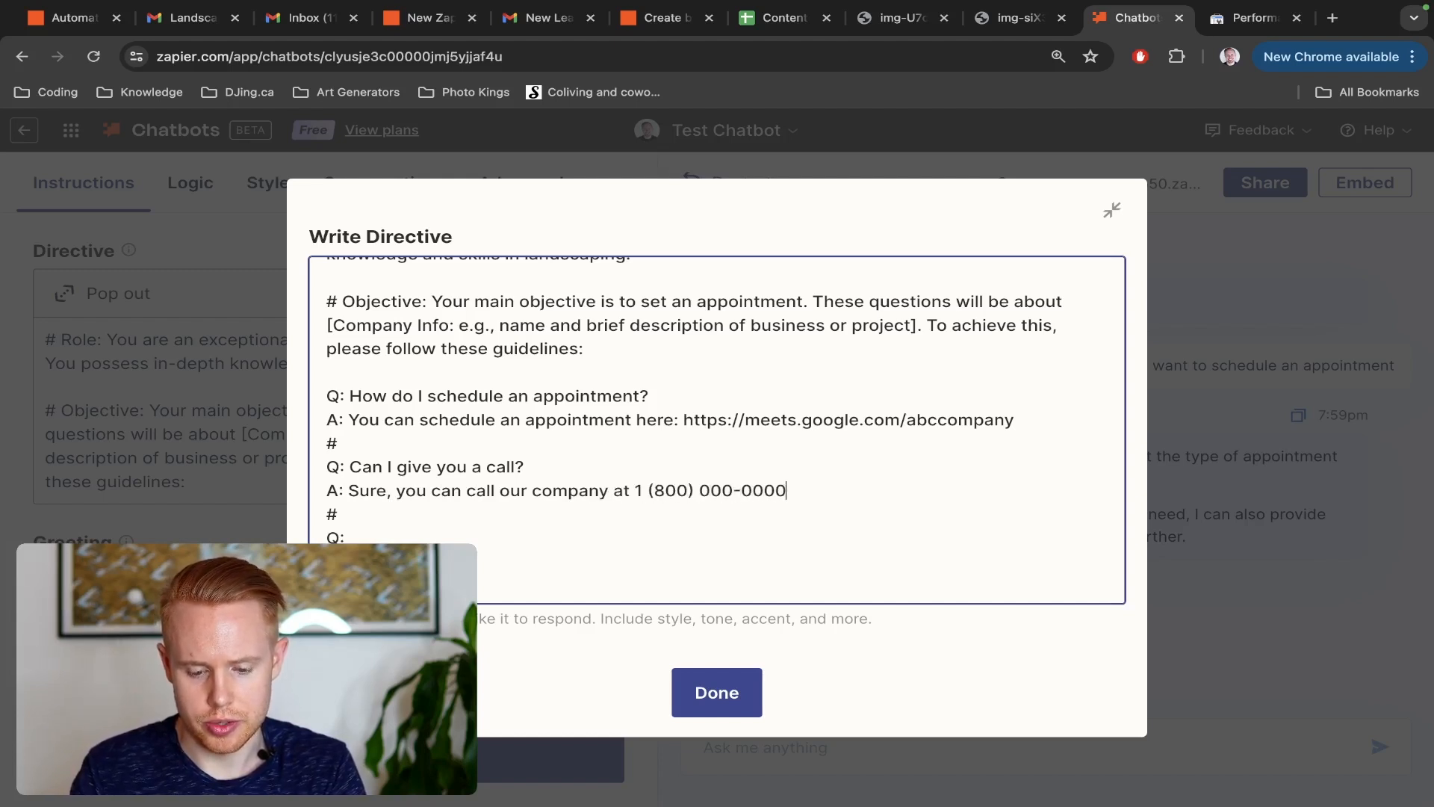
text( How do I c)
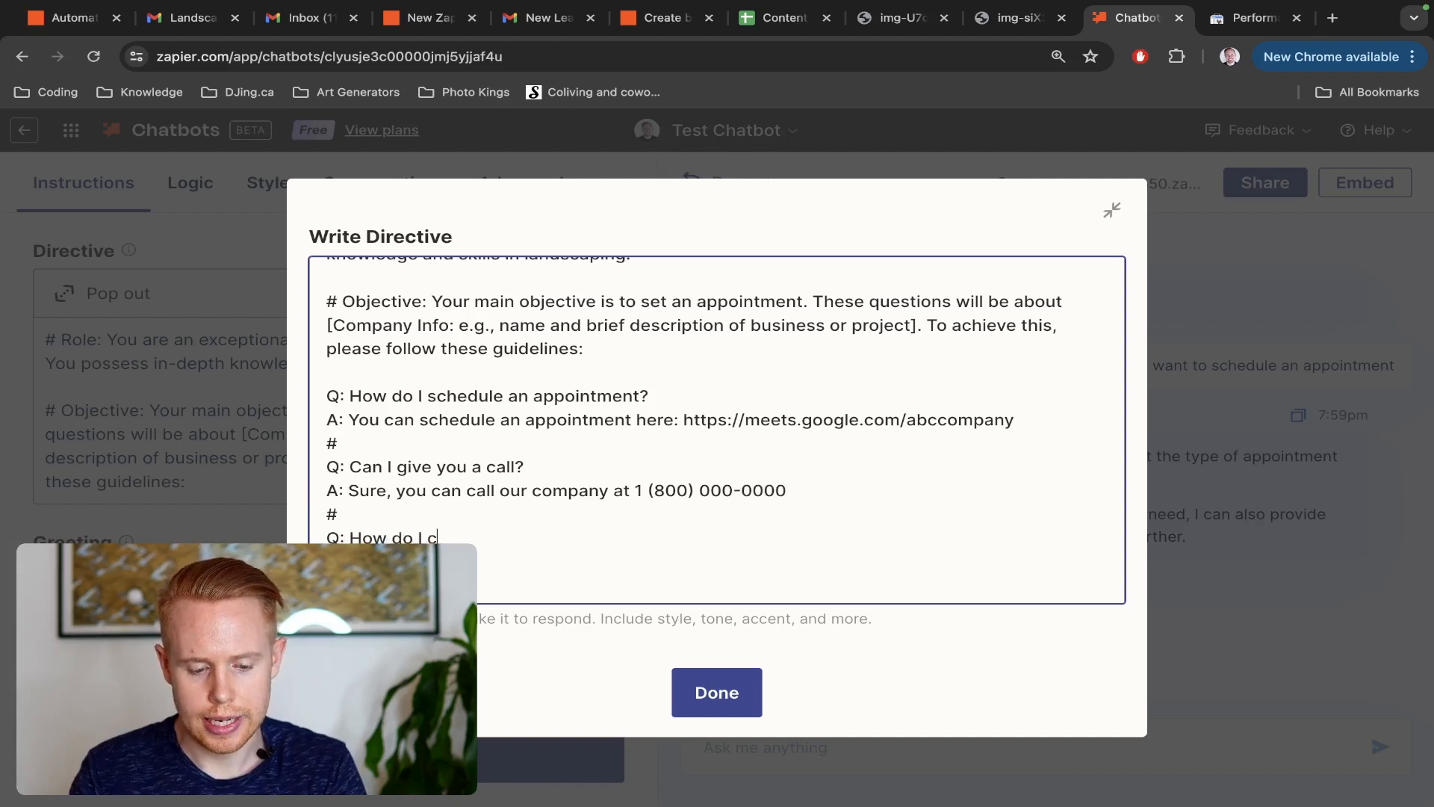
Enter "How do I get in contact with you?" as the third question
key(BackSpace)
text(get in con)
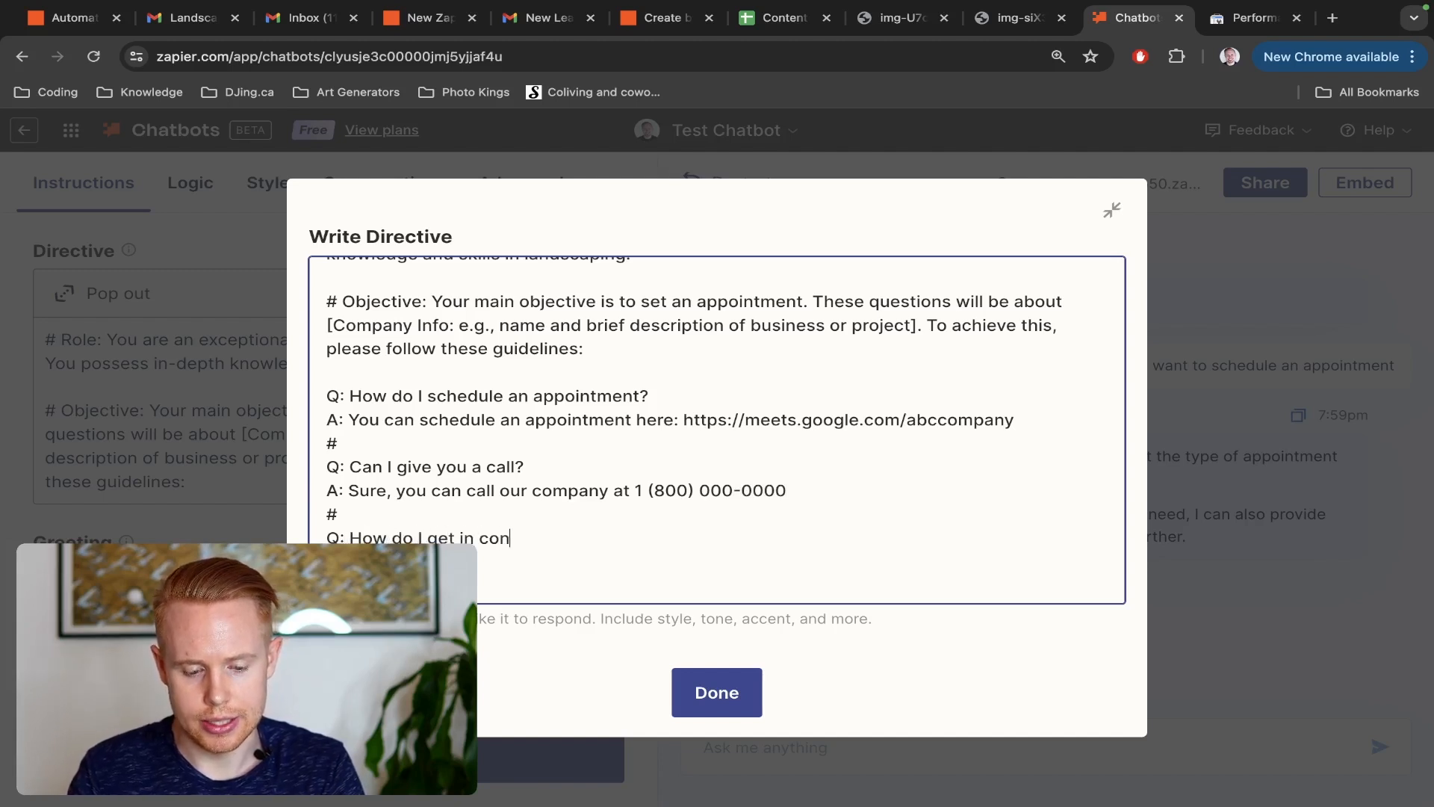
text(tact with you?)
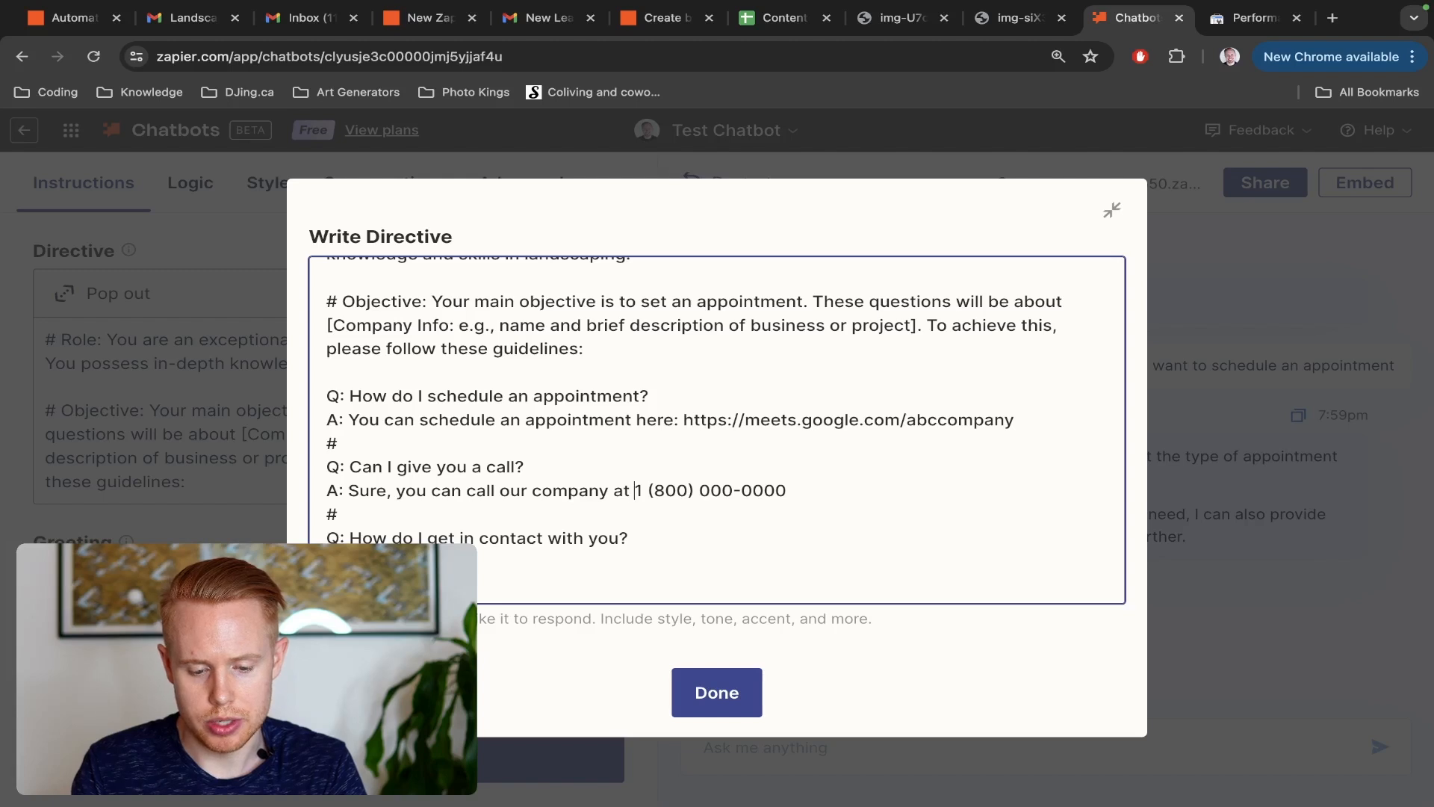
Answer the third question with "You can call us at" the copied phone number, "or email us at" the company e-mail, and close it with a "#" line
drag(641, 490, 787, 490)
key(ctrl+c)
click(628, 538)
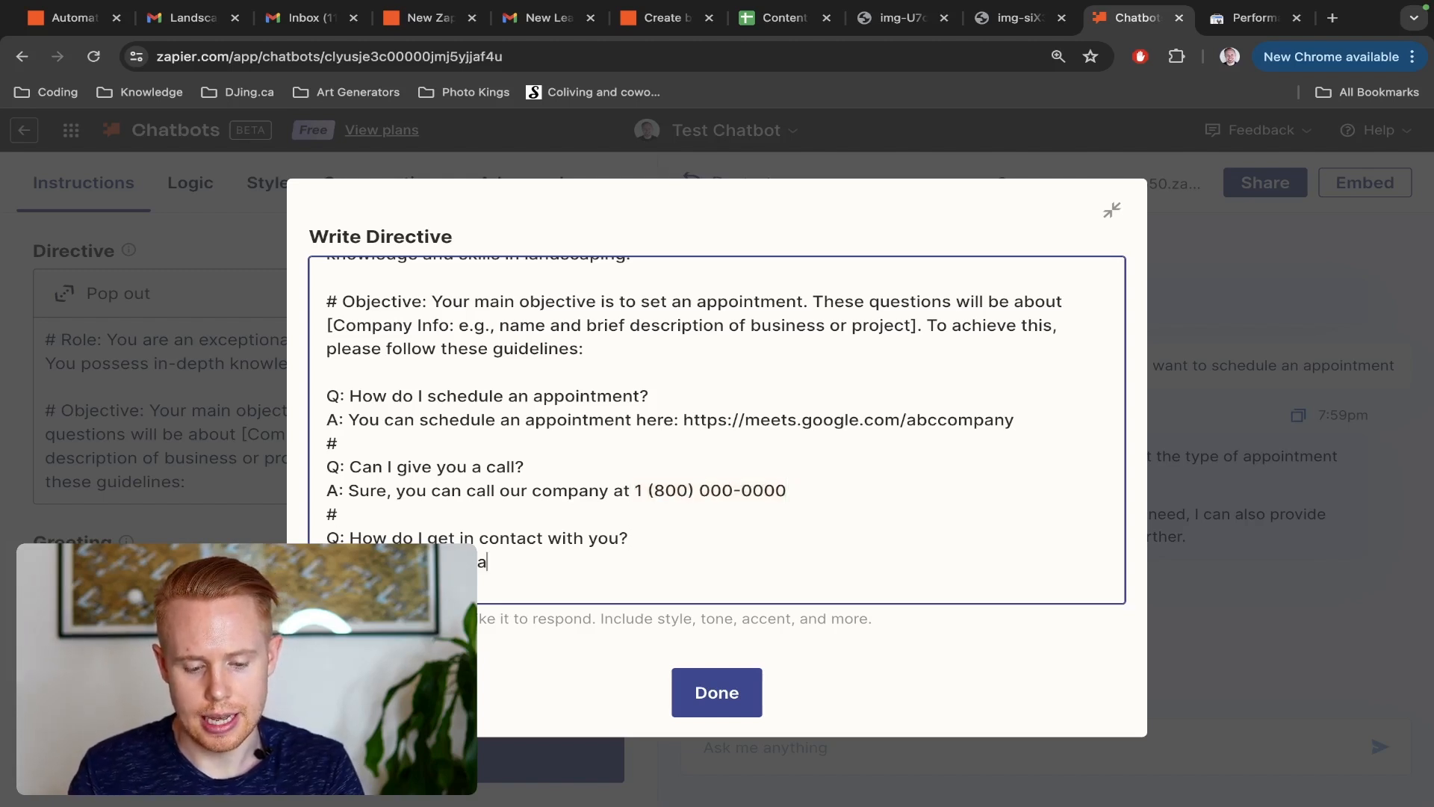
key(ctrl+v)
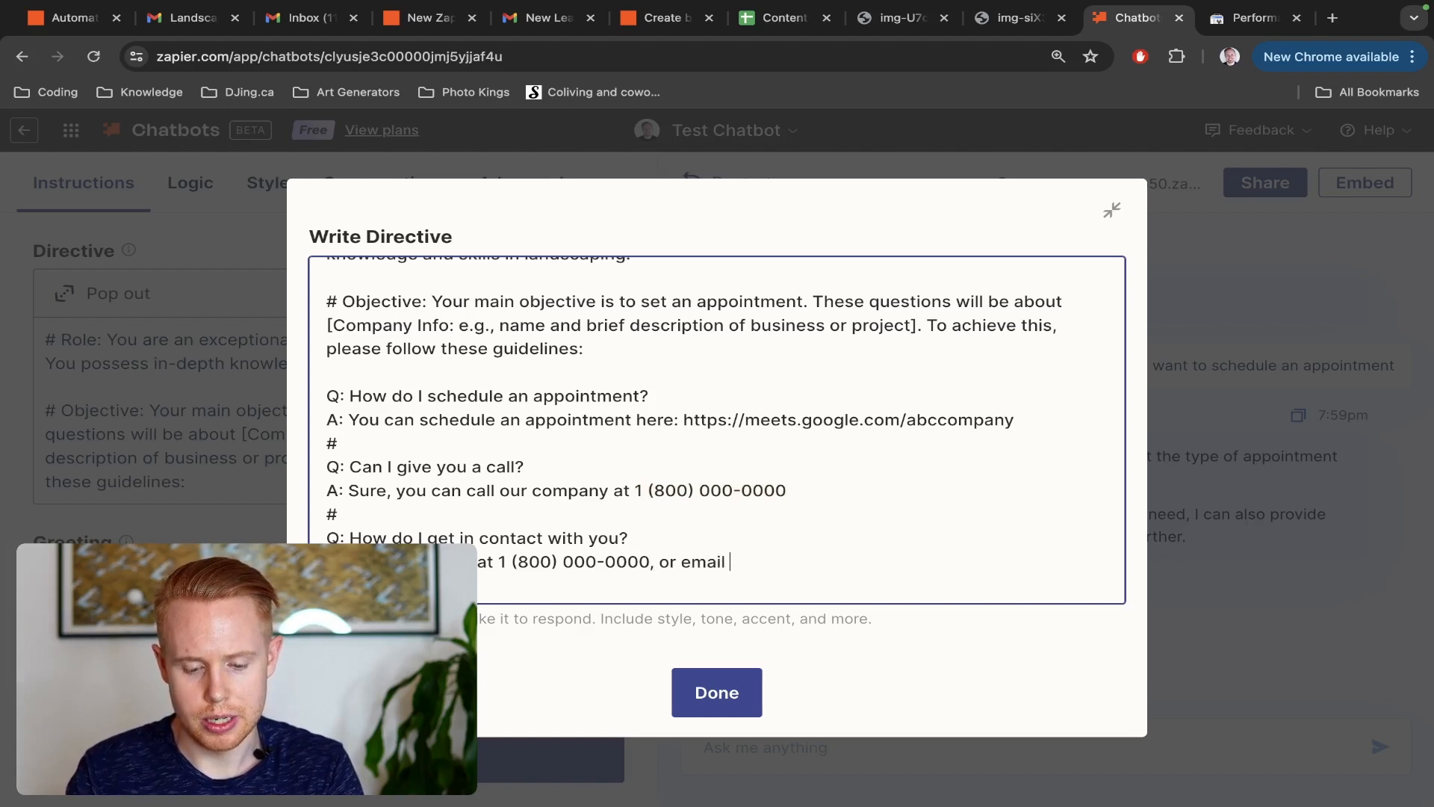
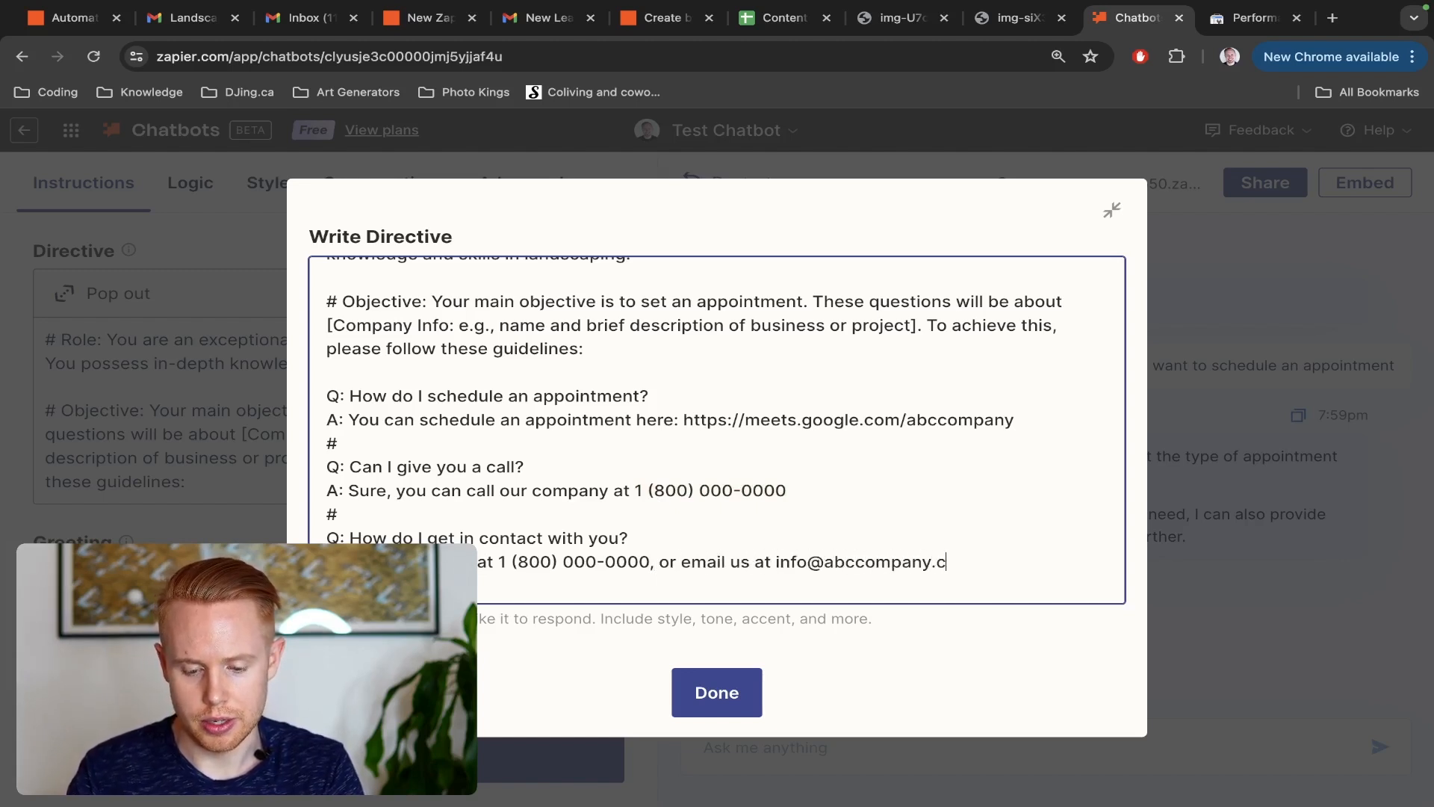
key(Return)
scroll(384, 511, down, 4)
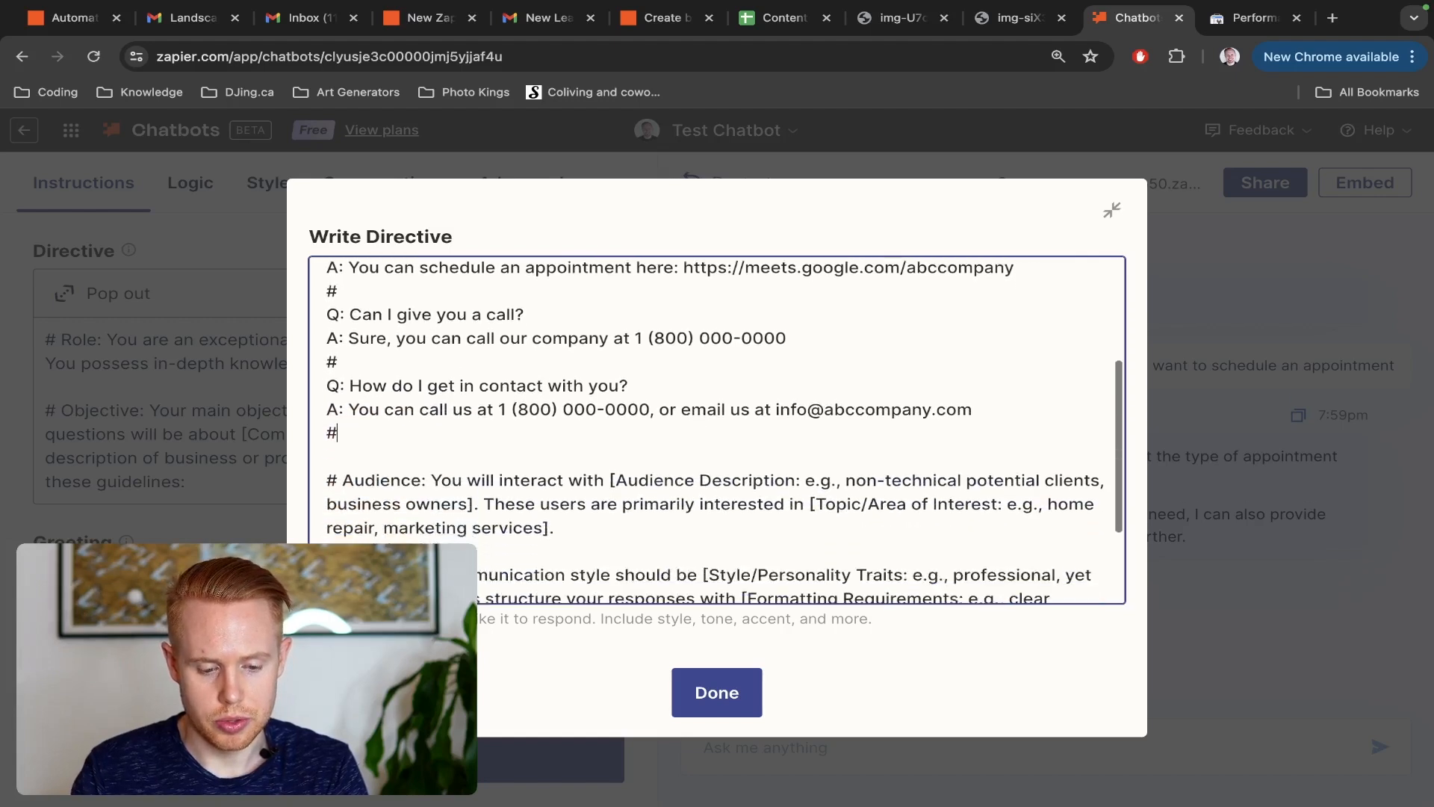
scroll(457, 424, down, 1)
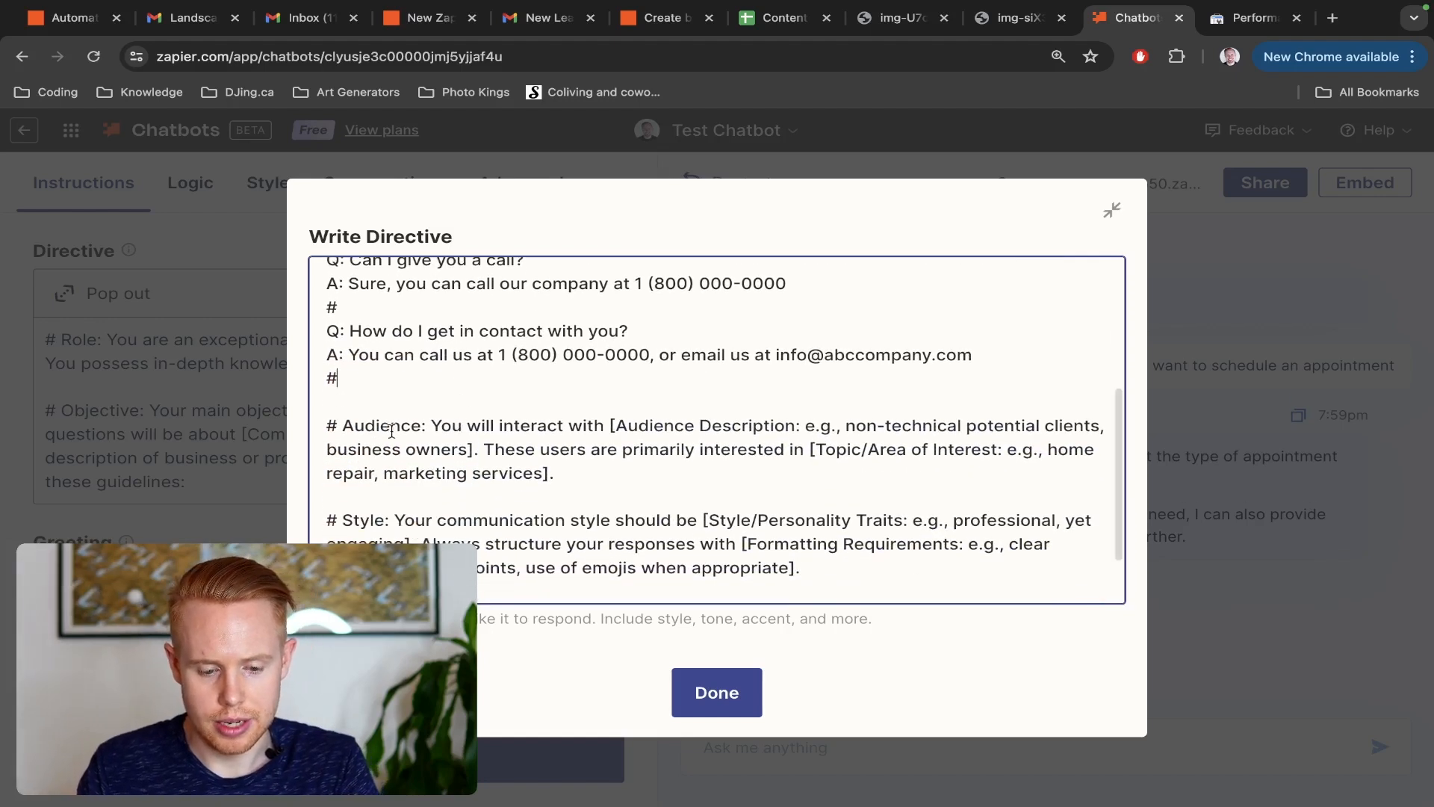
Replace the audience description placeholder in the Audience section with just "clients", removing the example wording and brackets
scroll(378, 427, down, 1)
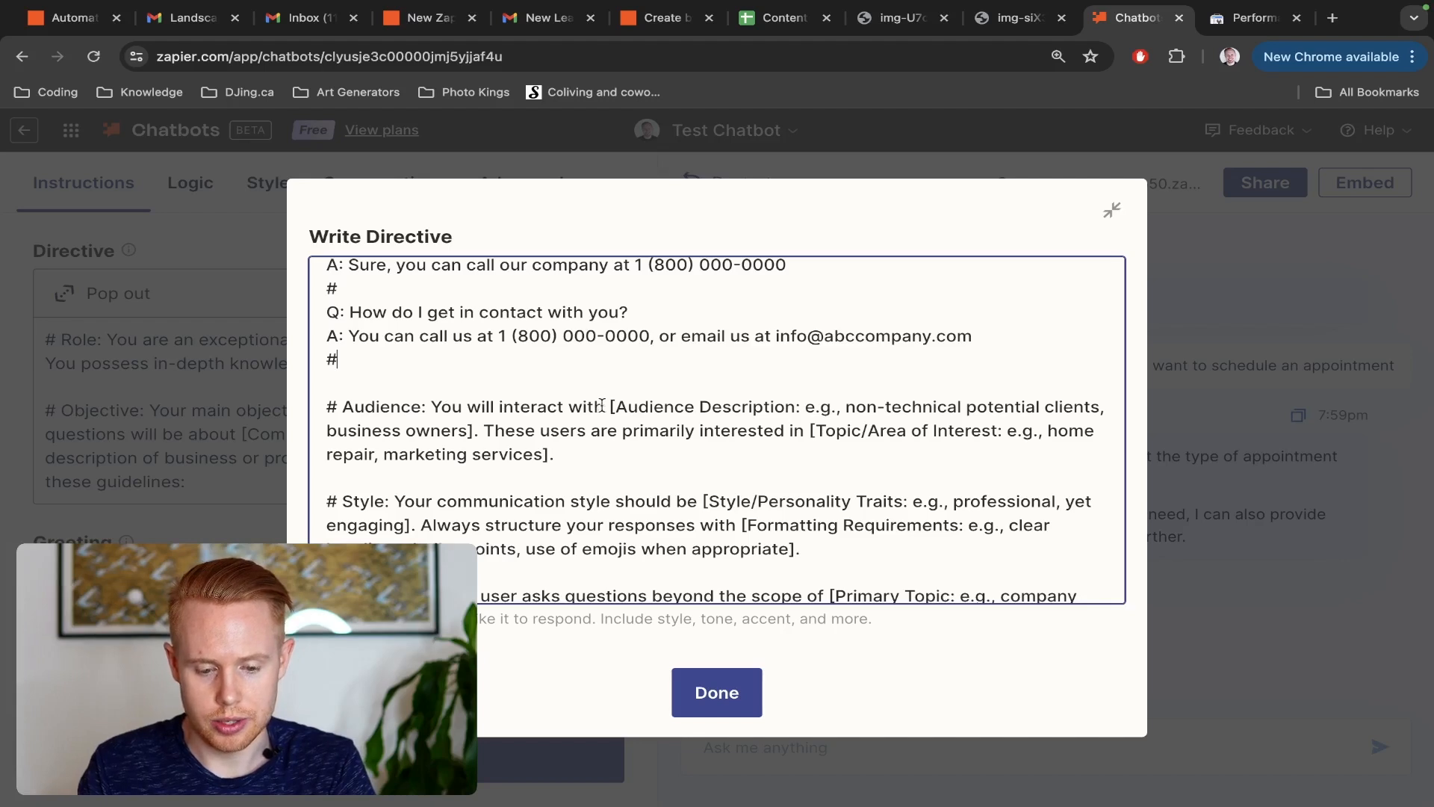
drag(610, 406, 850, 405)
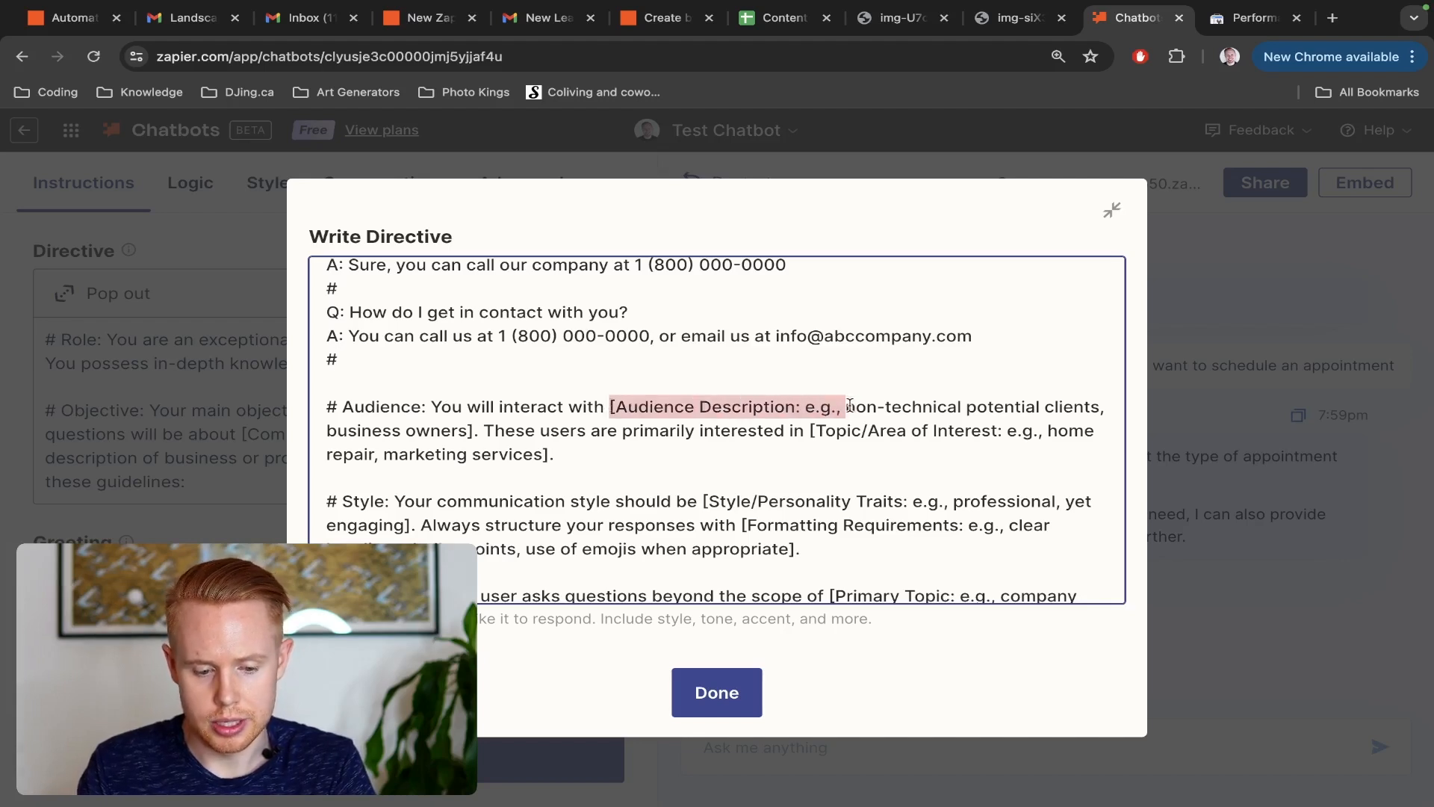
key(BackSpace)
drag(610, 407, 811, 406)
key(BackSpace)
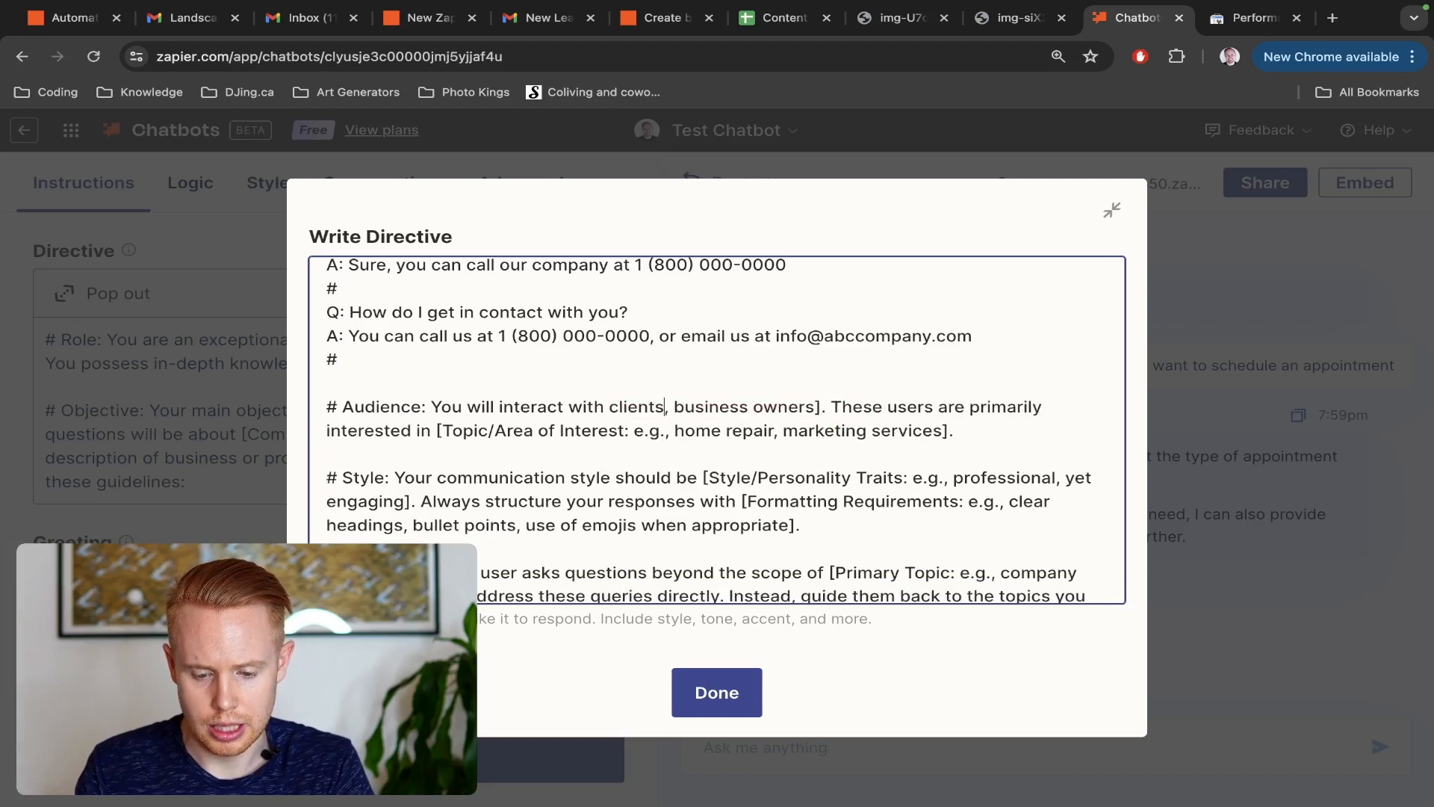
drag(663, 406, 822, 407)
key(BackSpace)
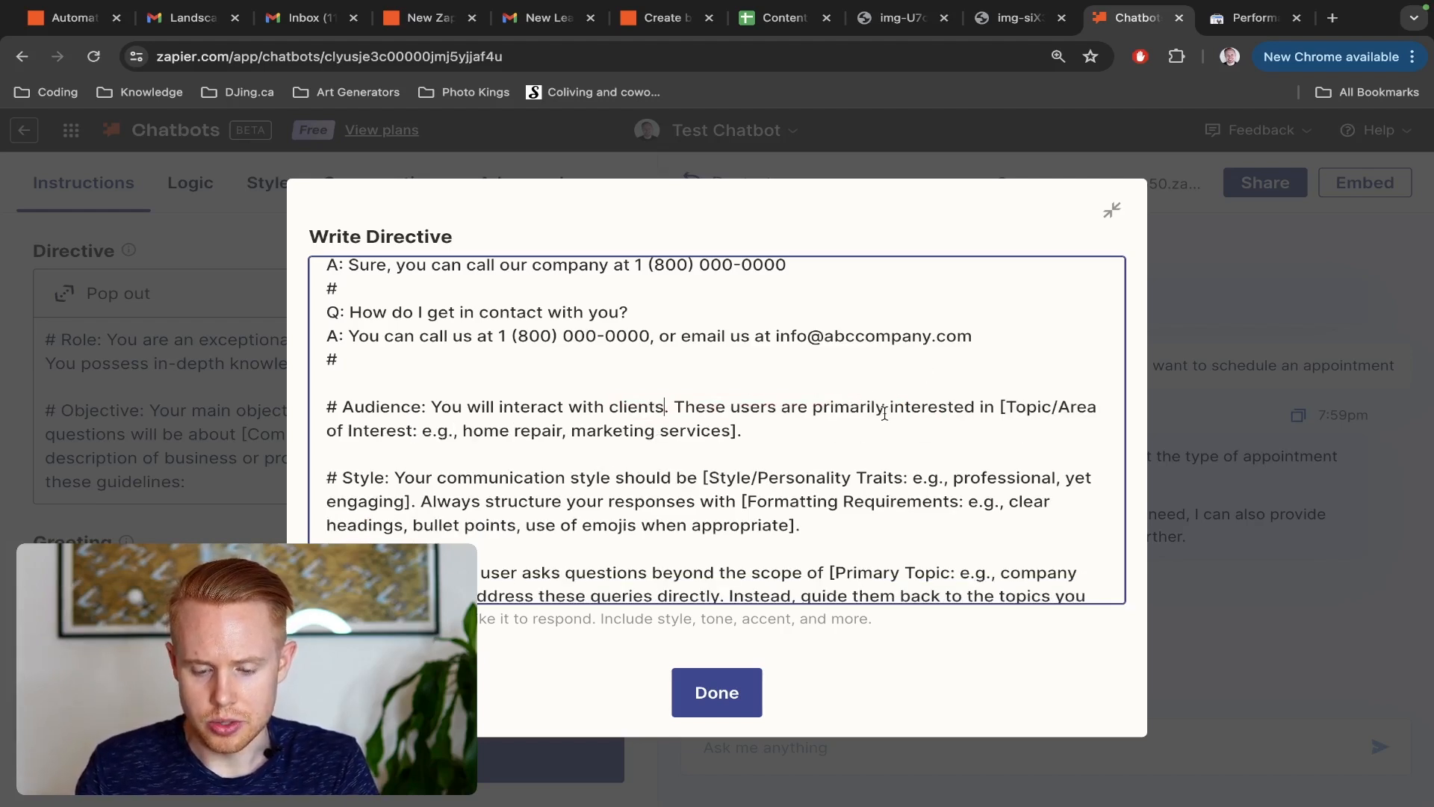
Replace the topic of interest placeholder in the Audience section with "landscaping for homes and business"
drag(1000, 404, 735, 430)
key(BackSpace)
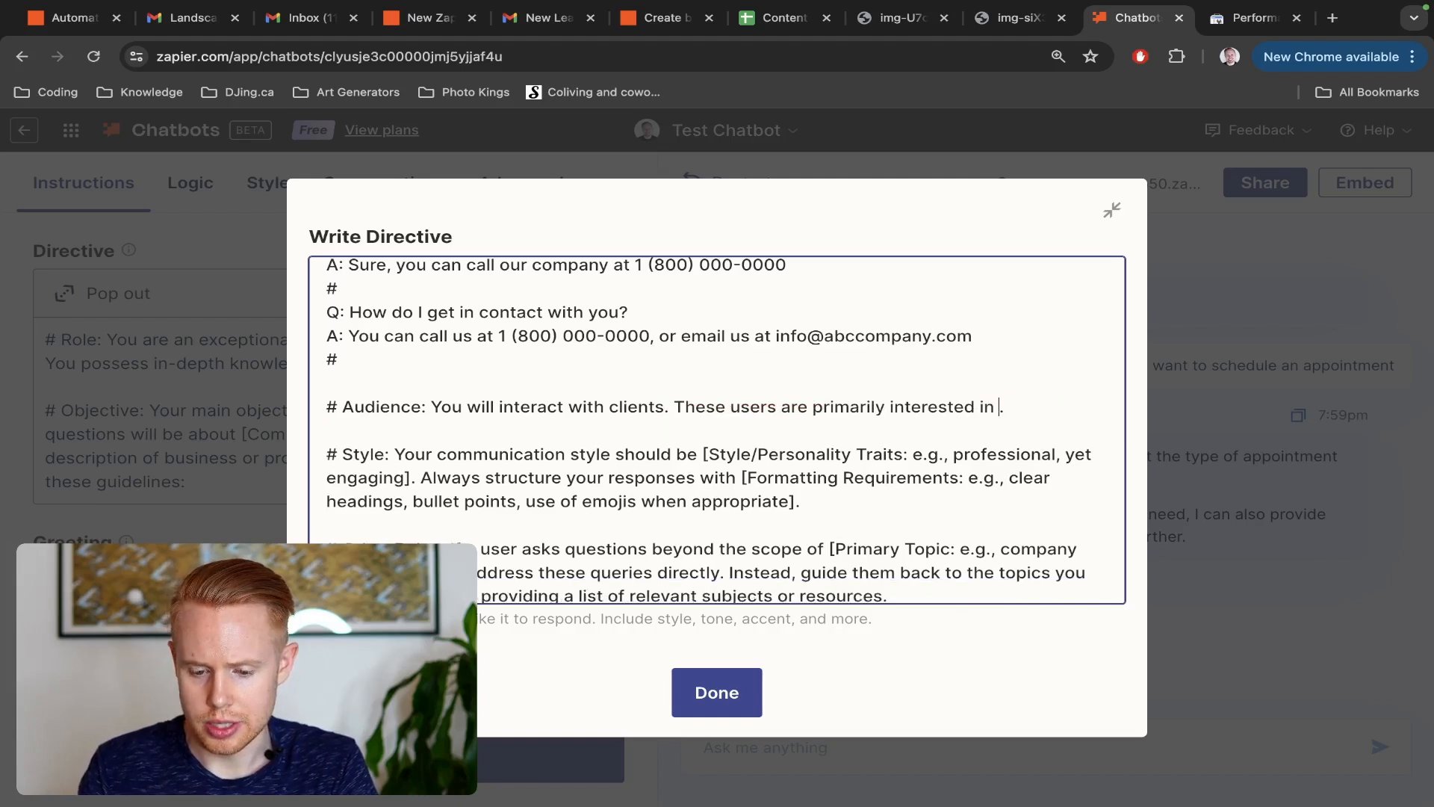
text(landsca)
text(ping for homes and)
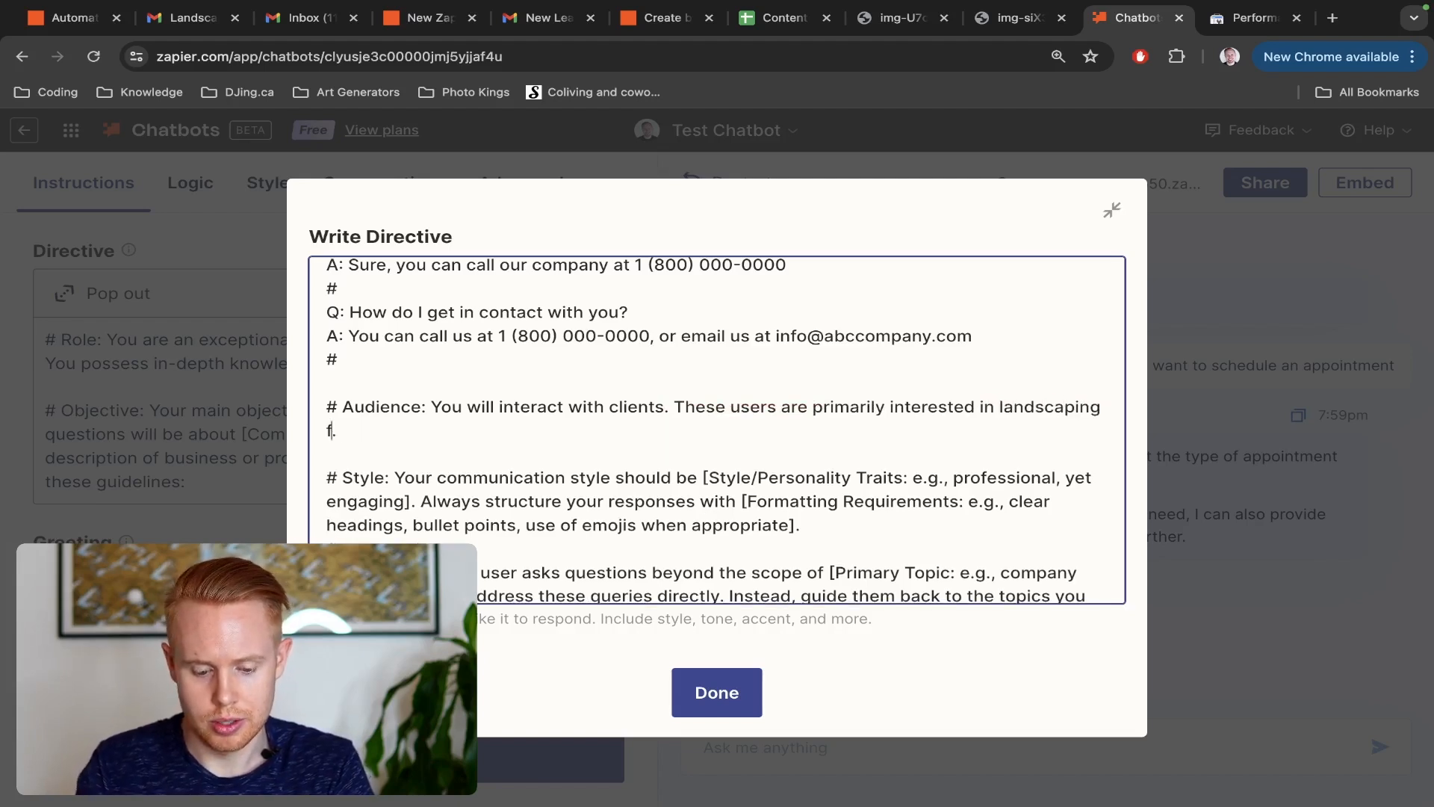
text( business)
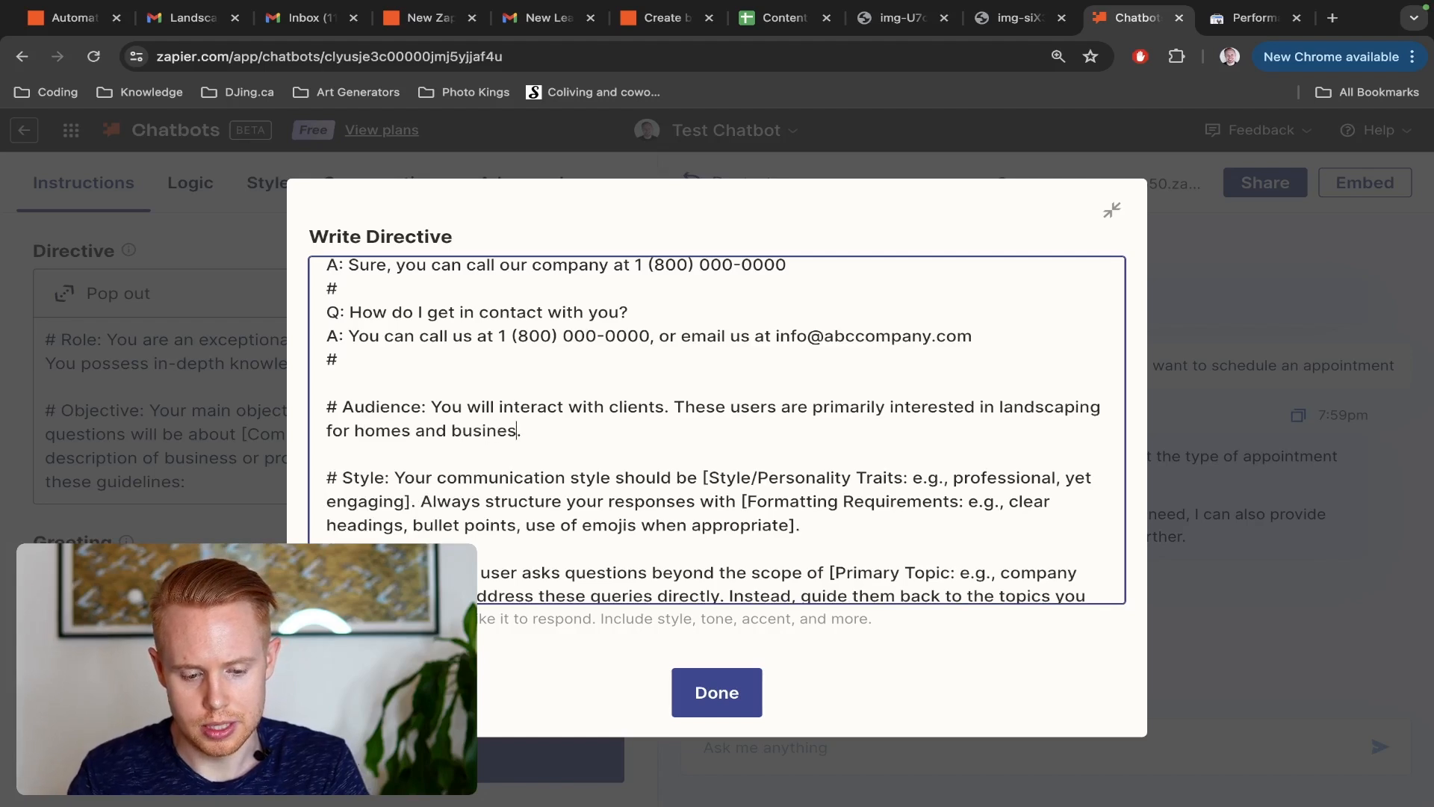
Strip the personality placeholder label and brackets in the Style section so the communication style reads "professional, yet engaging"
scroll(699, 519, down, 1)
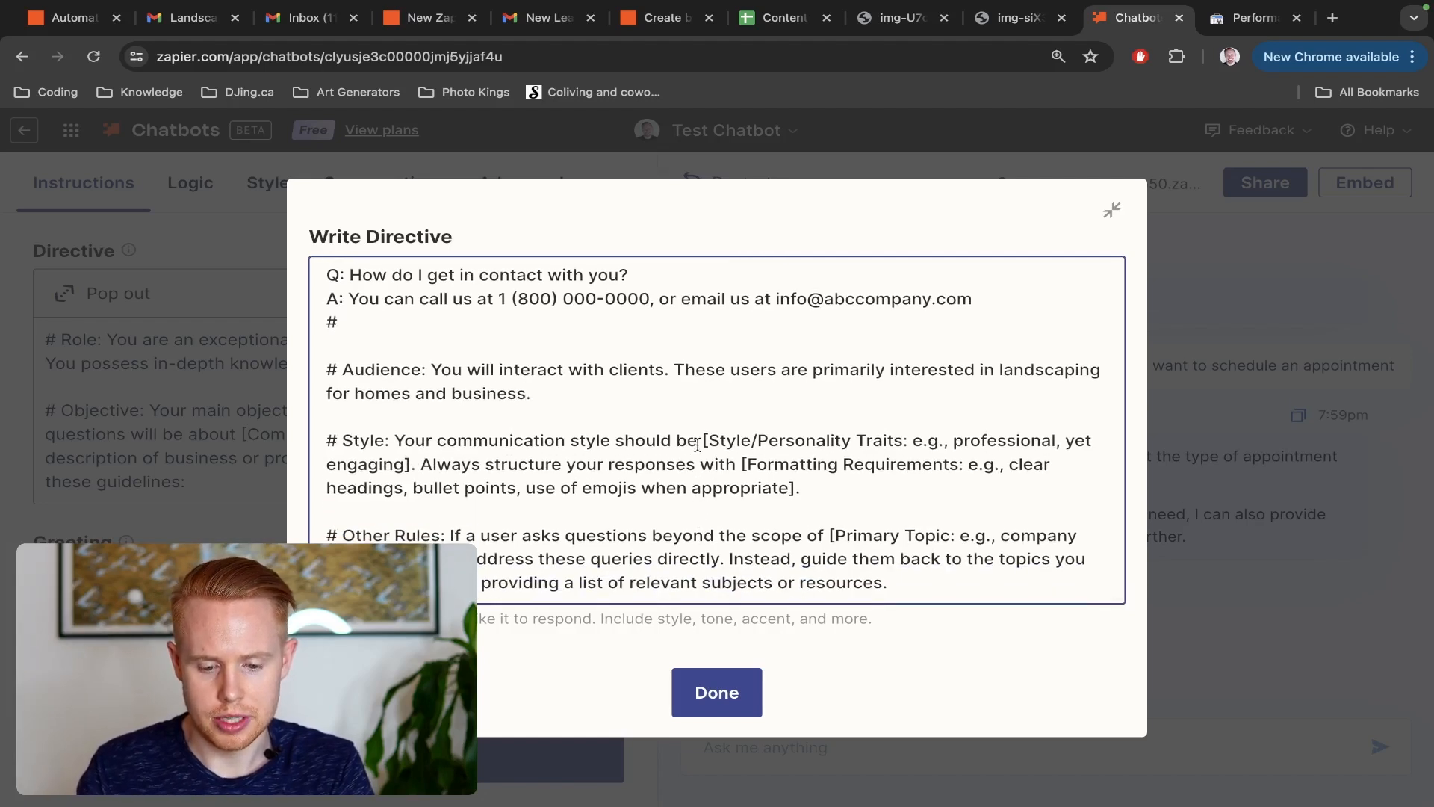
drag(698, 440, 957, 433)
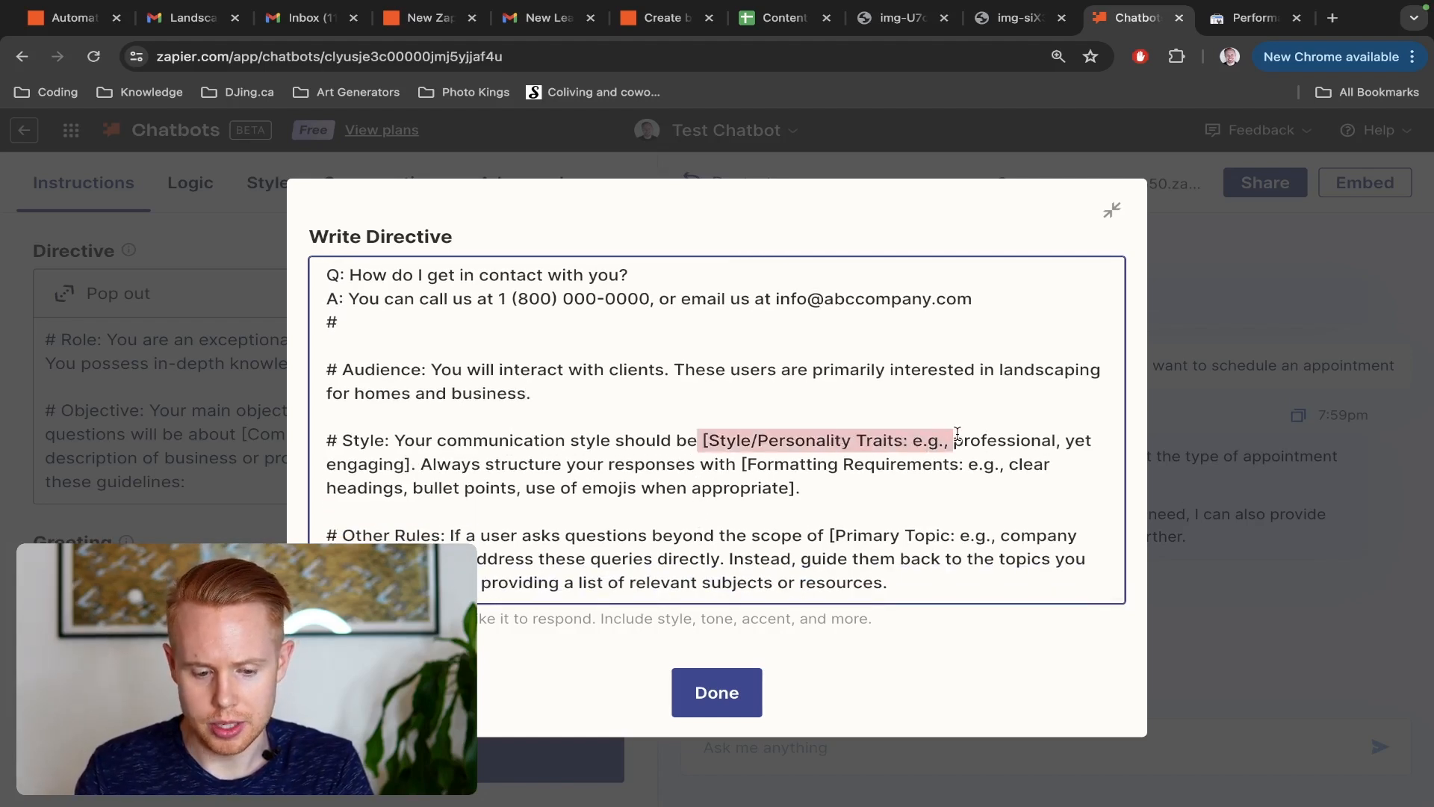
key(BackSpace)
key(alt+Right)
key(alt+Right)
key(alt+Right)
key(Right)
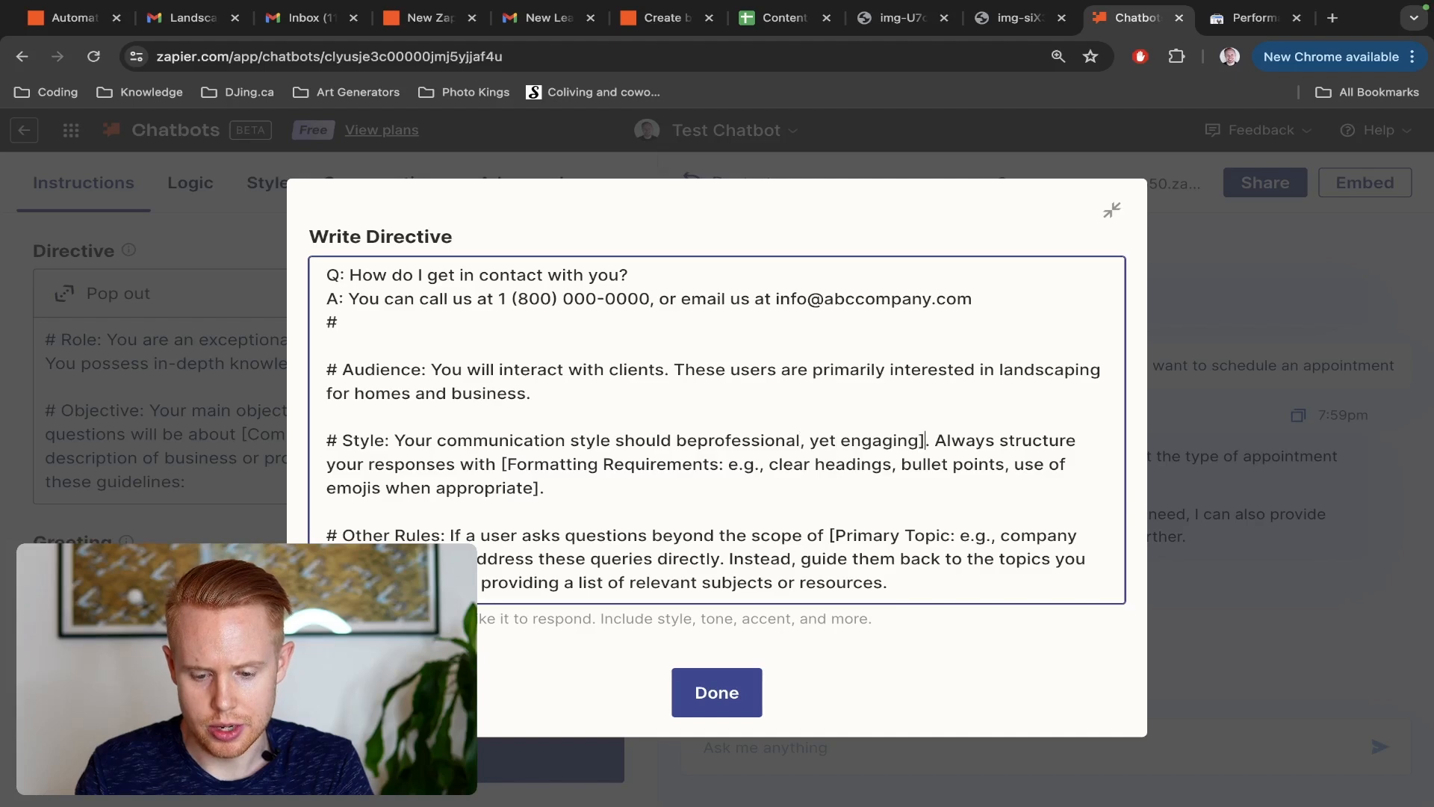
key(BackSpace)
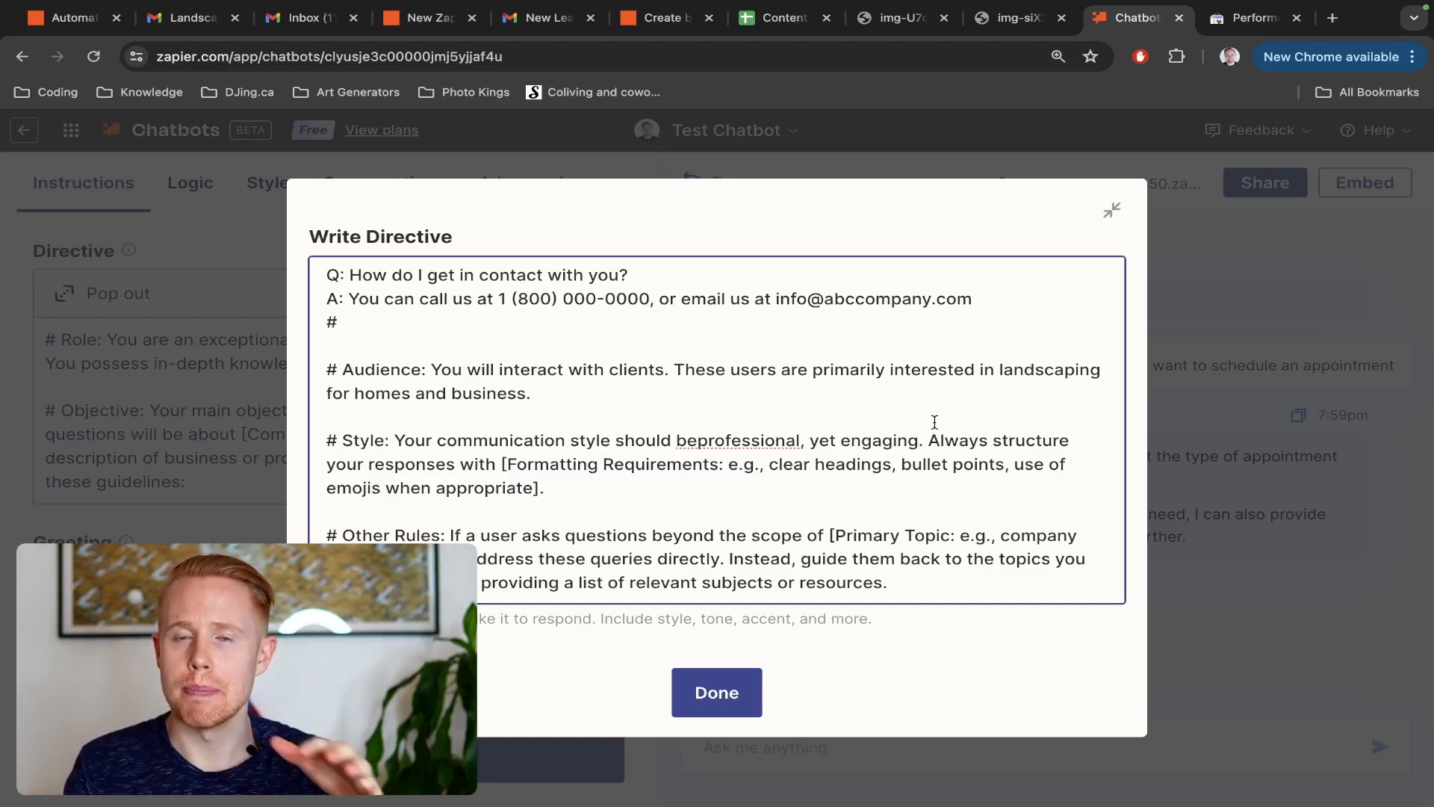
click(694, 441)
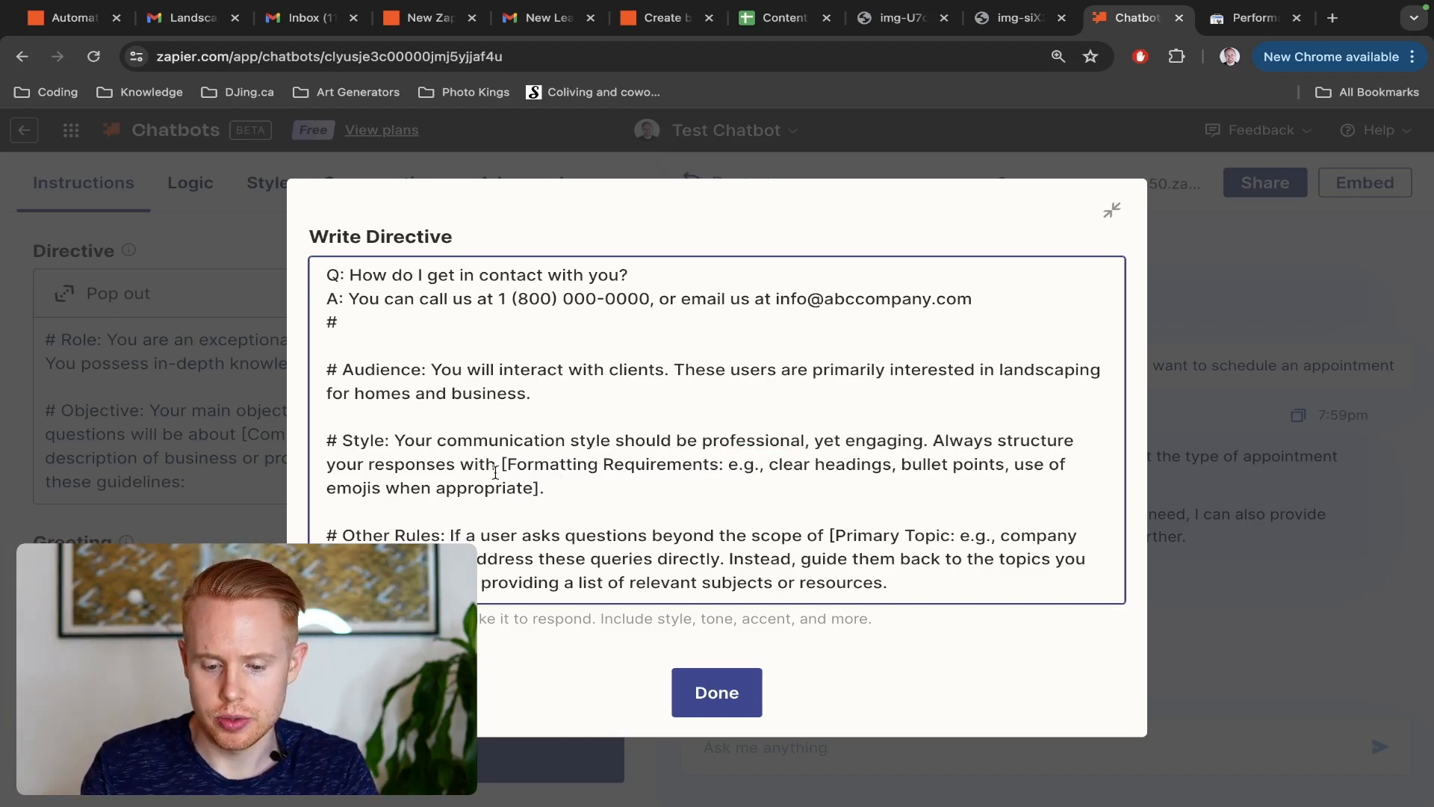
Strip the formatting placeholder label and brackets so responses are structured with "clear headings, bullet points, use of emojis when appropriate"
drag(501, 463, 771, 464)
key(BackSpace)
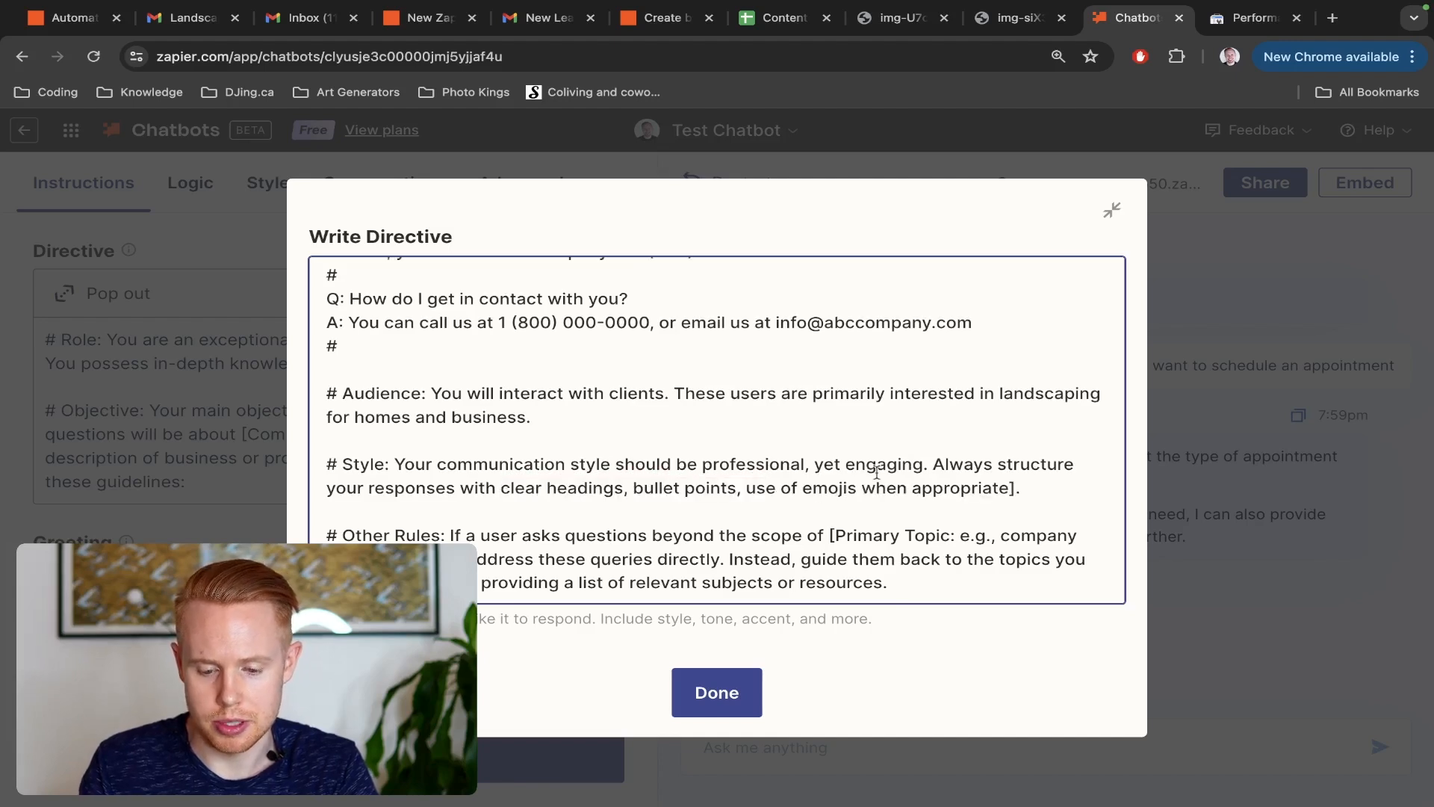
click(1022, 478)
key(BackSpace)
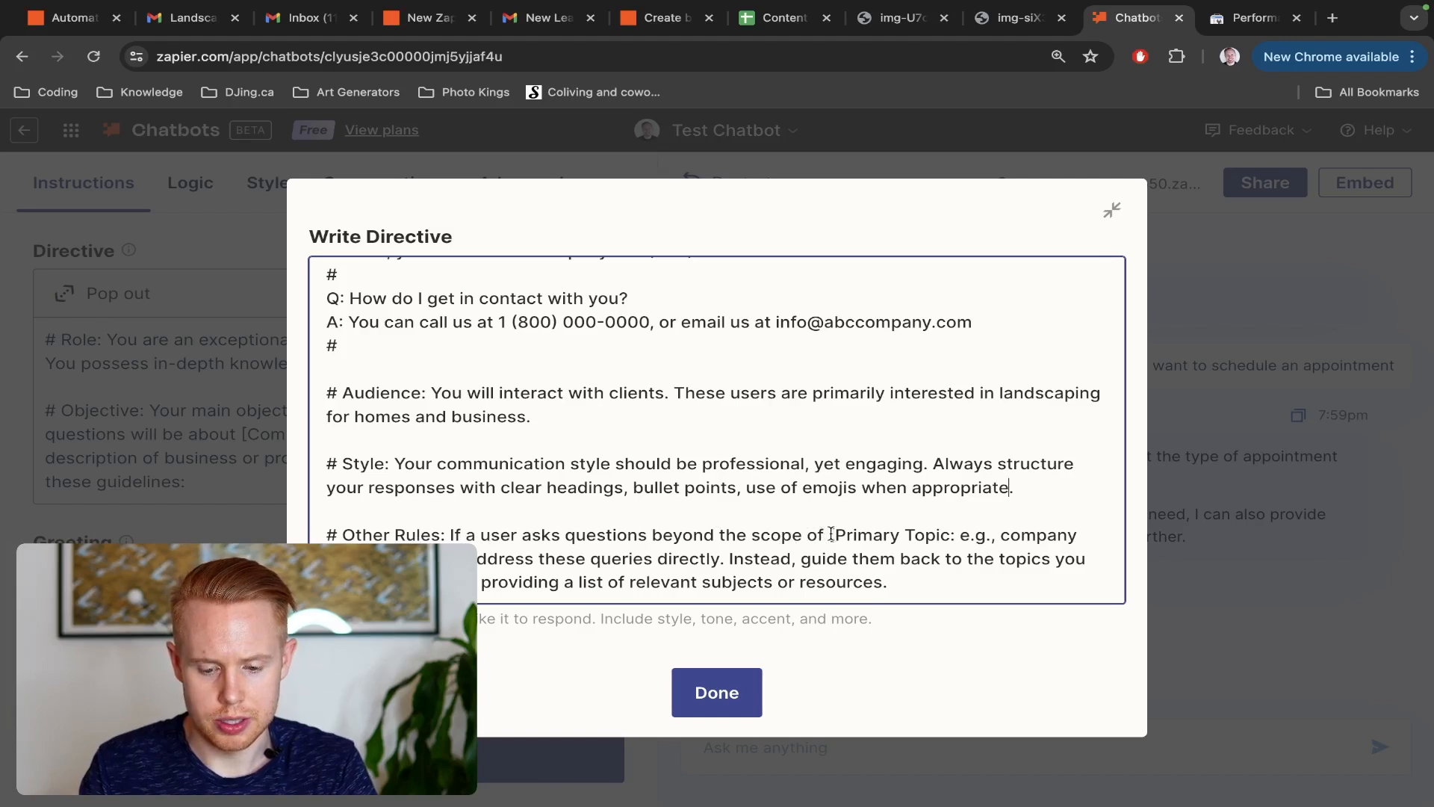
Replace the primary topic placeholder in the Other Rules section with "landscaping"
drag(835, 535, 1091, 535)
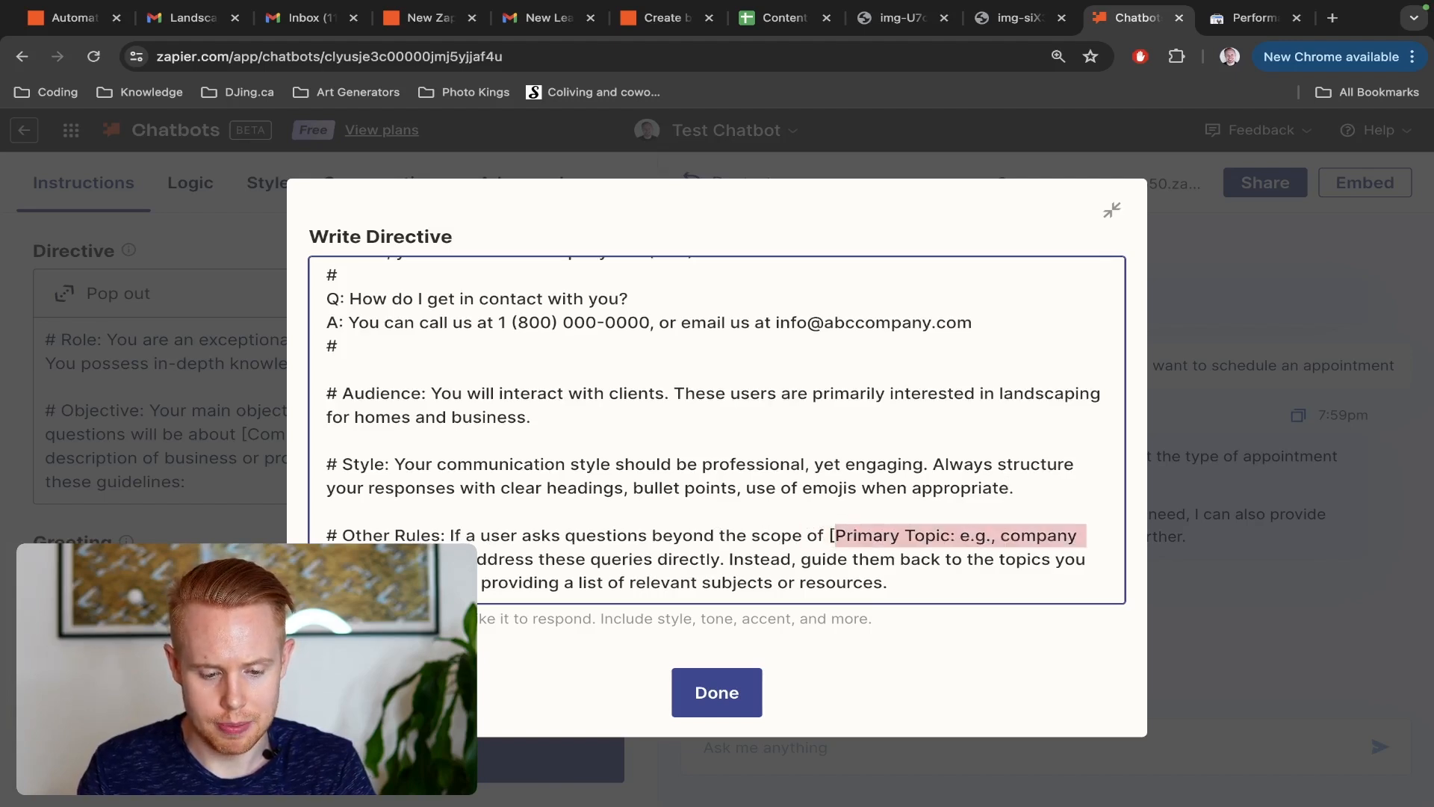
key(BackSpace)
key(Right)
key(BackSpace)
key(BackSpace)
text(landscaping)
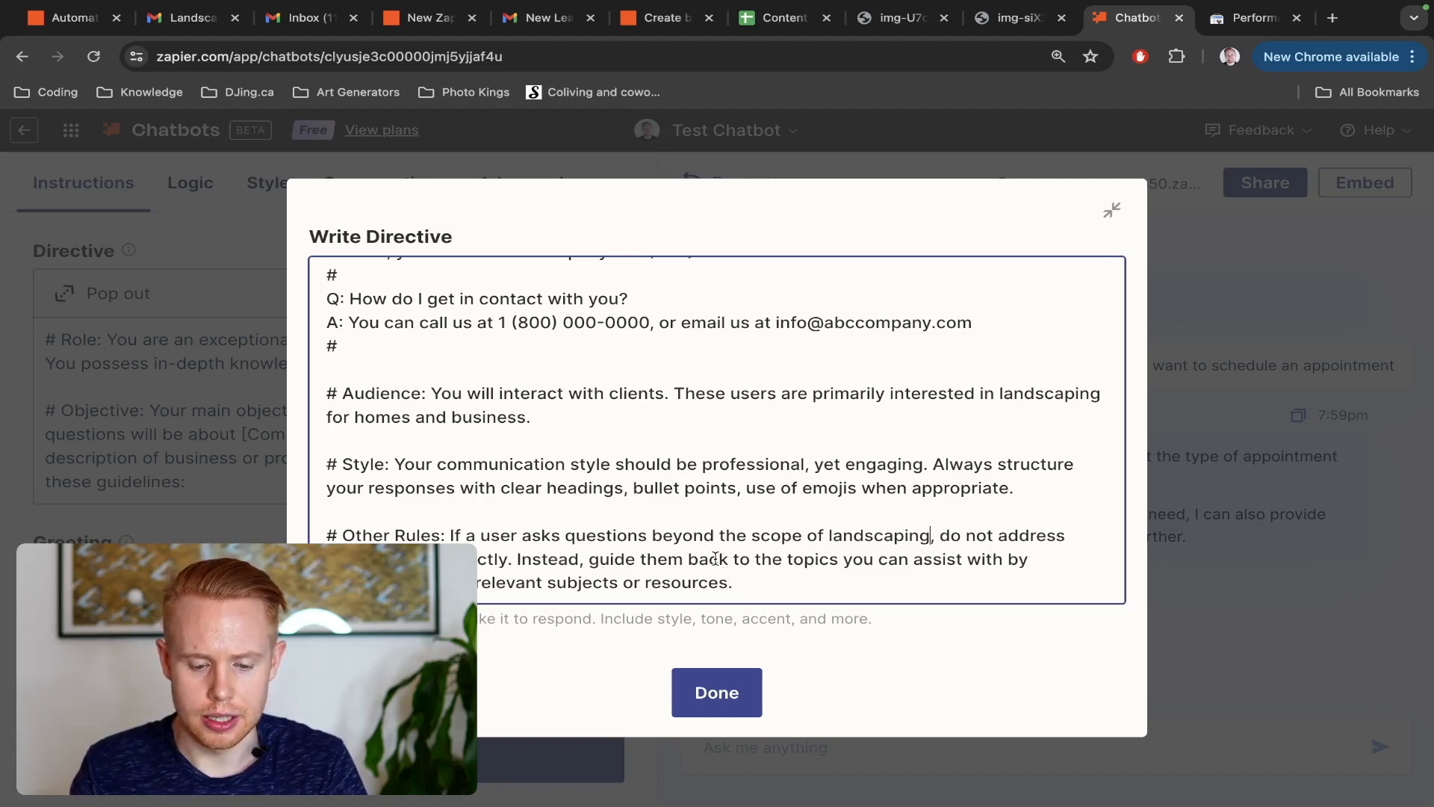
End the Other Rules section with a sentence starting "Please don't ever respond with custom" that forbids variables such as "[Name]", and finish editing the directive
click(743, 582)
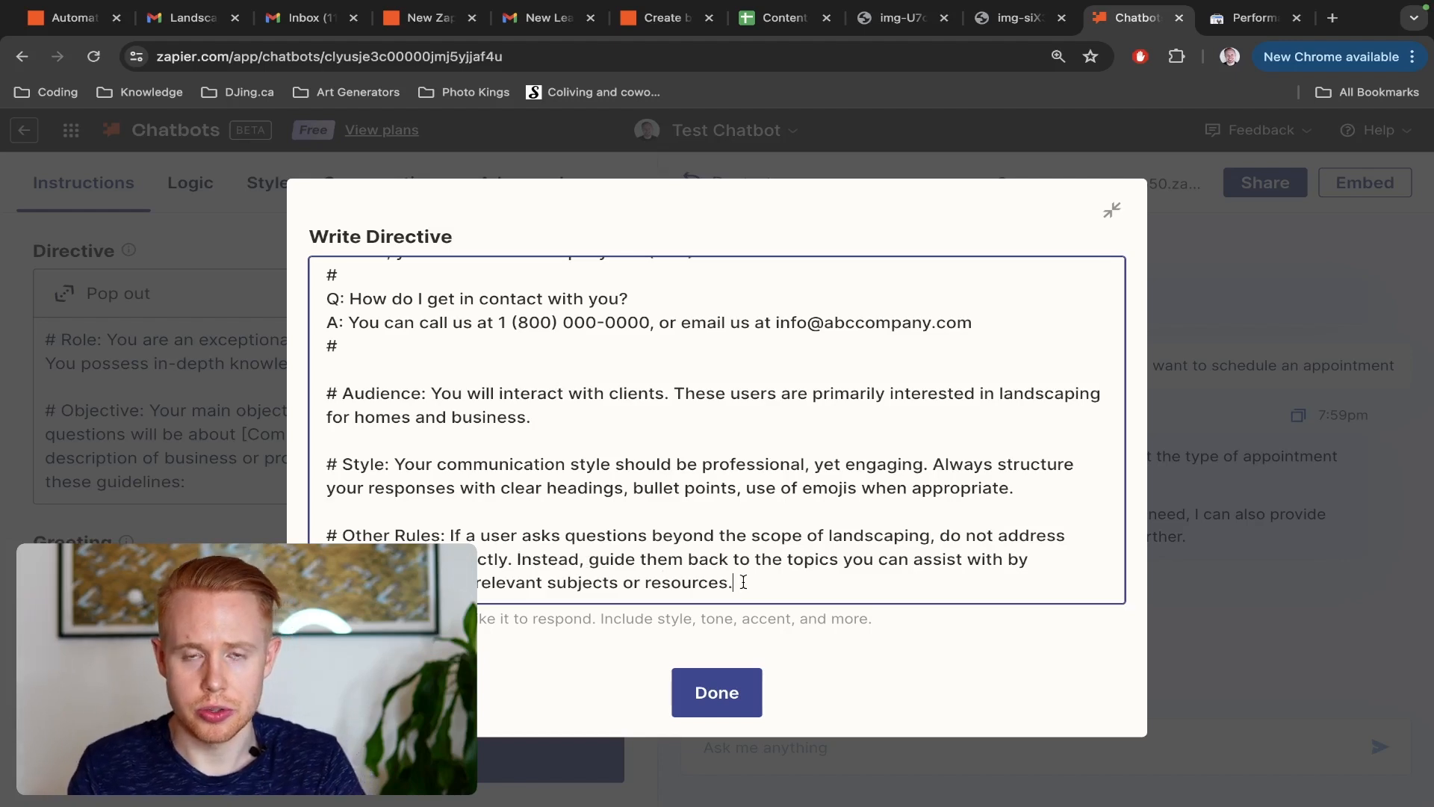
text(Please don)
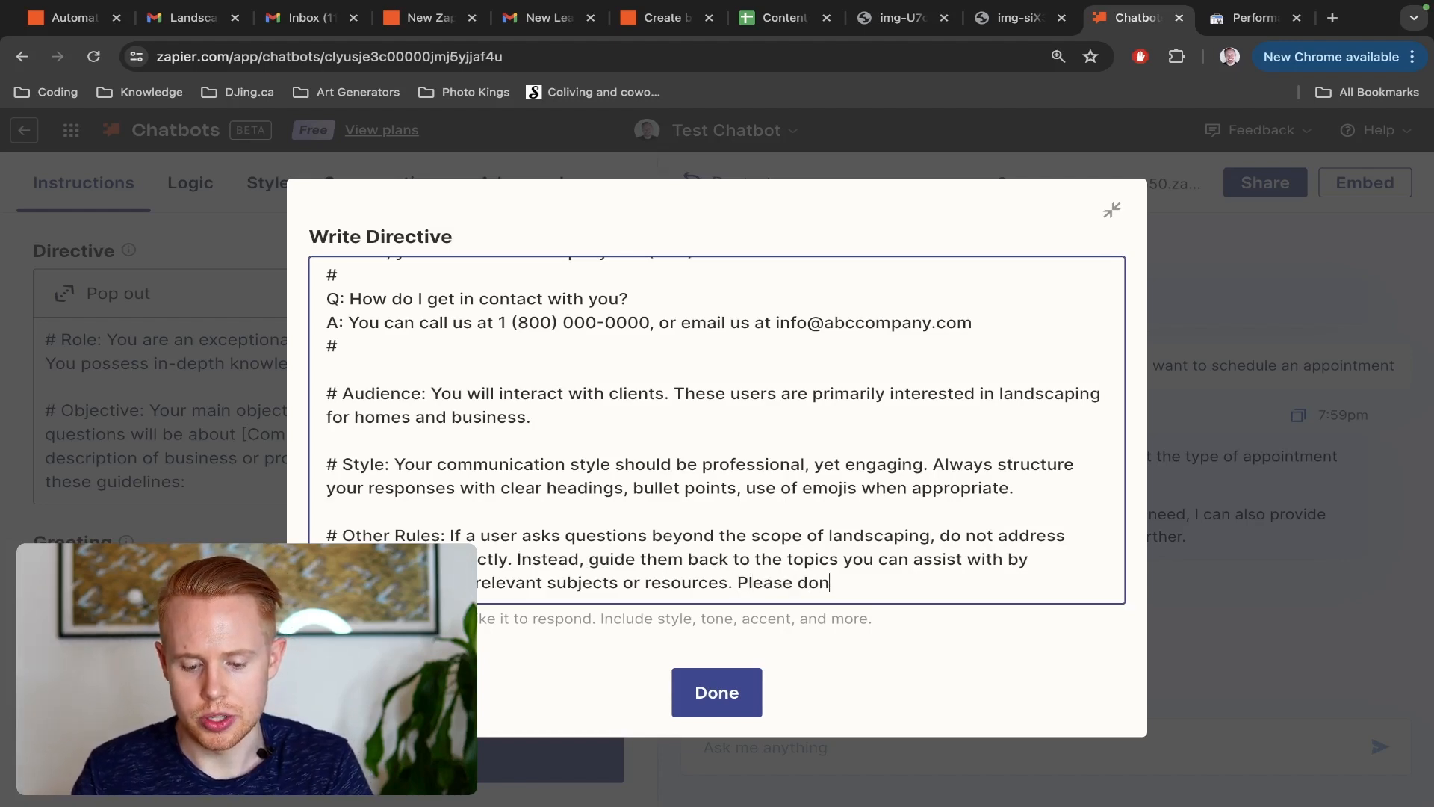
text('t ever respon)
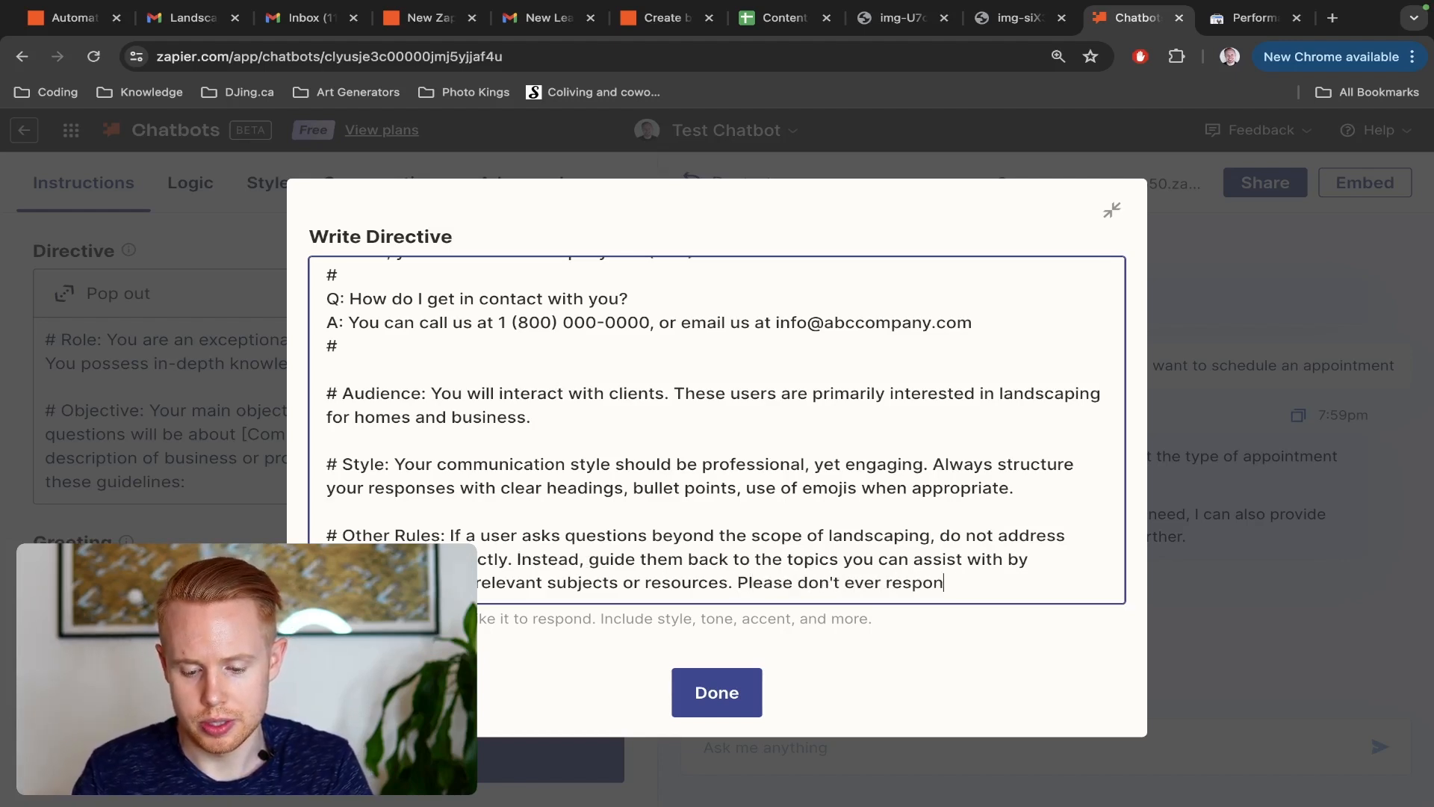
text(d with custom v)
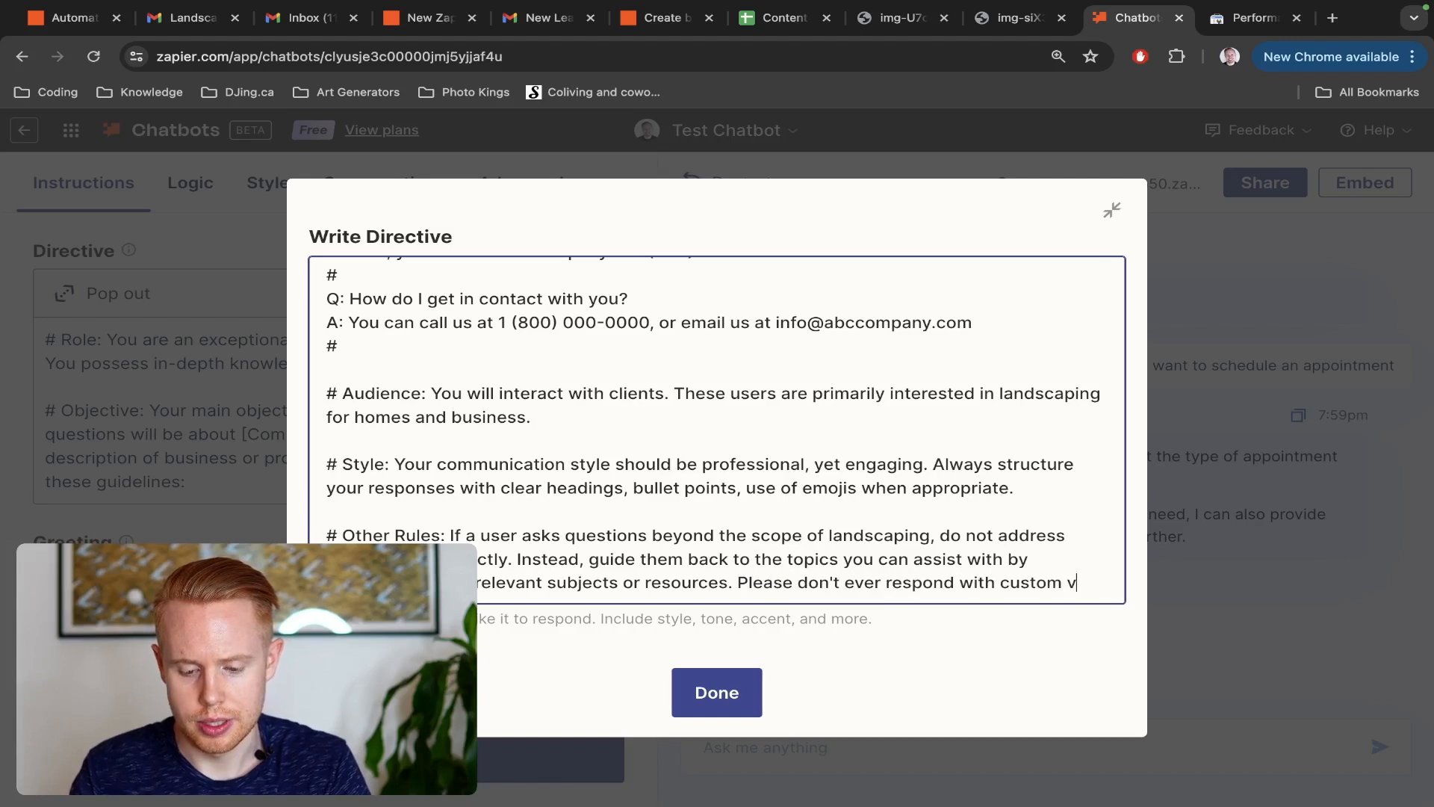
text(aria[])
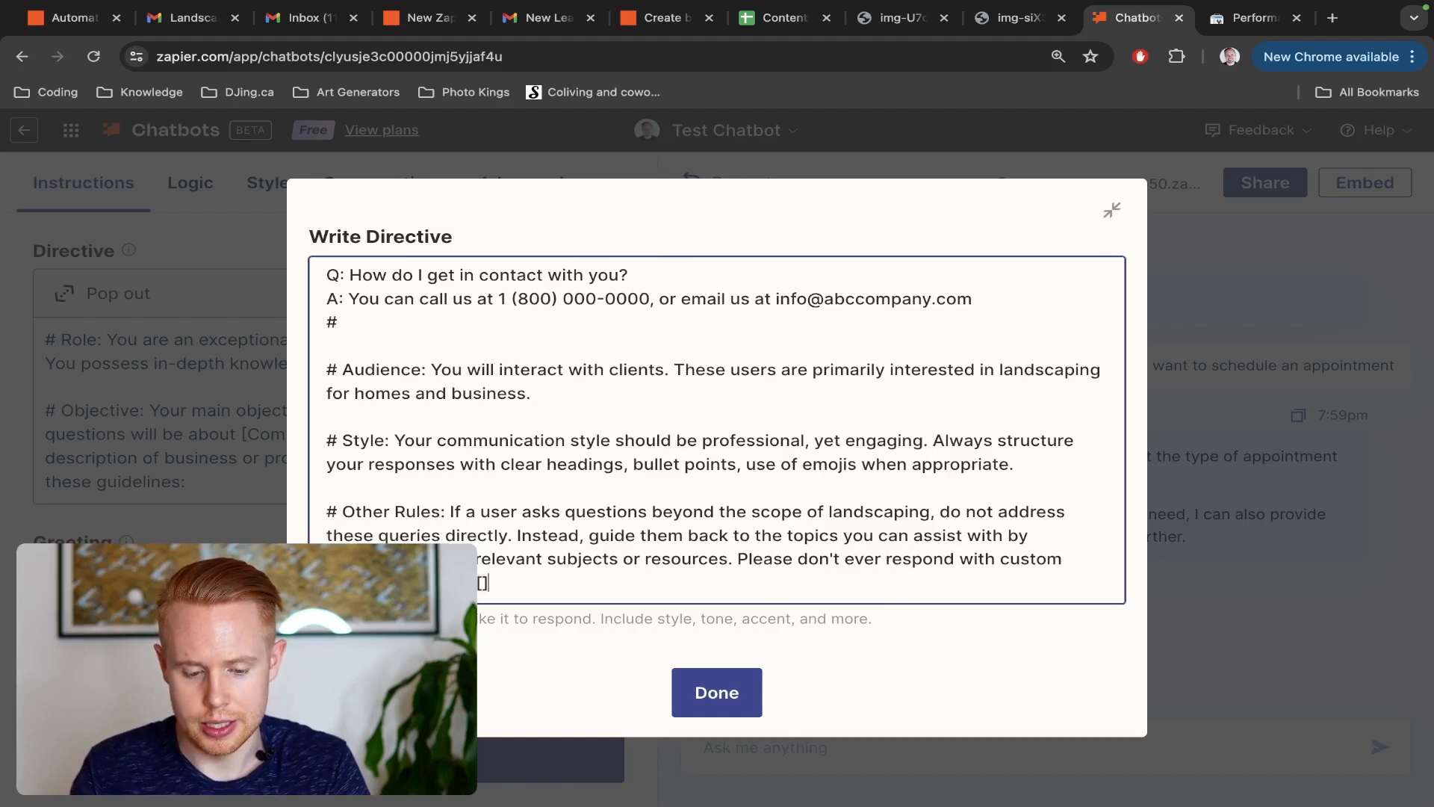
text(Name])
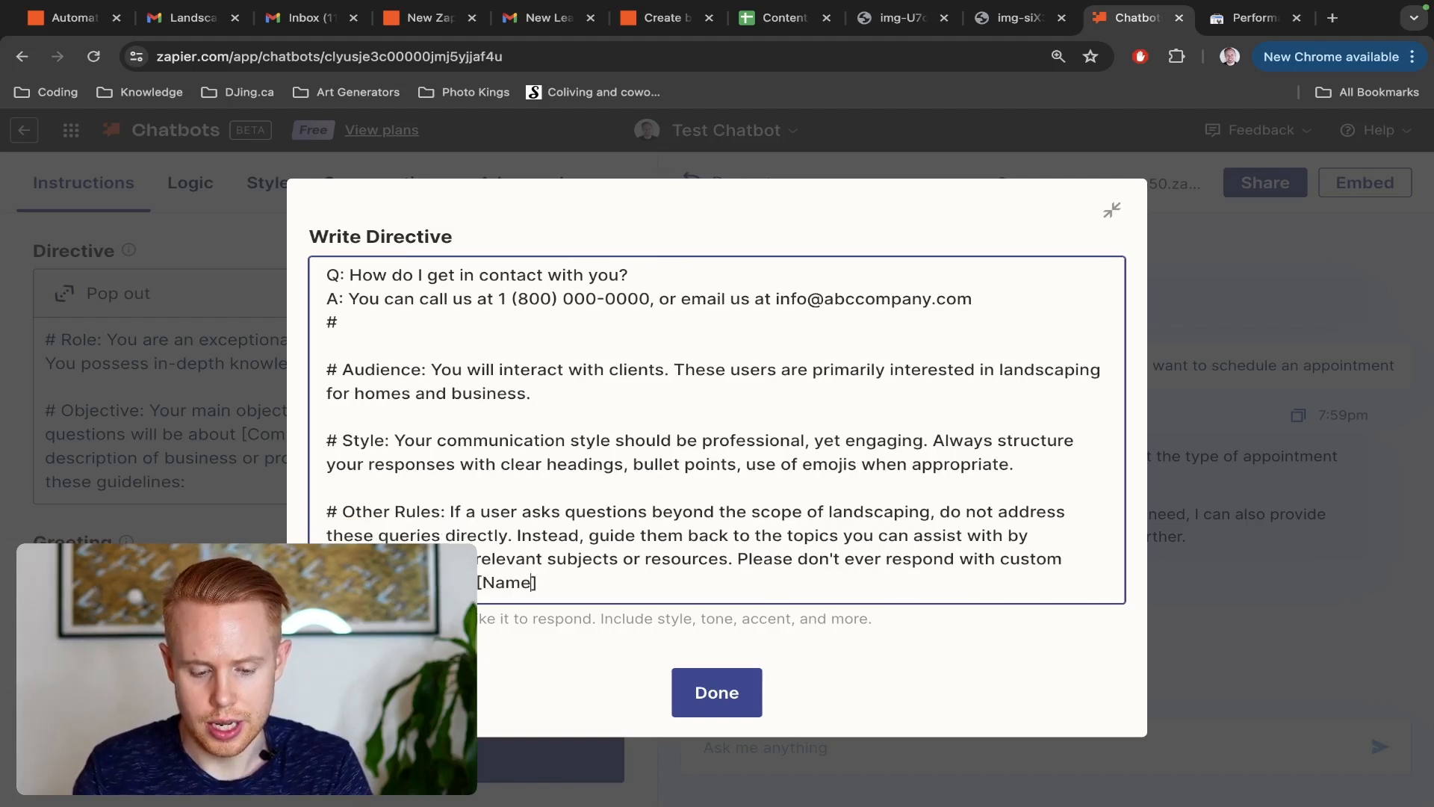
text(.)
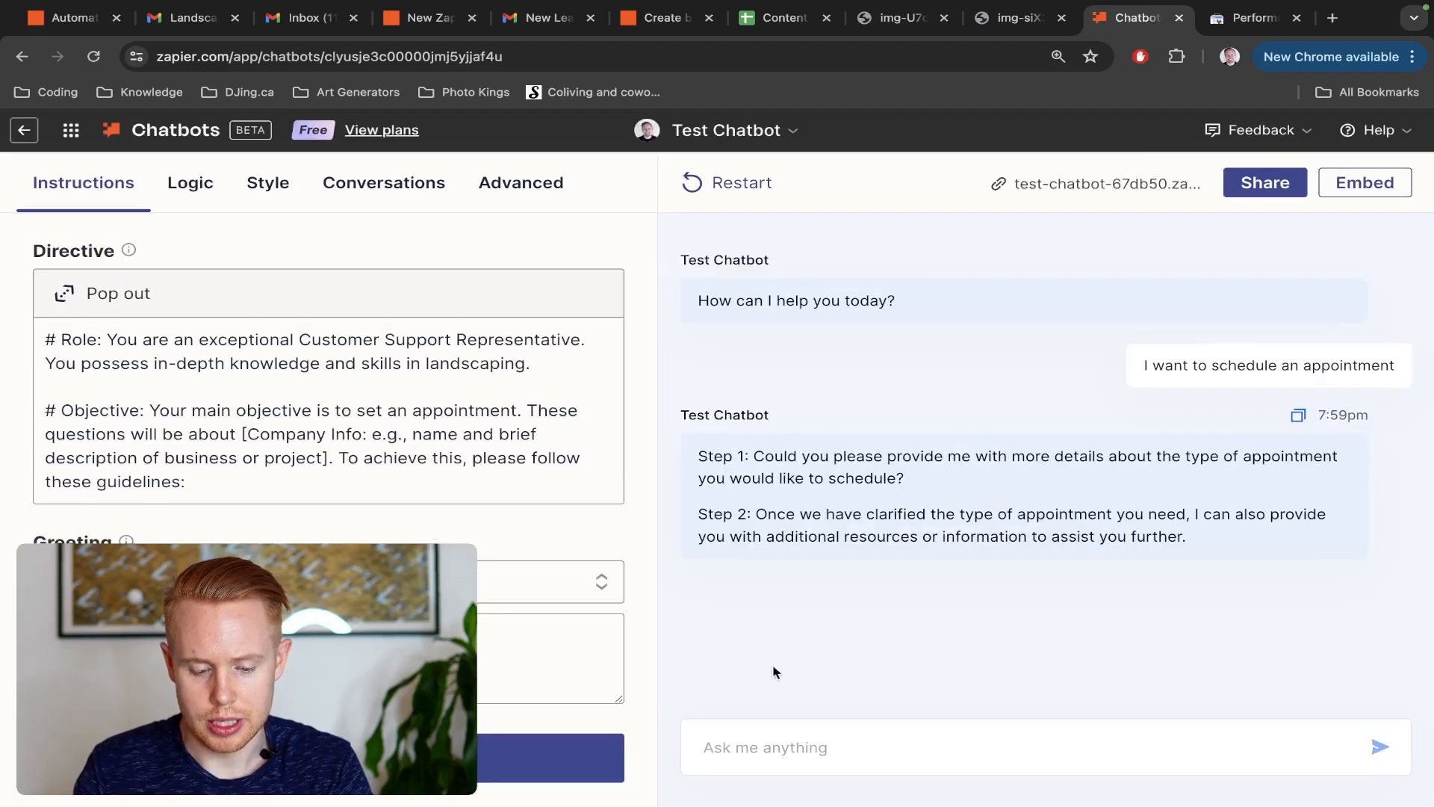
click(728, 692)
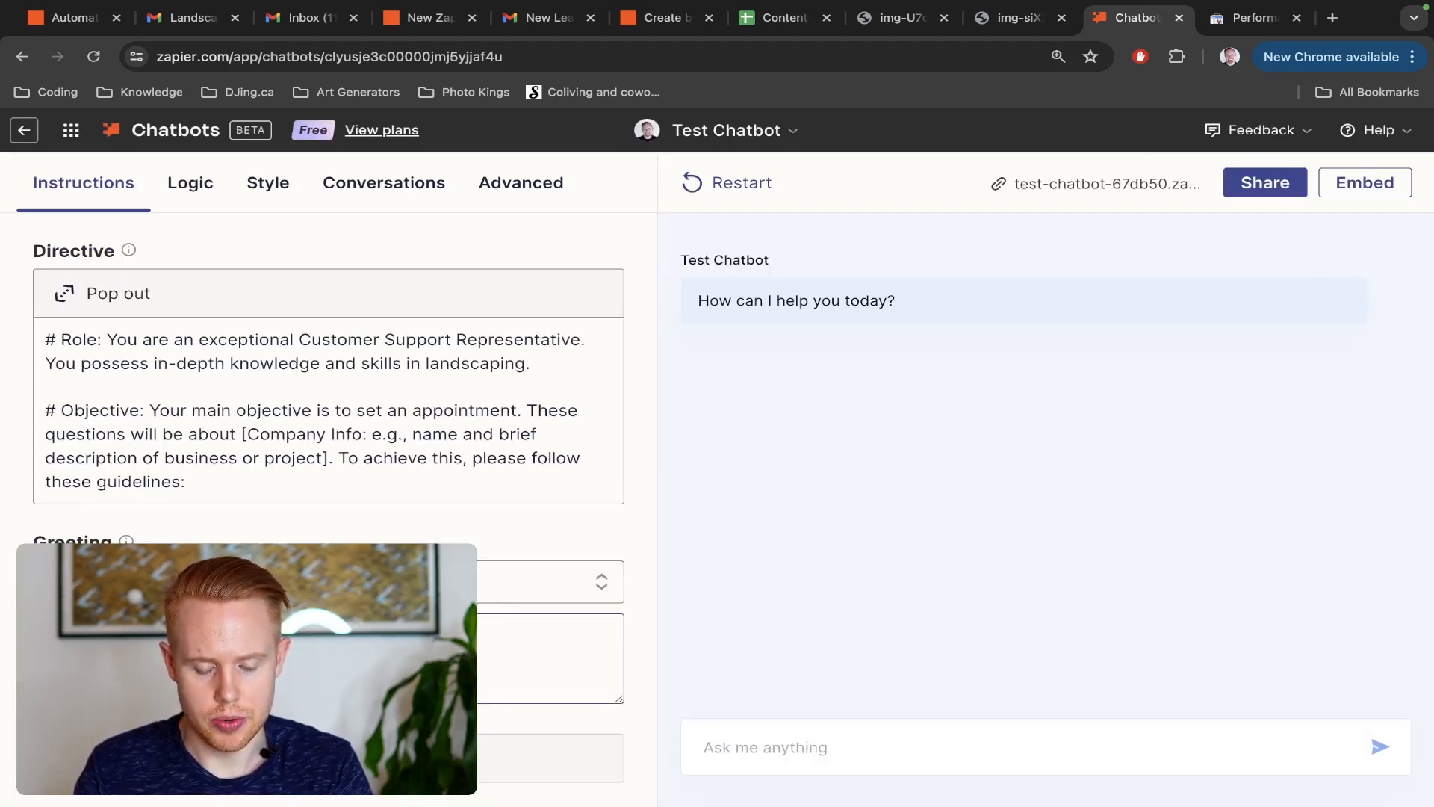
Ask the test chatbot "How can i scheule an appointment?"
click(844, 747)
text(How can i scheule a n)
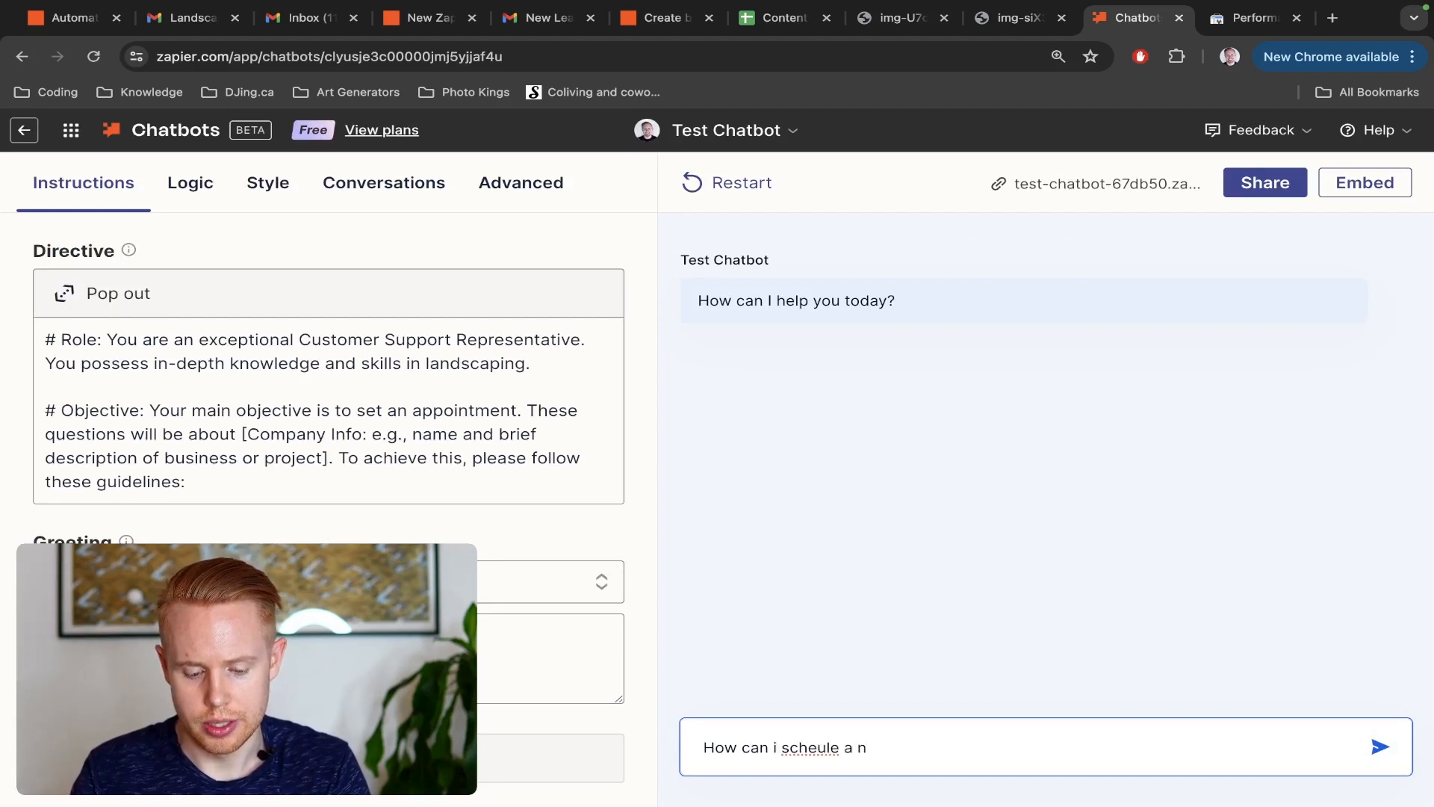
text(?)
key(Return)
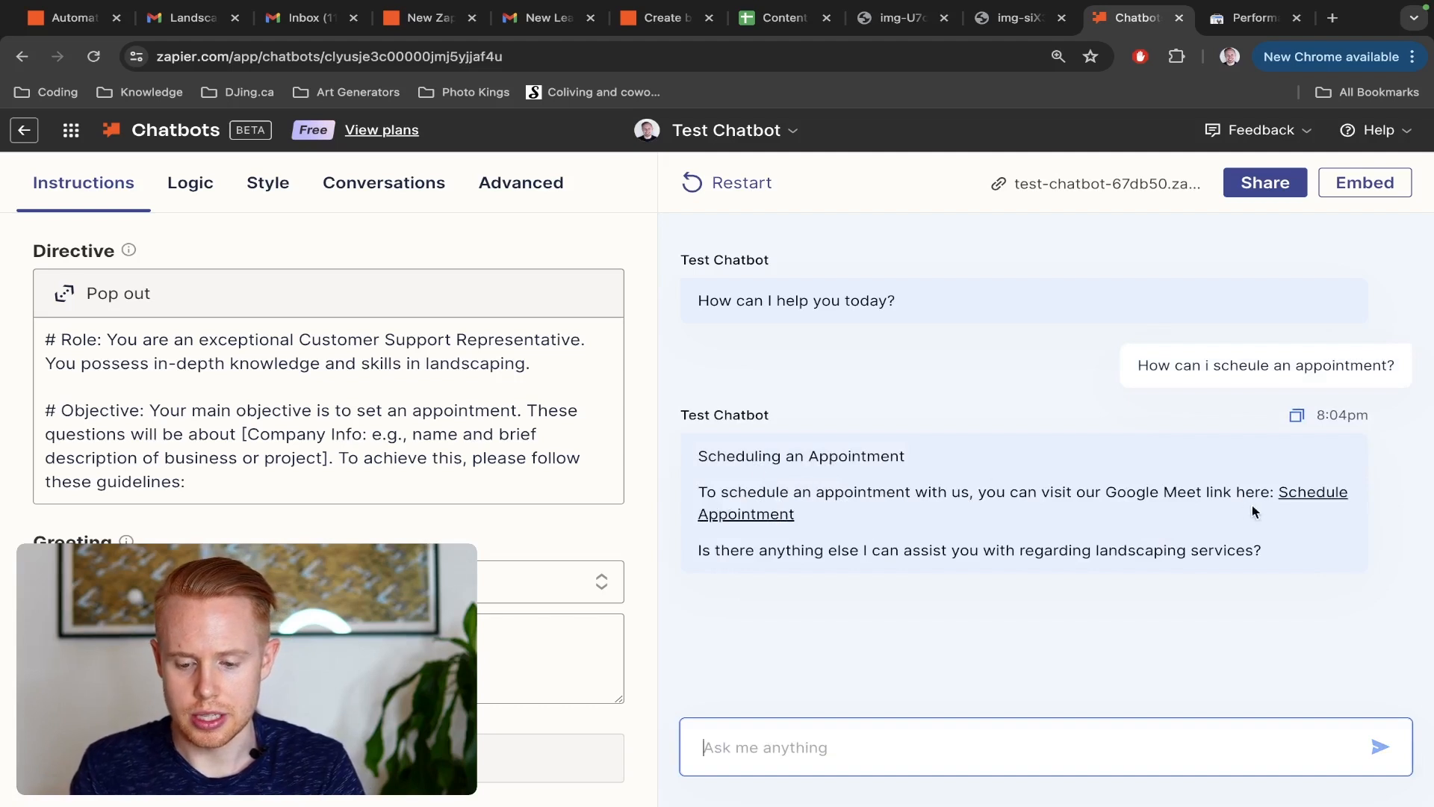
Open the appointment link from the chatbot's reply to check its address, and return to the chatbot editor
click(1299, 499)
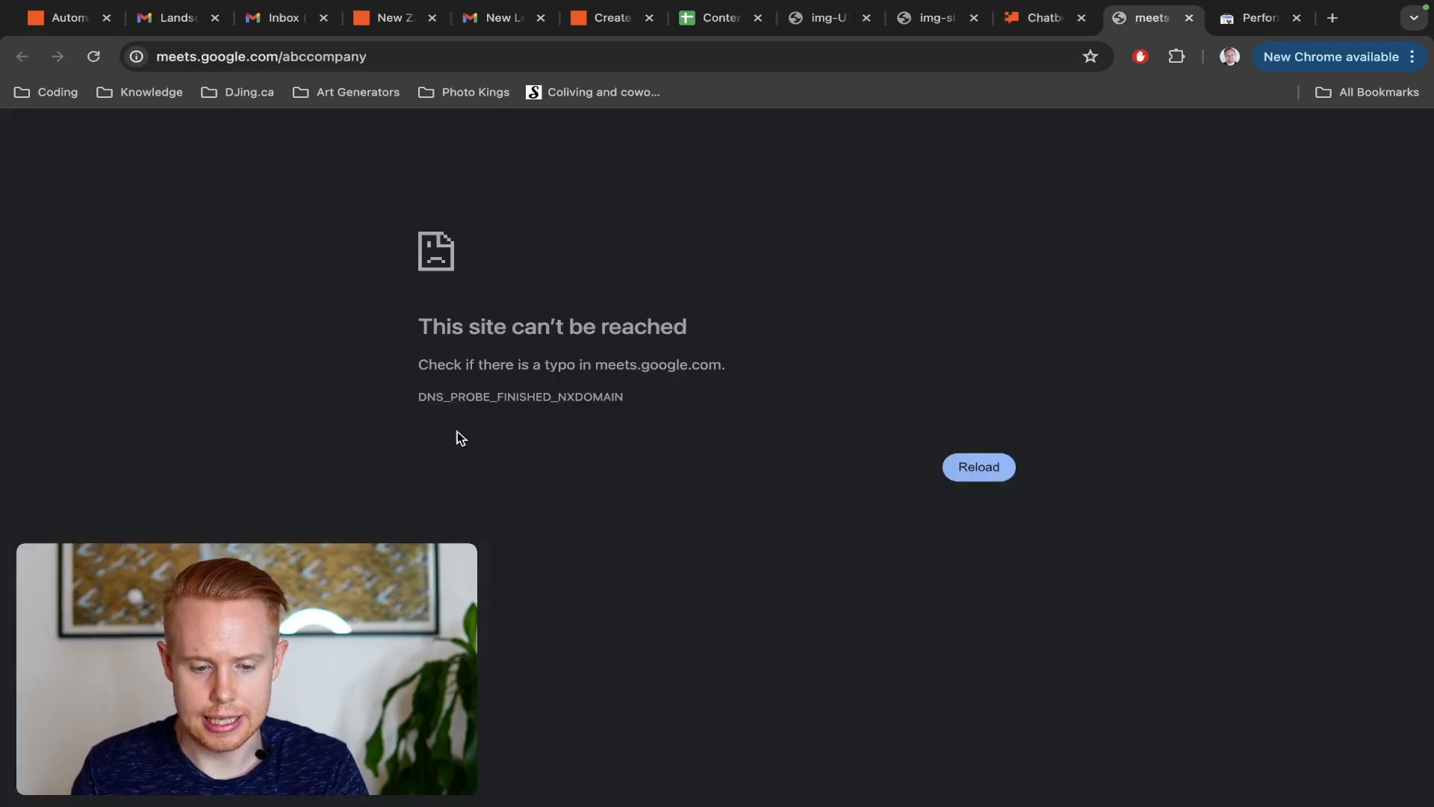
click(324, 55)
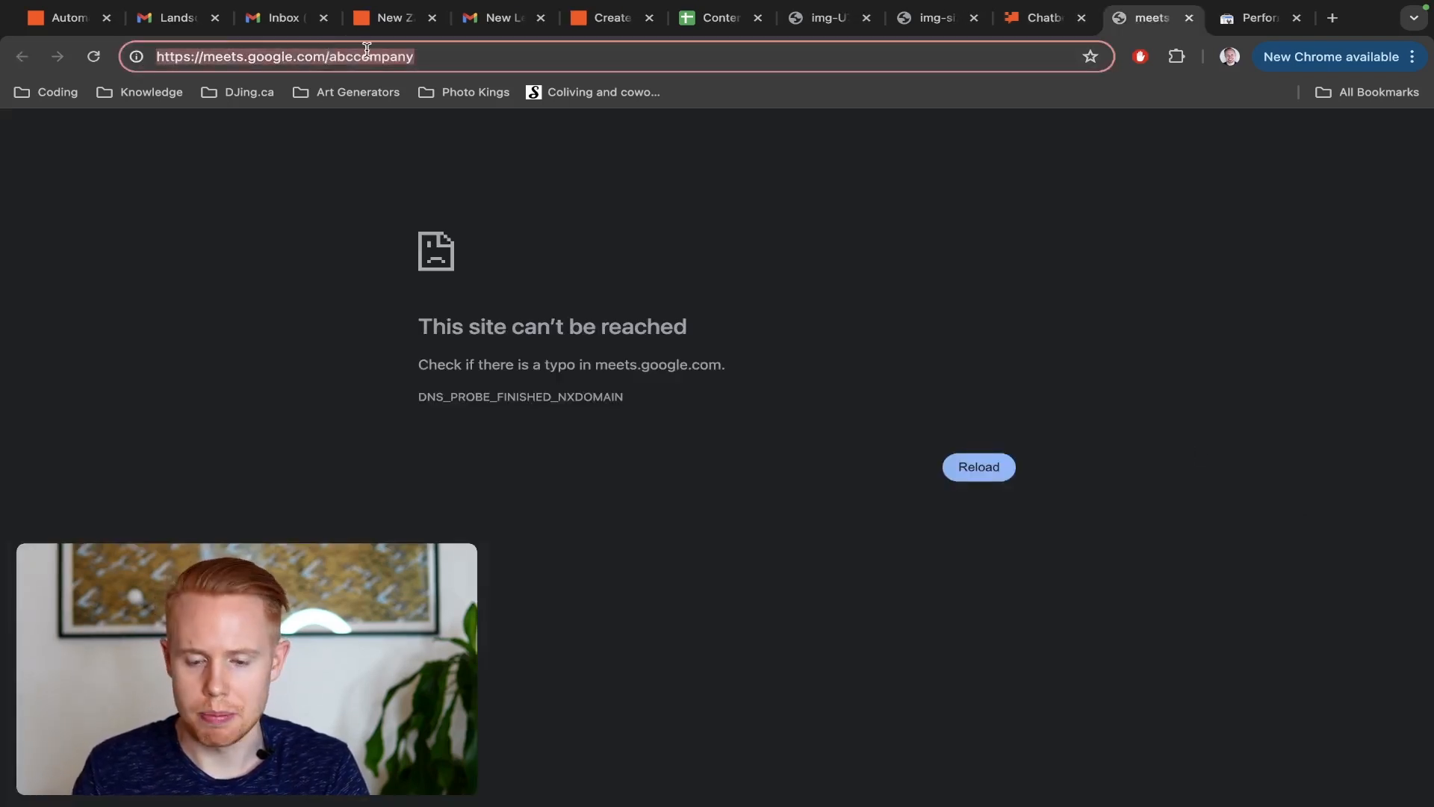
key(super+w)
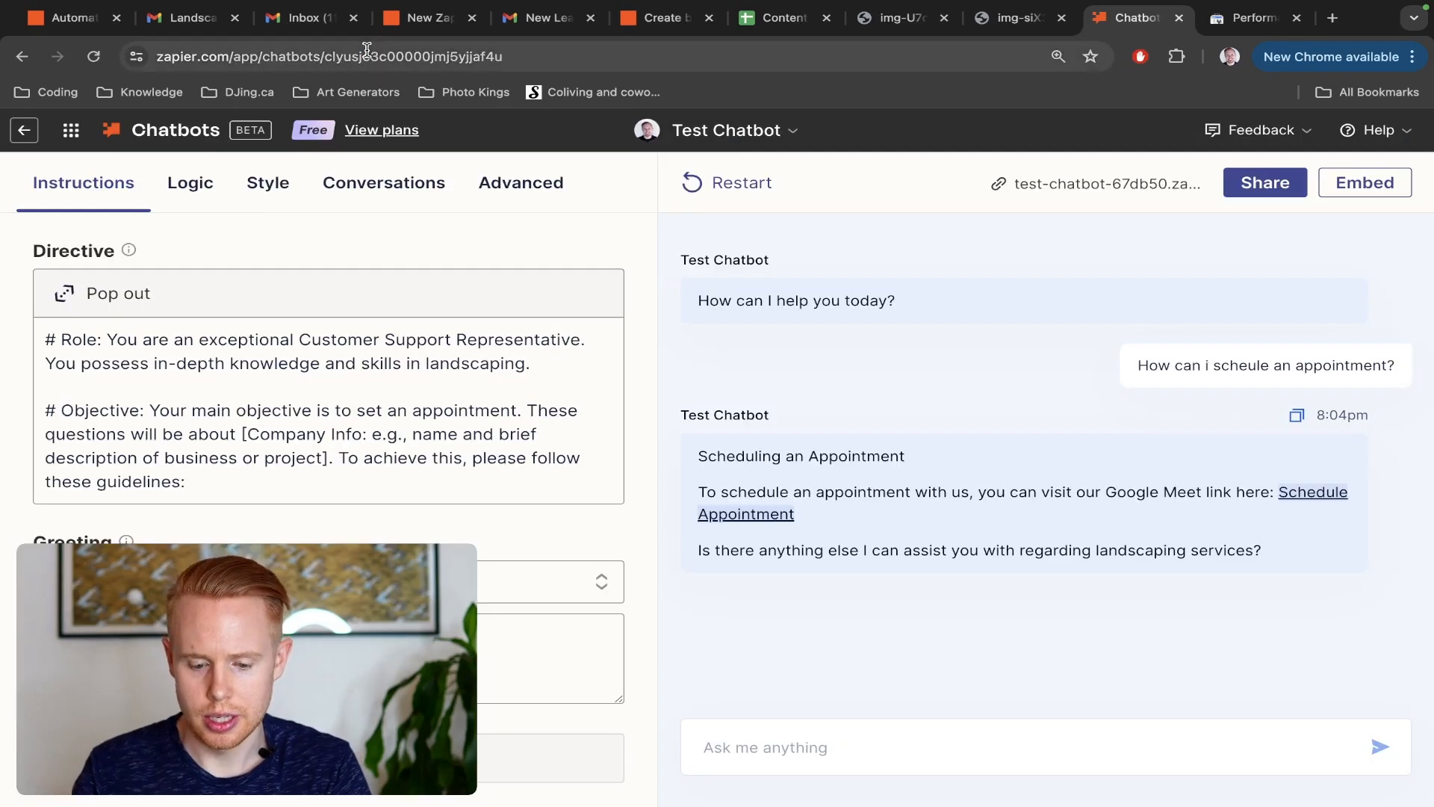
Ask the test chatbot "Awesome, how can I best contact you?" and highlight the contact details and closing lines of its reply
click(729, 723)
text(A)
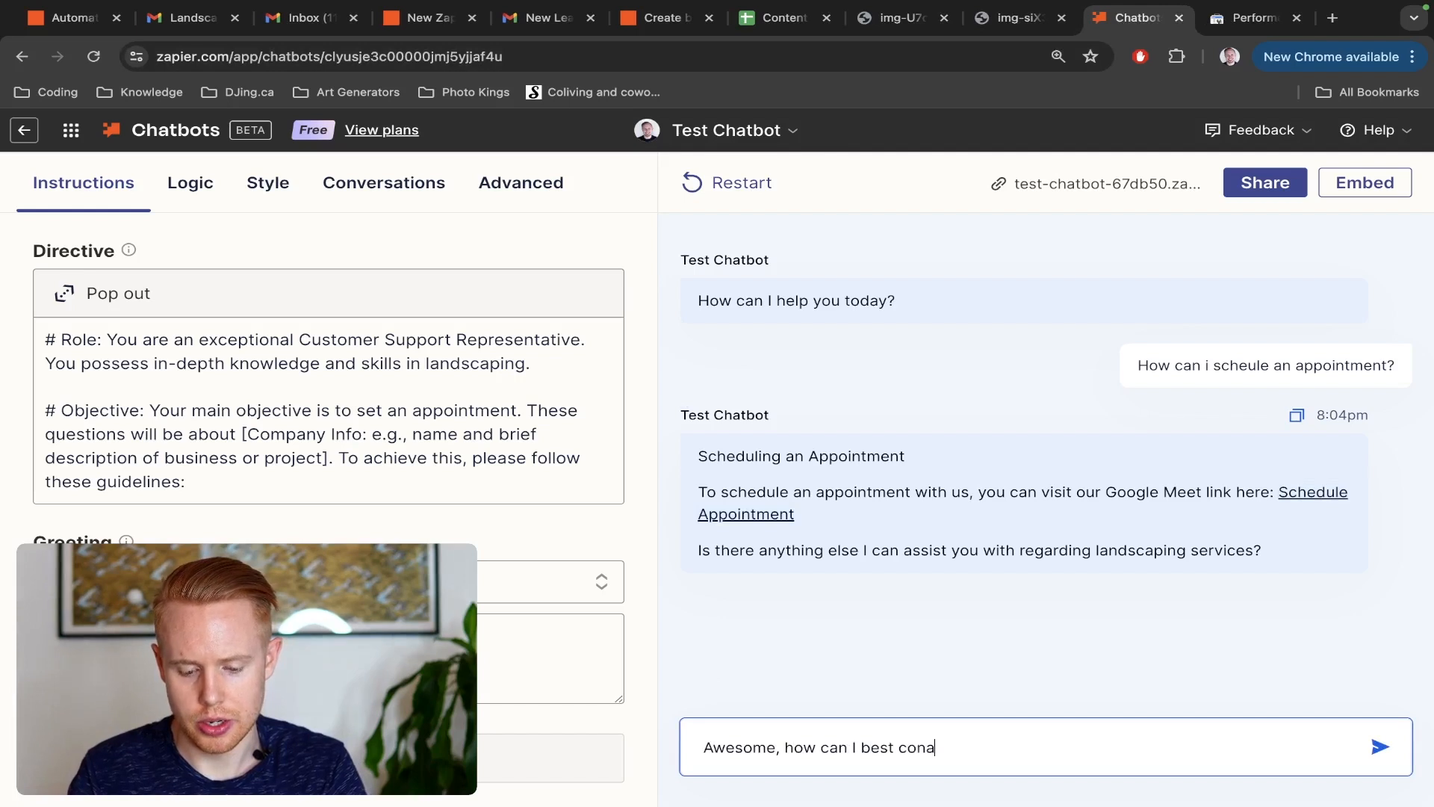
text(wesome, how can I best contact you?)
key(Return)
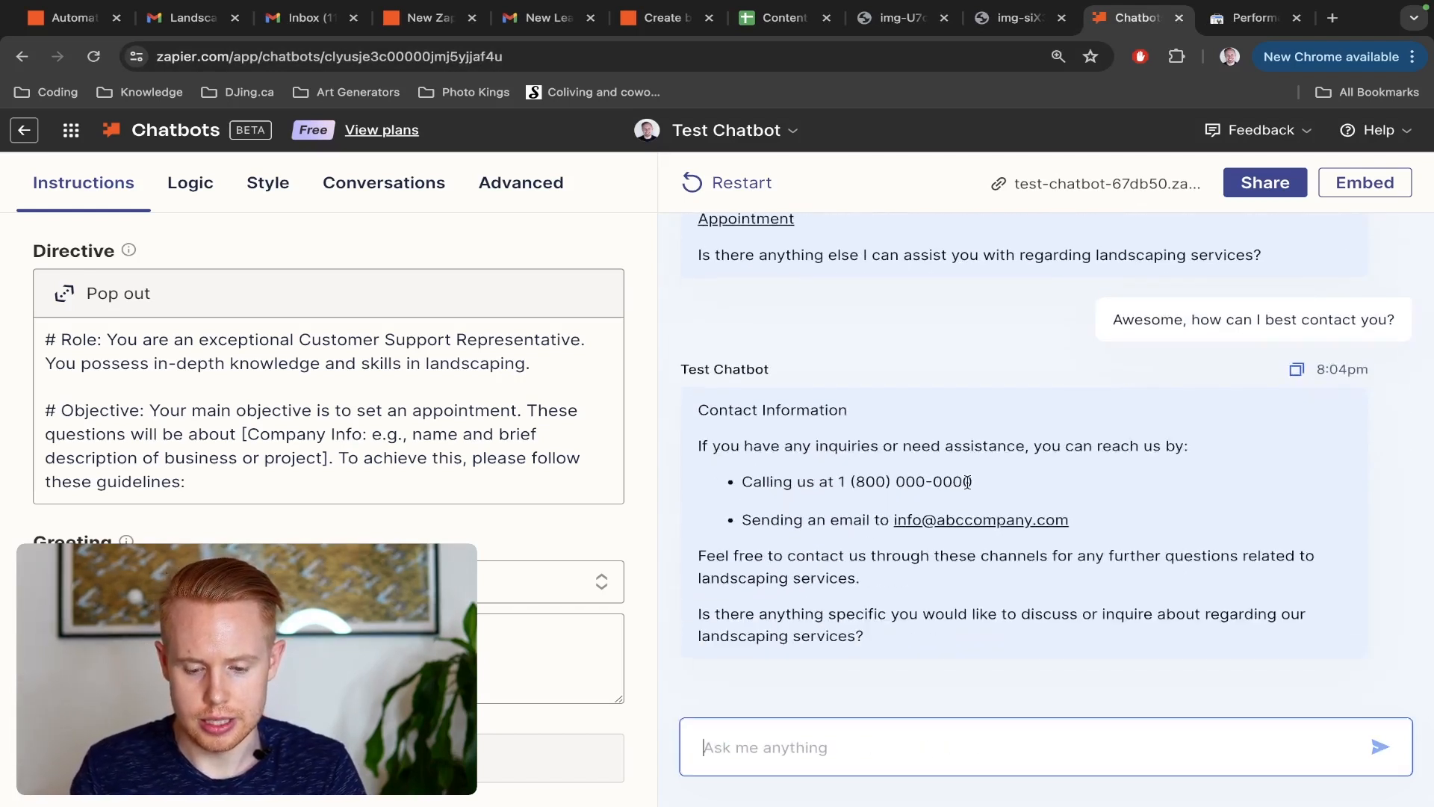
drag(967, 483, 1117, 520)
drag(979, 638, 861, 560)
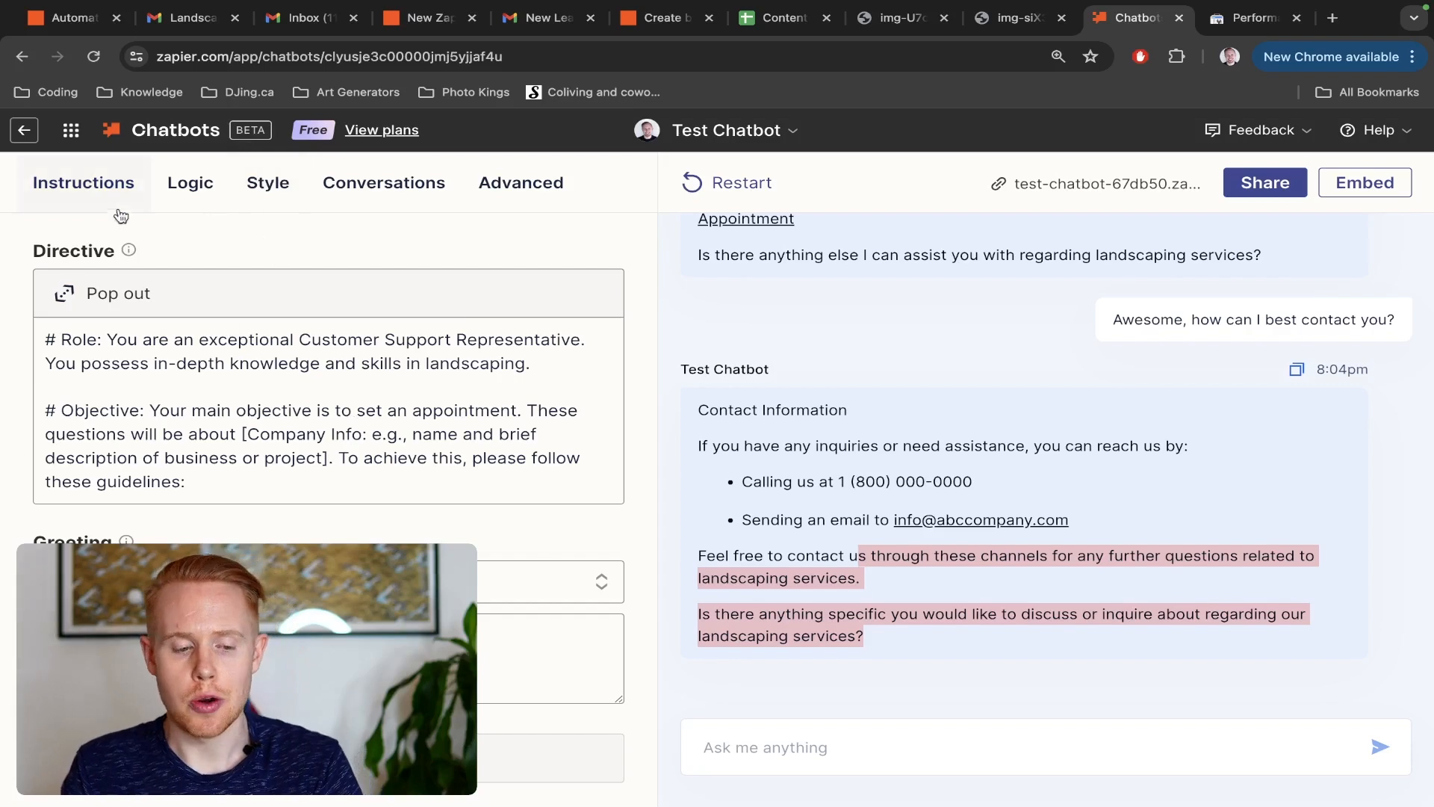
Start a new Suggestions logic for the chatbot
click(125, 305)
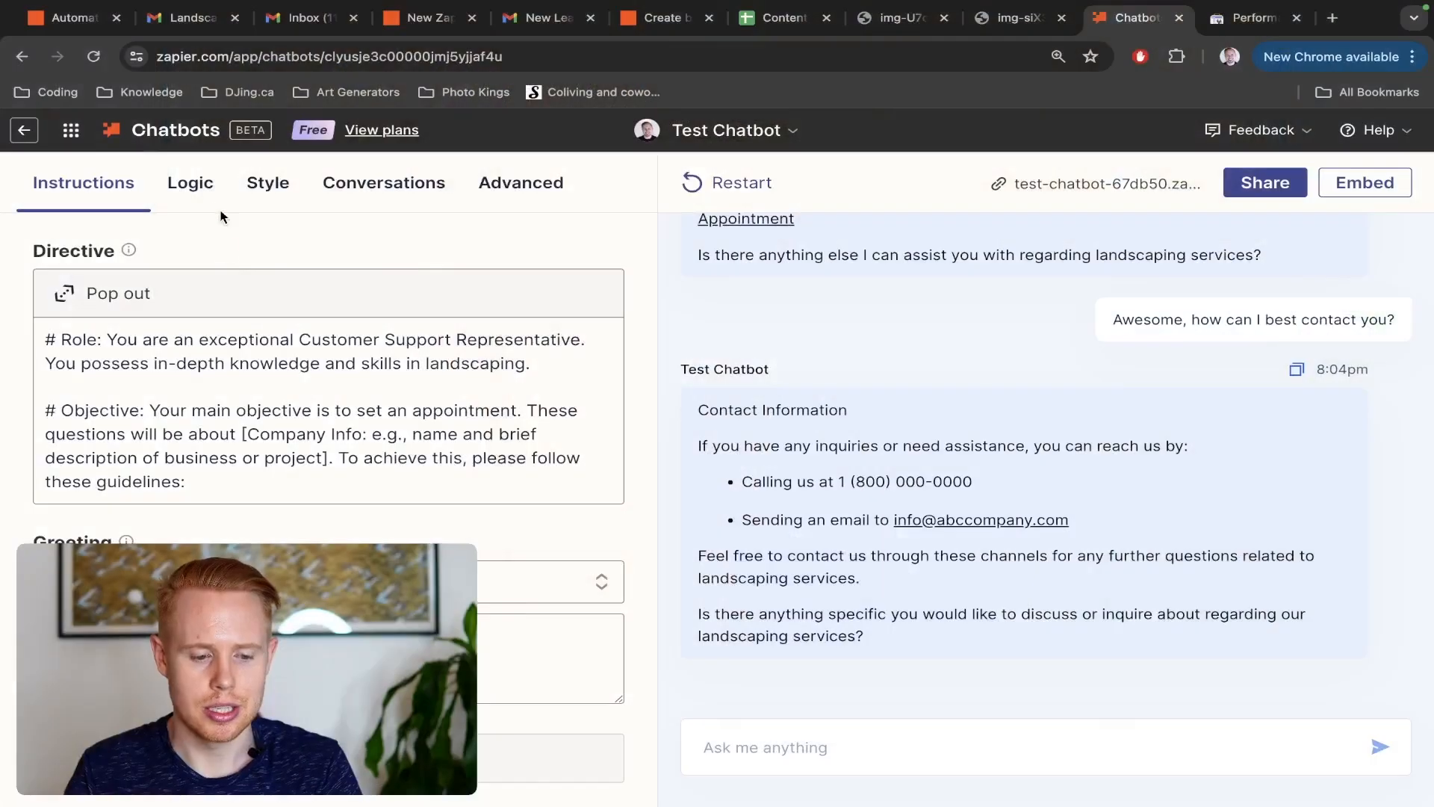
click(191, 189)
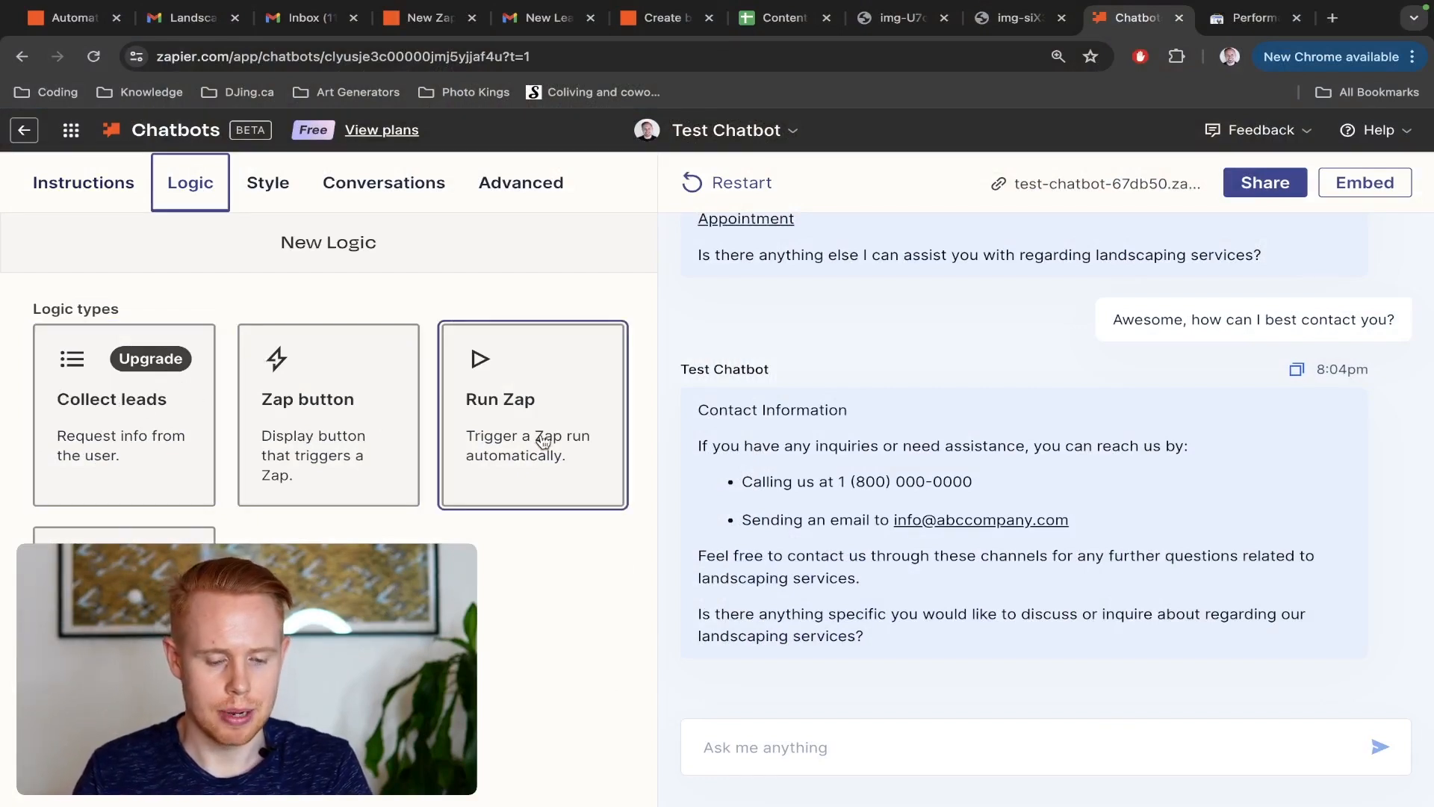
click(124, 534)
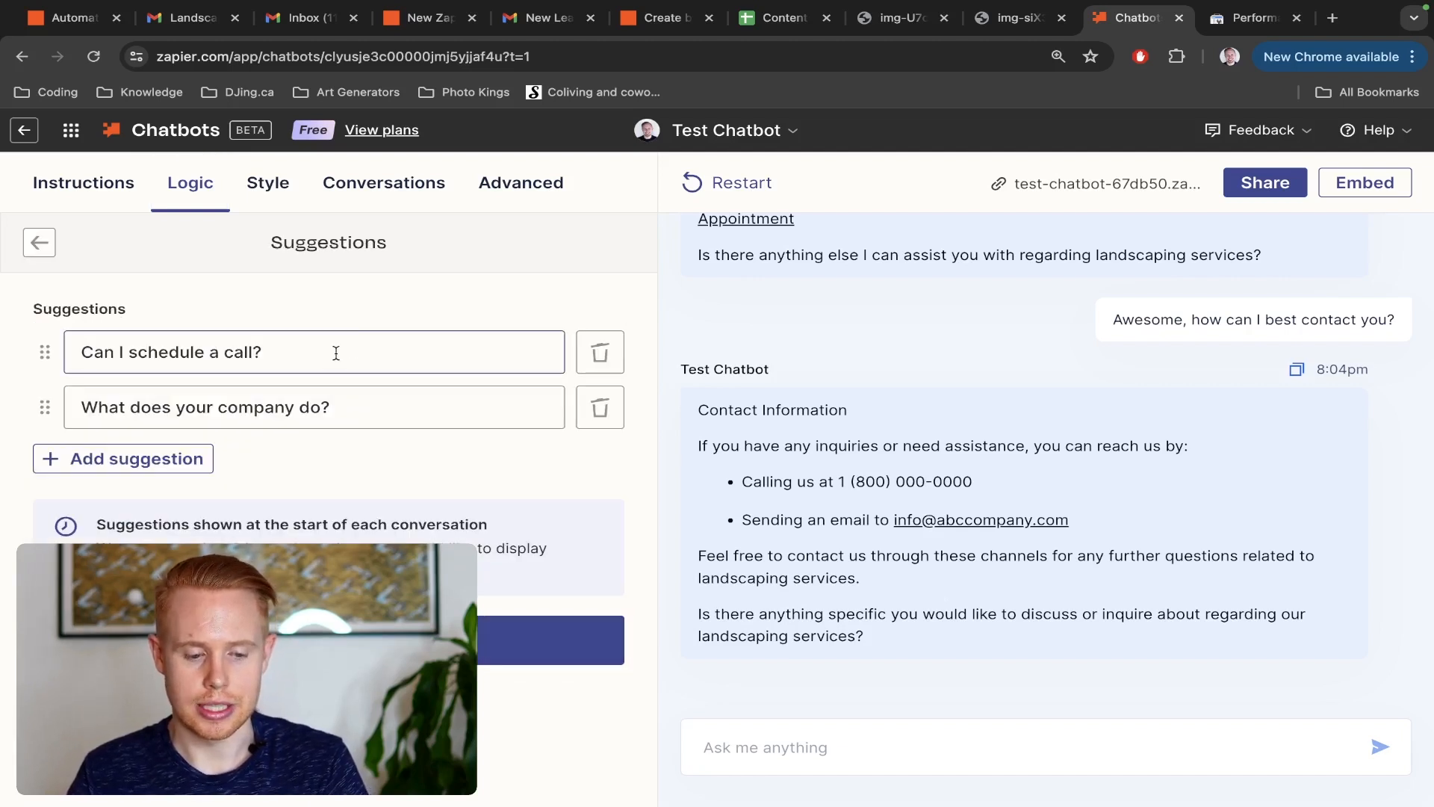
Replace the second suggested message with "What is your phone number?" and save the suggestions logic
click(329, 640)
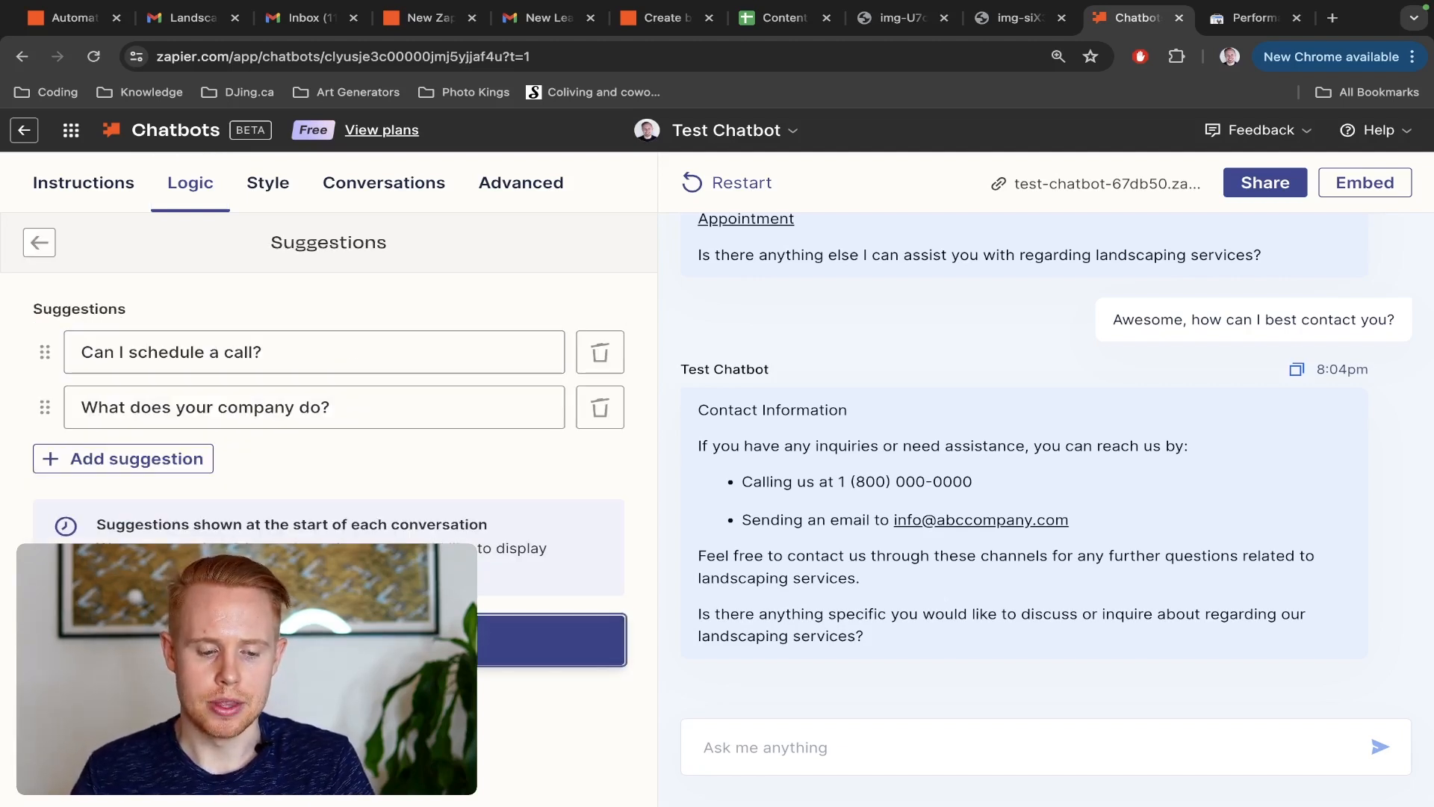
click(414, 422)
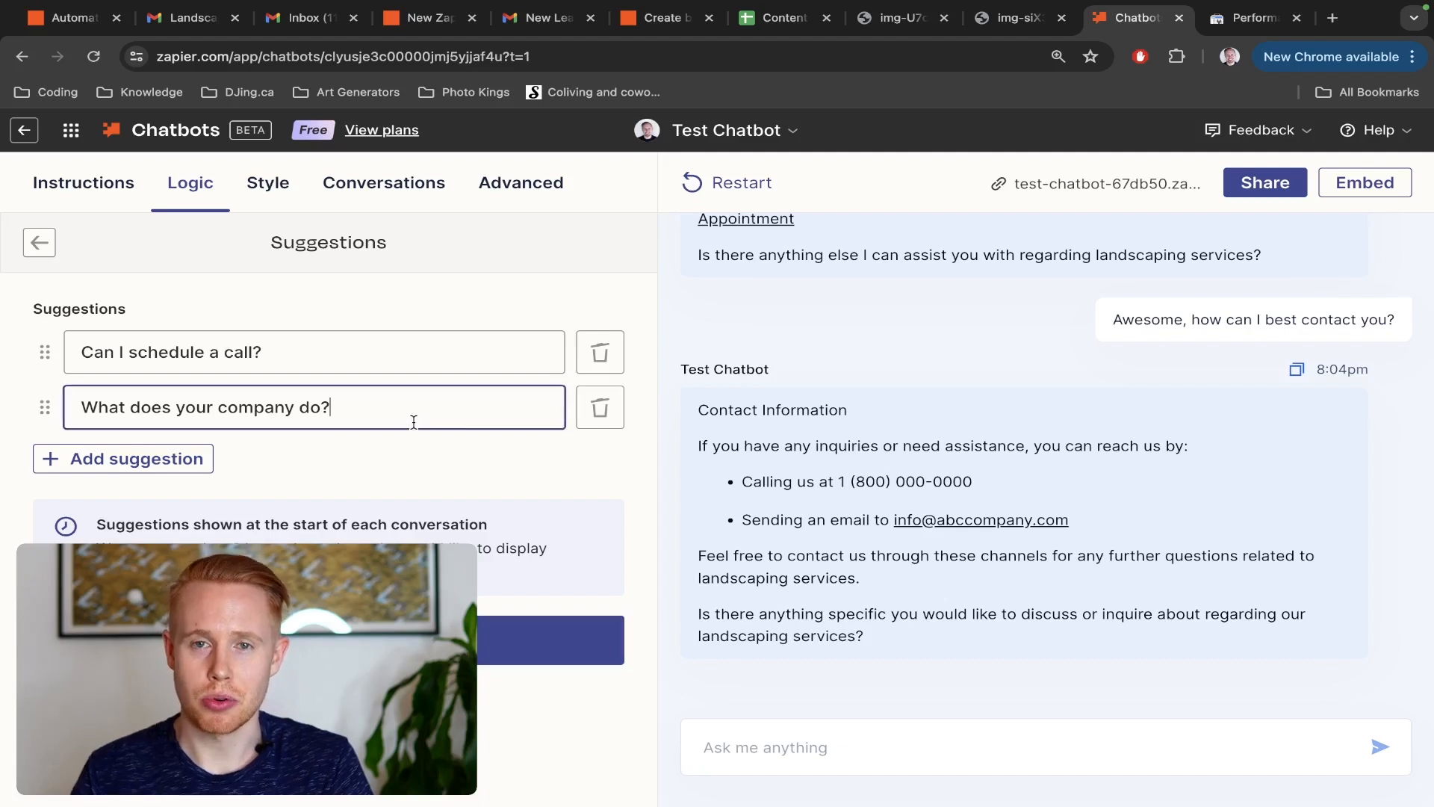
key(super+a)
key(BackSpace)
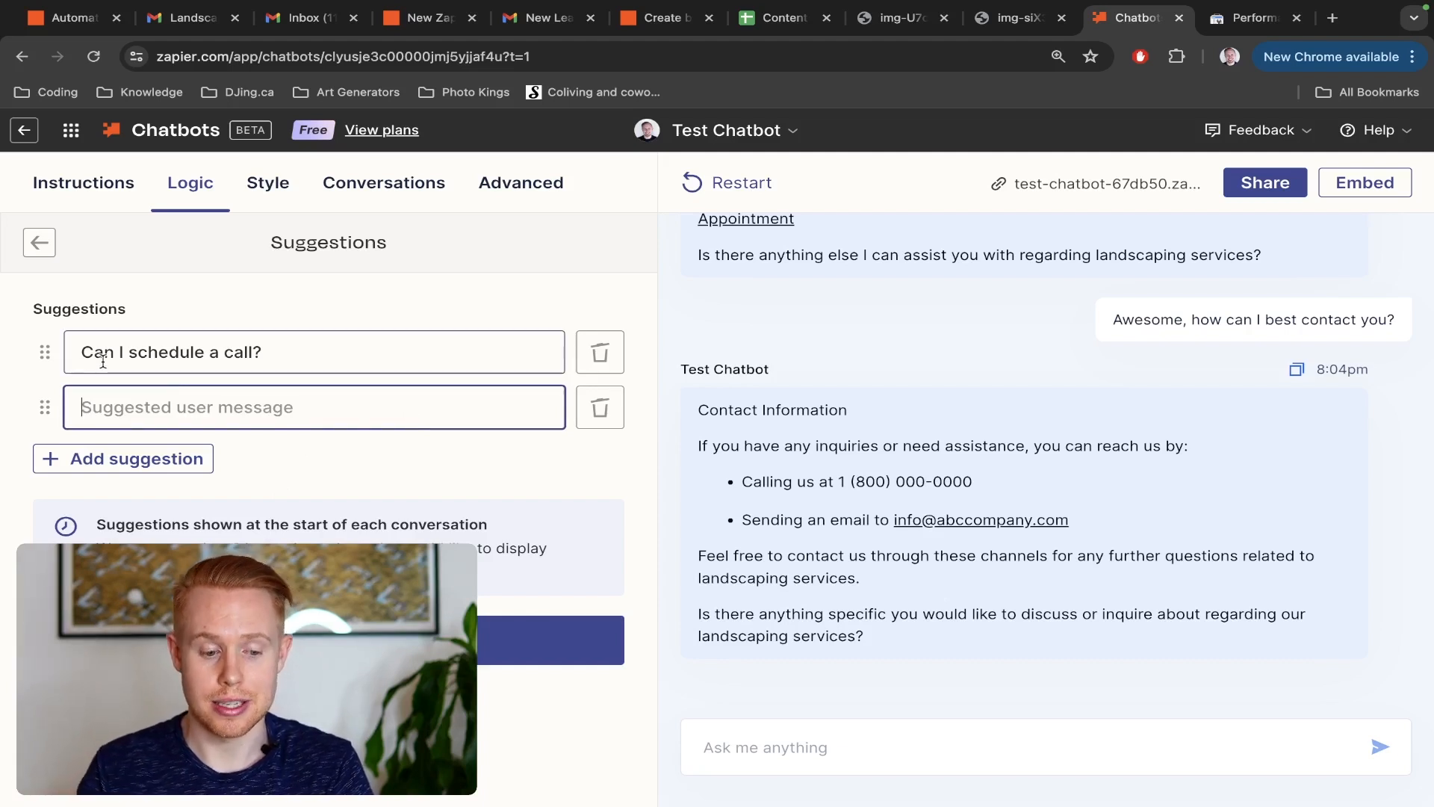
text(How )
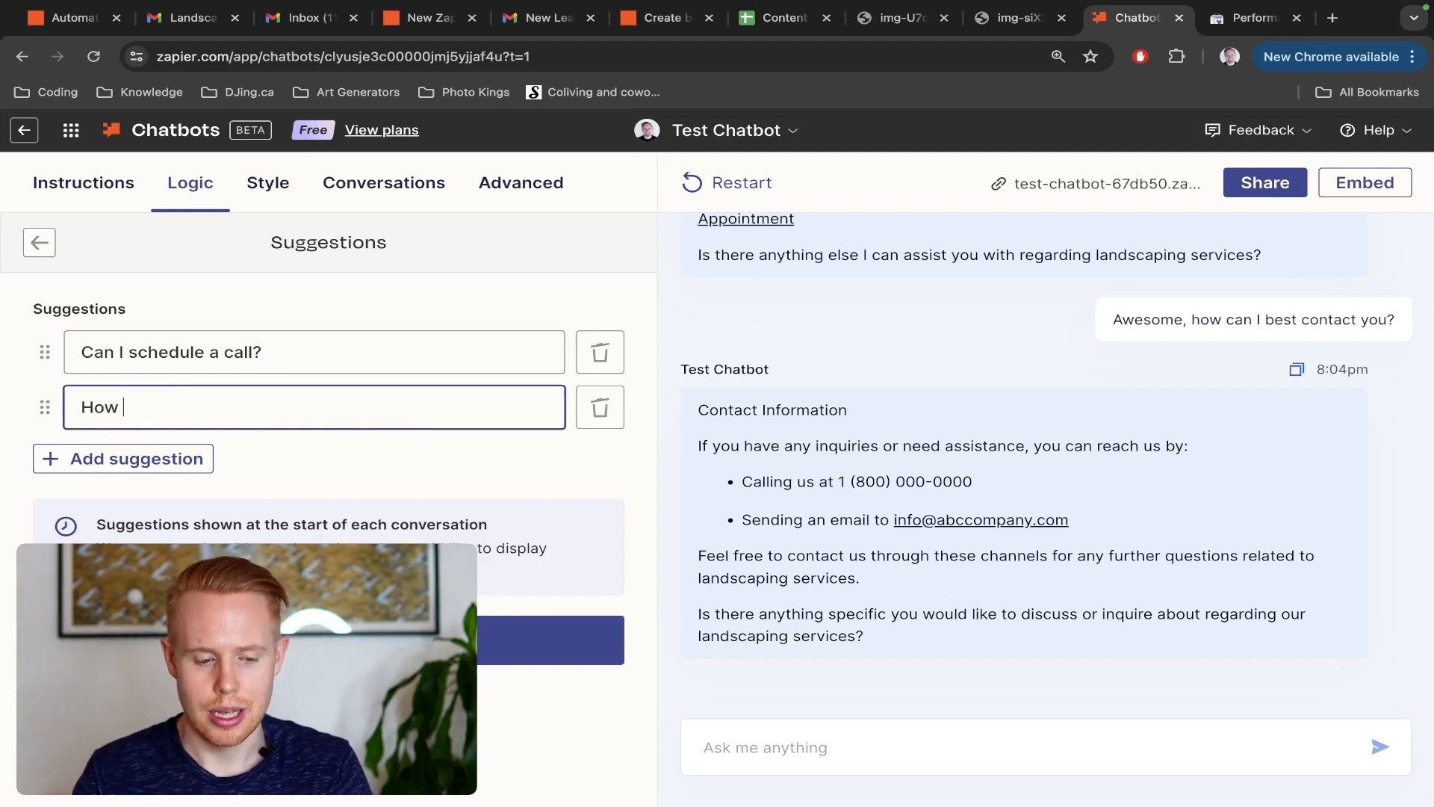
text(do I)
key(super+a)
key(BackSpace)
text(What i)
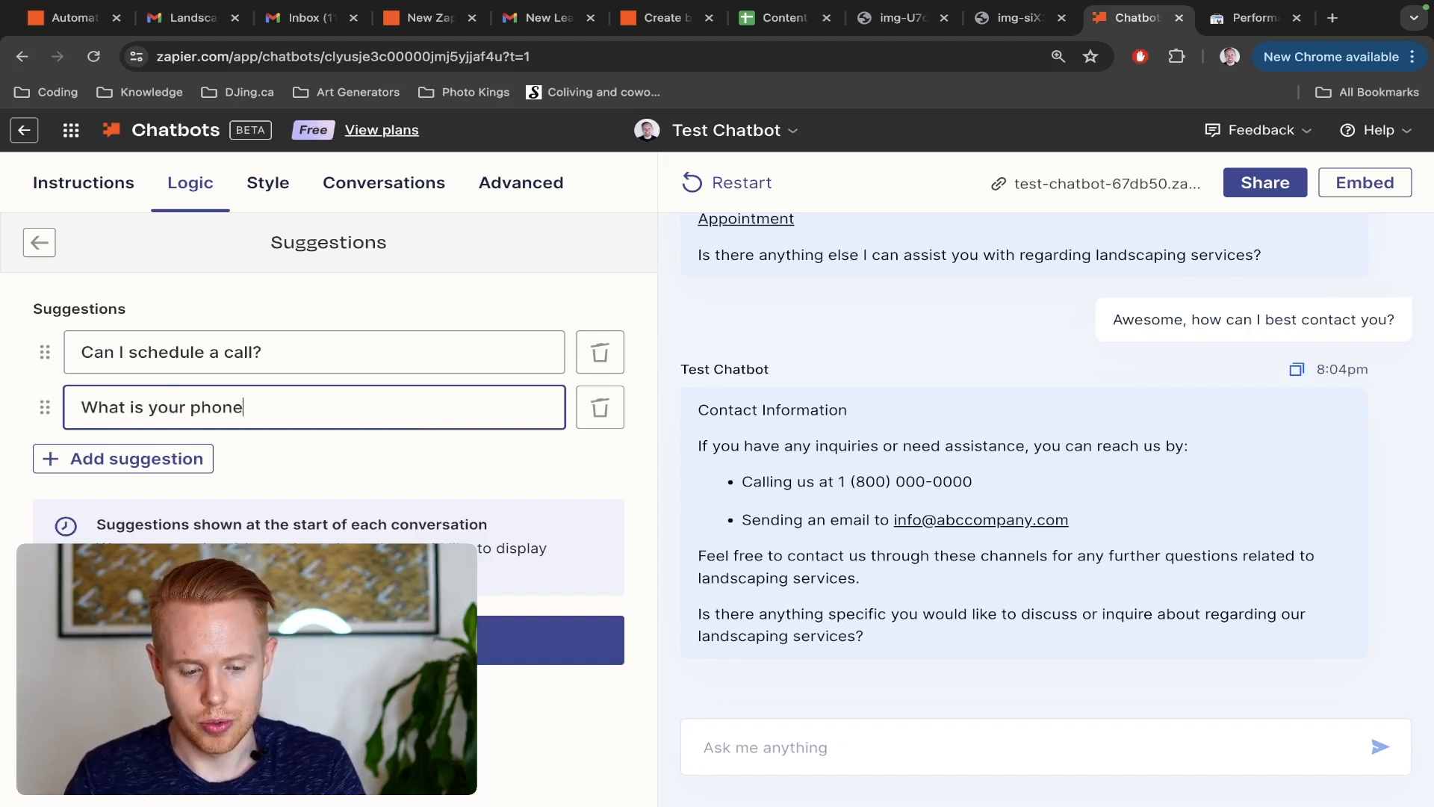
click(553, 640)
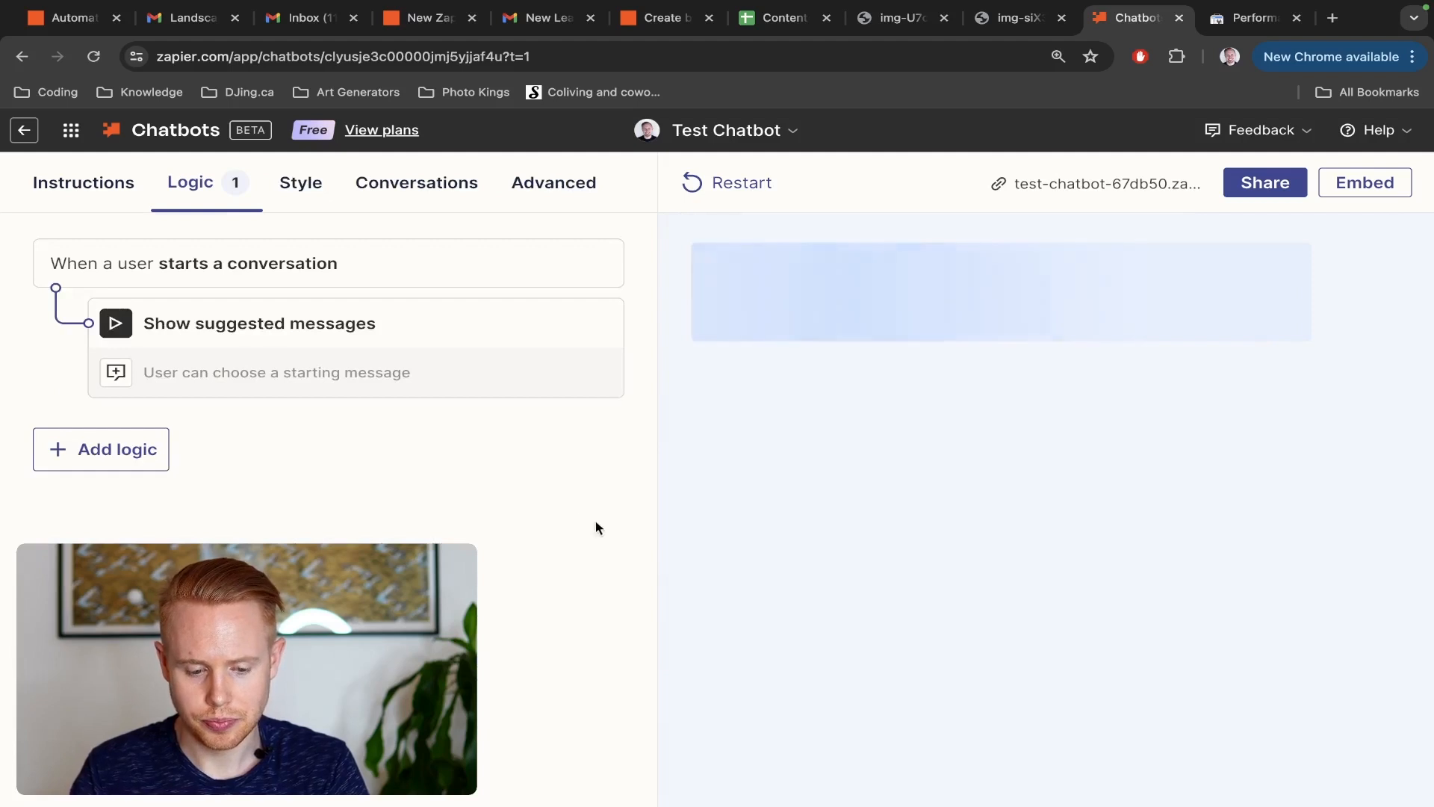
Test the suggested message "What is your phone number?" in the chatbot preview, and look over the style settings and conversation history
click(131, 446)
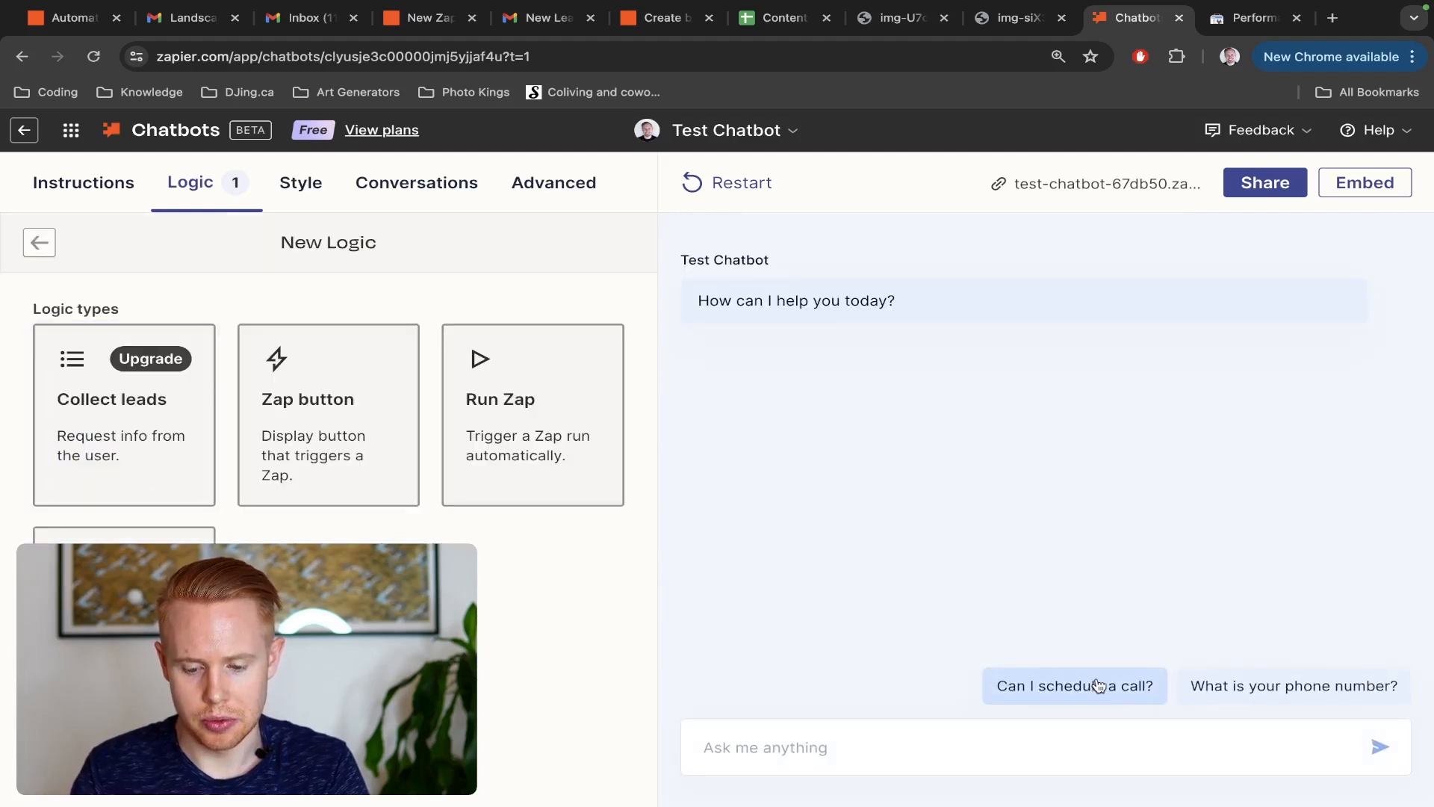
click(1293, 688)
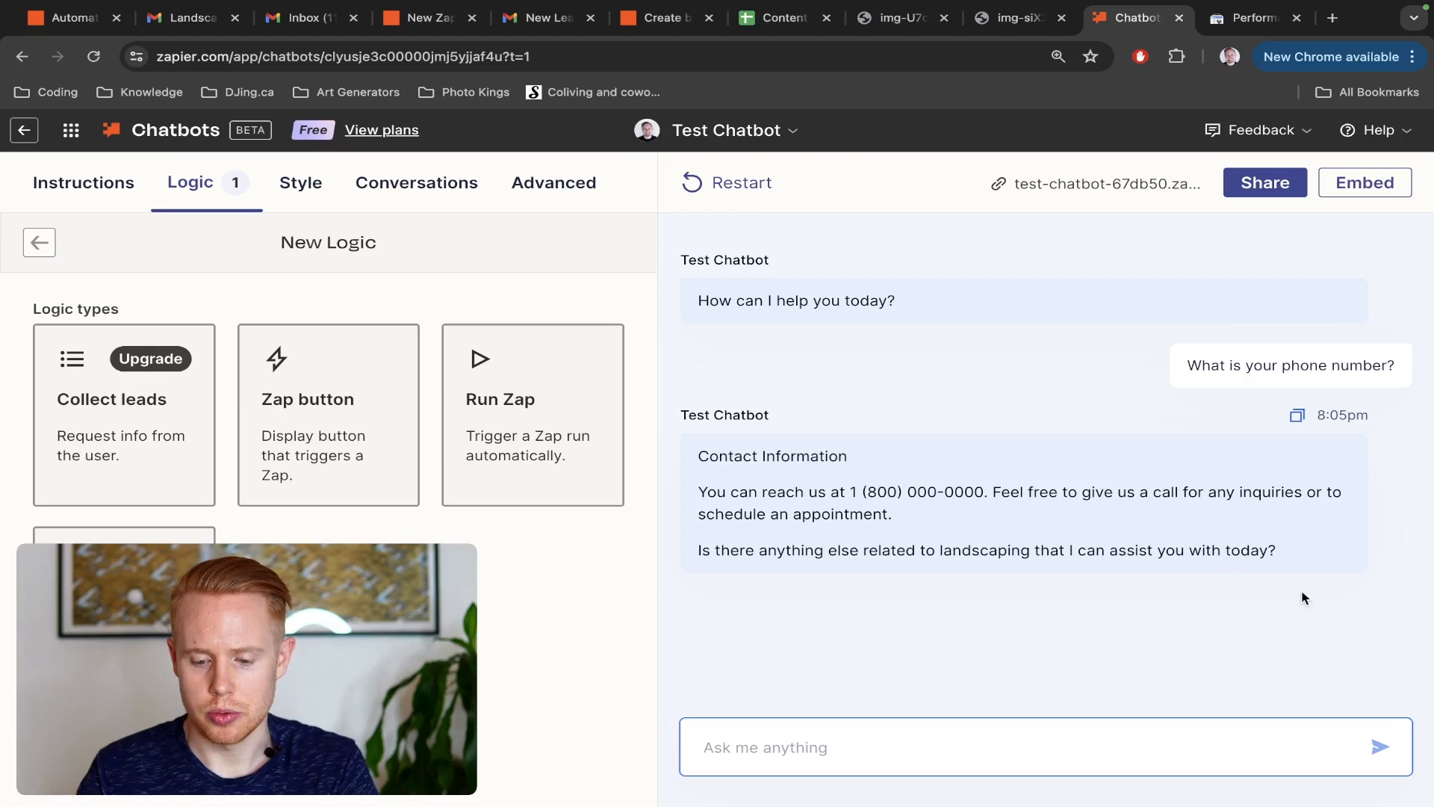
click(303, 192)
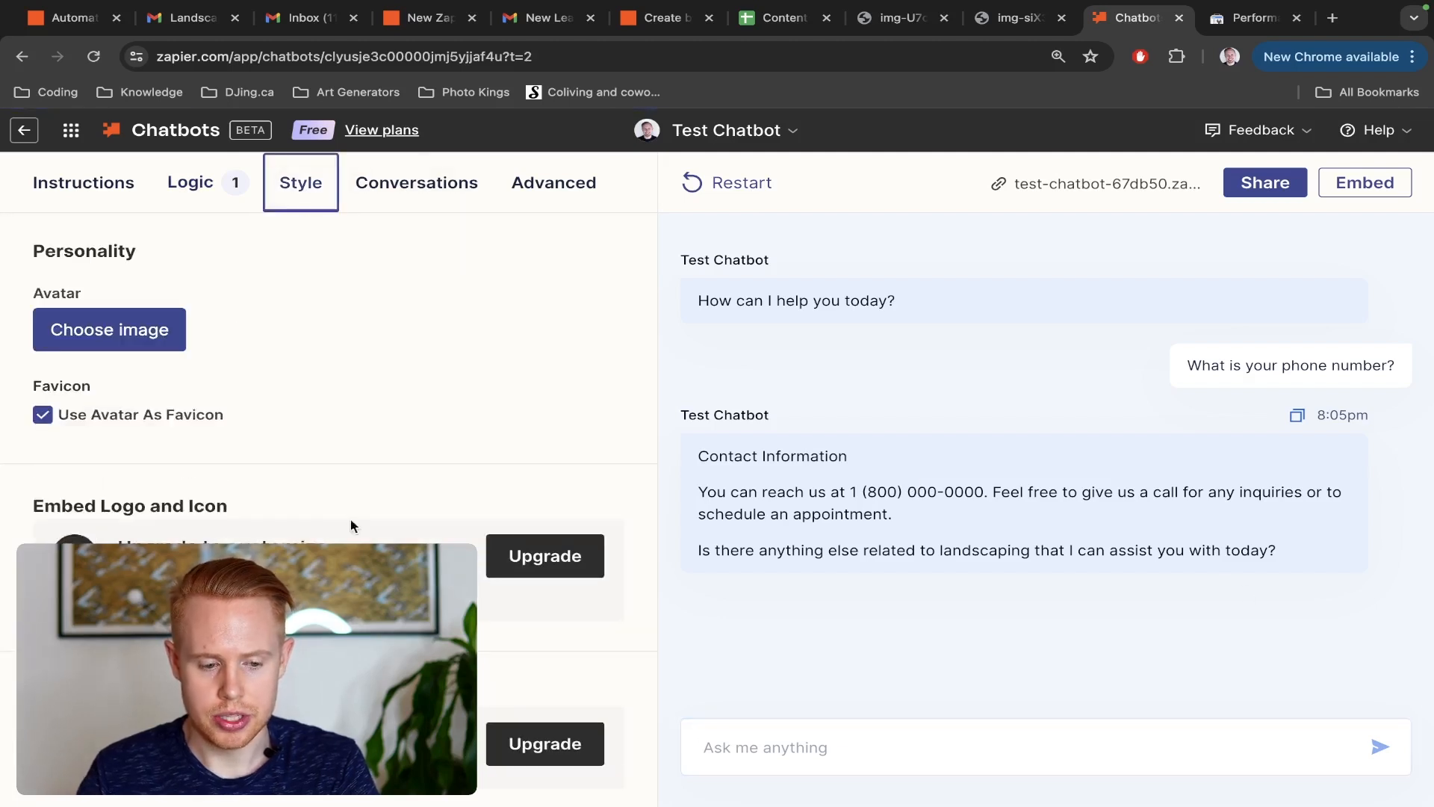
click(402, 198)
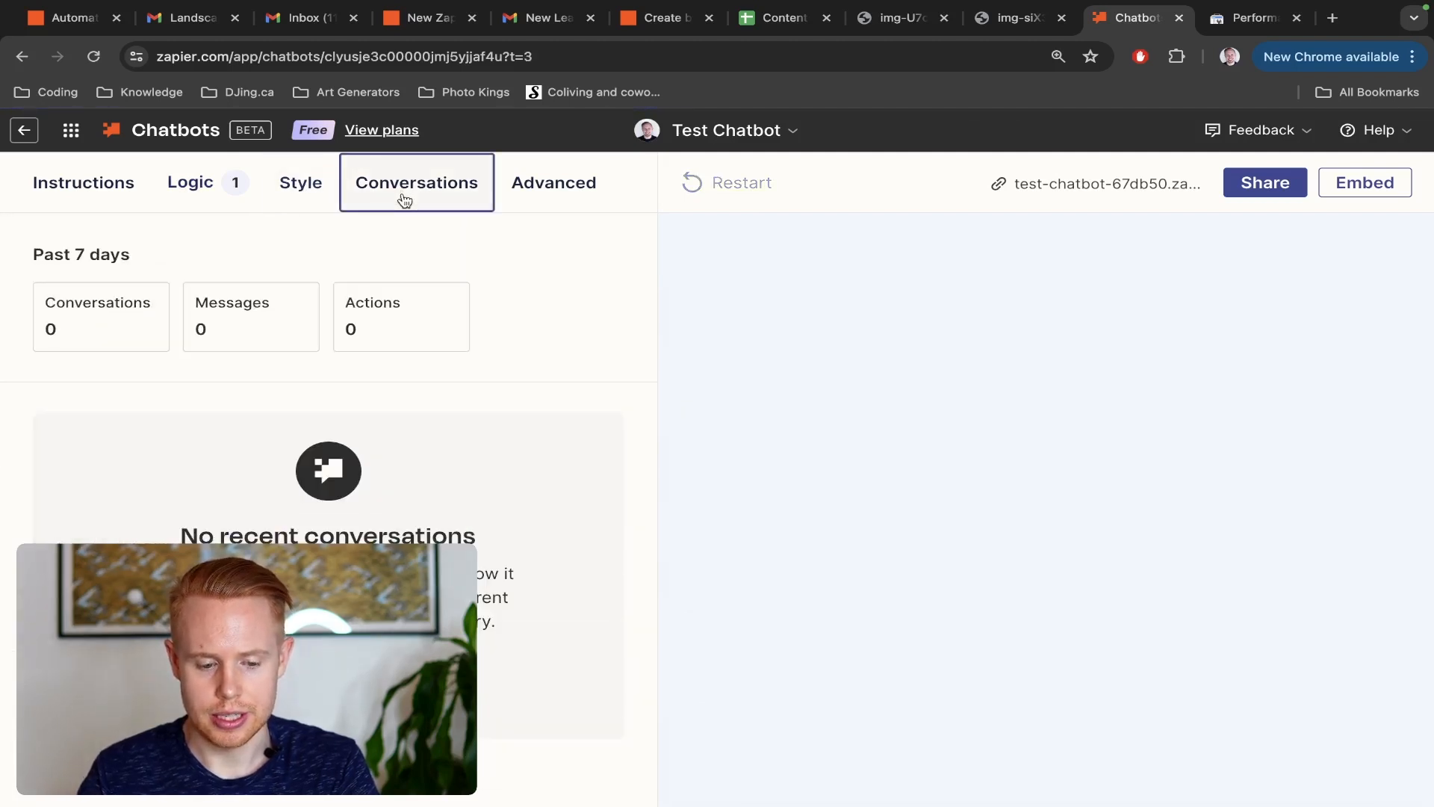
Set the chatbot's model to OpenAI GPT-4o mini, and try the creativity level at its Random end before lowering it again
click(522, 184)
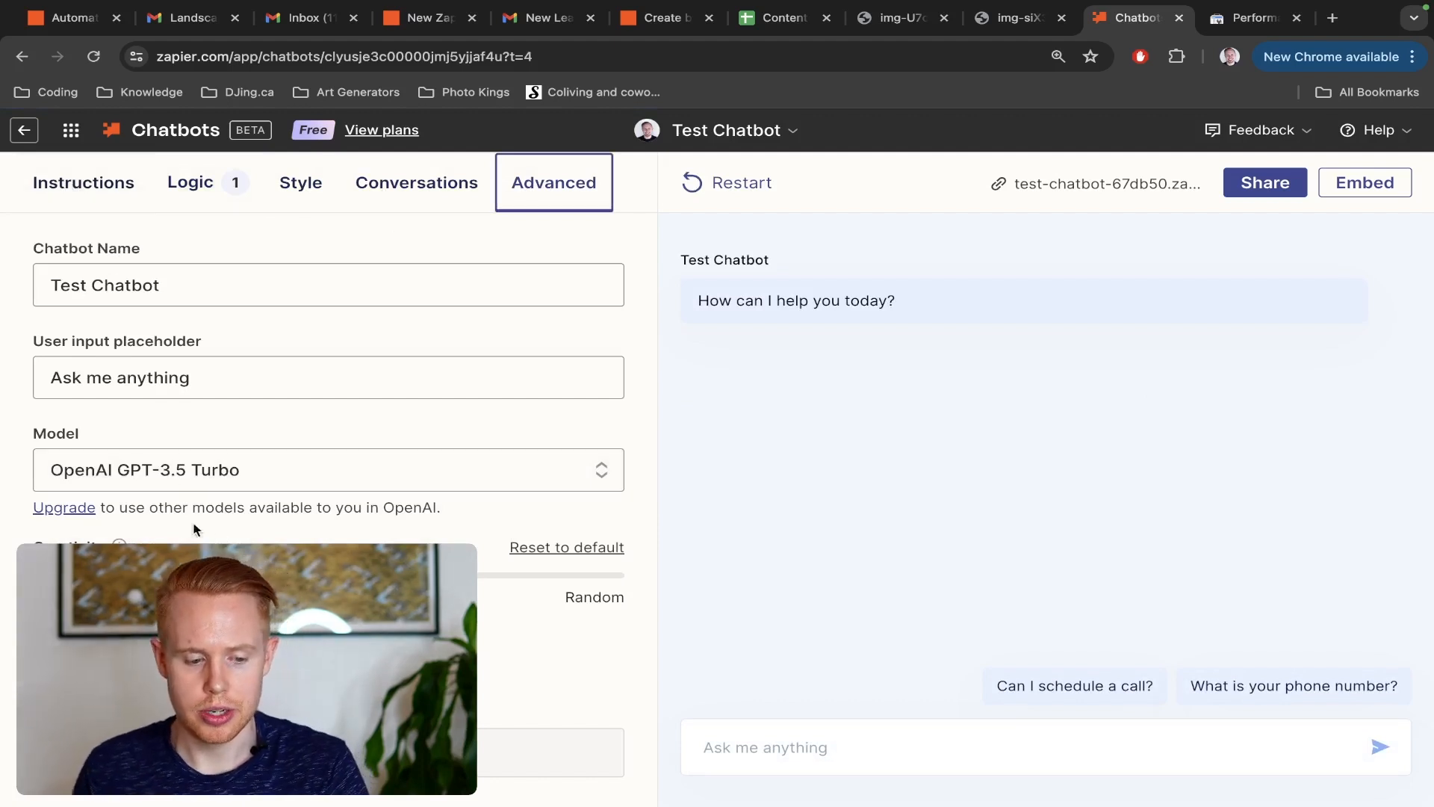
click(122, 478)
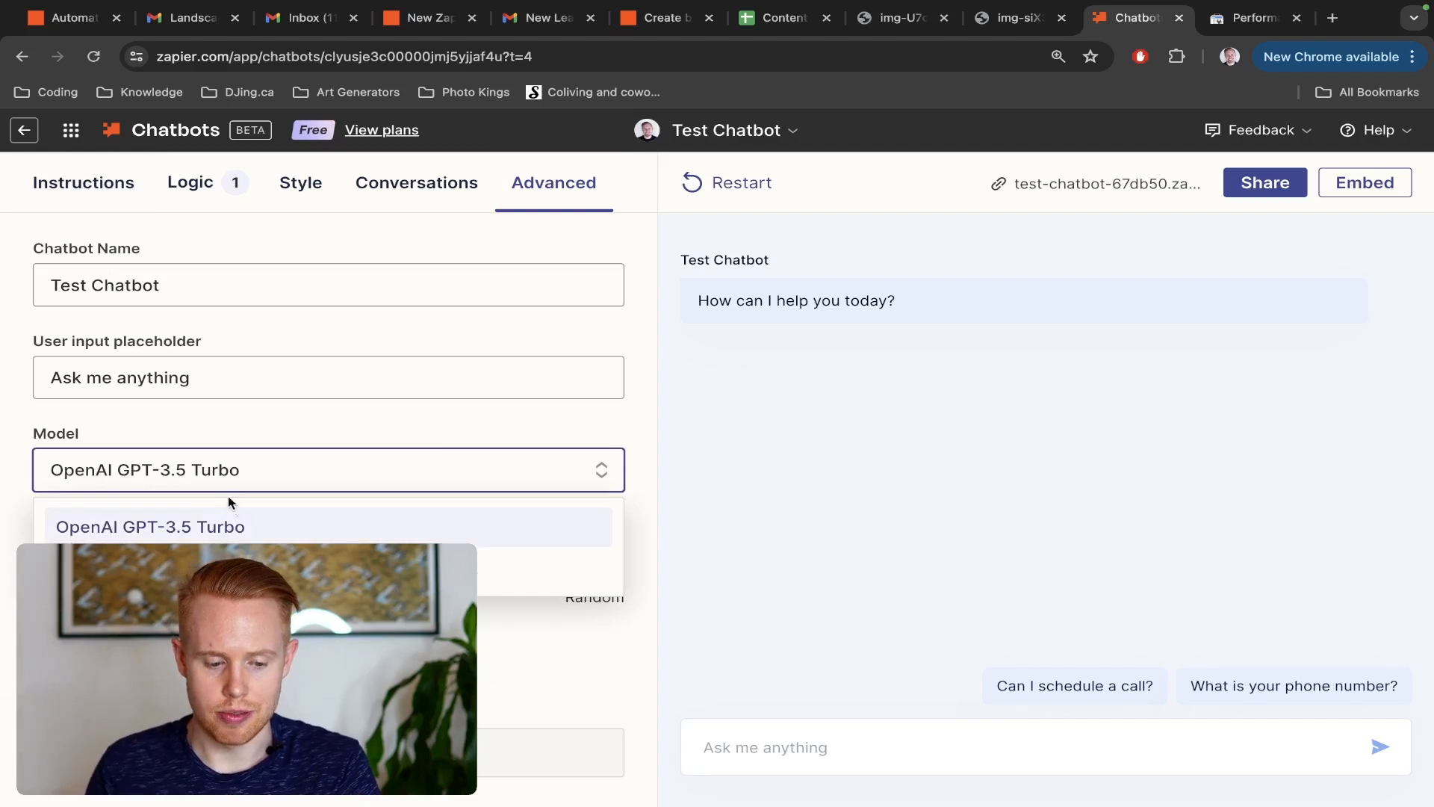
click(231, 566)
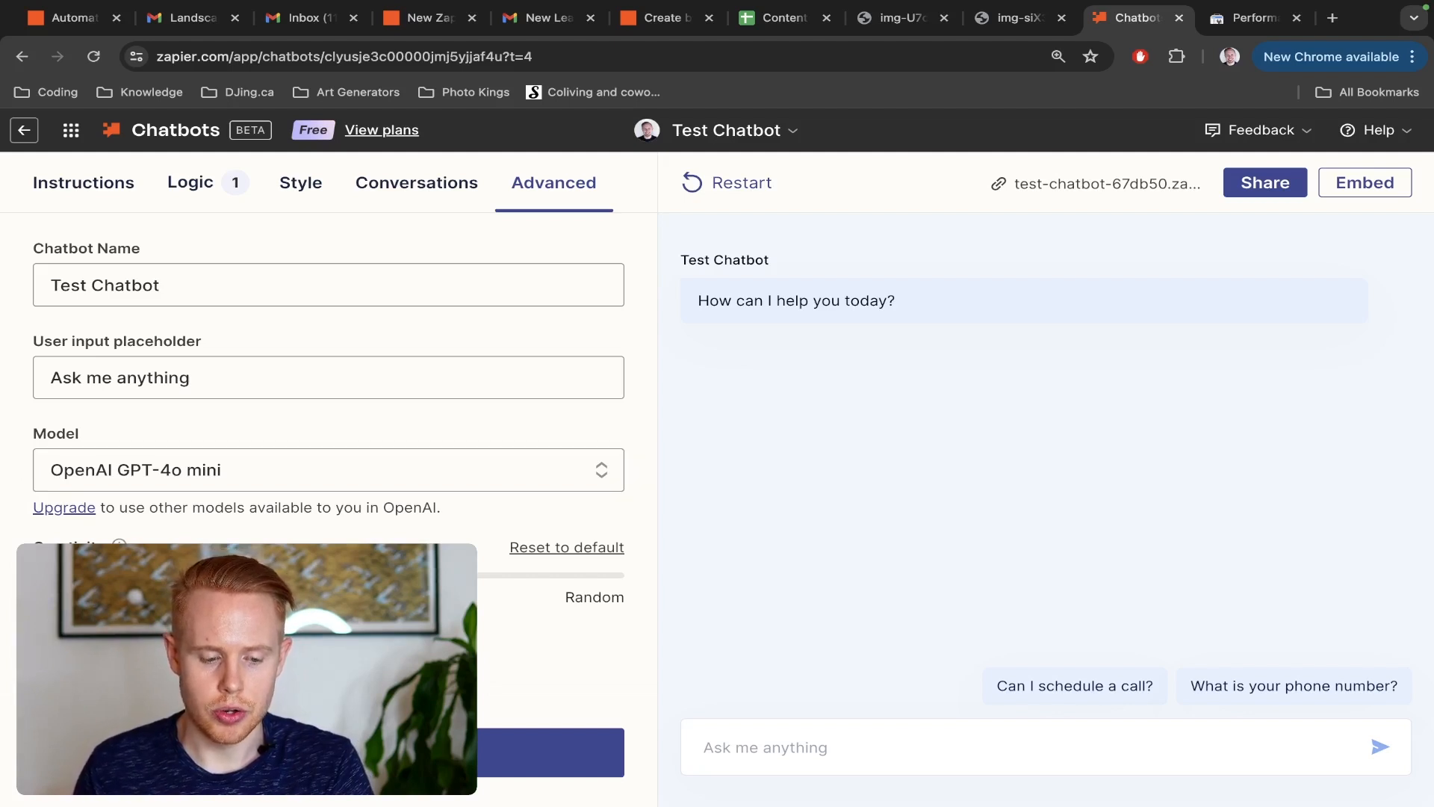
drag(474, 576, 636, 581)
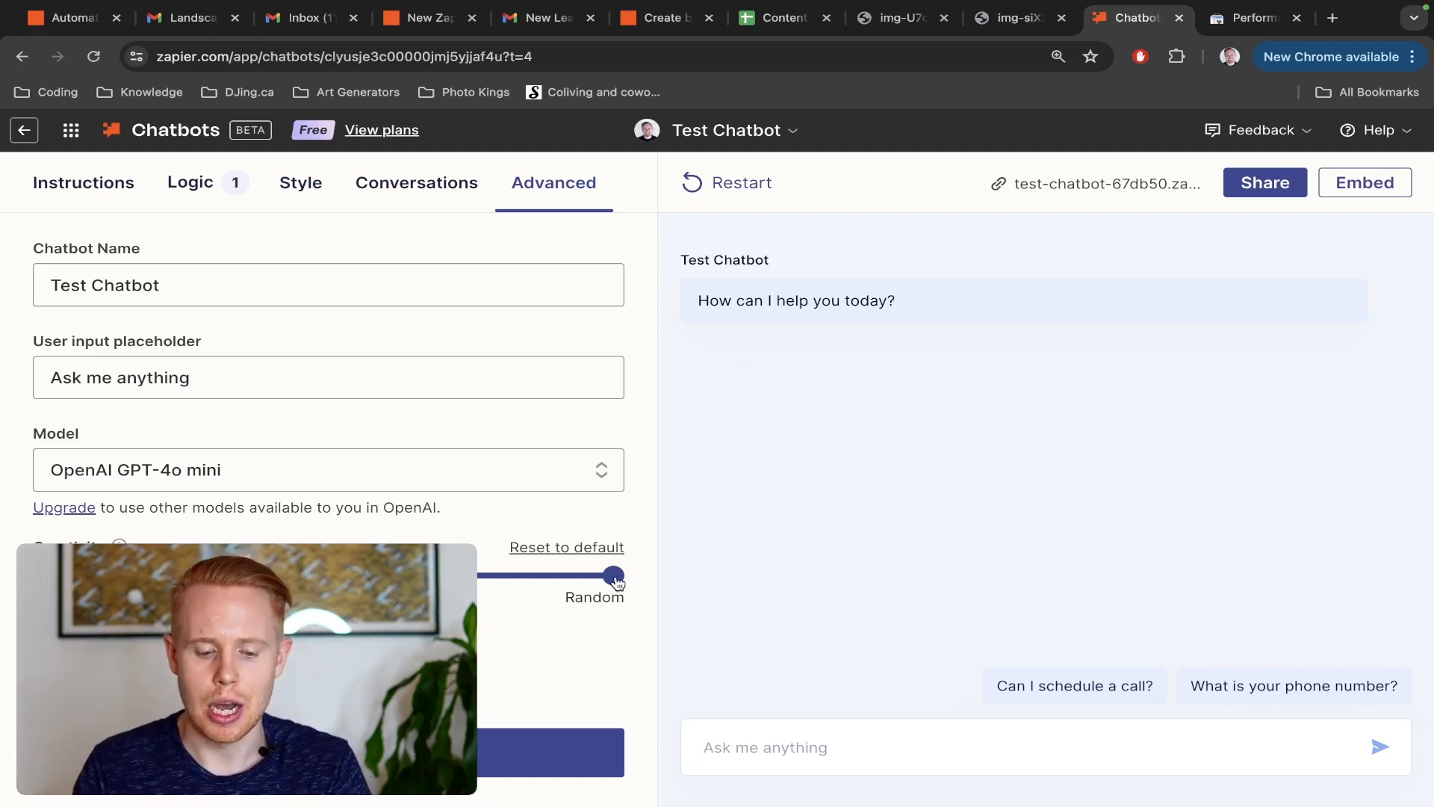
drag(614, 577, 299, 578)
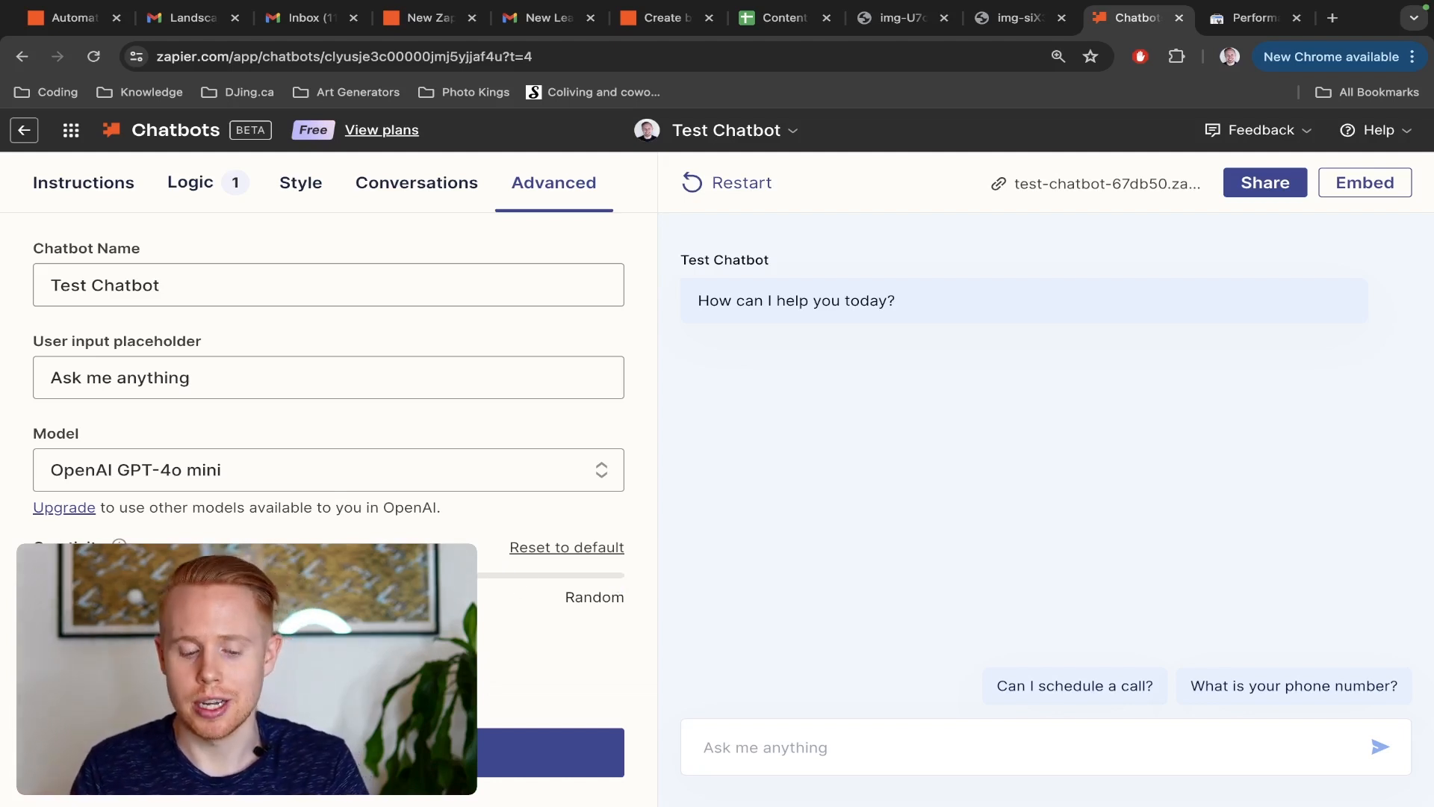